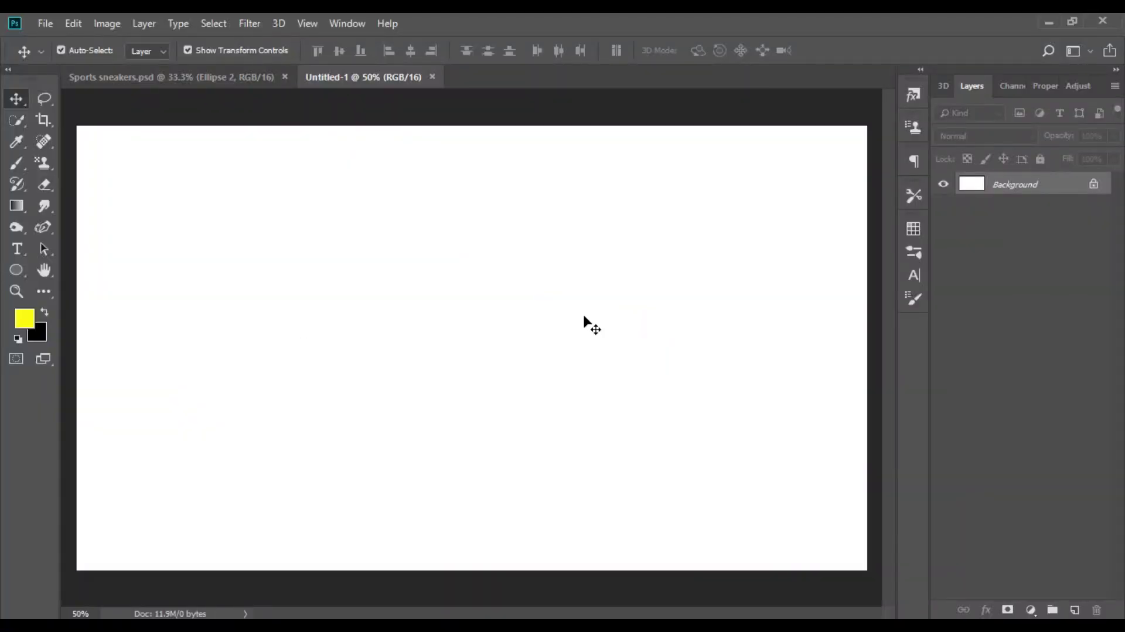
Check the Image Size settings and keep the current canvas size
click(106, 26)
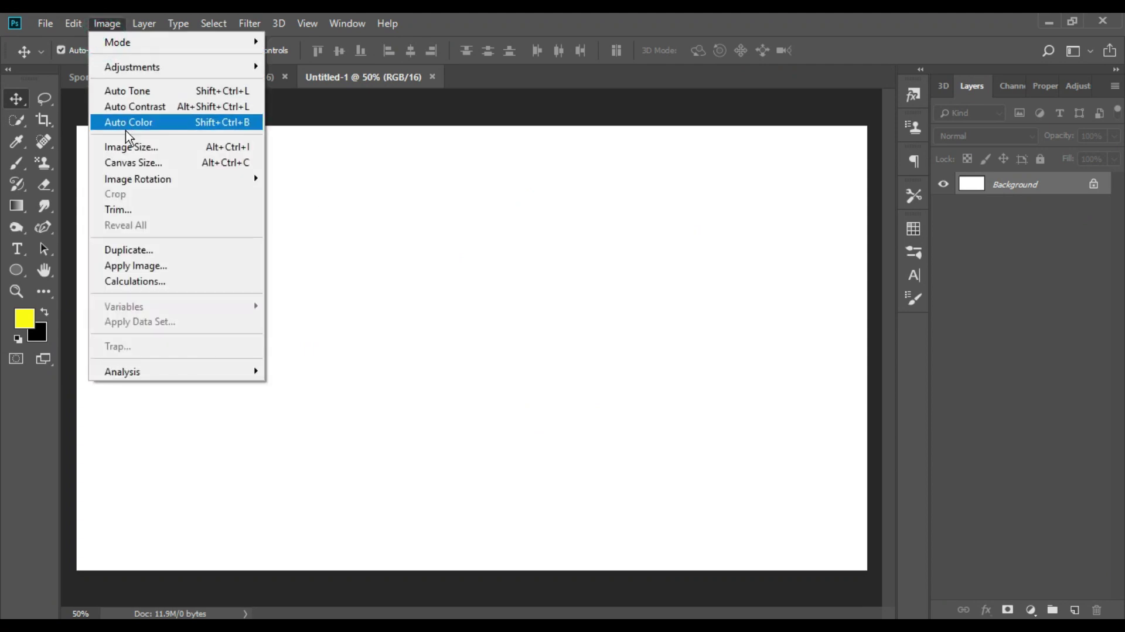
click(127, 145)
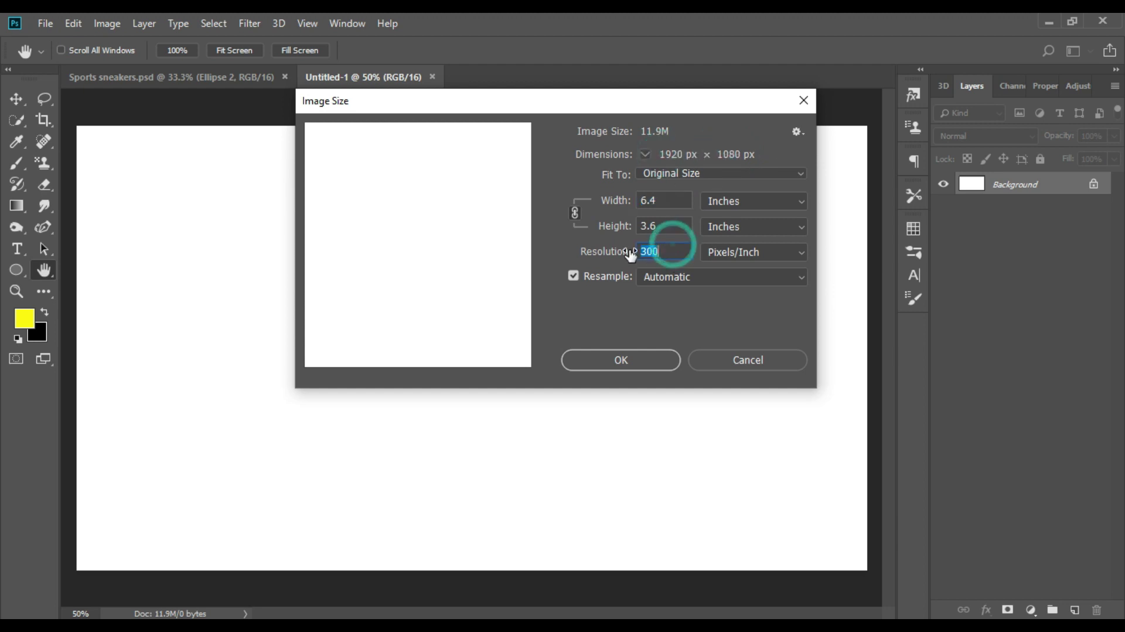
click(655, 366)
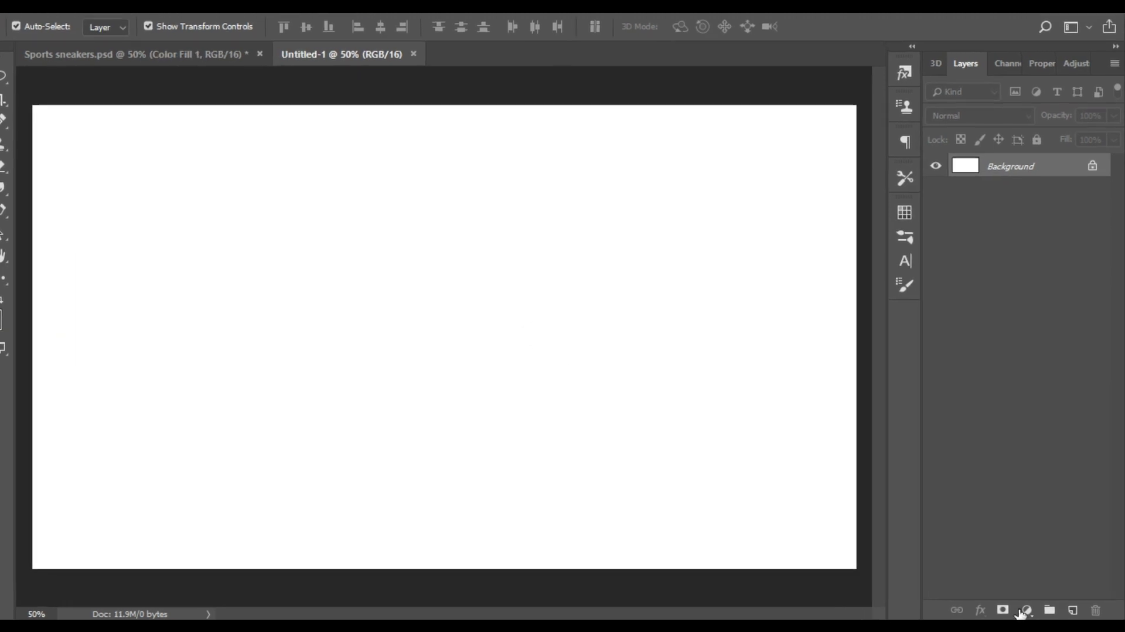
Add a mauve #9b8990 Solid Color fill layer
click(1031, 610)
click(1002, 189)
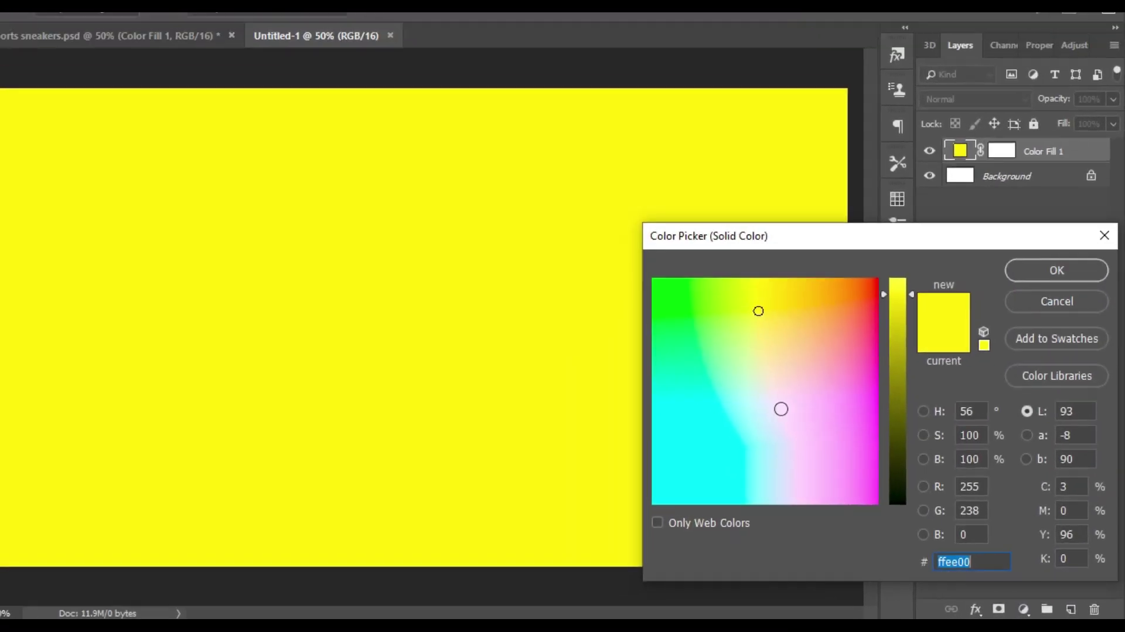
text(9b8990)
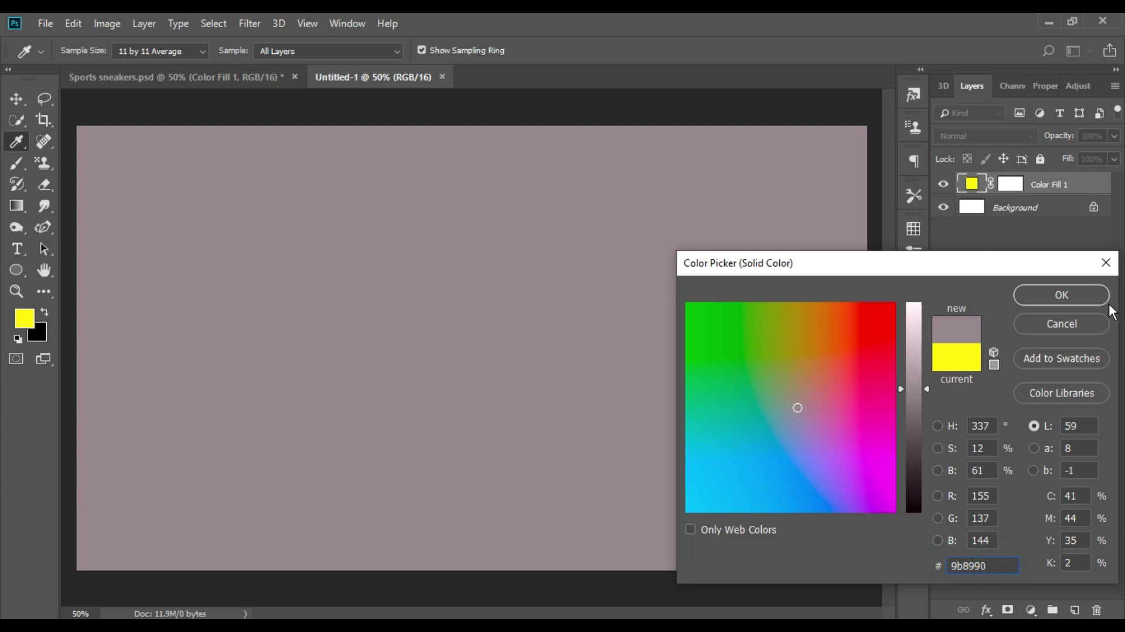
click(1075, 299)
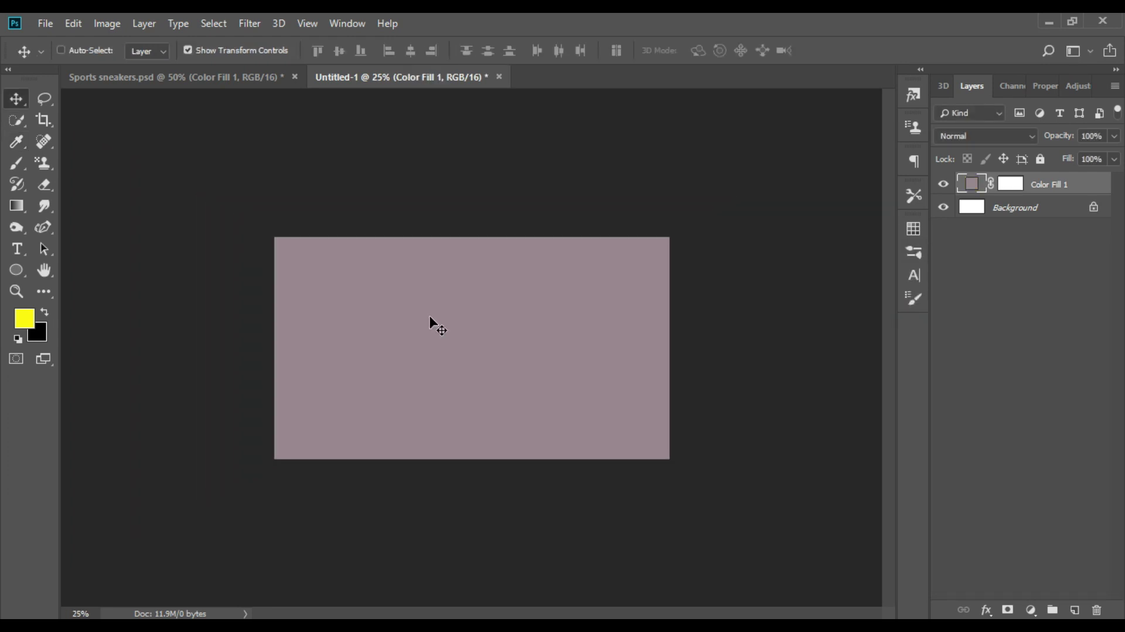
Add a dark purple #372c3a Solid Color layer at 43% opacity
click(1031, 609)
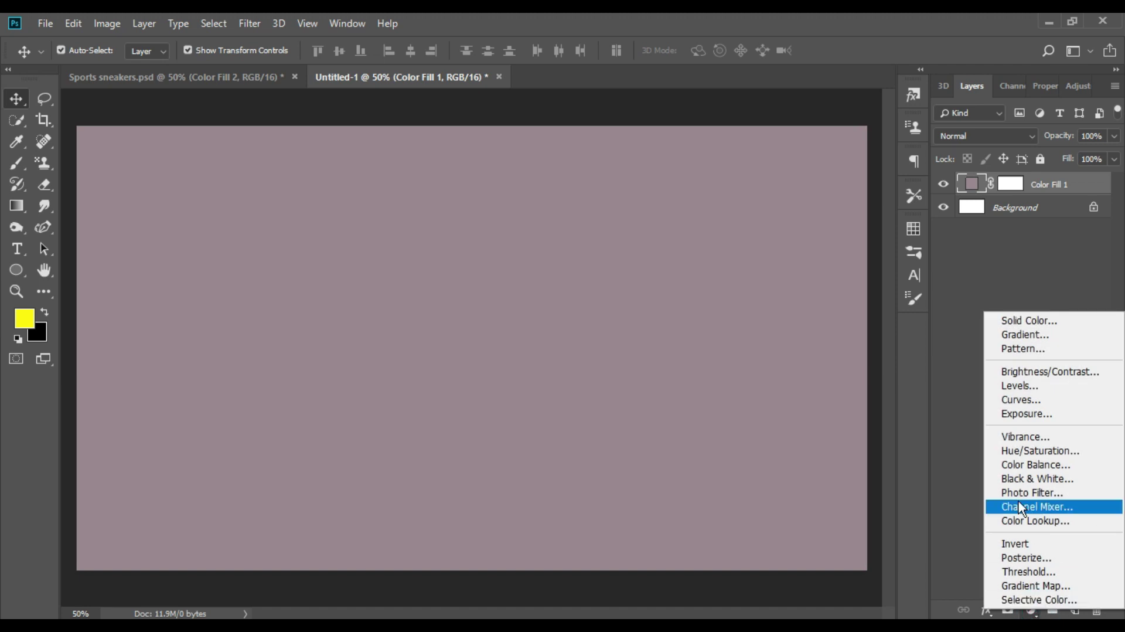
click(1014, 323)
key(BackSpace)
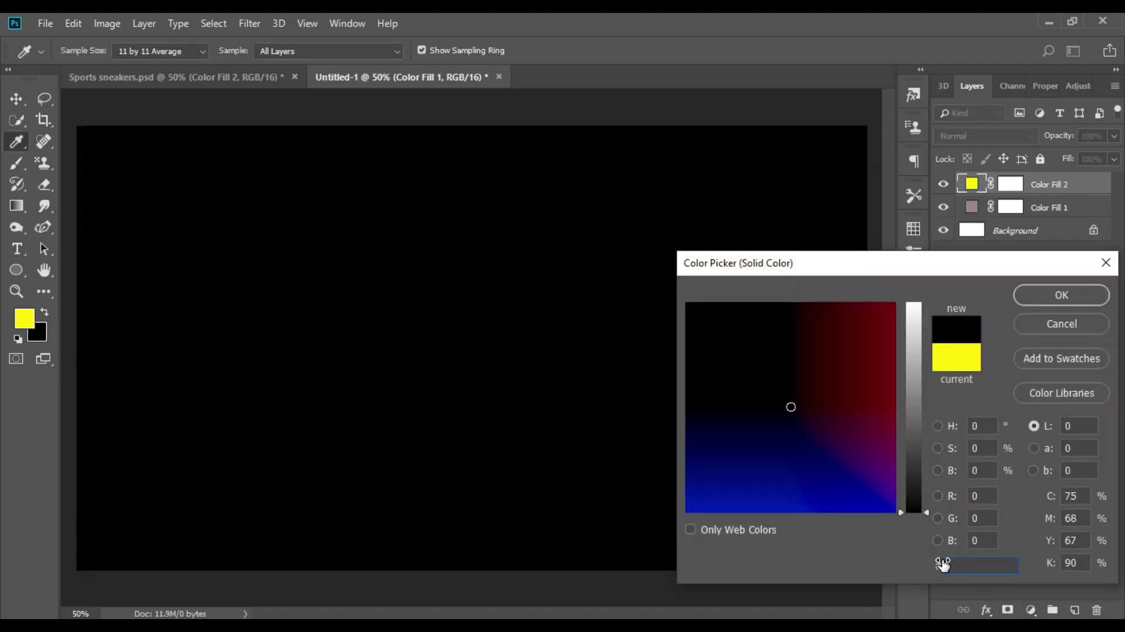
text(372c3a)
click(1062, 298)
click(1114, 136)
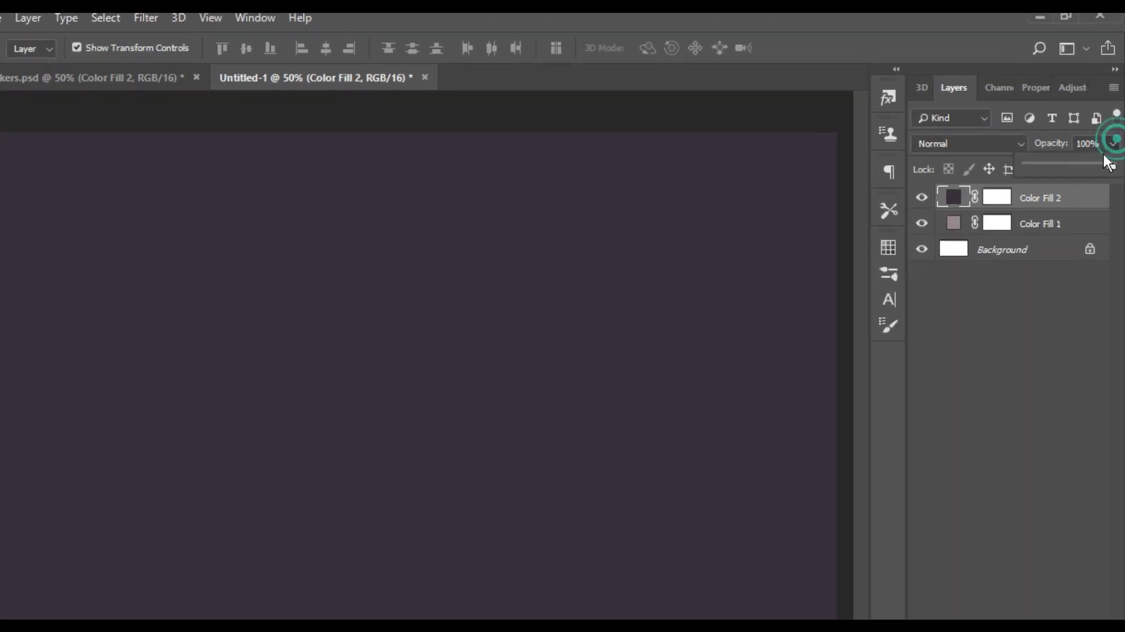
drag(1114, 154, 1066, 153)
drag(1032, 199, 1035, 202)
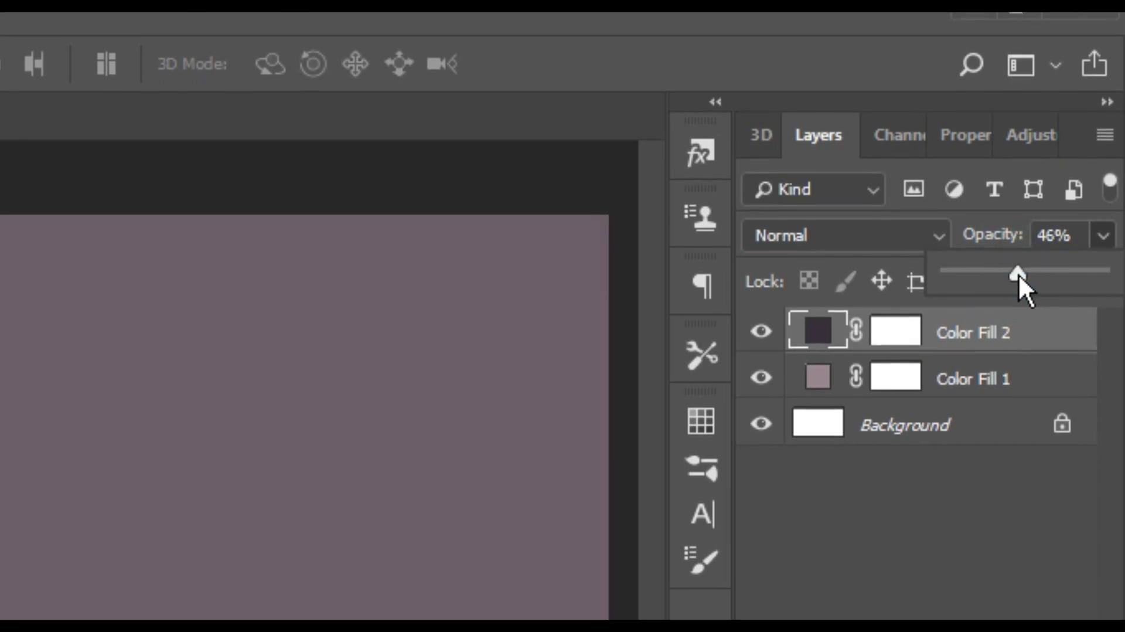
click(1038, 331)
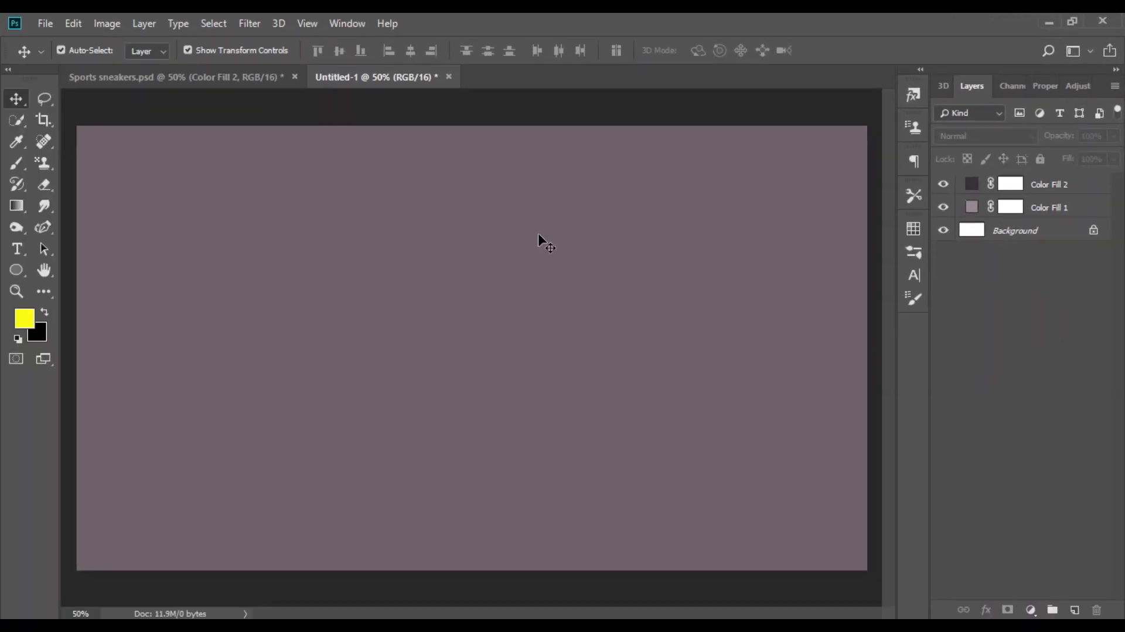
Open Nike-Shoe.png in Photoshop
click(45, 24)
click(59, 50)
scroll(361, 173, down, 5)
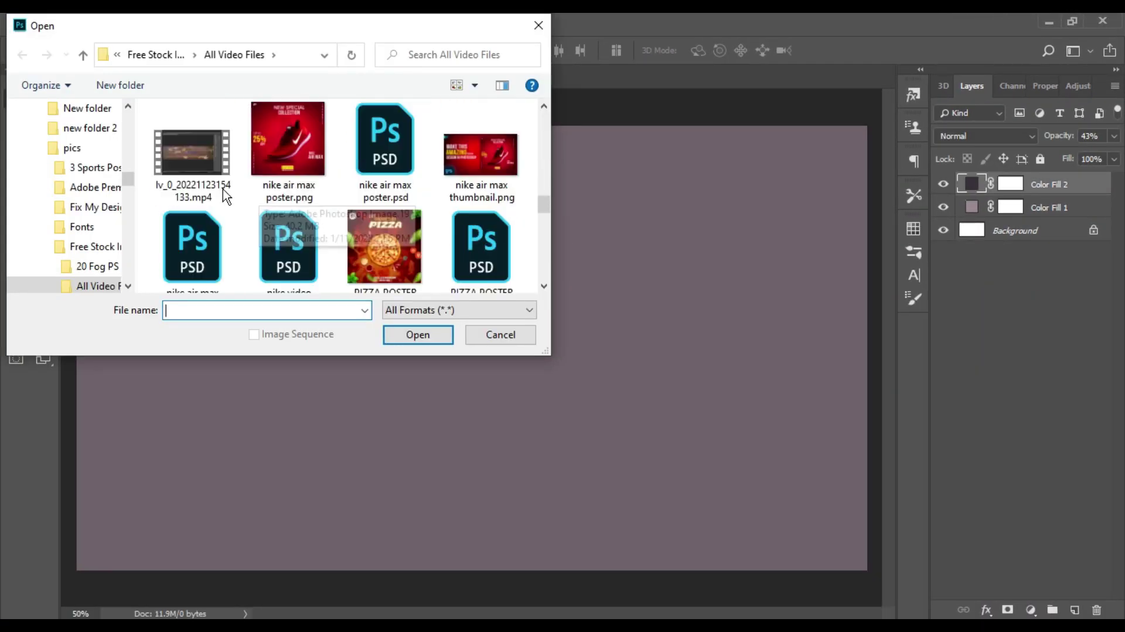
scroll(309, 251, down, 3)
scroll(309, 251, down, 3)
scroll(329, 244, down, 3)
click(484, 211)
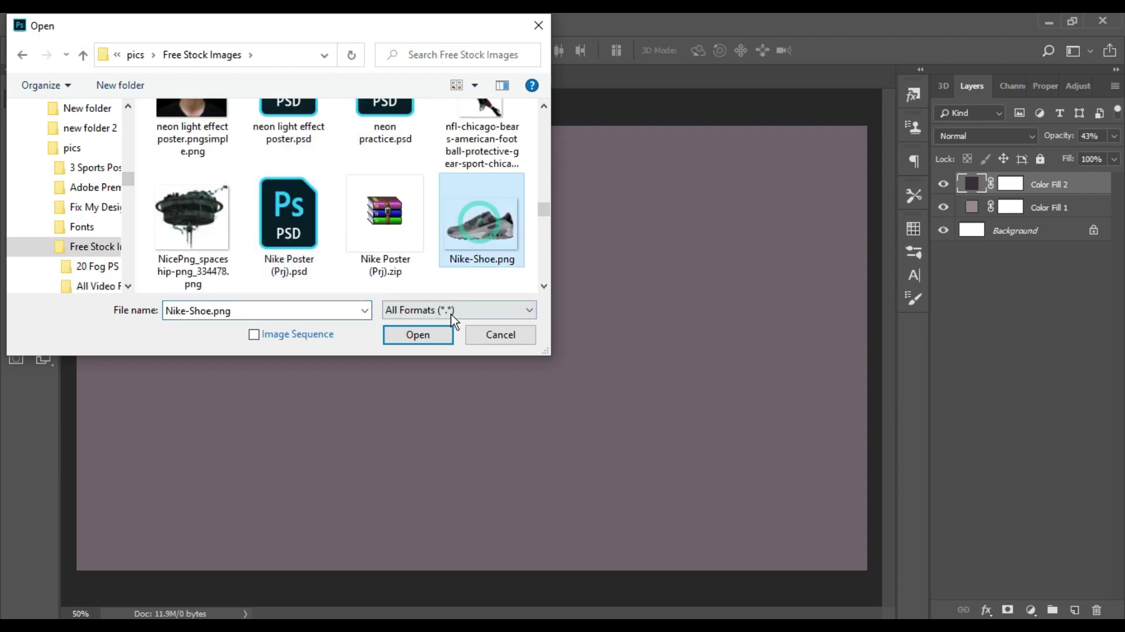
click(418, 334)
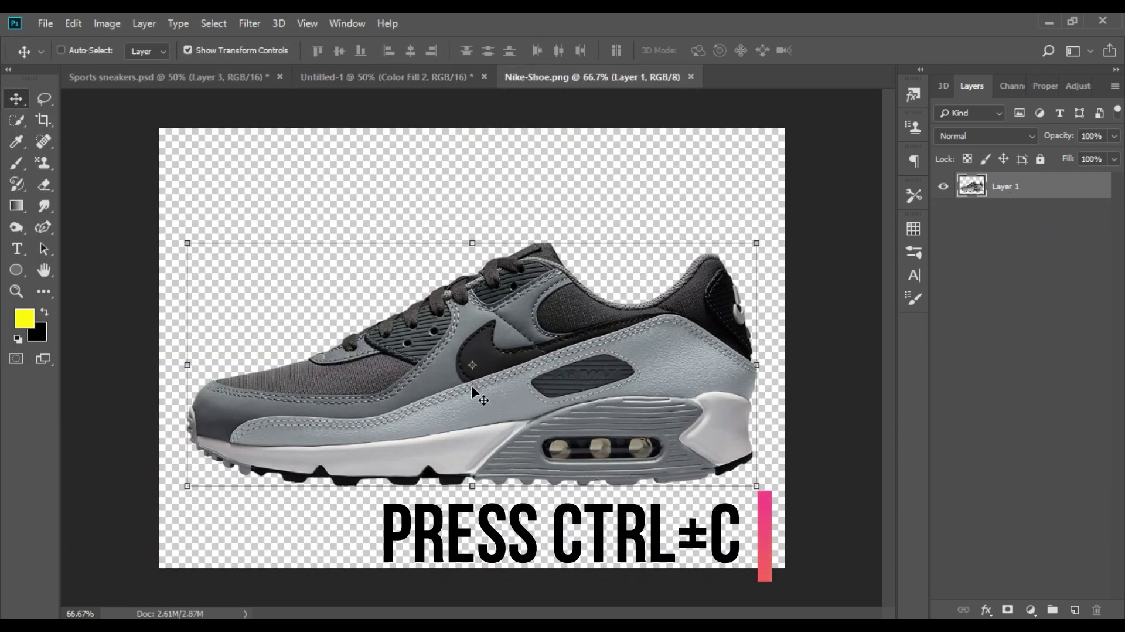
Copy the shoe and paste it into the Untitled-1 poster
key(ctrl+c)
click(406, 77)
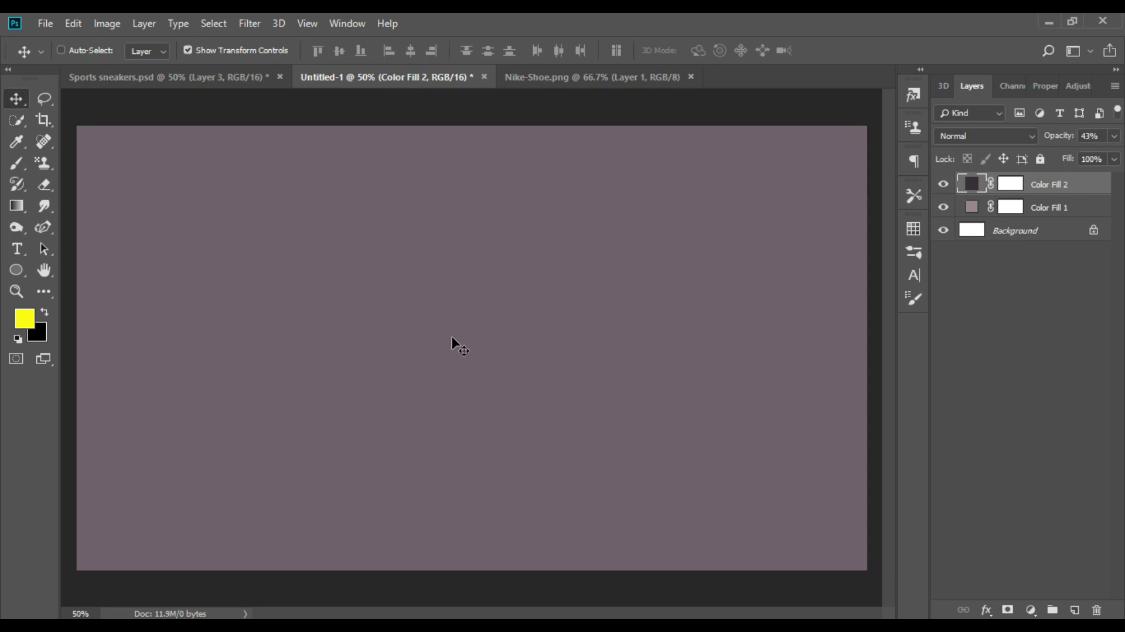
key(ctrl+v)
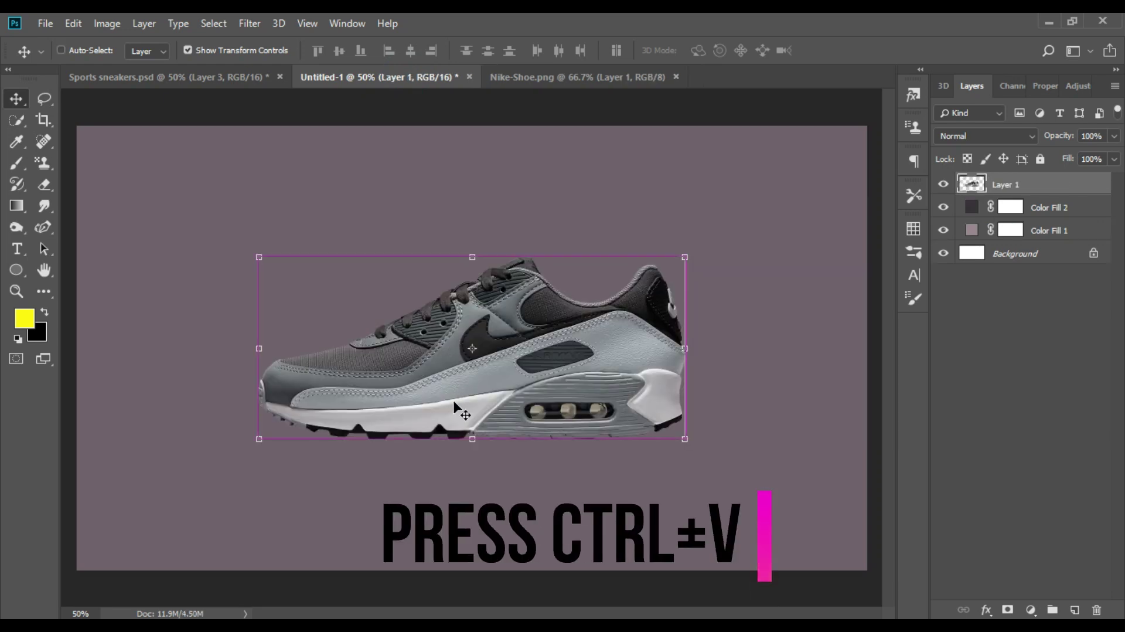
Rotate the shoe about -37.5°, scale it to roughly 88%, and nudge it left
key(ctrl+t)
drag(253, 463, 404, 530)
key(ctrl+minus)
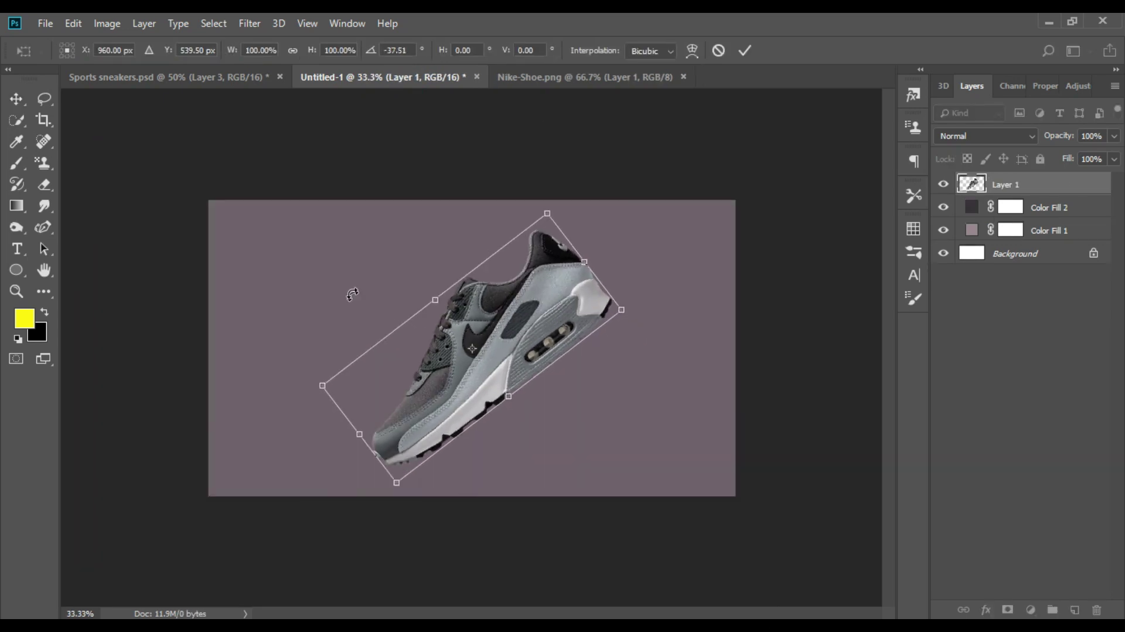
mouse_move(394, 482)
mouse_down()
mouse_move(420, 396)
mouse_move(439, 391)
mouse_up()
key(ctrl+plus)
key(ctrl+minus)
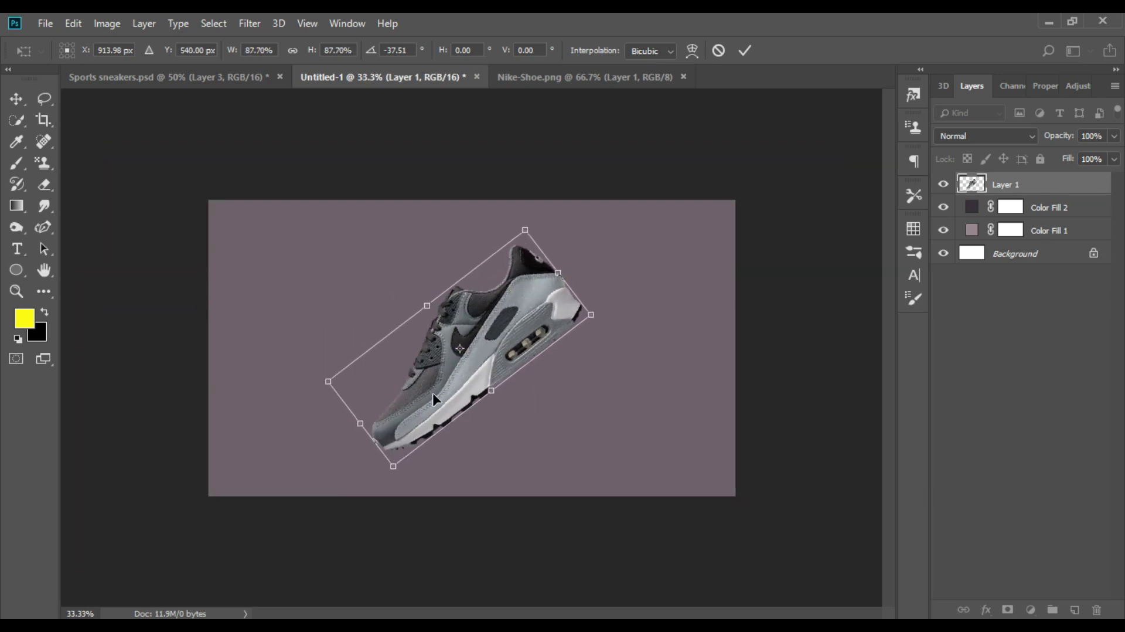
key(Return)
key(shift+Left)
key(shift+Left)
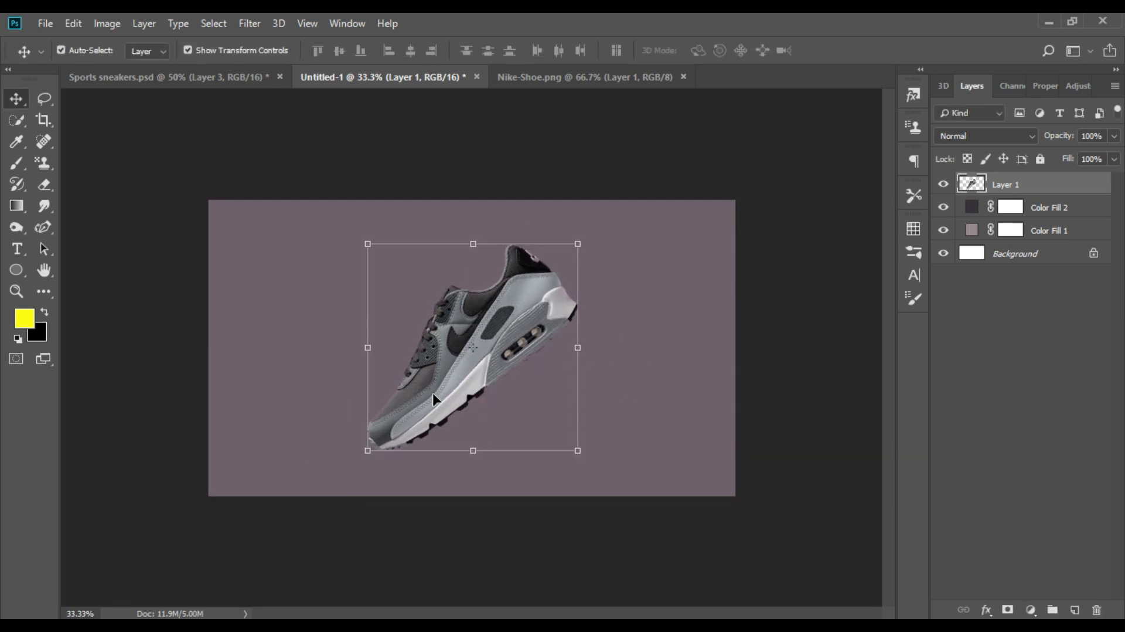
Create an SPO text layer left of the shoe and enlarge it
key(t)
click(216, 329)
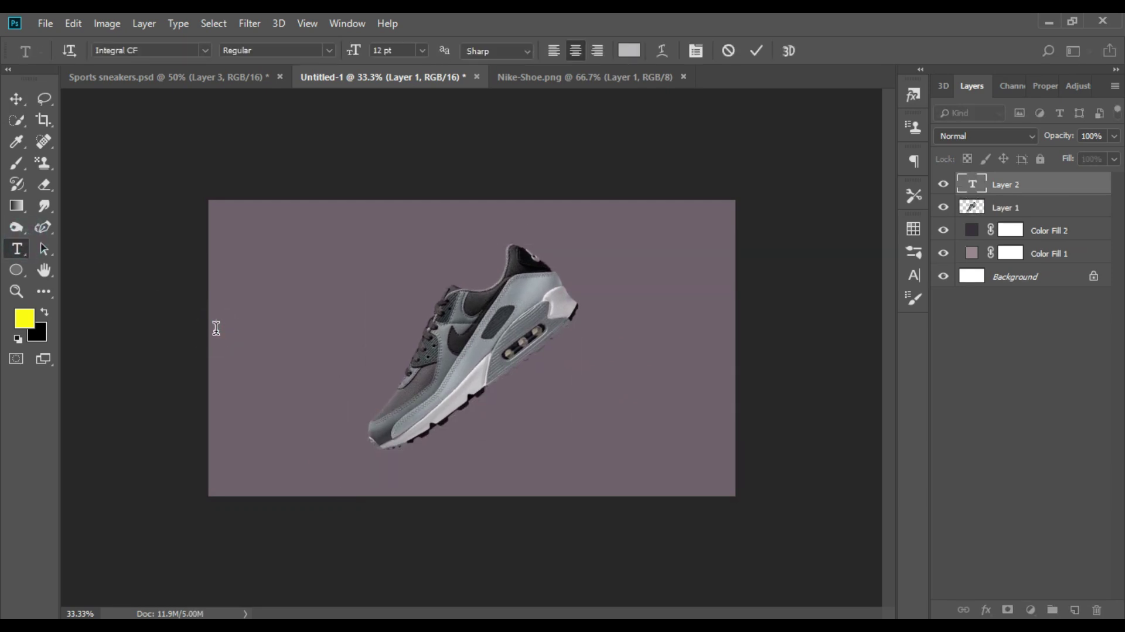
text(PO)
text(SPO)
click(17, 99)
key(ctrl+t)
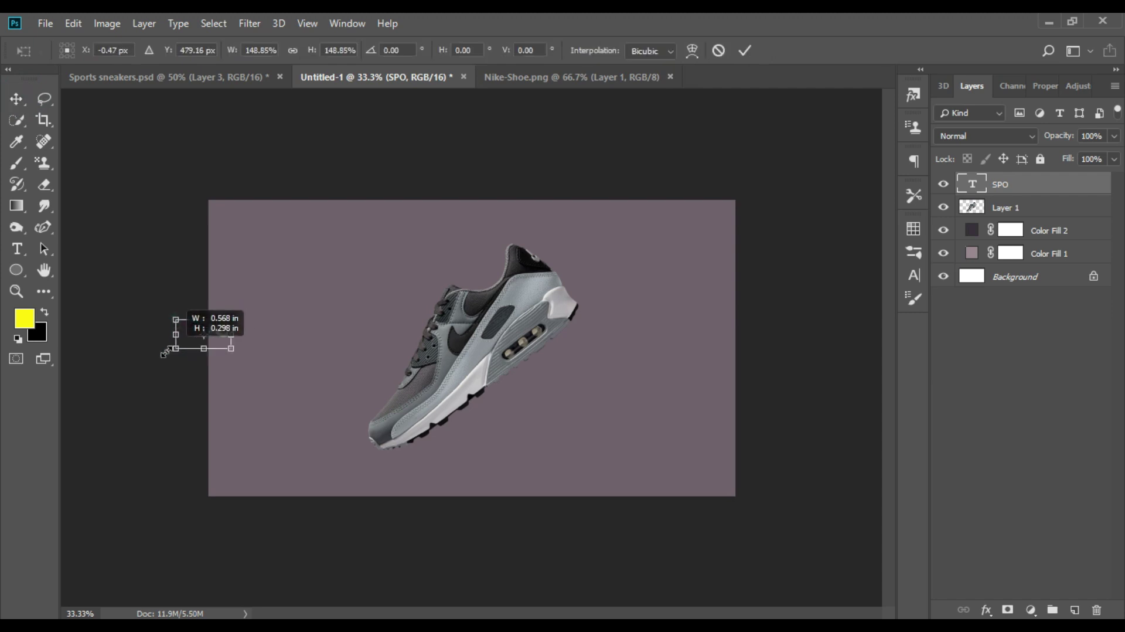
mouse_move(208, 334)
mouse_down()
mouse_move(113, 390)
mouse_move(286, 356)
mouse_move(241, 376)
mouse_move(206, 329)
mouse_move(188, 400)
mouse_up()
key(ctrl+plus)
key(Return)
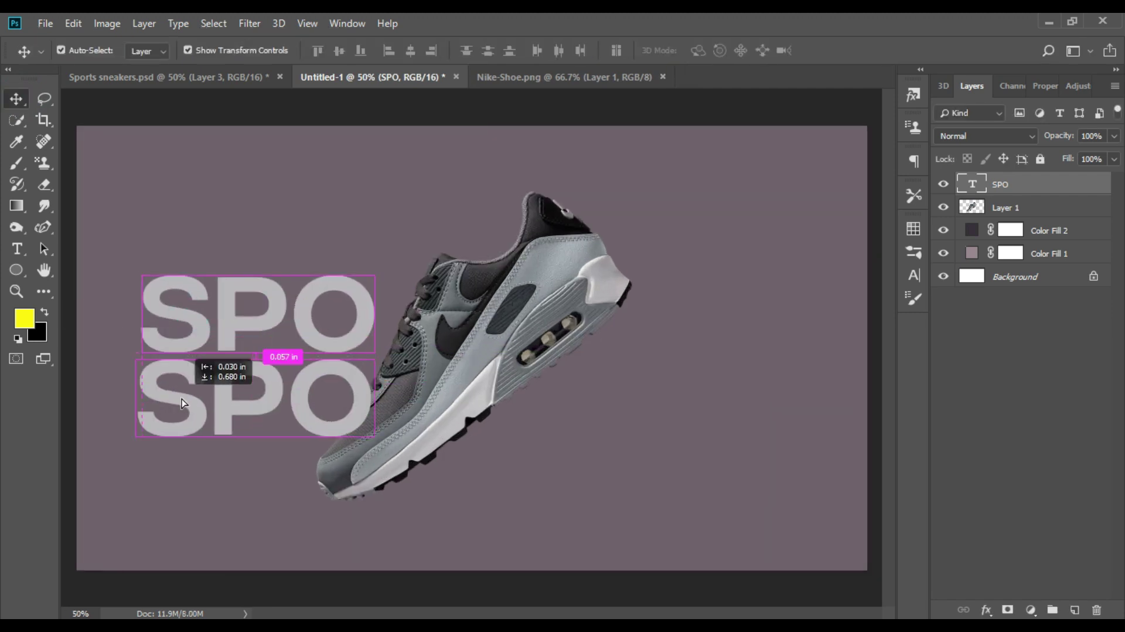
Retype the duplicated text as RTS and shrink it under SPO
double_click(375, 381)
text(S)
key(BackSpace)
text(R)
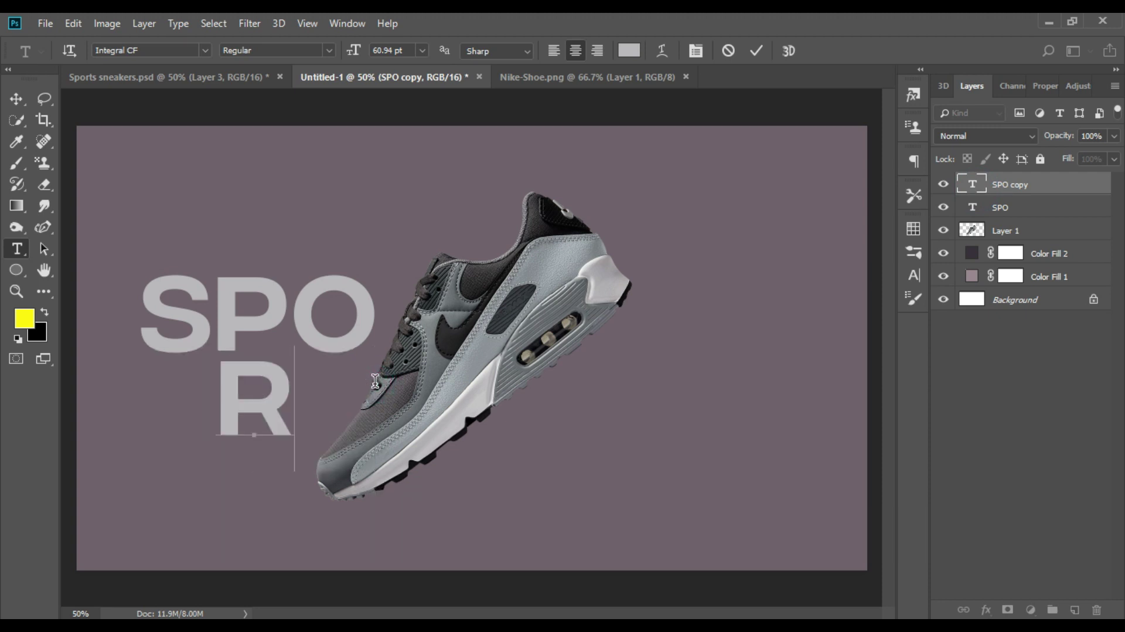
text(TS)
click(16, 99)
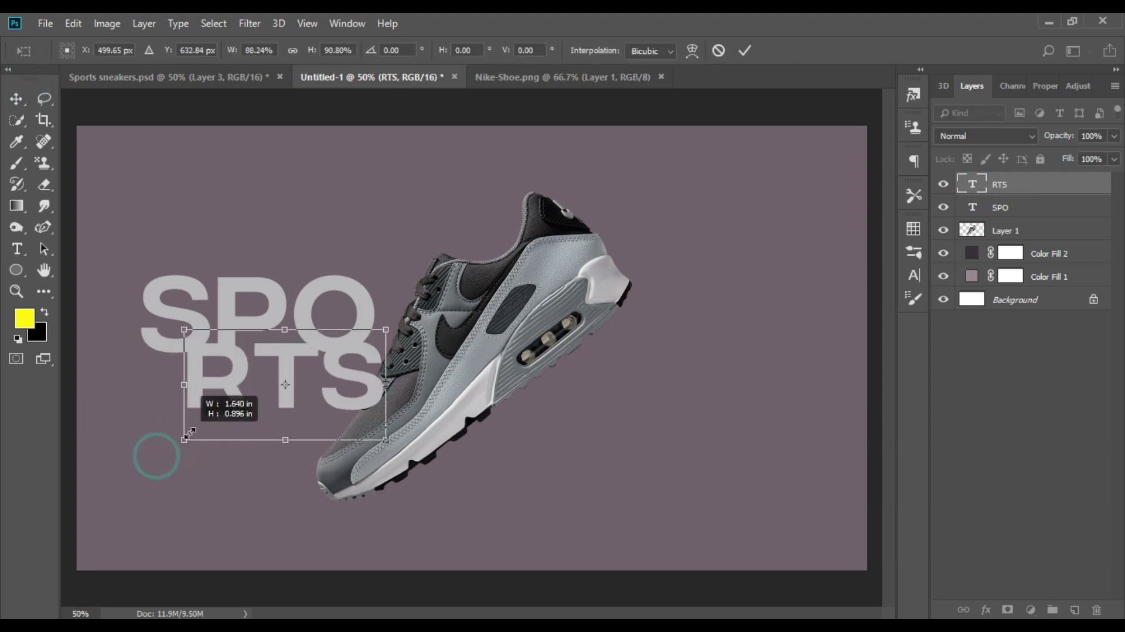
drag(146, 439, 236, 396)
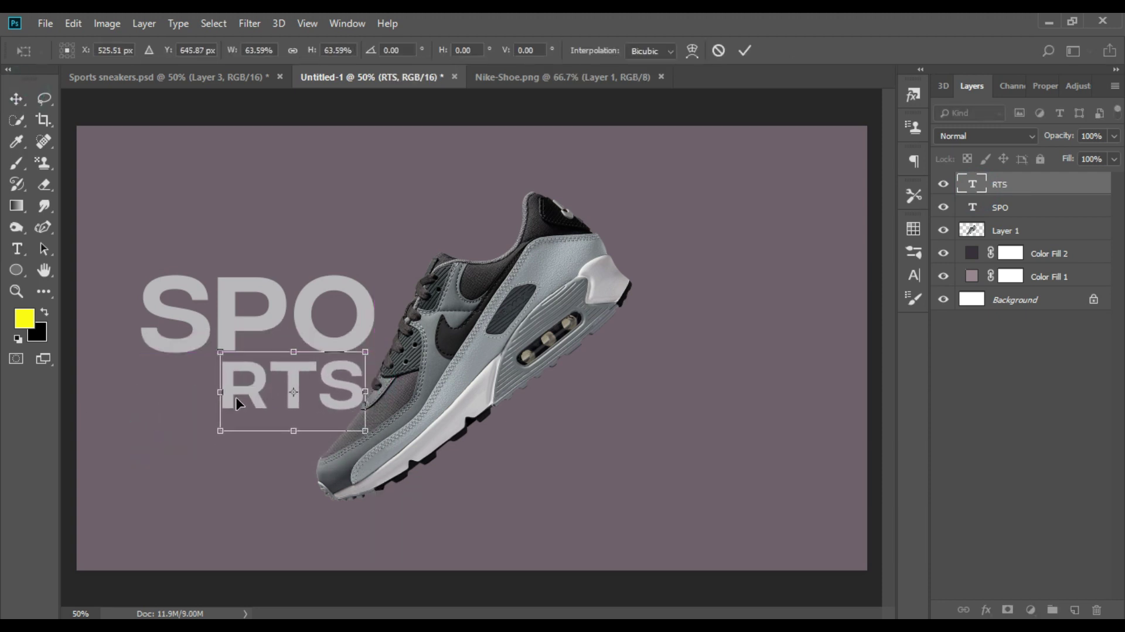
key(Return)
Copy SPO to the right of the shoe and retype it as SNEA
click(220, 314)
drag(219, 314, 666, 346)
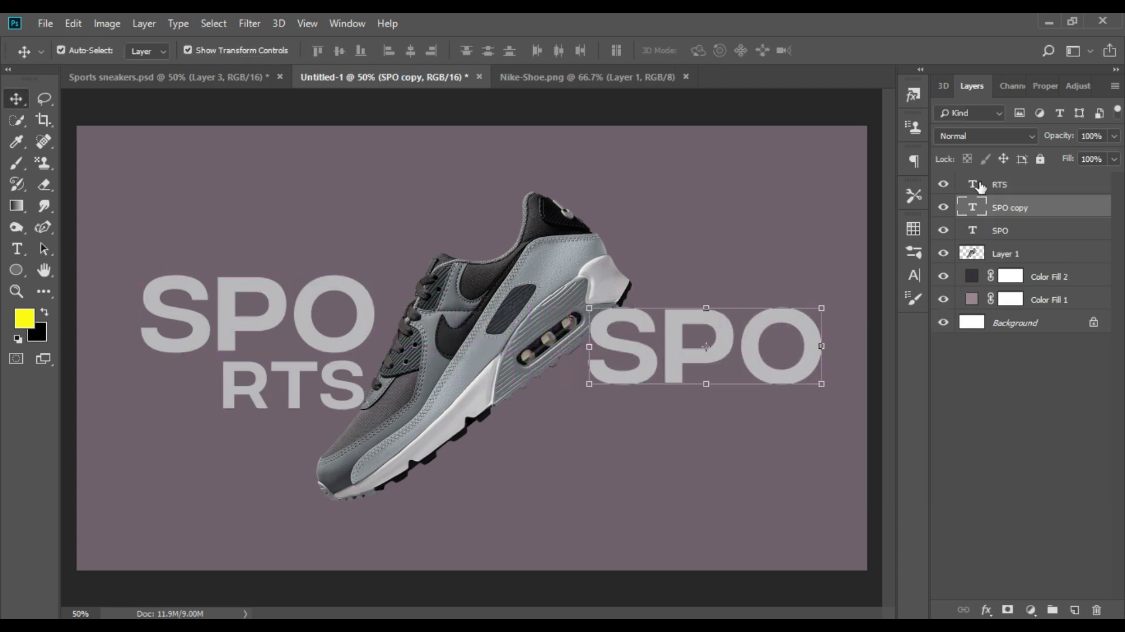
double_click(970, 208)
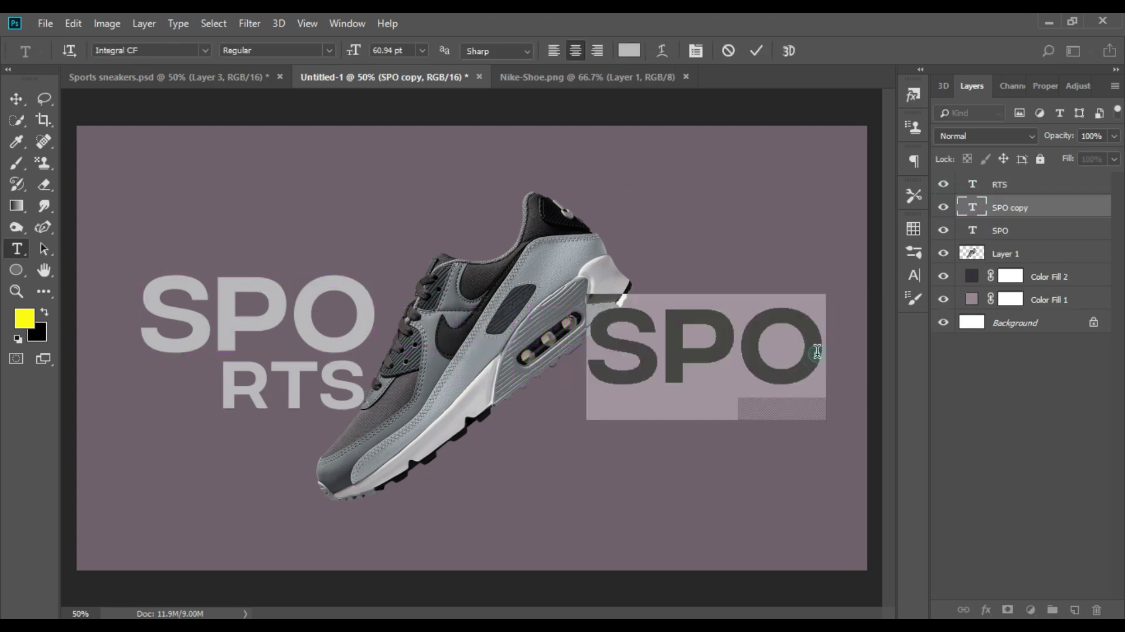
click(752, 357)
key(BackSpace)
key(BackSpace)
key(BackSpace)
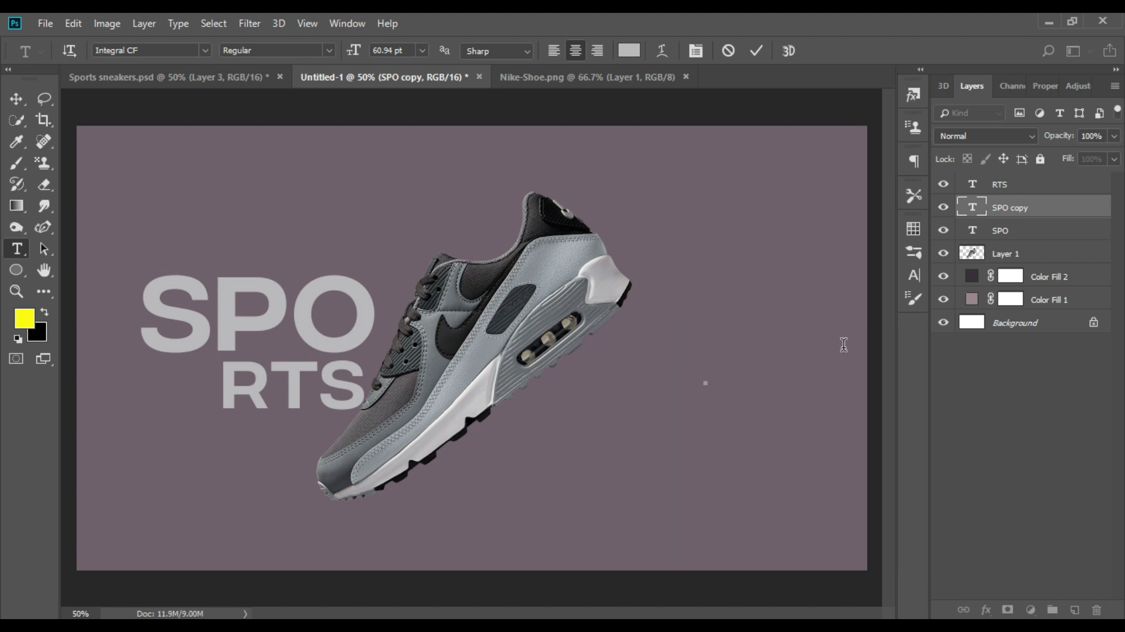
text(SNEA)
key(ctrl+Return)
Scale SNEA to about 79% and position it right of the shoe
key(v)
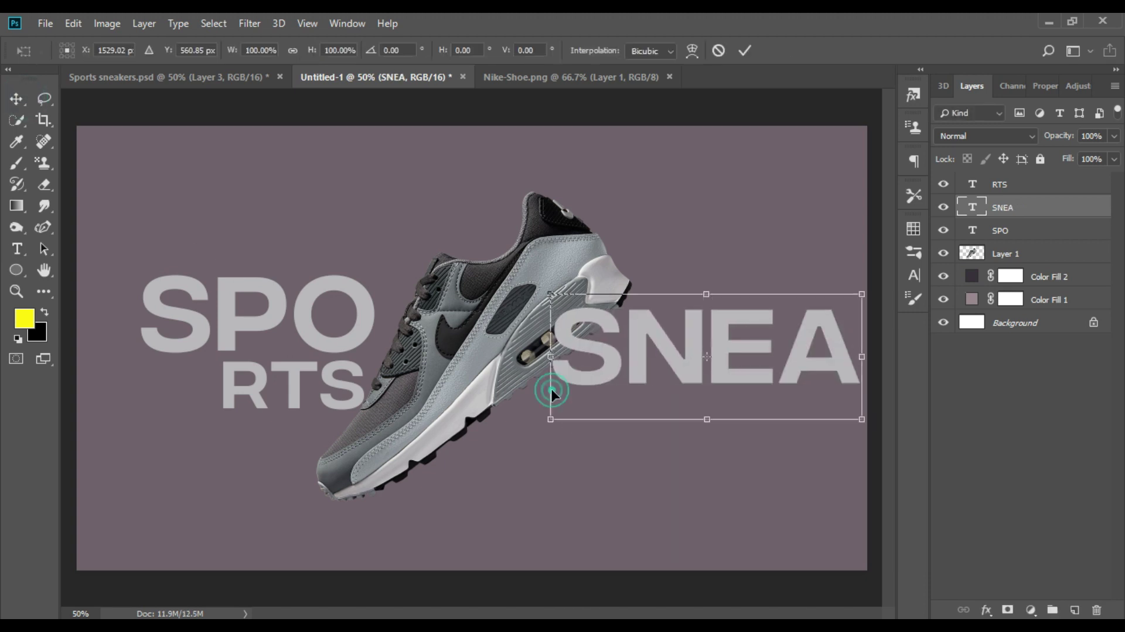
drag(548, 375, 611, 381)
drag(692, 362, 662, 365)
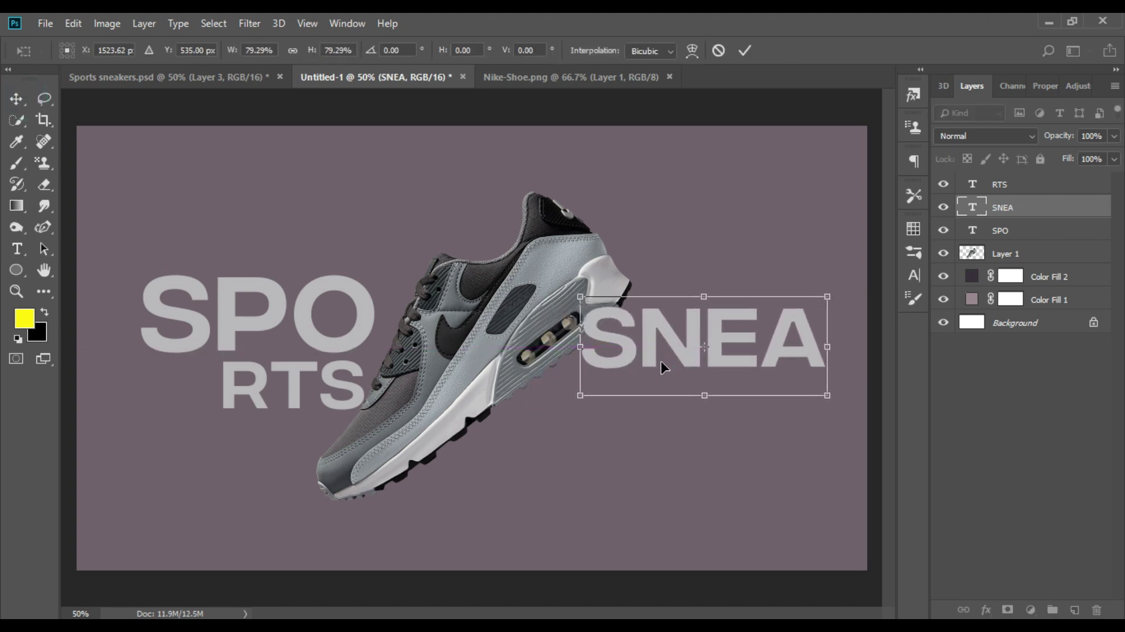
key(Return)
Duplicate SNEA as KERS, shrink it to ~60% under SNEA's right side, and select all text layers
drag(663, 317, 663, 388)
double_click(964, 211)
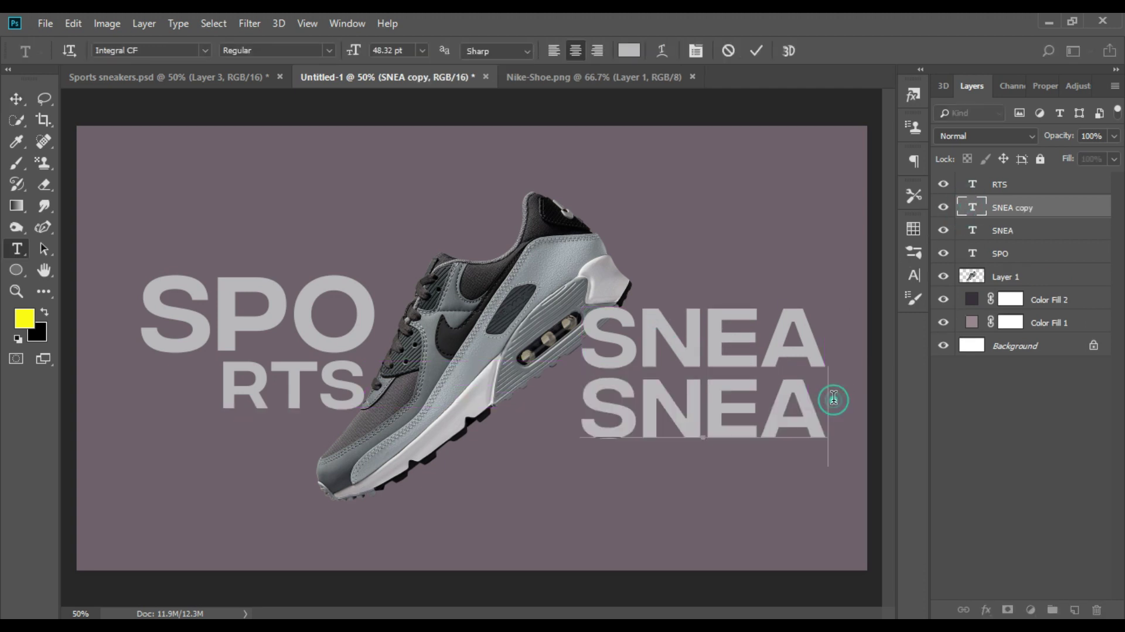
key(BackSpace)
text(KERS)
click(16, 100)
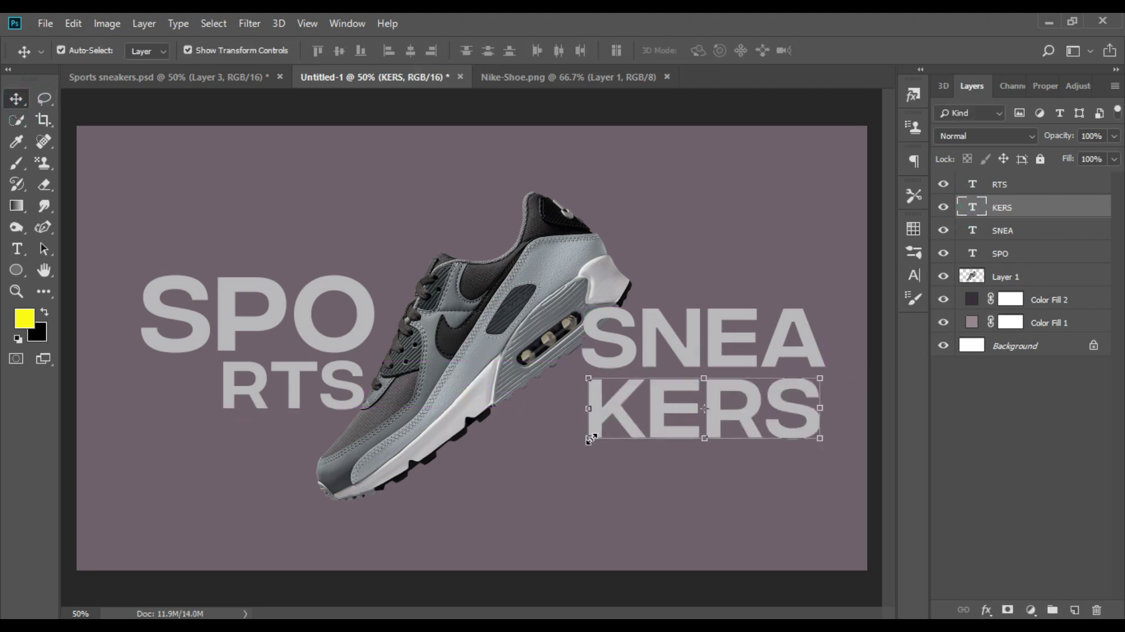
key(ctrl+t)
drag(593, 447, 701, 403)
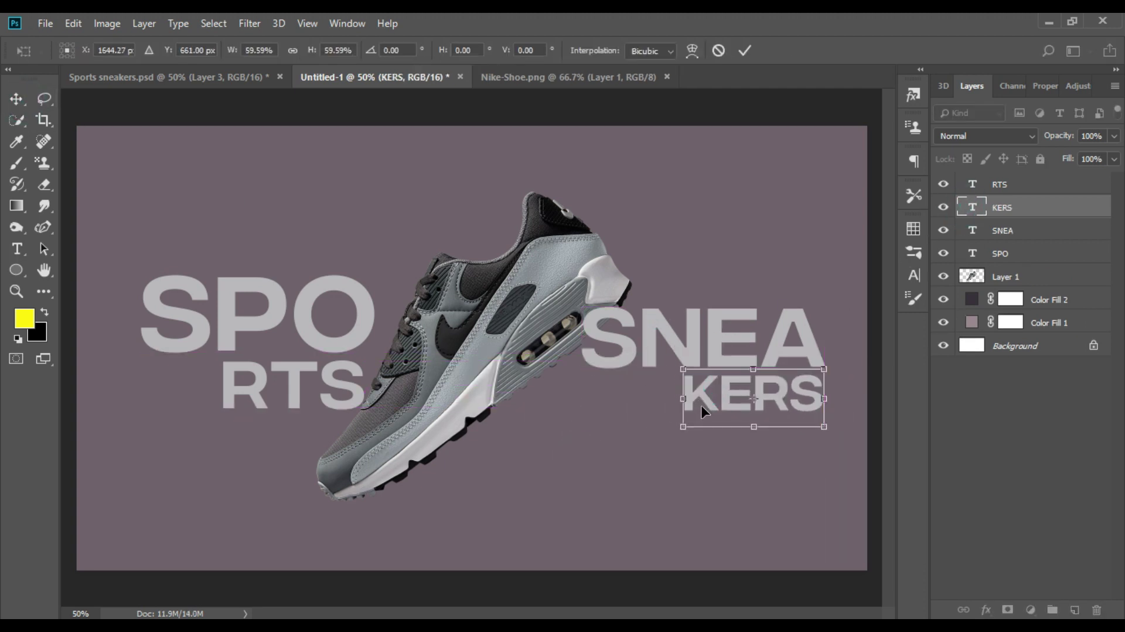
key(Return)
shift+click(1018, 255)
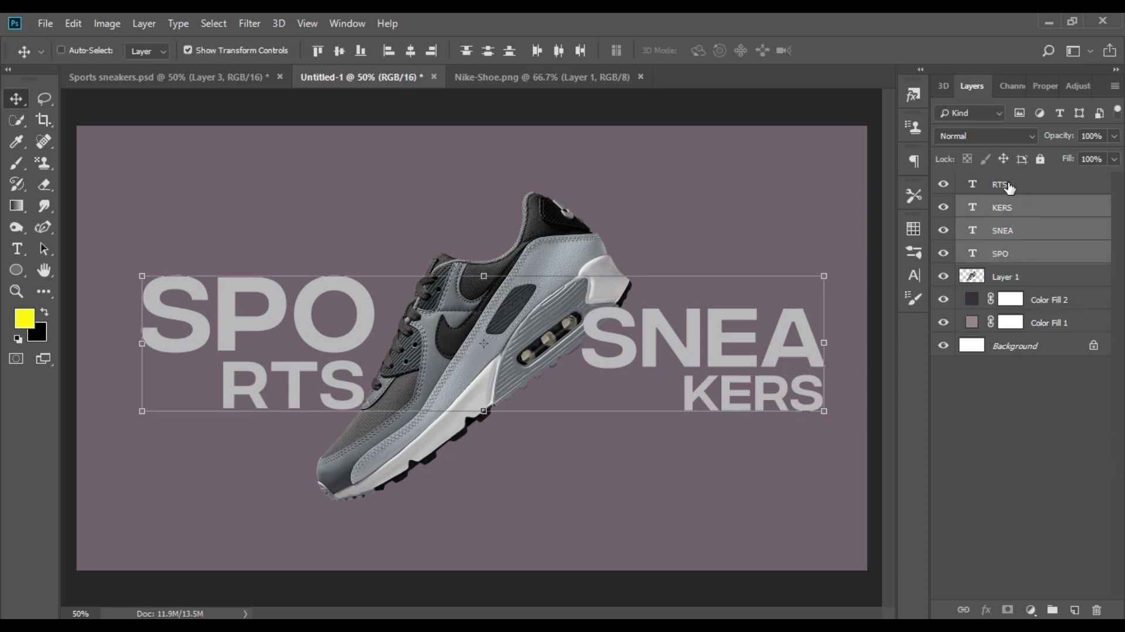
Group the four text layers as TEXT and move it below the shoe layer
shift+click(1008, 185)
click(1052, 611)
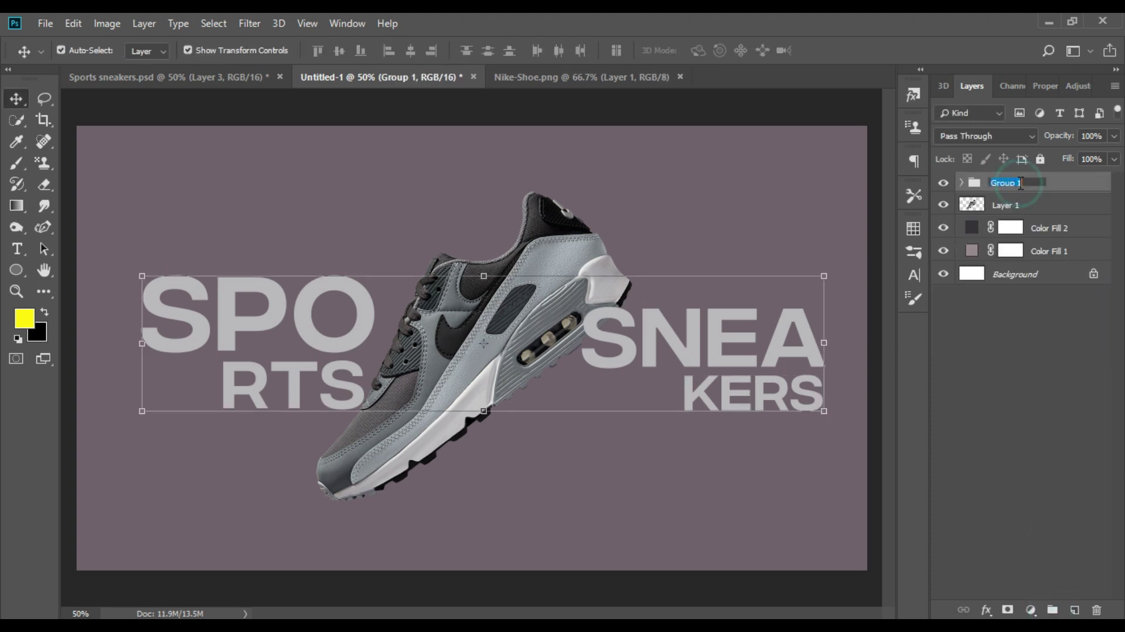
text(TEXT)
key(Return)
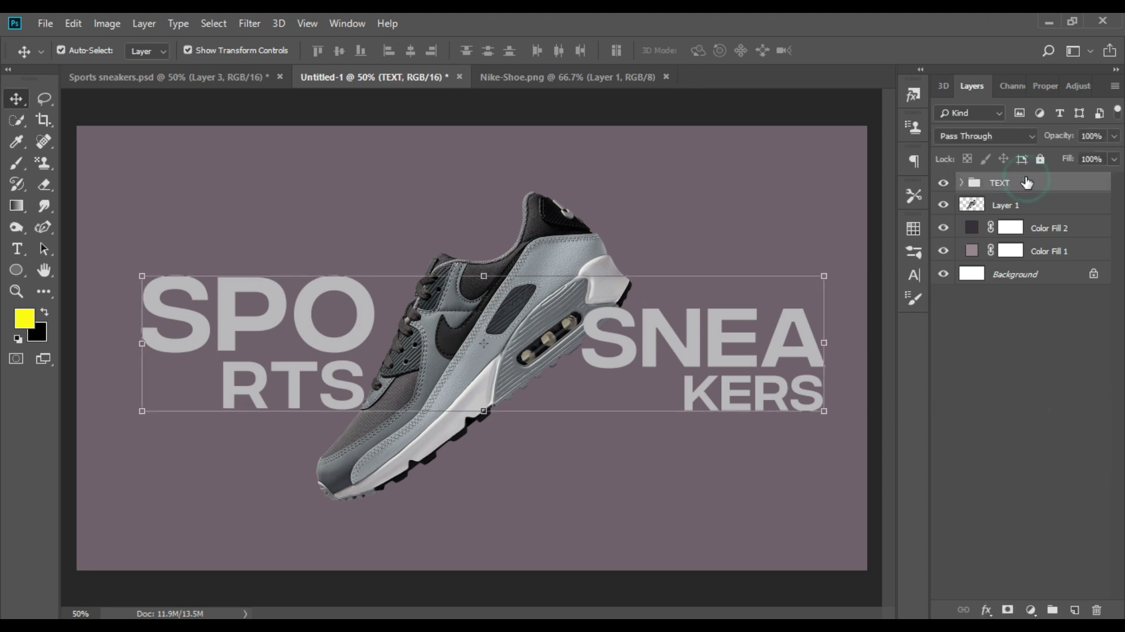
drag(1008, 182, 1018, 227)
Enlarge SNEA and KERS to about 107%, shifting them slightly right and down
click(961, 206)
click(1012, 301)
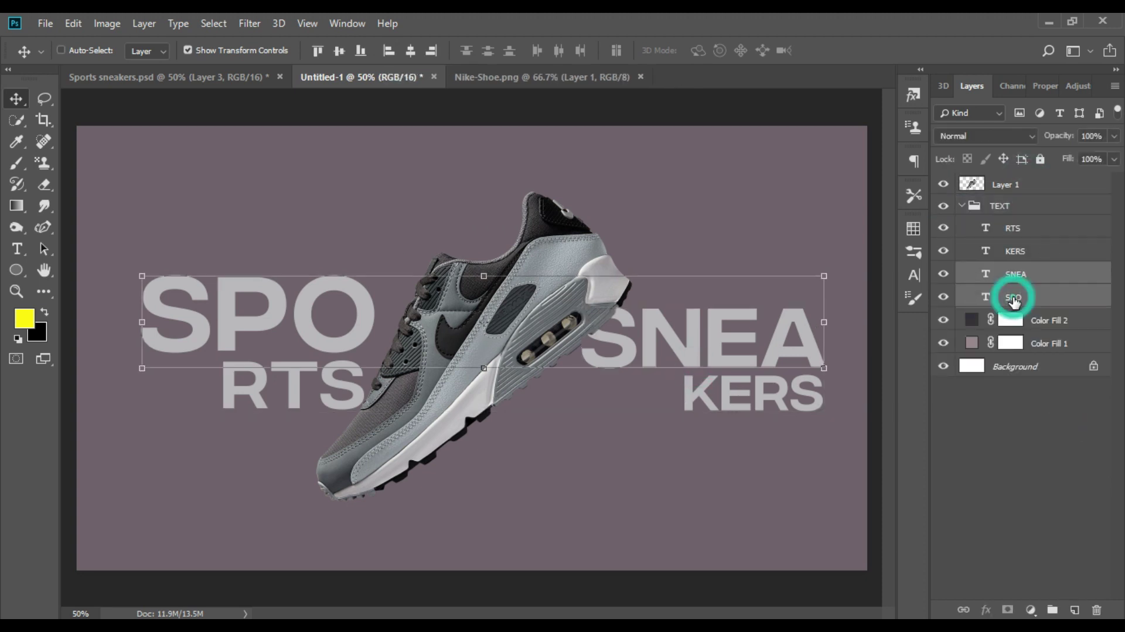
ctrl+click(1017, 274)
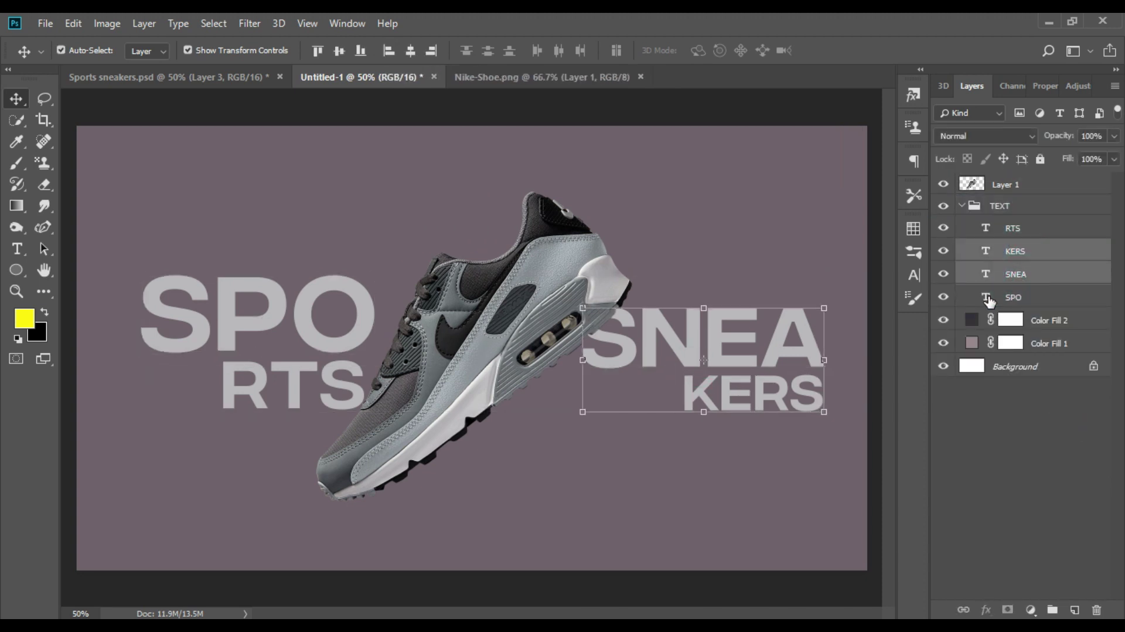
drag(582, 417, 565, 420)
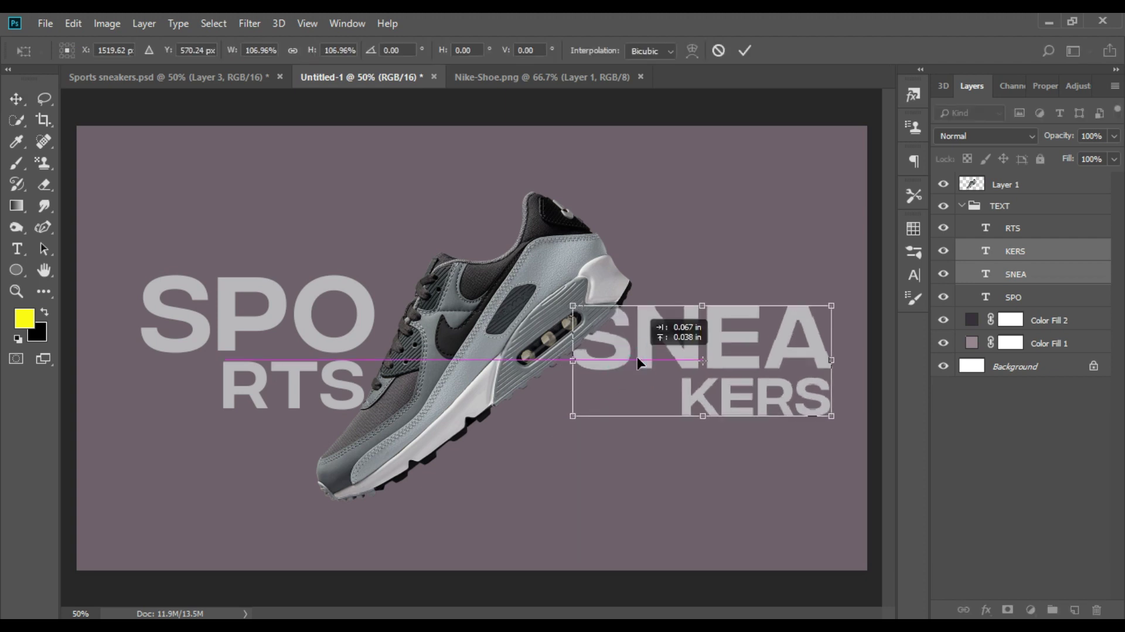
drag(628, 352, 643, 363)
key(Return)
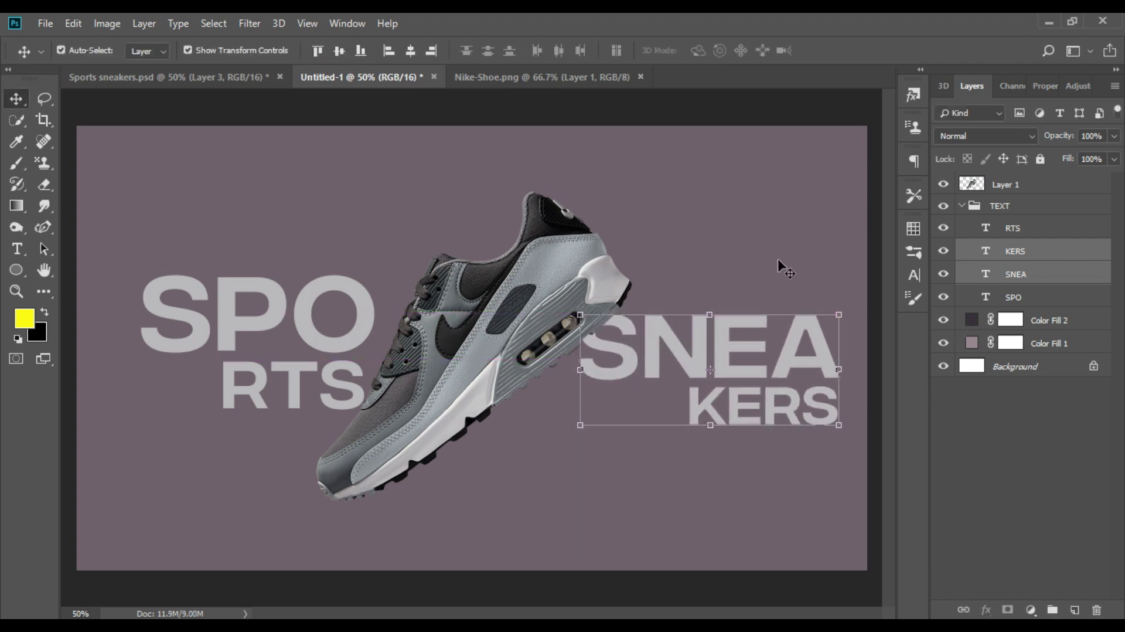
Nudge the SPO and RTS text layers slightly to the right
ctrl+click(565, 524)
ctrl+click(293, 384)
ctrl+click(299, 324)
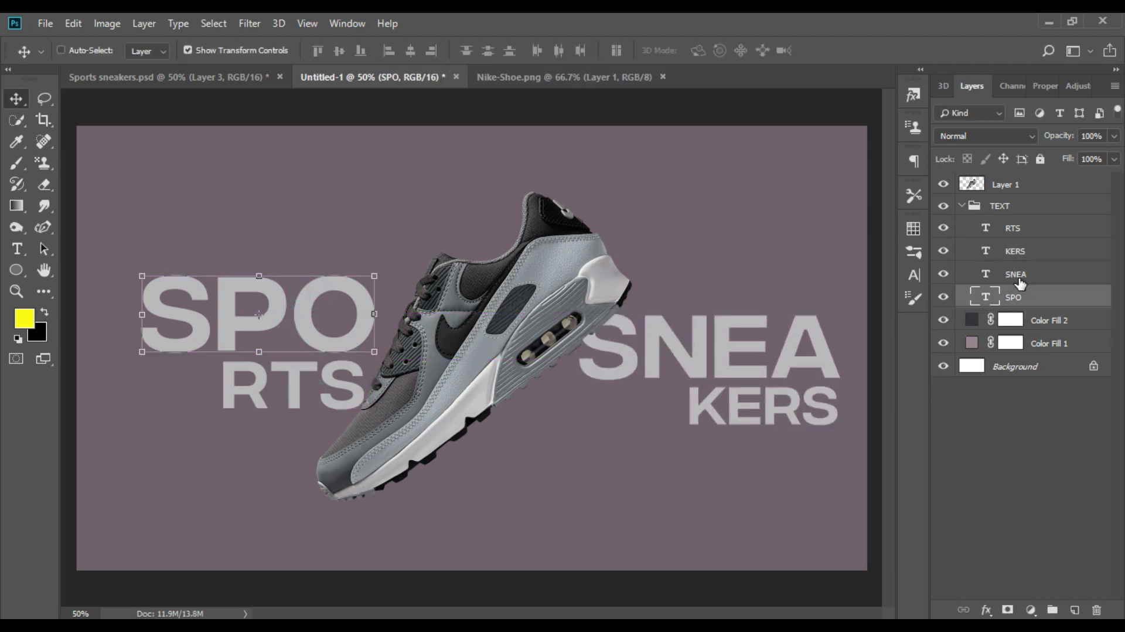
ctrl+shift+click(222, 400)
drag(247, 387, 259, 389)
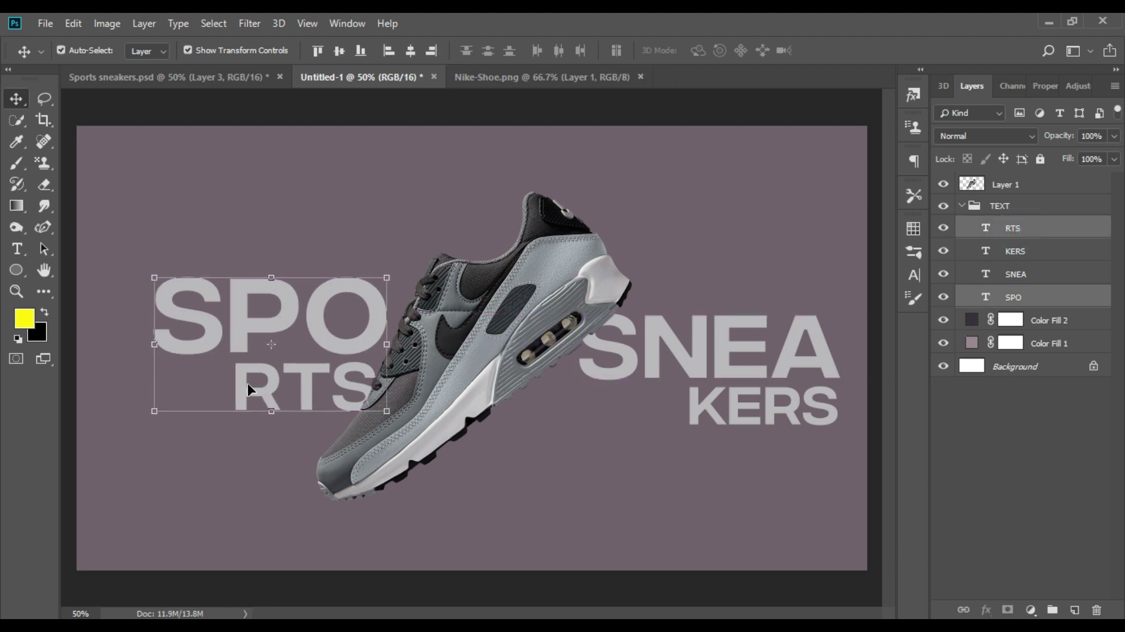
ctrl+click(711, 156)
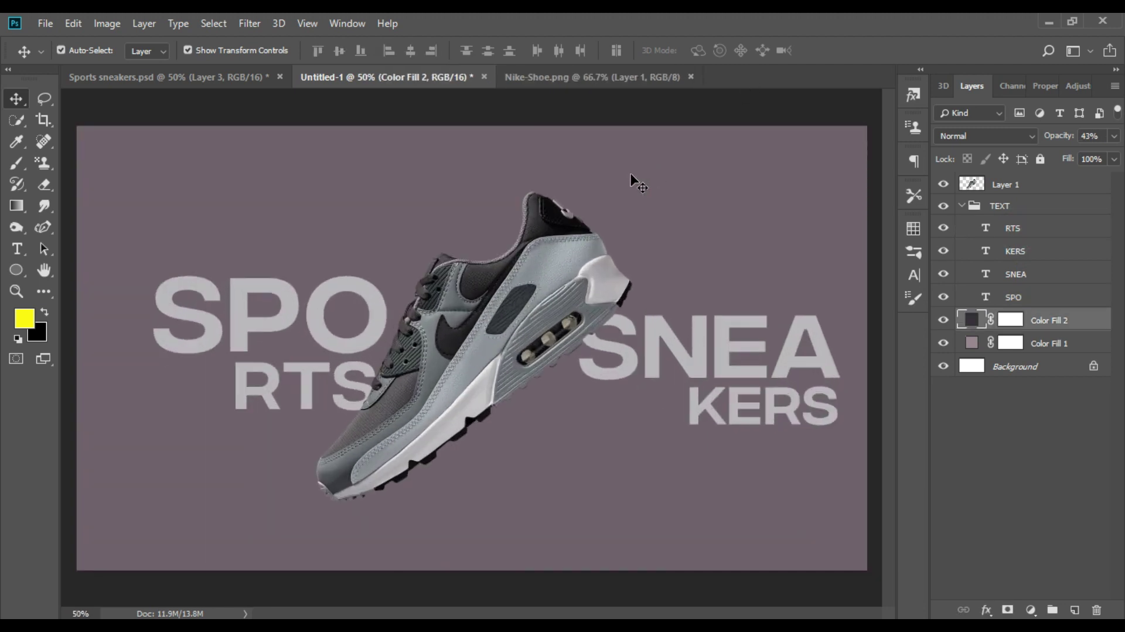
Open Nike Logo.png from the Nike Shoes Poster folder
click(45, 23)
click(58, 55)
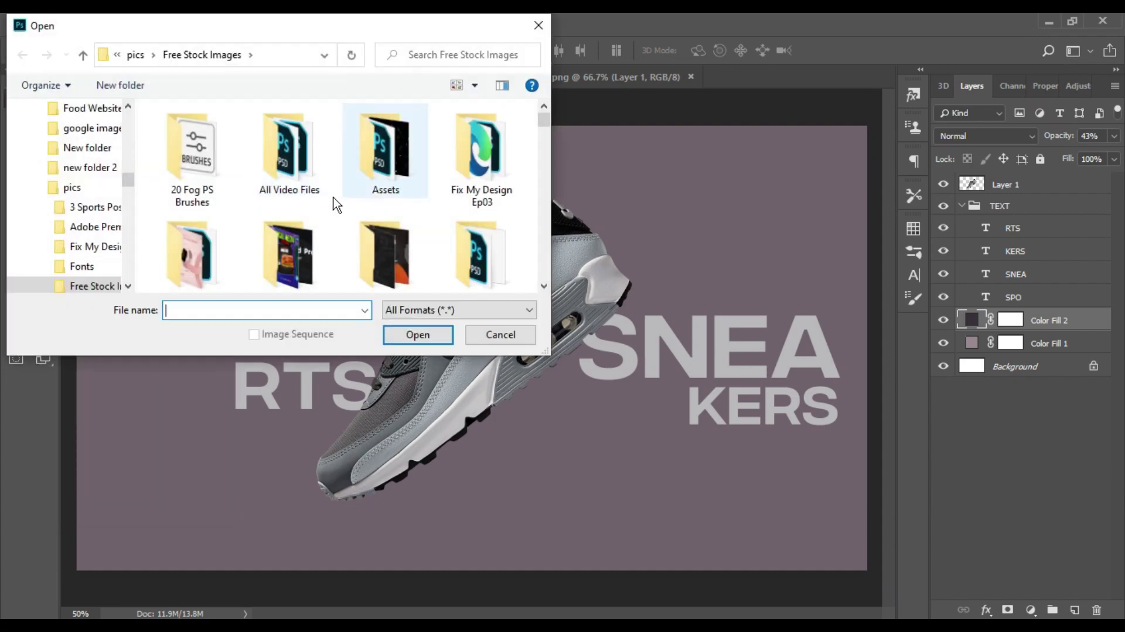
scroll(352, 202, down, 1)
double_click(287, 258)
double_click(156, 171)
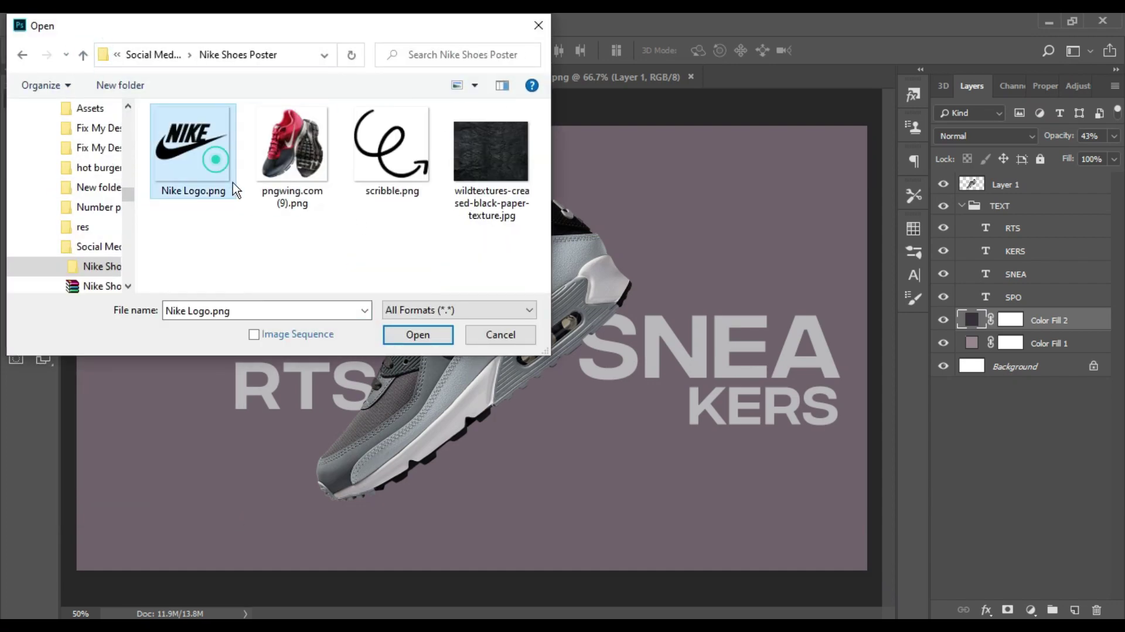
double_click(194, 146)
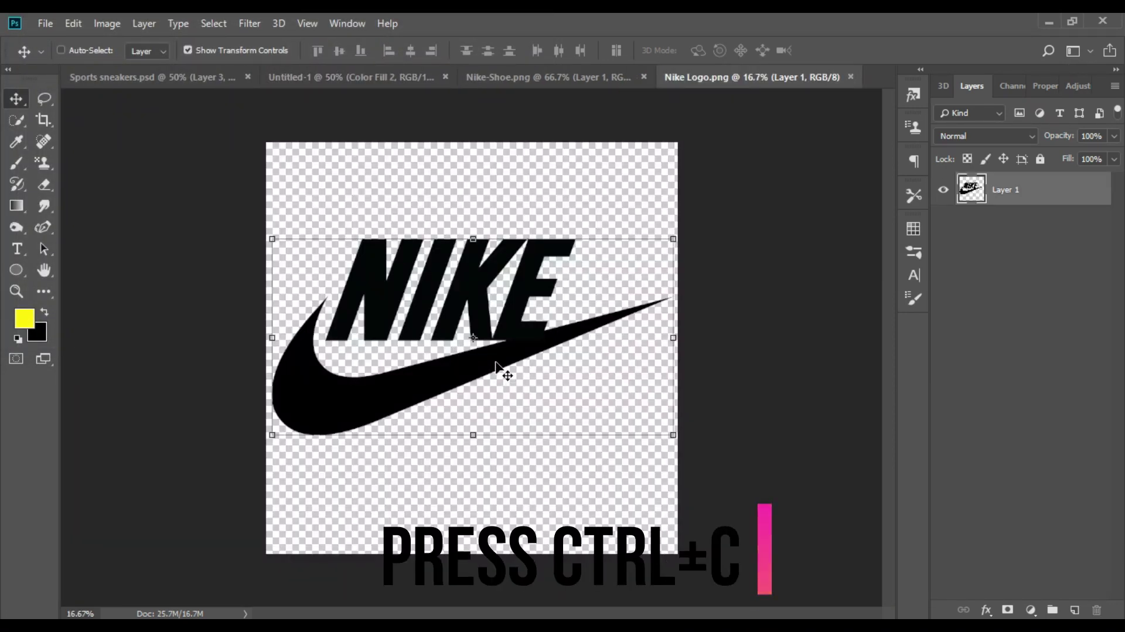
Paste the Nike logo into the poster and shrink it into the top-left corner
click(319, 82)
key(ctrl+v)
key(ctrl+minus)
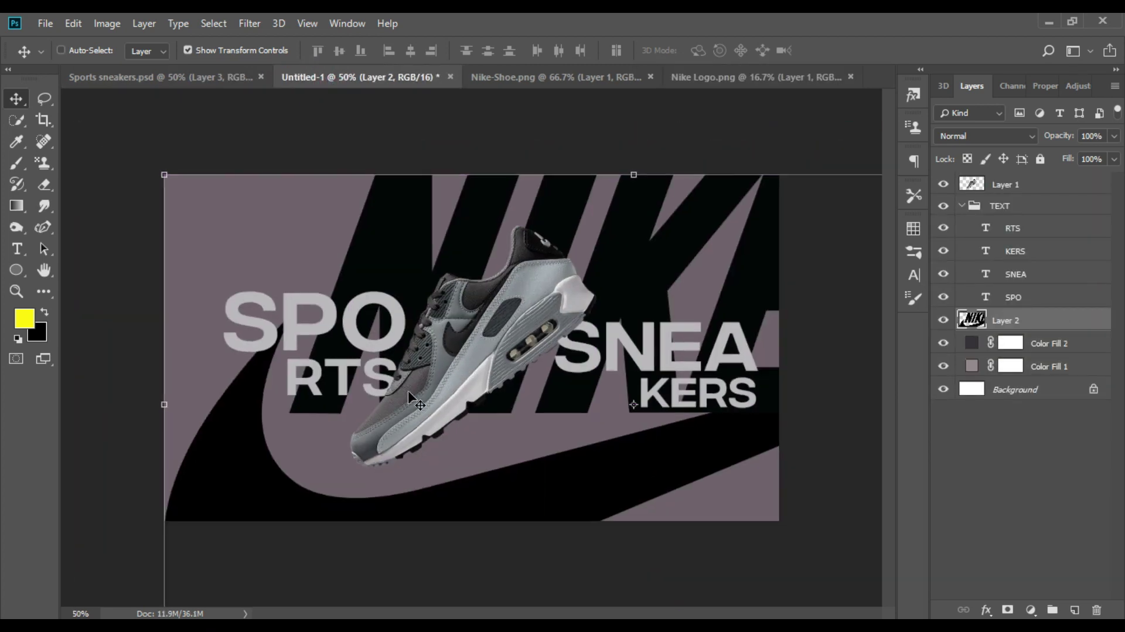
key(ctrl+minus)
key(ctrl+minus)
key(ctrl+t)
mouse_move(341, 470)
mouse_down()
mouse_move(665, 314)
mouse_move(350, 316)
mouse_up()
key(ctrl+plus)
key(ctrl+plus)
drag(159, 211, 302, 214)
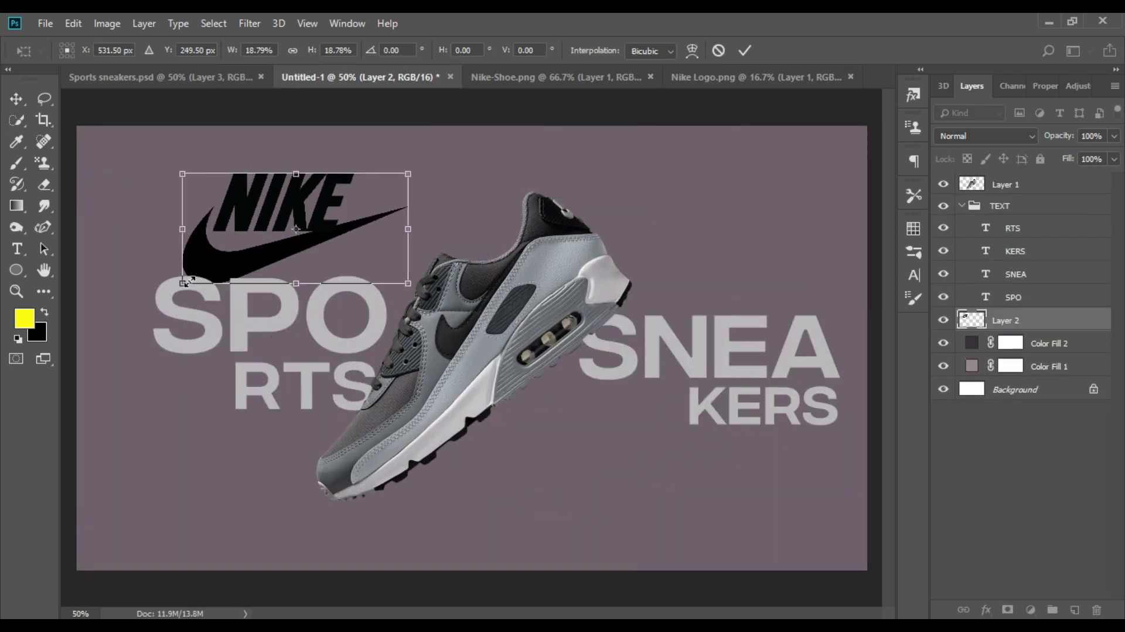
mouse_move(188, 277)
mouse_down()
mouse_move(254, 230)
mouse_move(357, 198)
mouse_move(98, 160)
mouse_up()
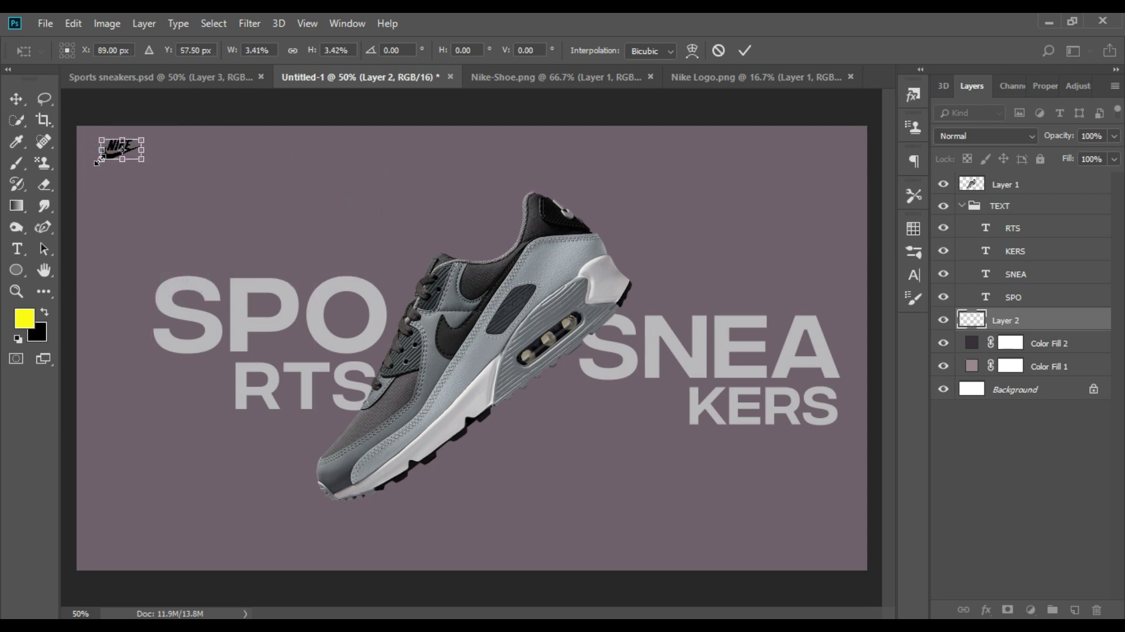
key(Return)
Start a new AIR text layer near the top edge above Color Fill 2
click(1049, 343)
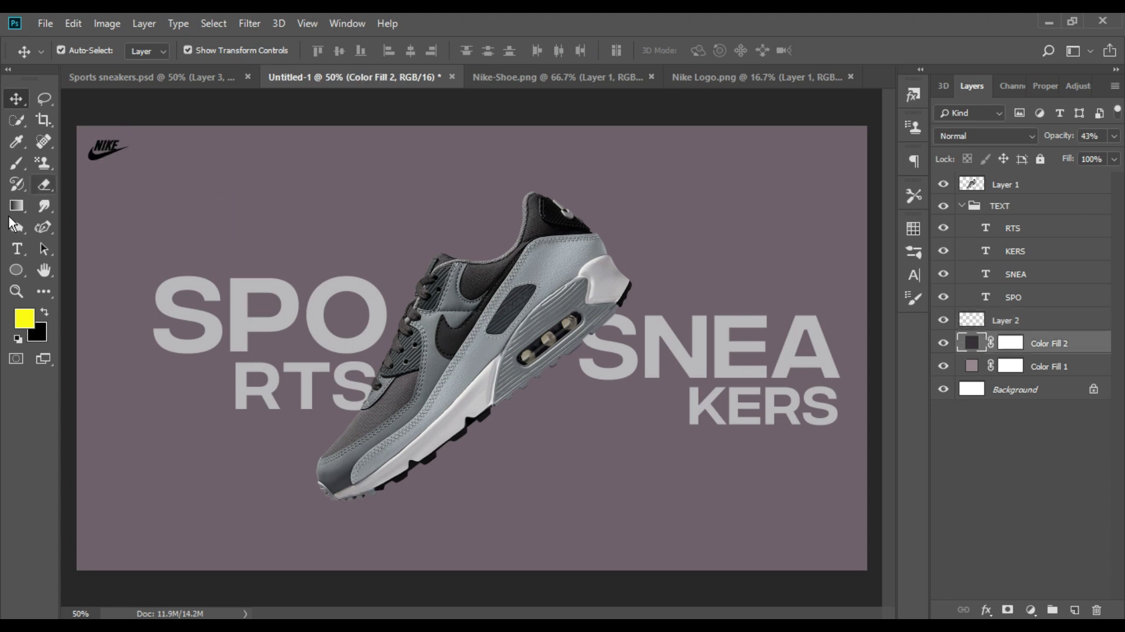
key(t)
click(624, 180)
text(AIR MAX)
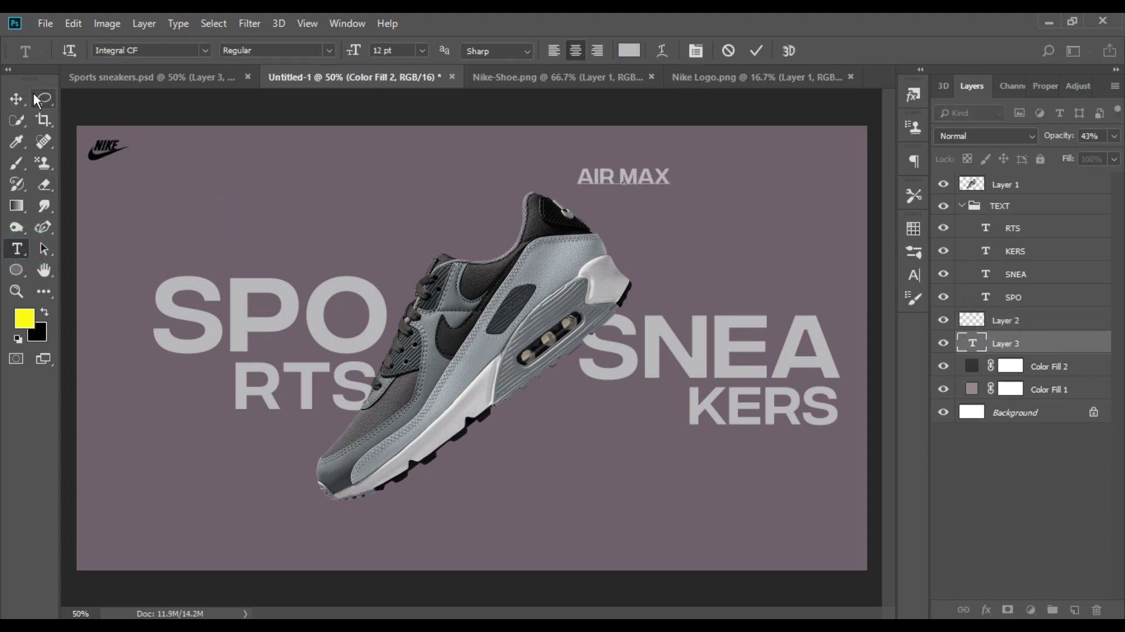
text(MAX)
Scale the AIR MAX text to about 47% in the top-right corner
click(16, 98)
key(ctrl+plus)
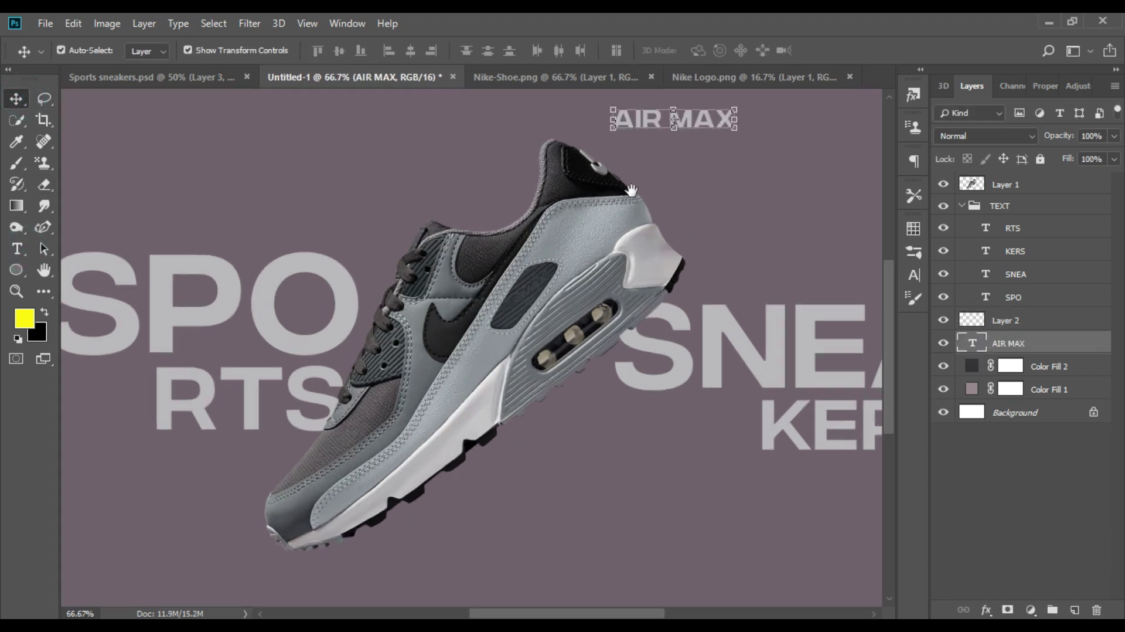
mouse_move(463, 179)
mouse_down()
mouse_move(713, 144)
mouse_move(740, 121)
mouse_up()
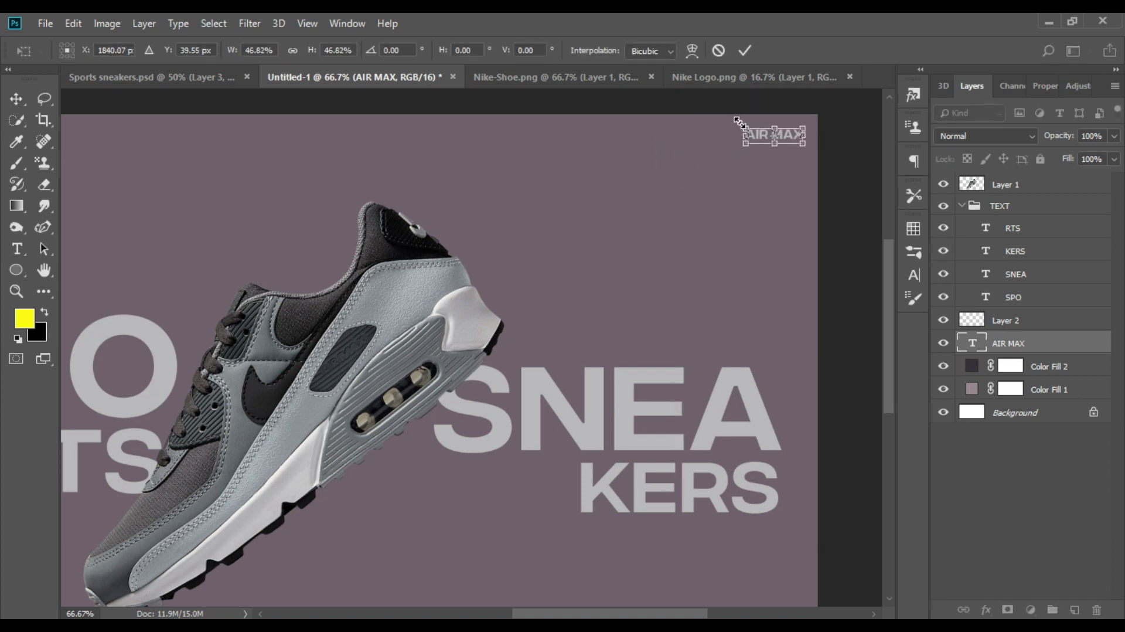
key(ctrl+minus)
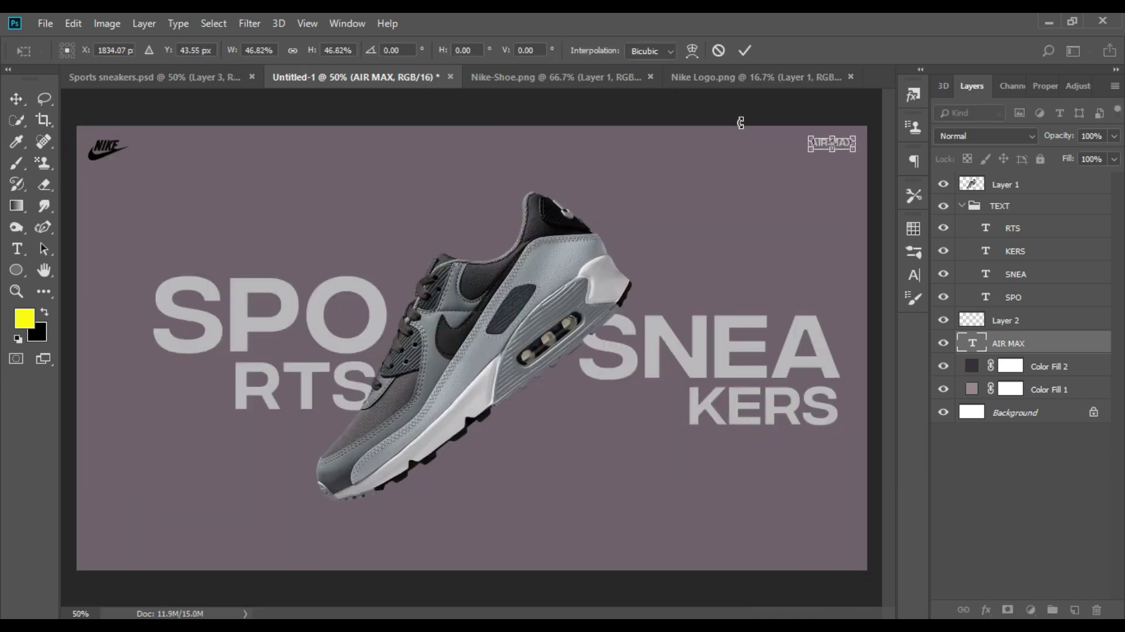
click(745, 218)
Resize the Nike logo slightly to about 87% in the top-left
click(118, 154)
drag(89, 160, 88, 163)
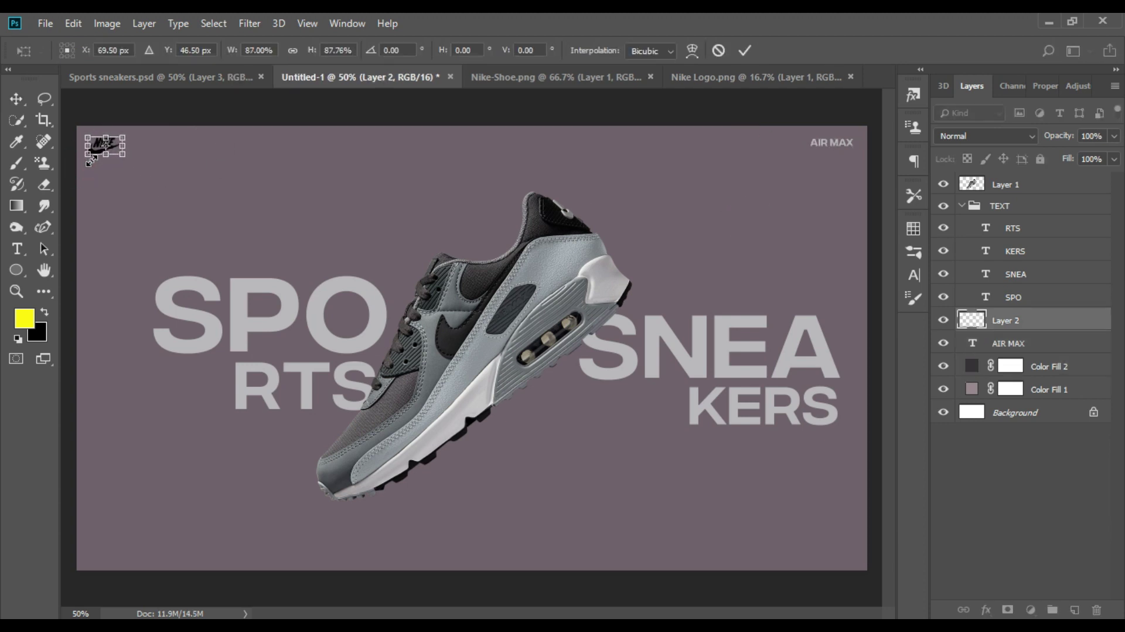
key(Return)
click(266, 210)
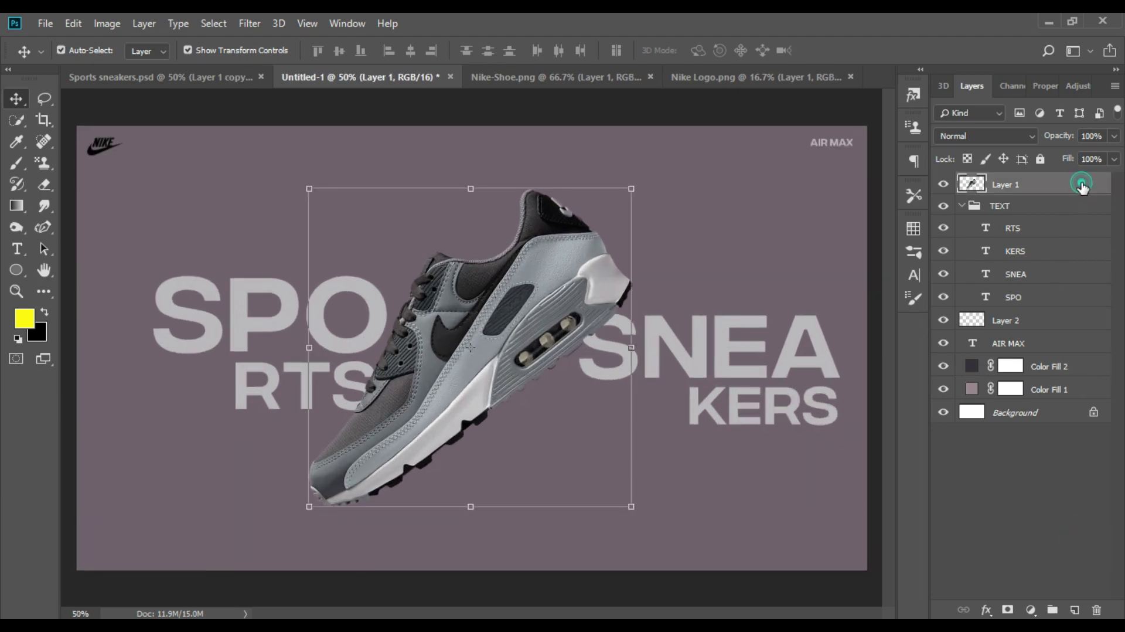
Add a Multiply drop shadow to the shoe layer: angle 95°, distance 11 px, size 51 px
double_click(1082, 185)
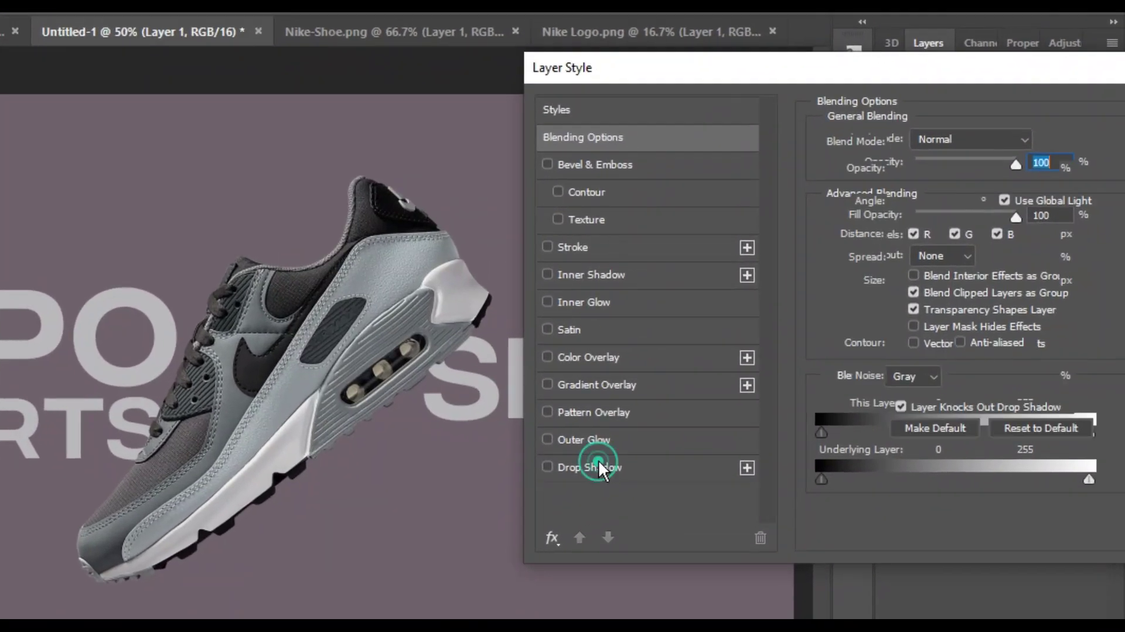
click(601, 467)
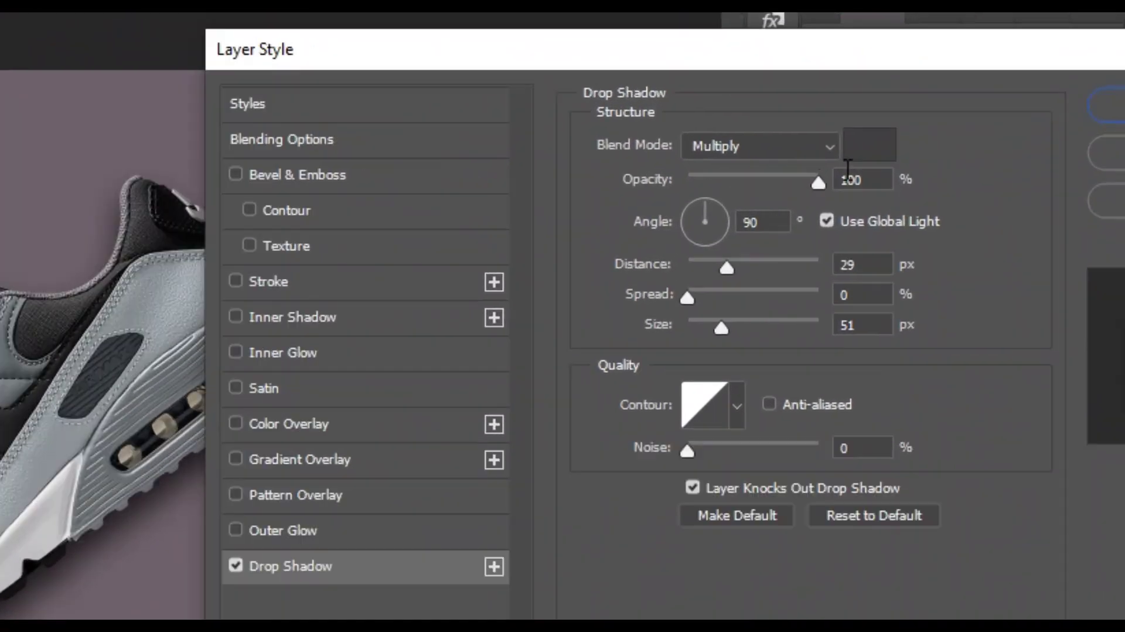
click(873, 180)
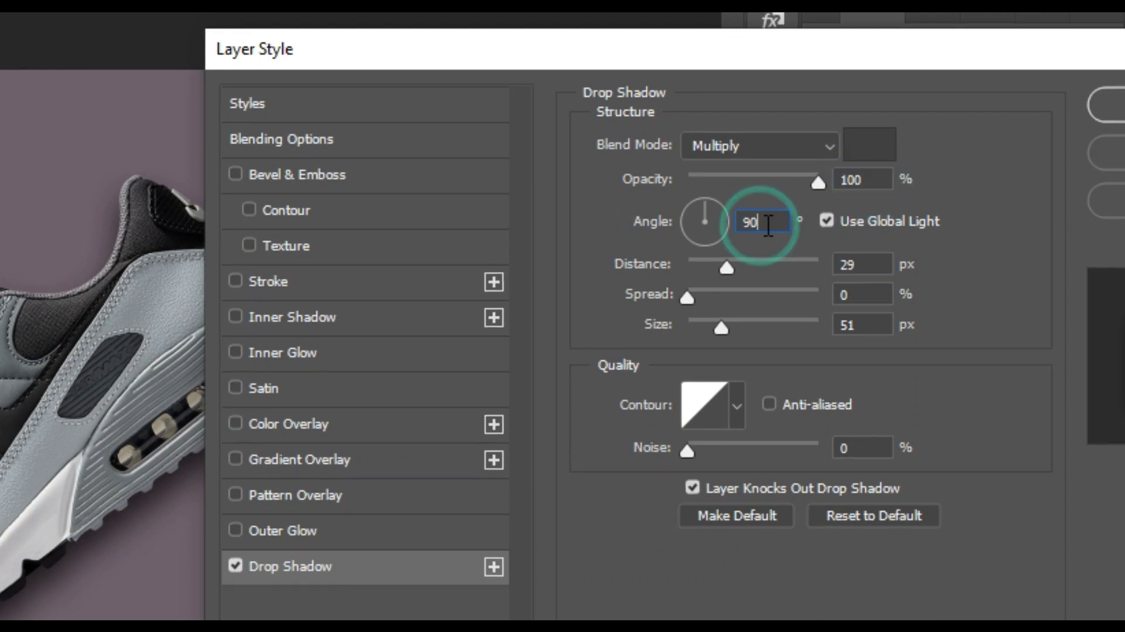
key(BackSpace)
text(5)
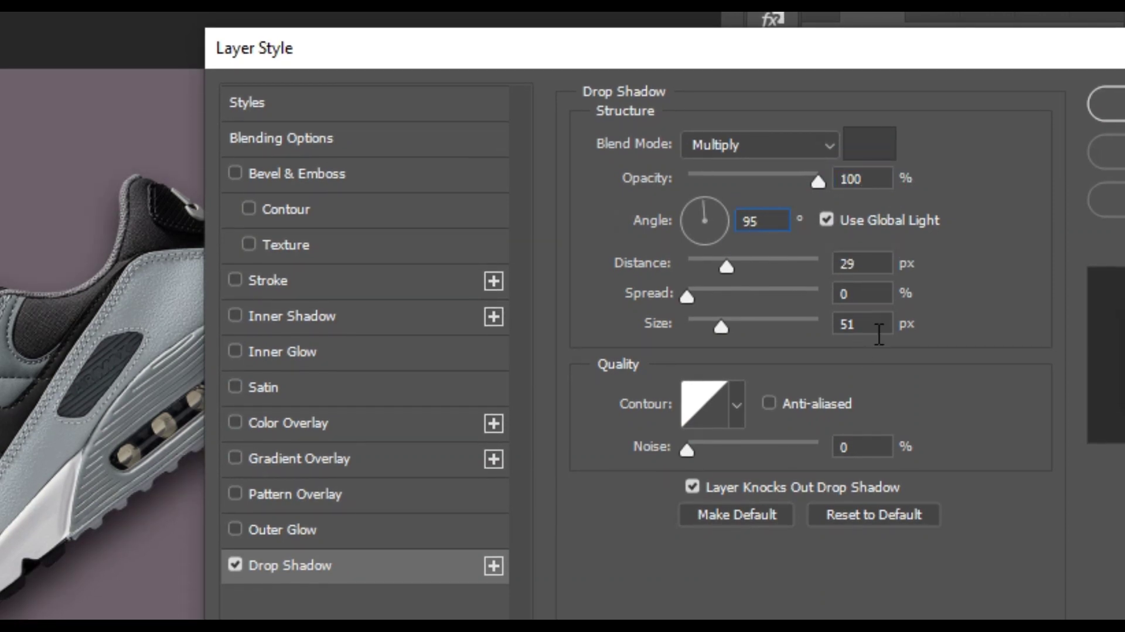
click(868, 263)
key(Tab)
key(Tab)
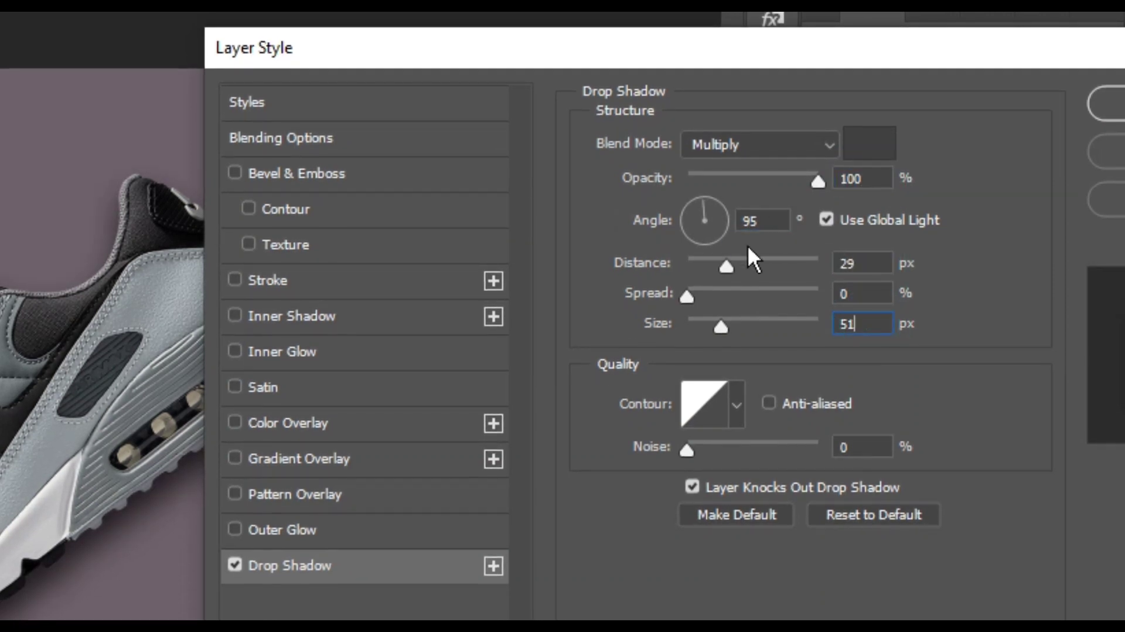
drag(50, 586, 50, 589)
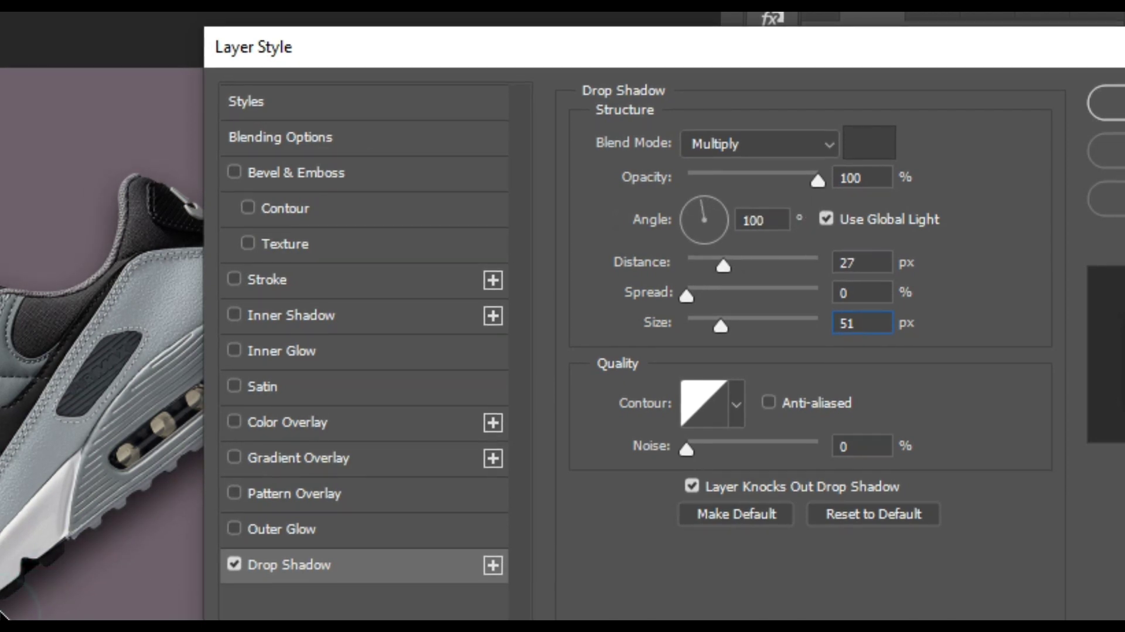
drag(4, 613, 7, 613)
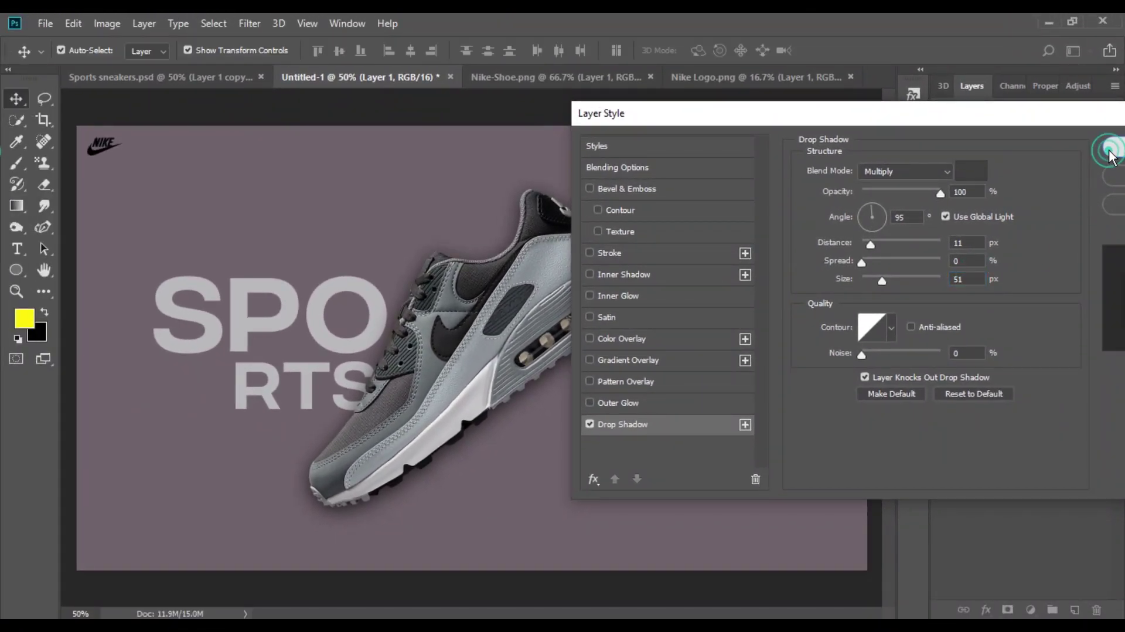
click(1111, 151)
Add a Color Lookup adjustment using the Fuji REALA 500D 3DLUT
click(1030, 609)
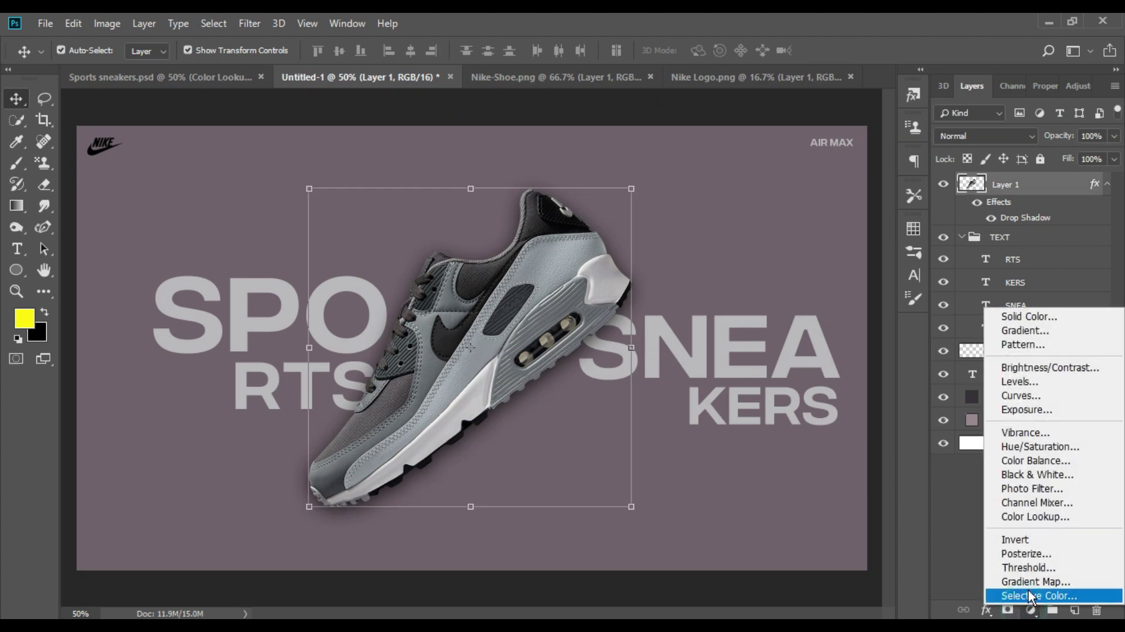
click(1031, 515)
click(1050, 145)
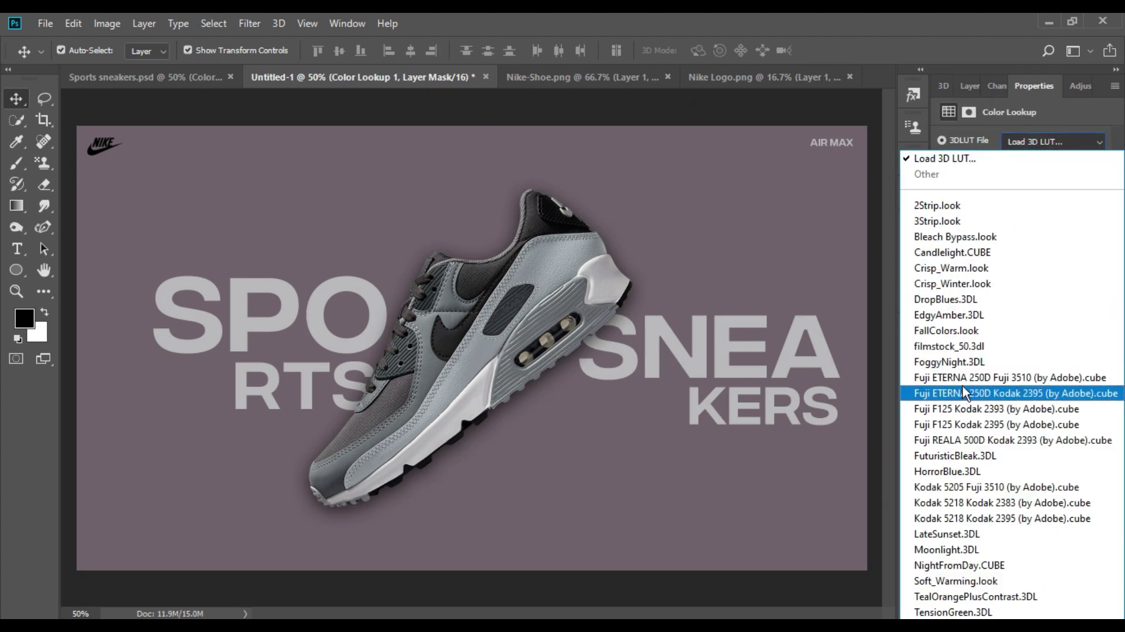
click(1012, 440)
click(1075, 608)
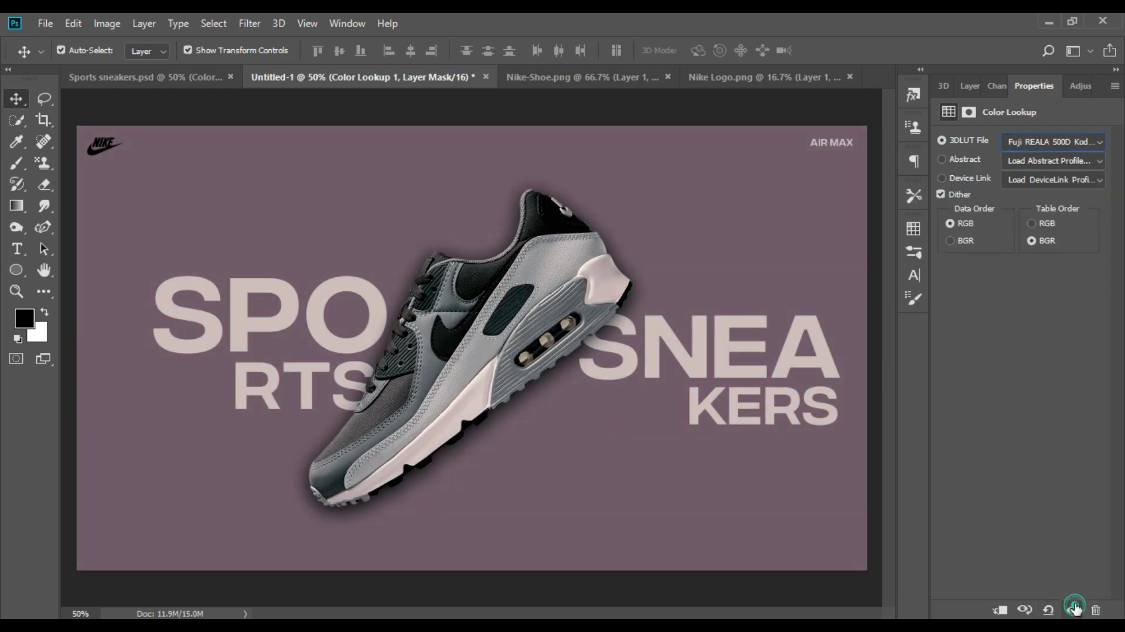
Clip the Color Lookup layer to the shoe's Layer 1
click(970, 85)
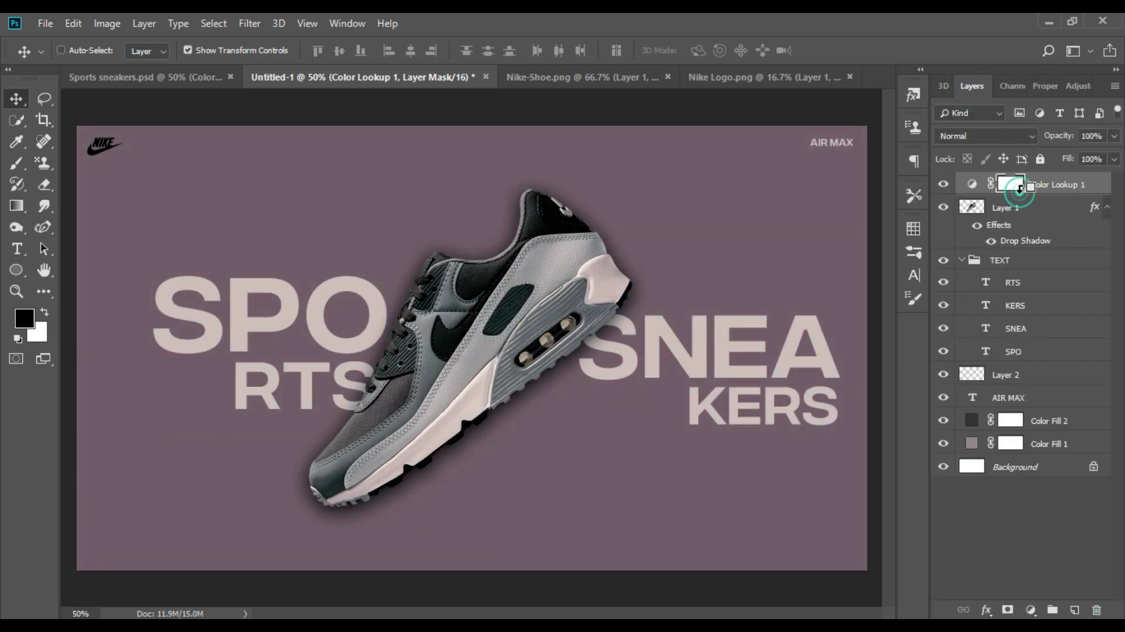
alt+click(1020, 189)
key(ctrl+minus)
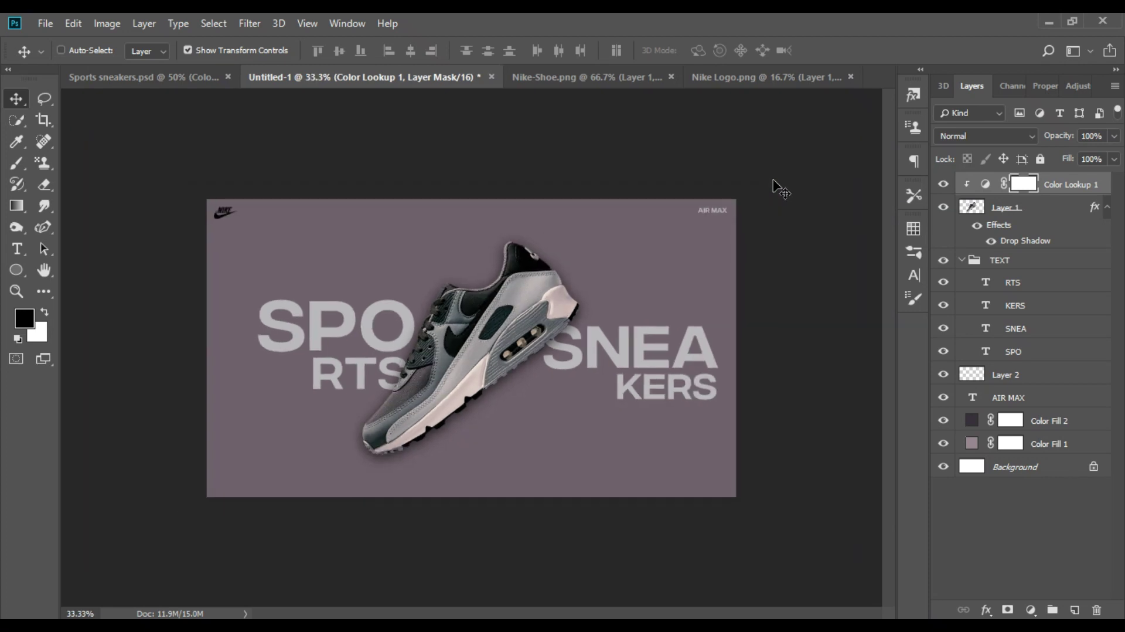
key(ctrl+plus)
Give the Nike logo layer (Layer 2) a near-white f6f3f4 Color Overlay
click(100, 142)
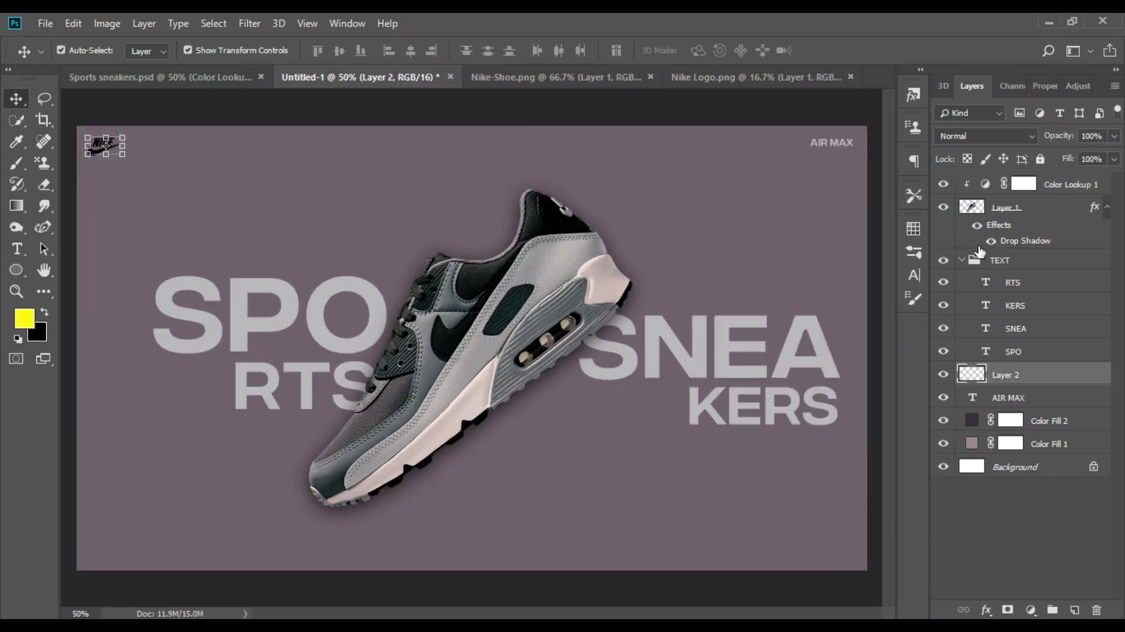
double_click(1095, 373)
drag(528, 114, 681, 103)
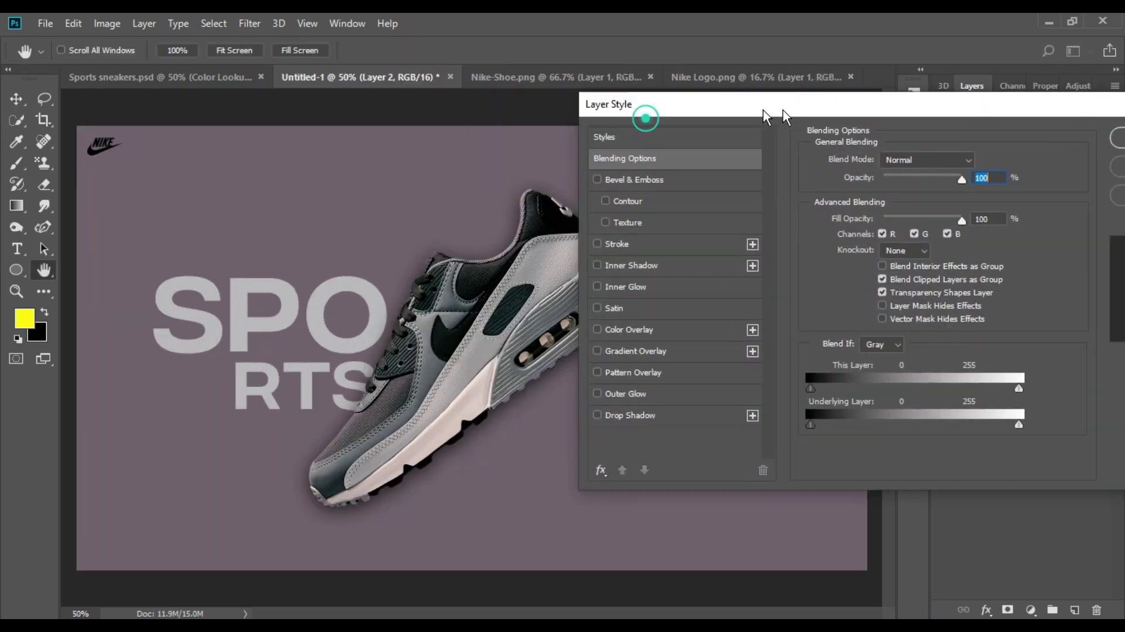
click(702, 329)
click(1025, 162)
drag(920, 333, 920, 306)
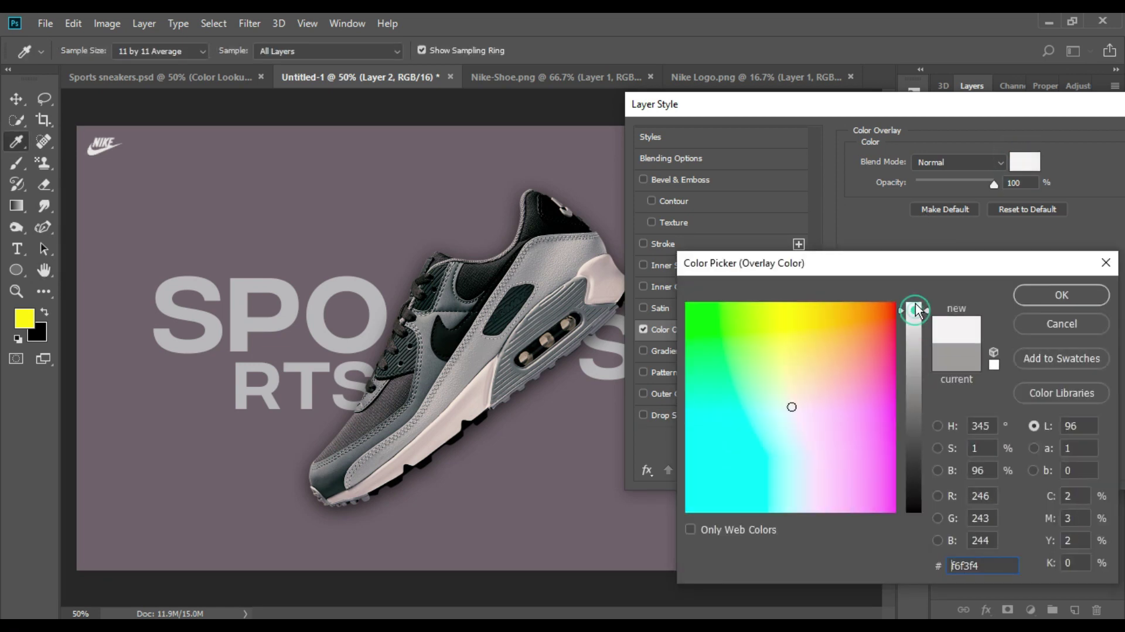
click(1100, 295)
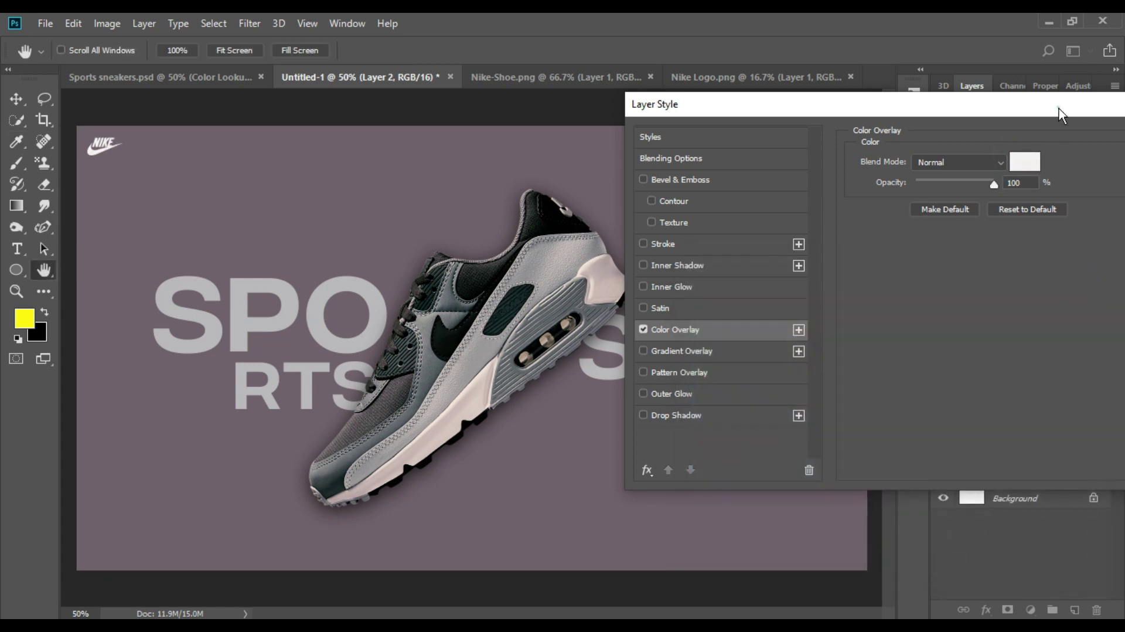
drag(704, 104, 490, 103)
click(1004, 143)
key(v)
click(843, 139)
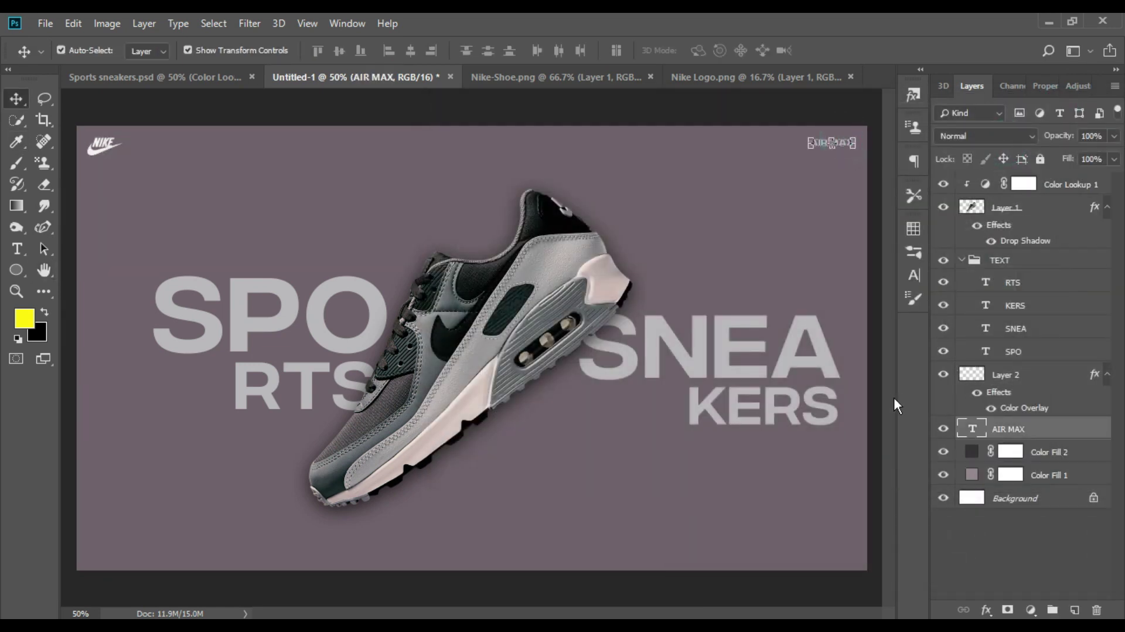
Lighten the AIR MAX text colour to near-white
click(912, 275)
click(860, 326)
drag(913, 352, 914, 317)
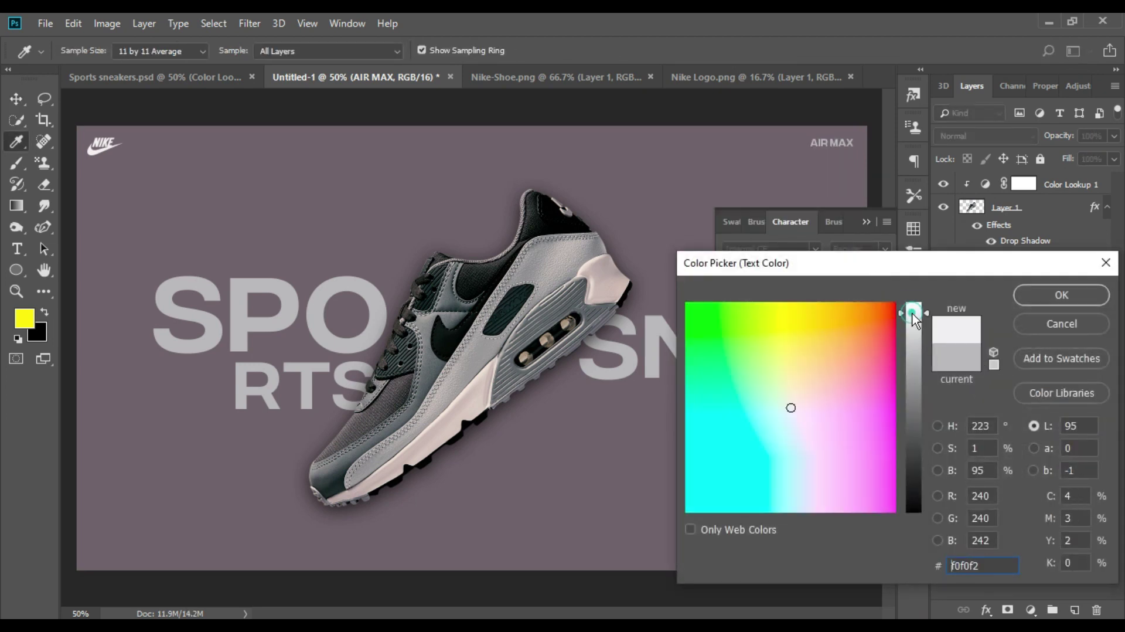
click(1060, 295)
click(913, 275)
Make the SPO text white
click(796, 272)
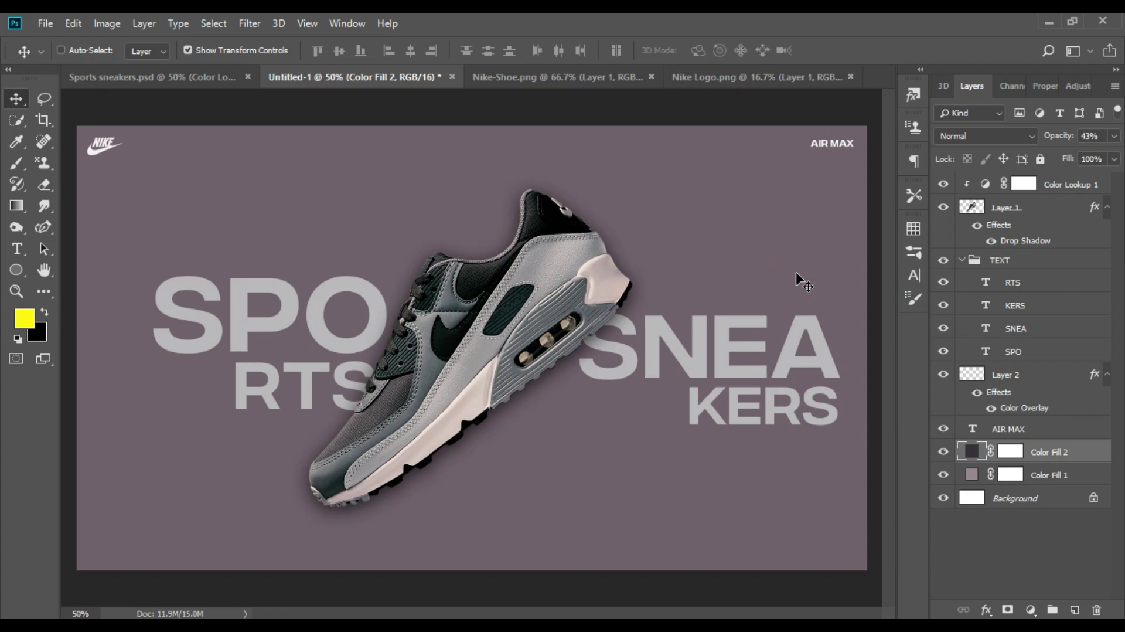
key(ctrl+minus)
key(ctrl+plus)
click(269, 320)
click(912, 275)
click(860, 326)
drag(914, 375, 918, 315)
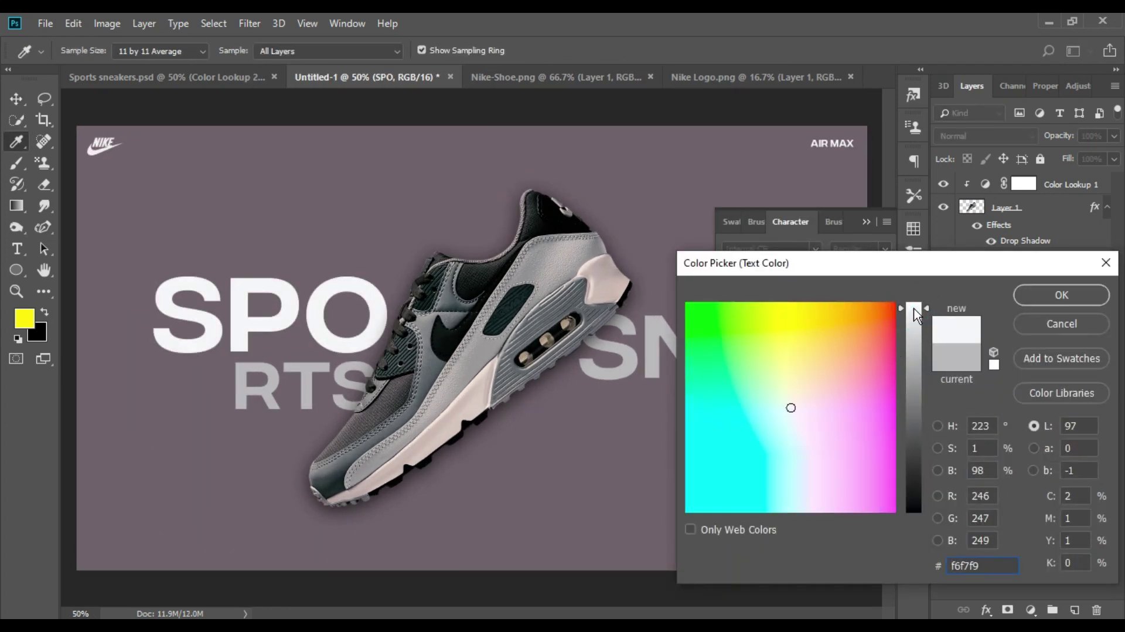
click(1029, 293)
click(914, 275)
Make the SNEA text white
click(701, 354)
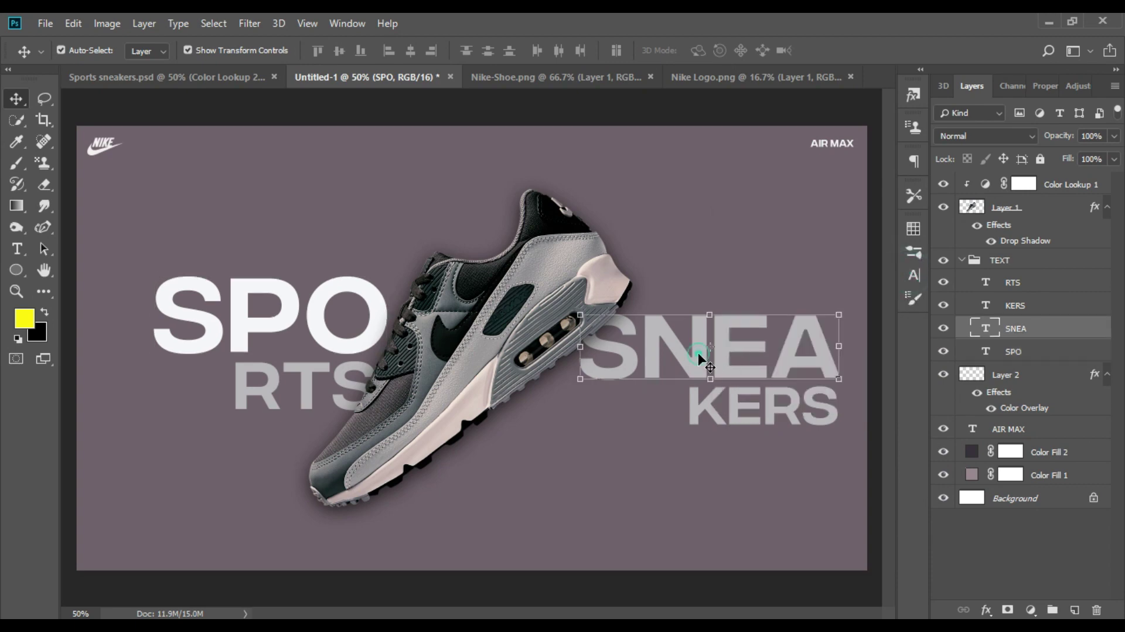
click(912, 275)
click(859, 326)
drag(914, 375, 916, 317)
click(1062, 295)
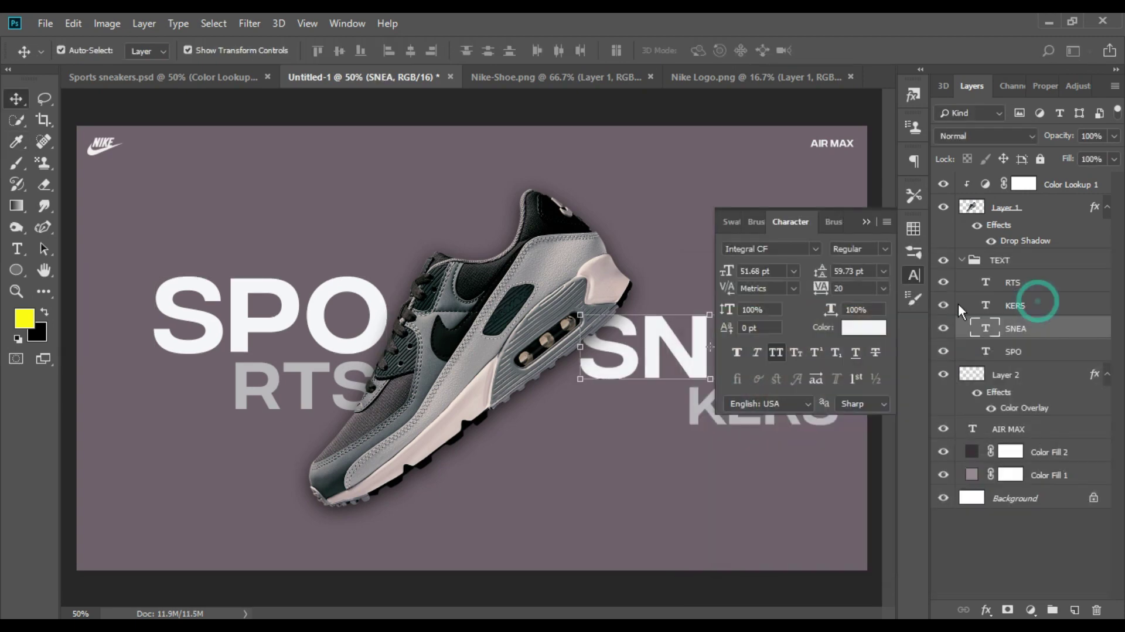
Colour the RTS text with a dark teal sampled from the shoe
click(1009, 282)
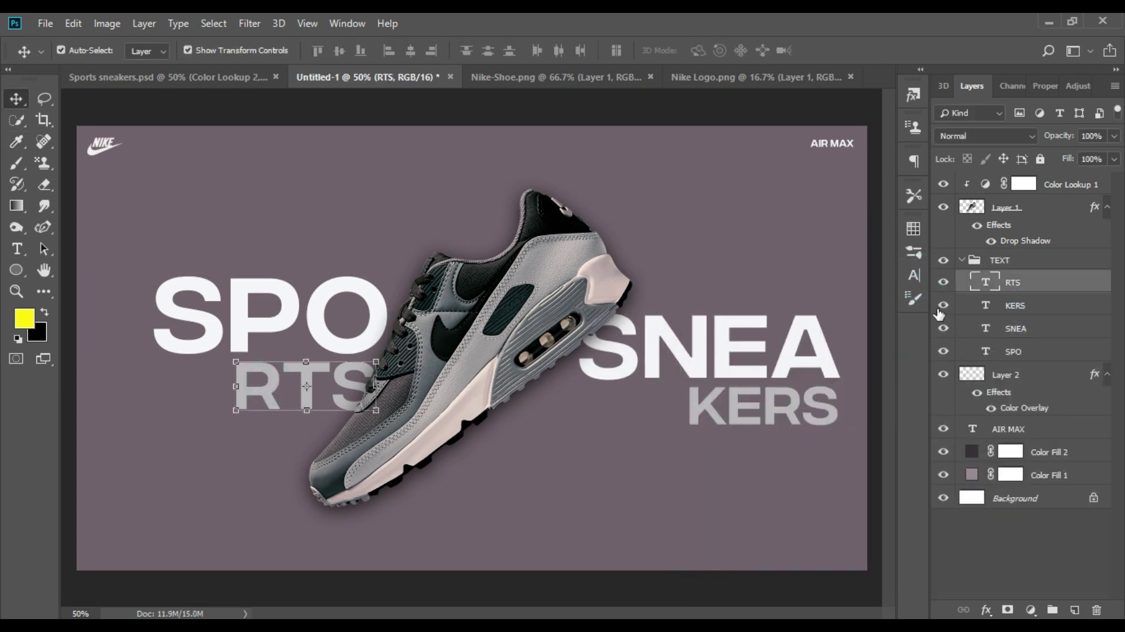
click(915, 276)
click(844, 343)
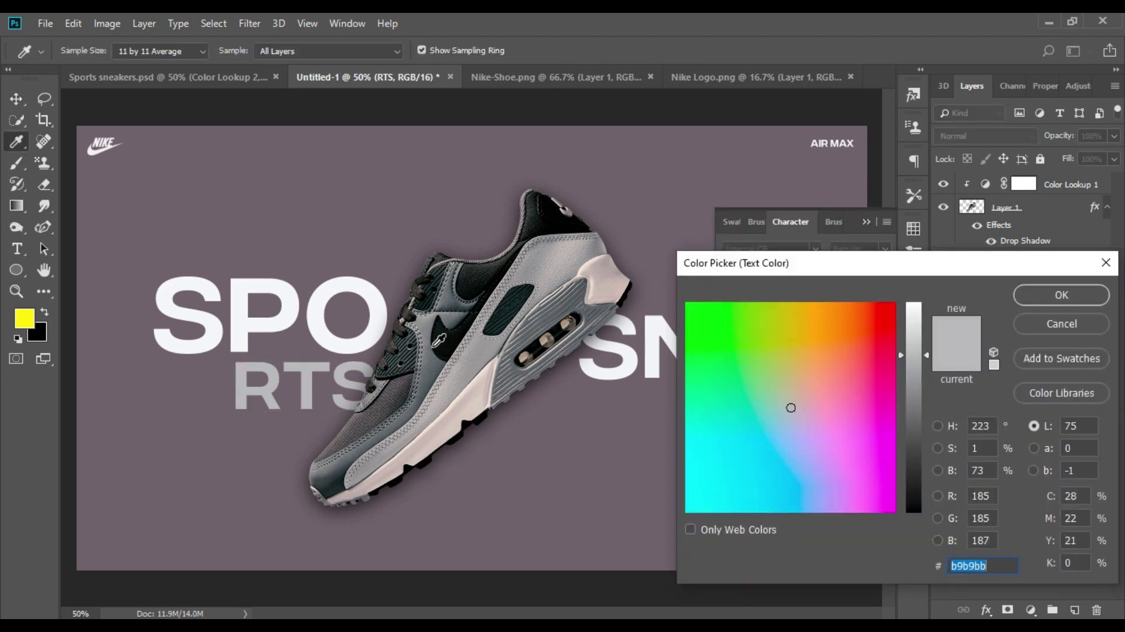
click(492, 339)
click(1062, 295)
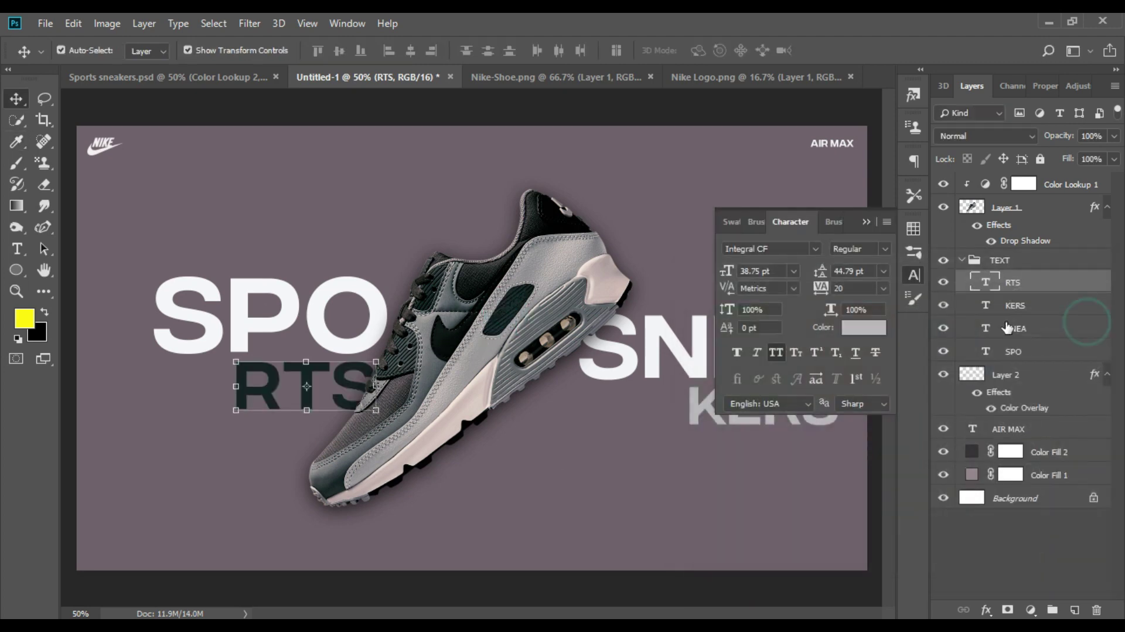
Review the whole poster while selecting and deselecting layers
click(319, 289)
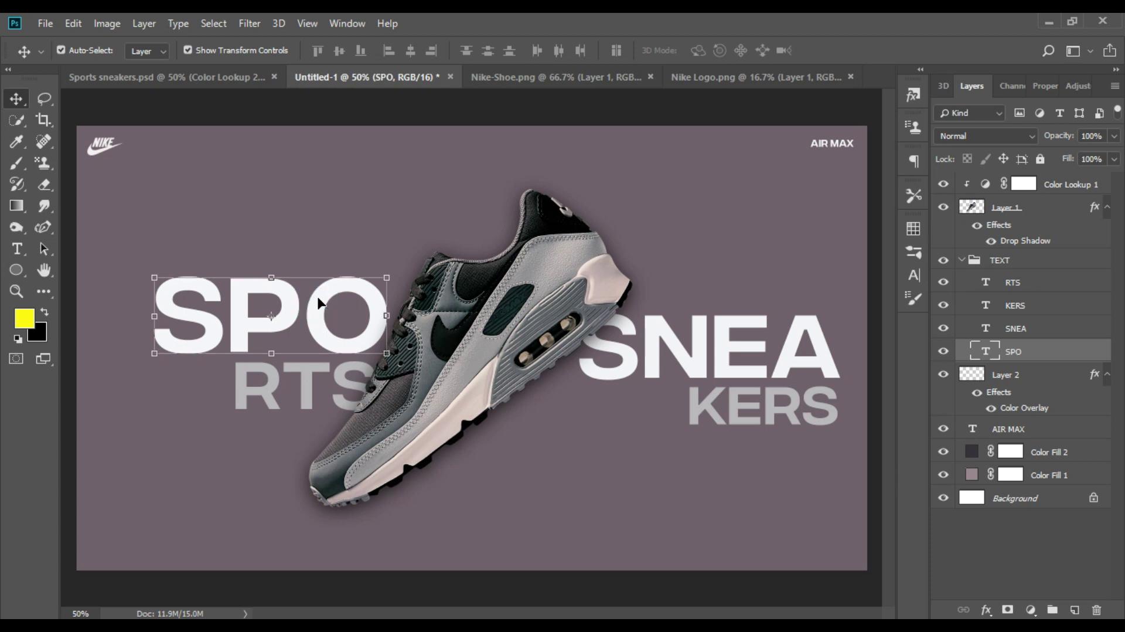
click(673, 248)
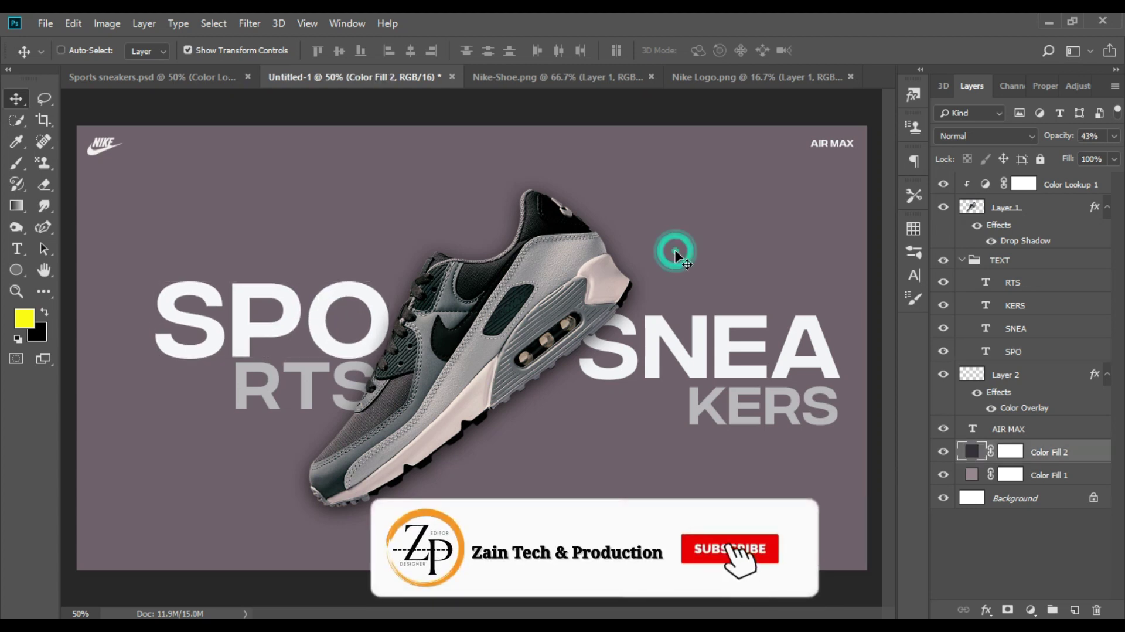
key(ctrl+minus)
click(1014, 351)
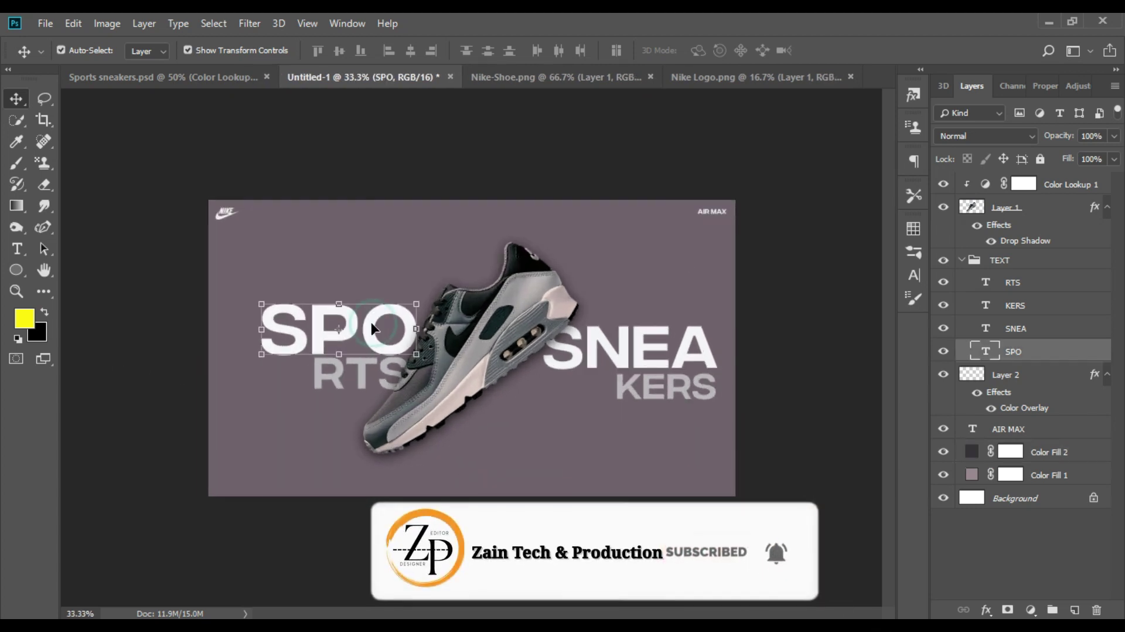
click(628, 292)
click(837, 274)
key(ctrl+minus)
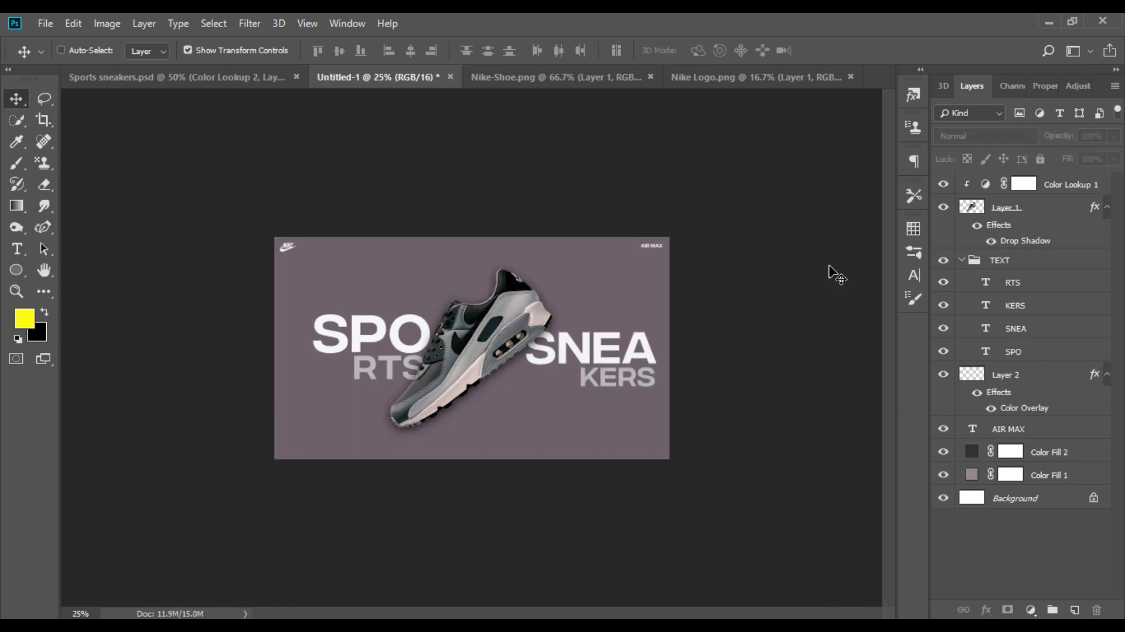
key(ctrl+plus)
key(ctrl+plus)
ctrl+click(325, 296)
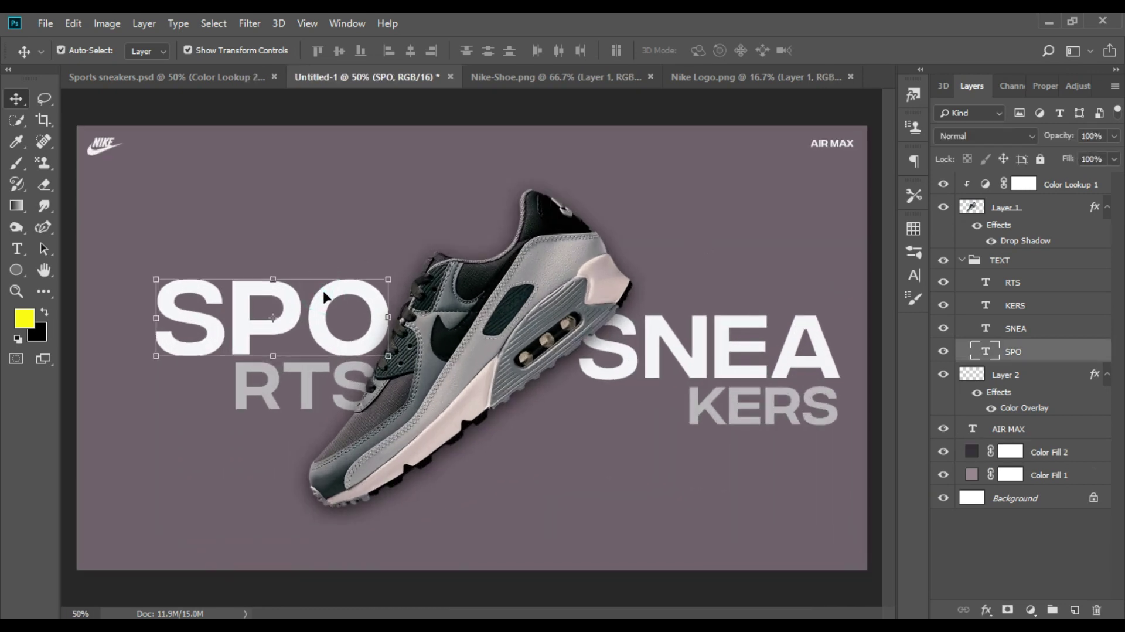
click(651, 261)
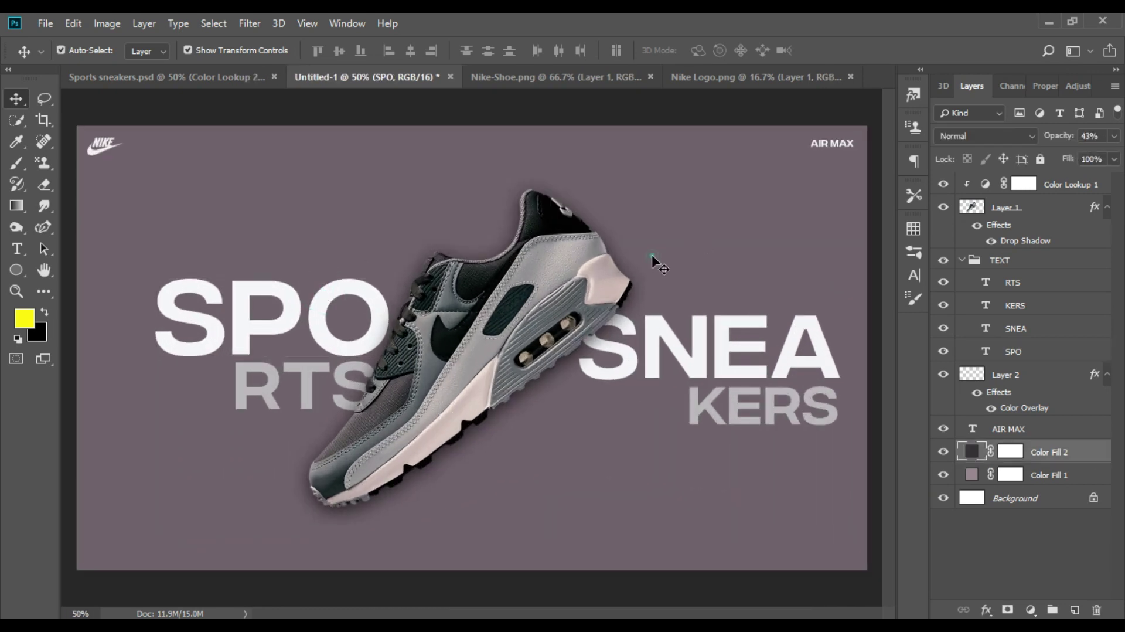
Change the RTS text colour to dark grey #363236
click(995, 281)
click(916, 301)
click(880, 325)
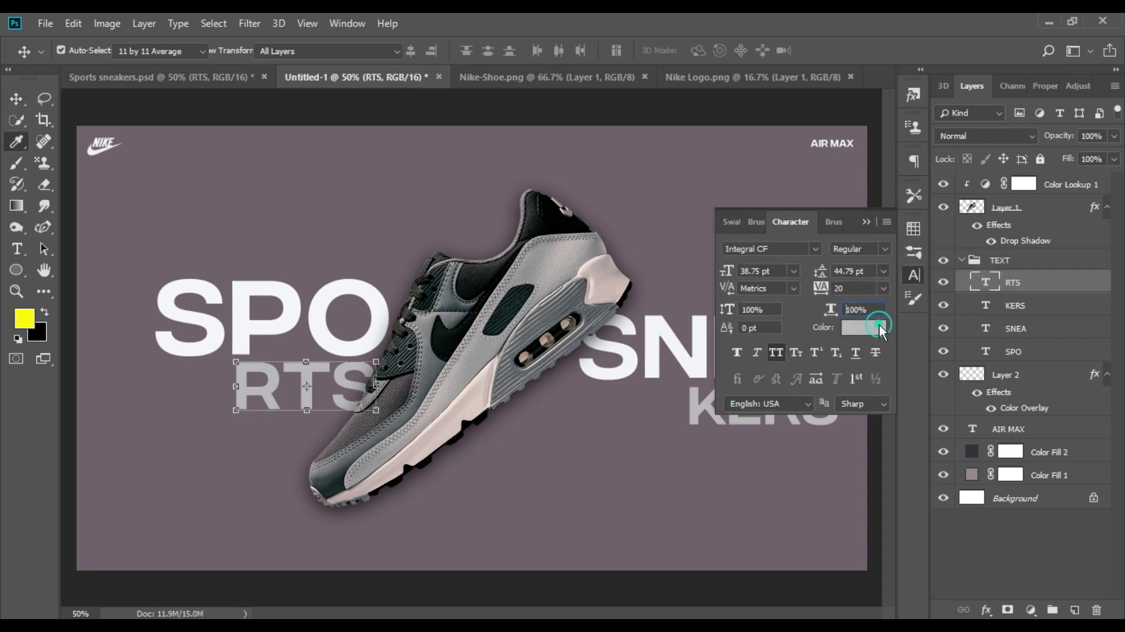
key(BackSpace)
text(363236)
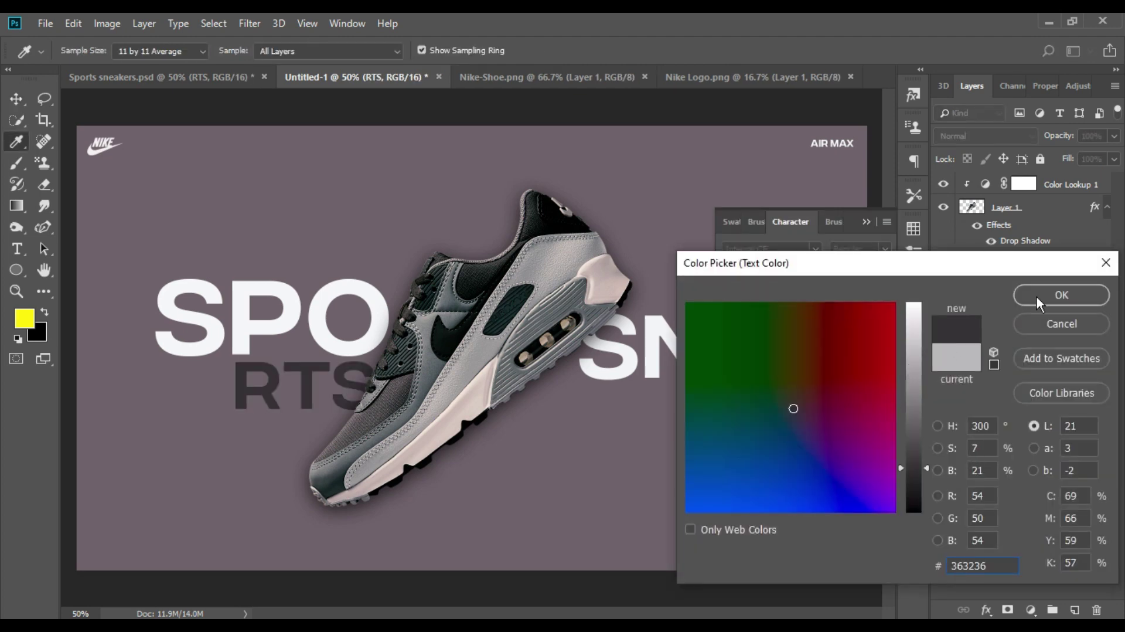
click(1037, 297)
click(912, 274)
Enter dark grey 363236 in the KERS text colour picker
click(786, 413)
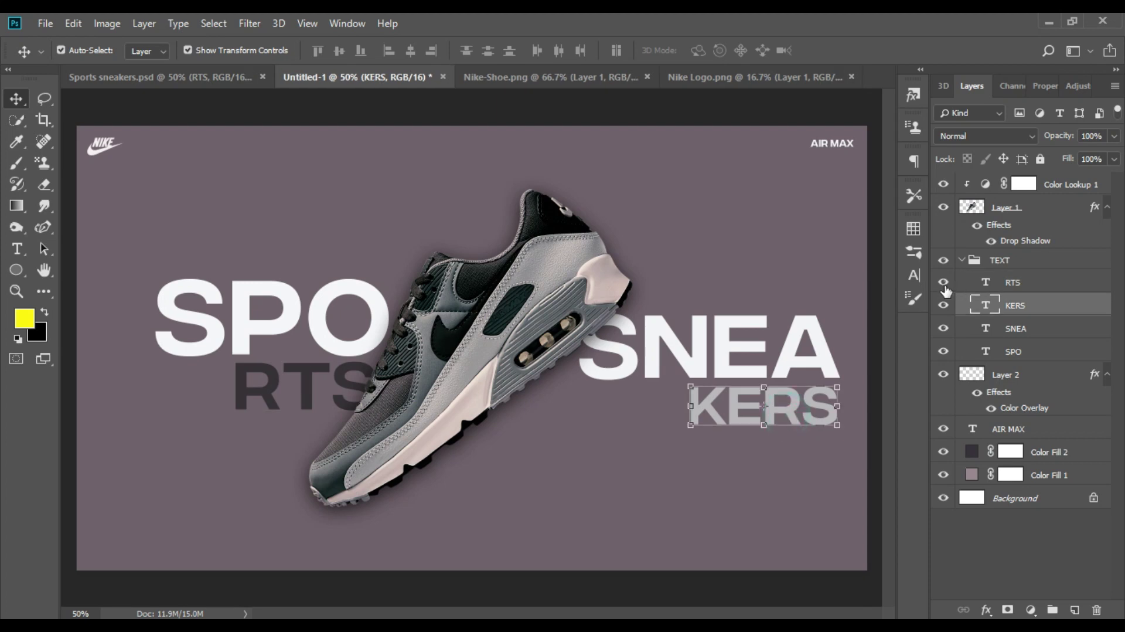
click(914, 275)
click(861, 328)
text(363236)
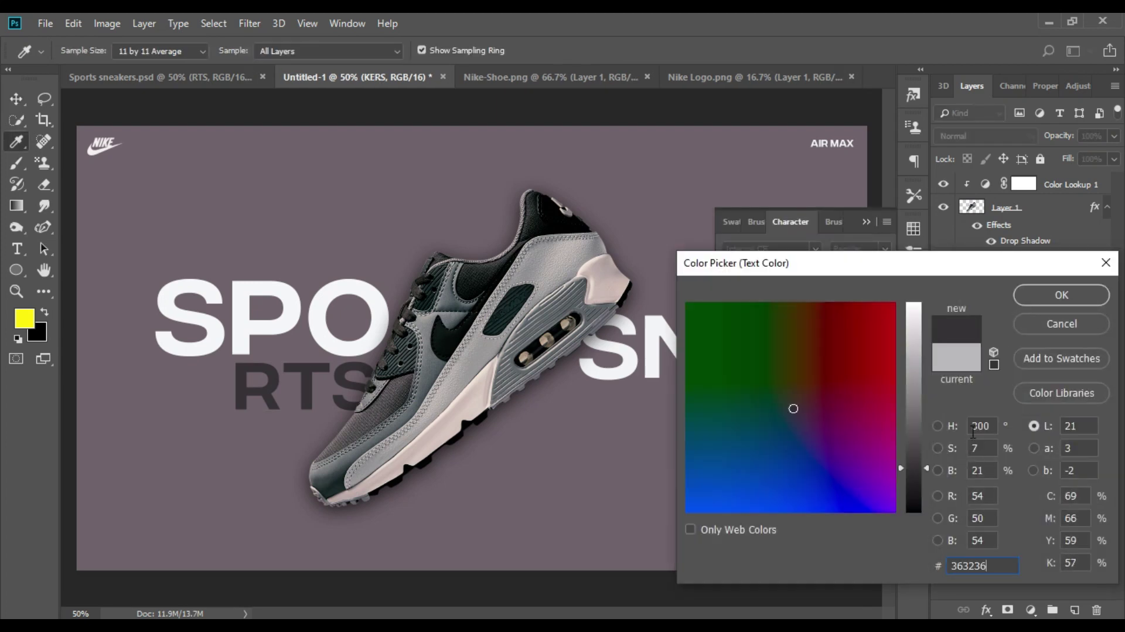
Confirm dark grey #363236 for KERS so it matches RTS
click(1062, 295)
click(913, 273)
click(740, 241)
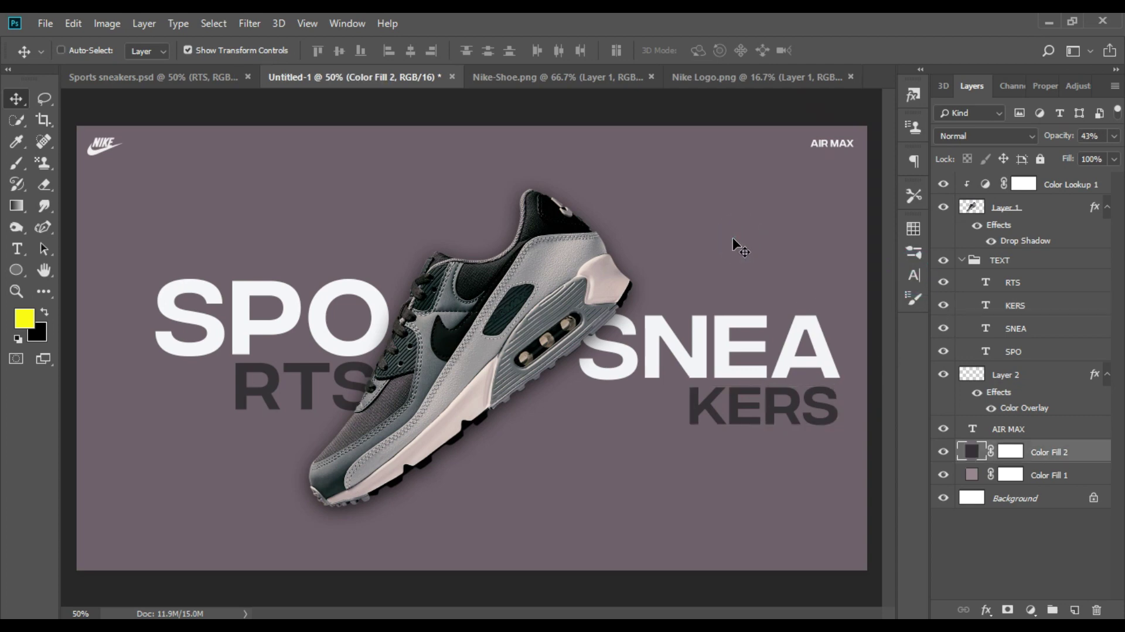
key(ctrl)
Apply Filter > Sharpen > Sharpen to the shoe layer (Layer 1)
click(1020, 206)
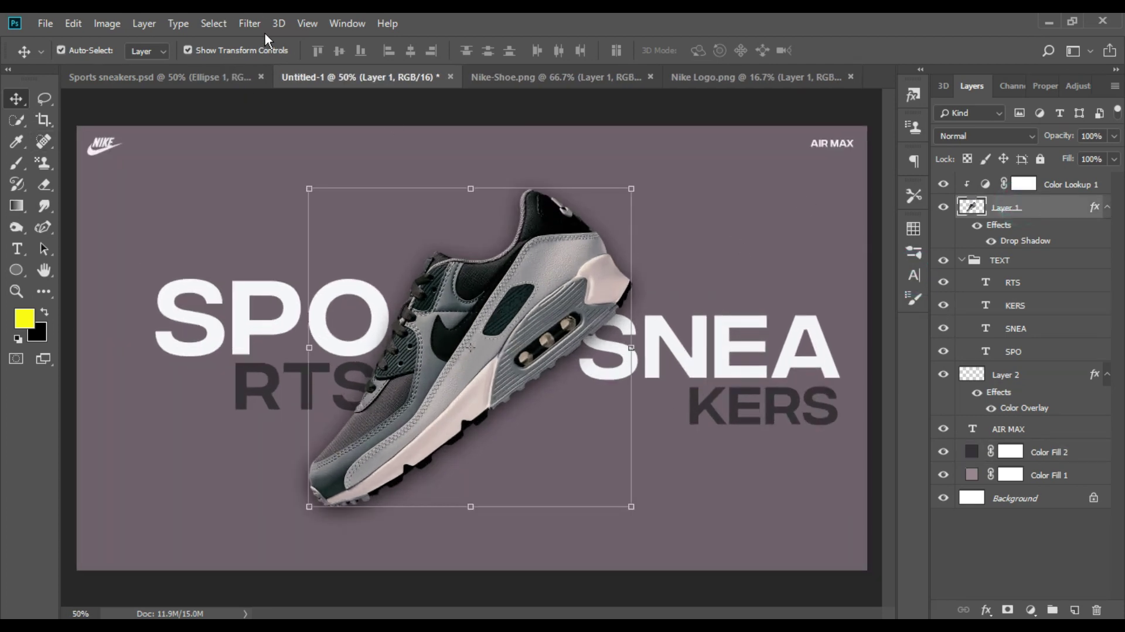
click(249, 22)
mouse_move(267, 304)
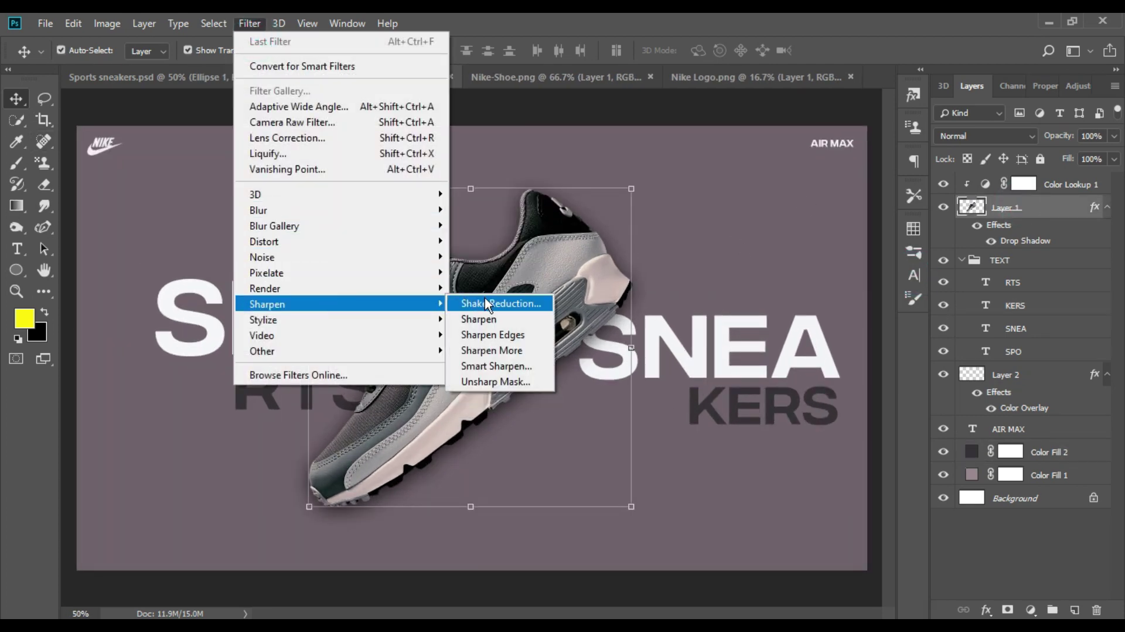
click(513, 319)
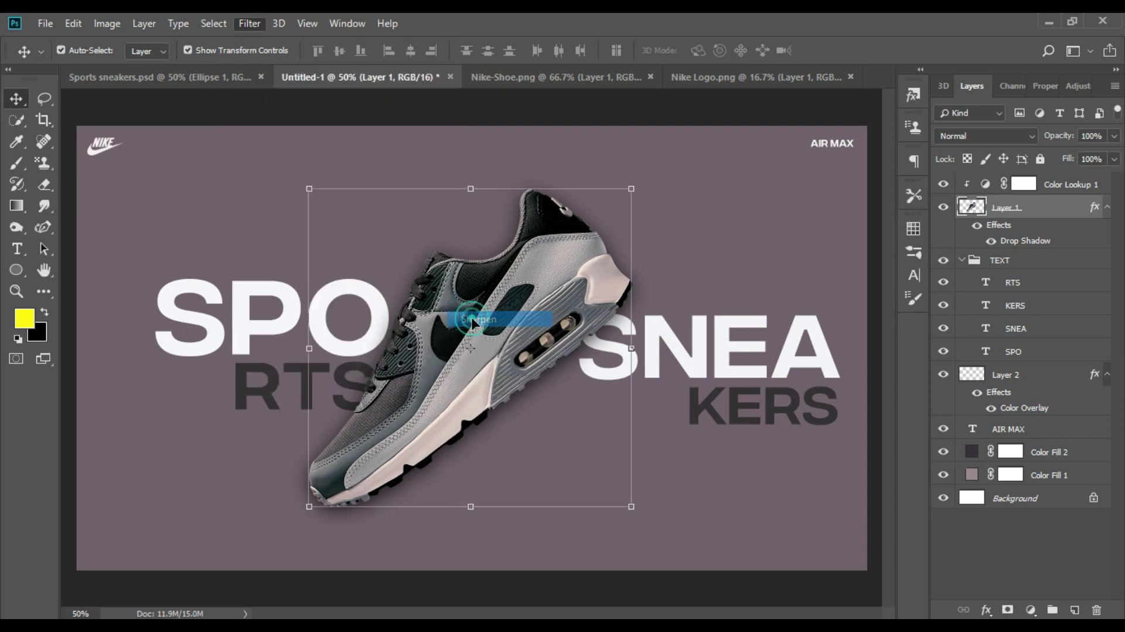
click(765, 228)
Type THE MOMENT OF YOUR STYLE at bottom centre with extra spaces between words
key(t)
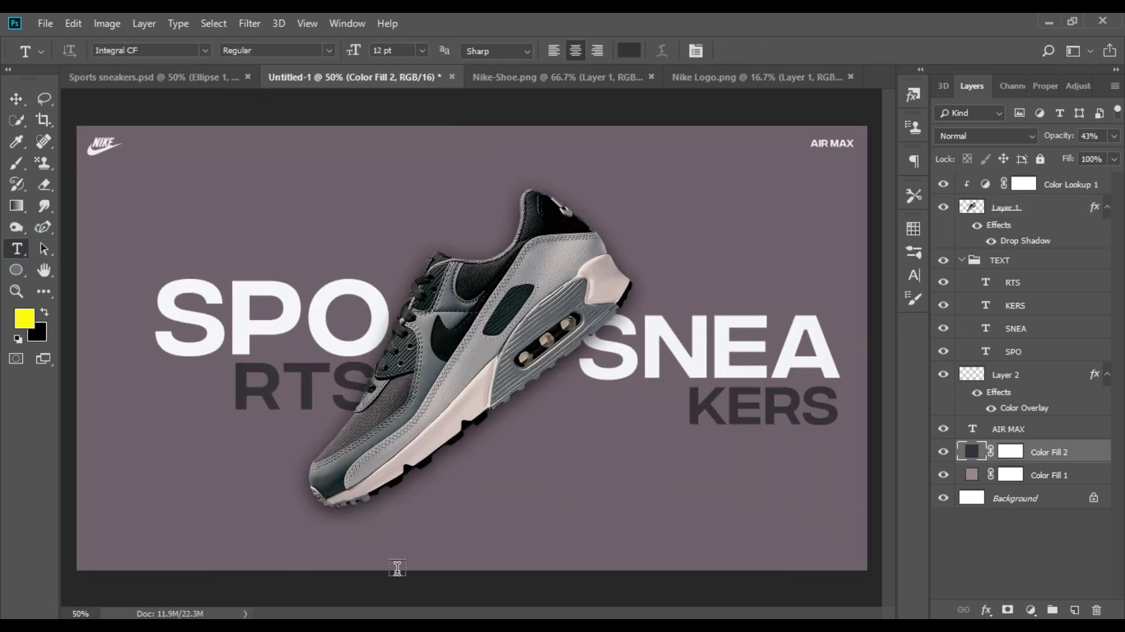
click(398, 567)
text(OMENT OF)
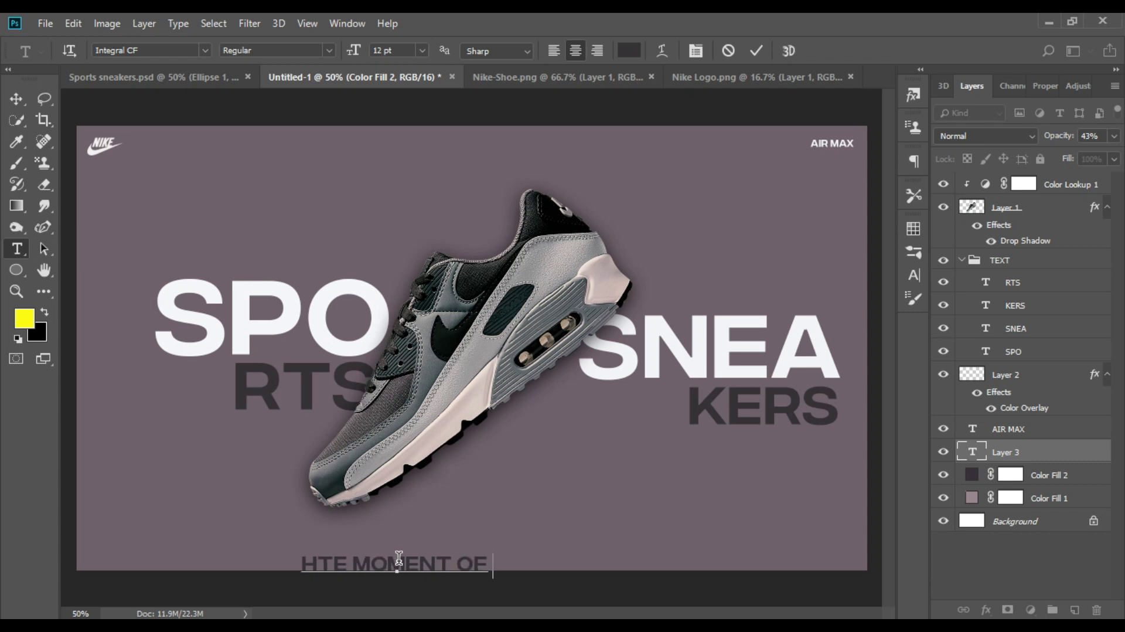
key(BackSpace)
key(BackSpace)
key(BackSpace)
text(THE MOMENT OF )
text(YOUR STYLE)
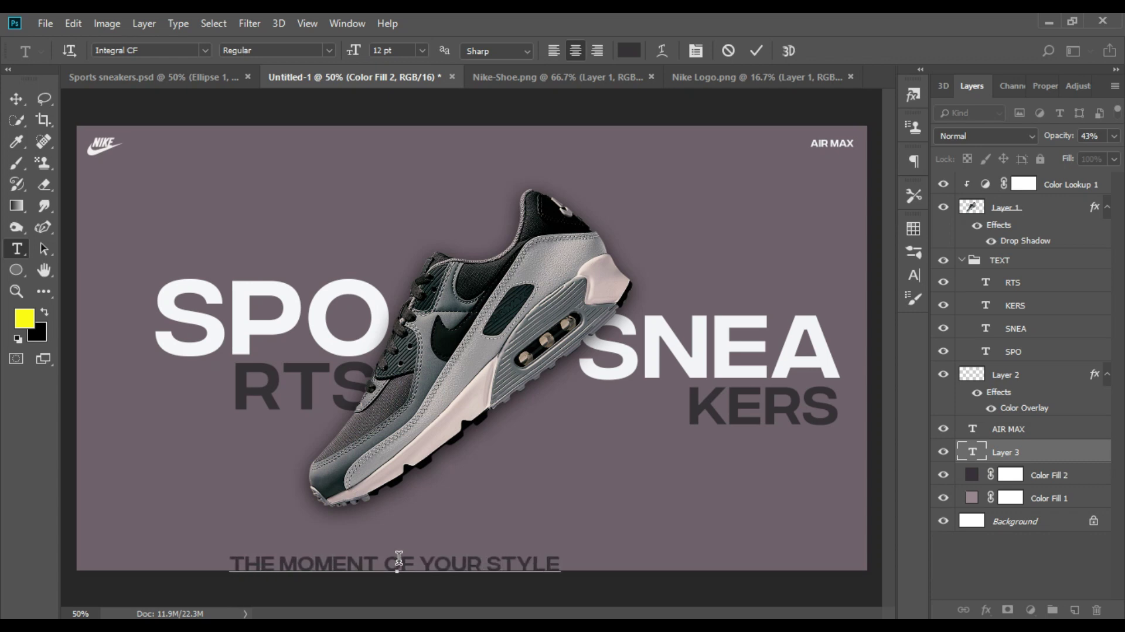
click(384, 563)
click(430, 562)
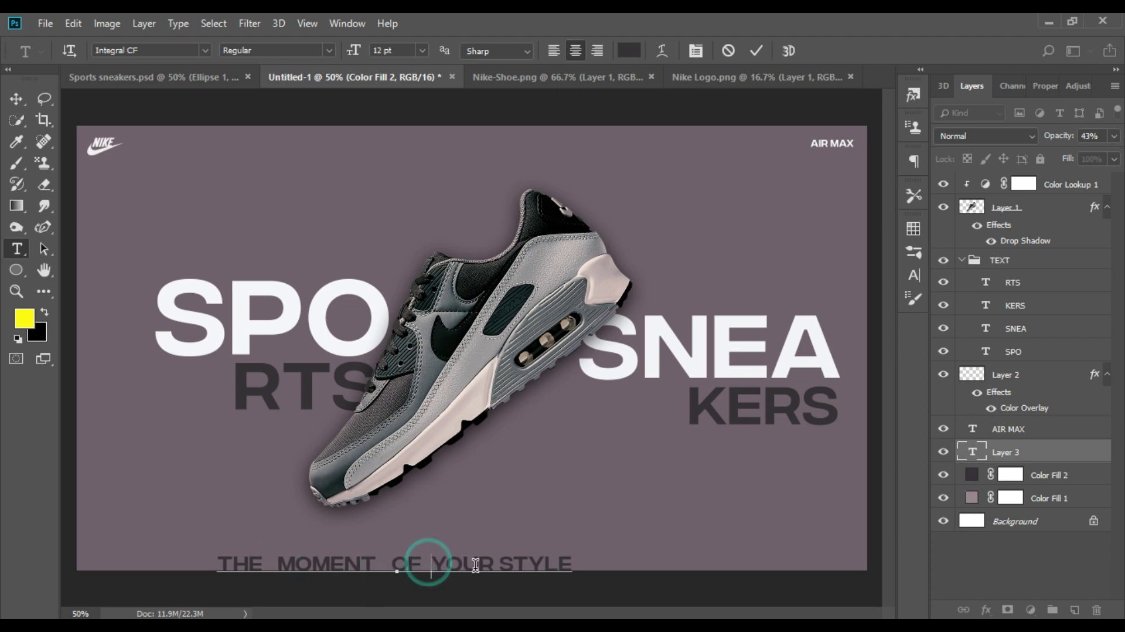
click(499, 563)
click(16, 99)
Set the tagline's text colour to a light shade
click(914, 275)
click(878, 325)
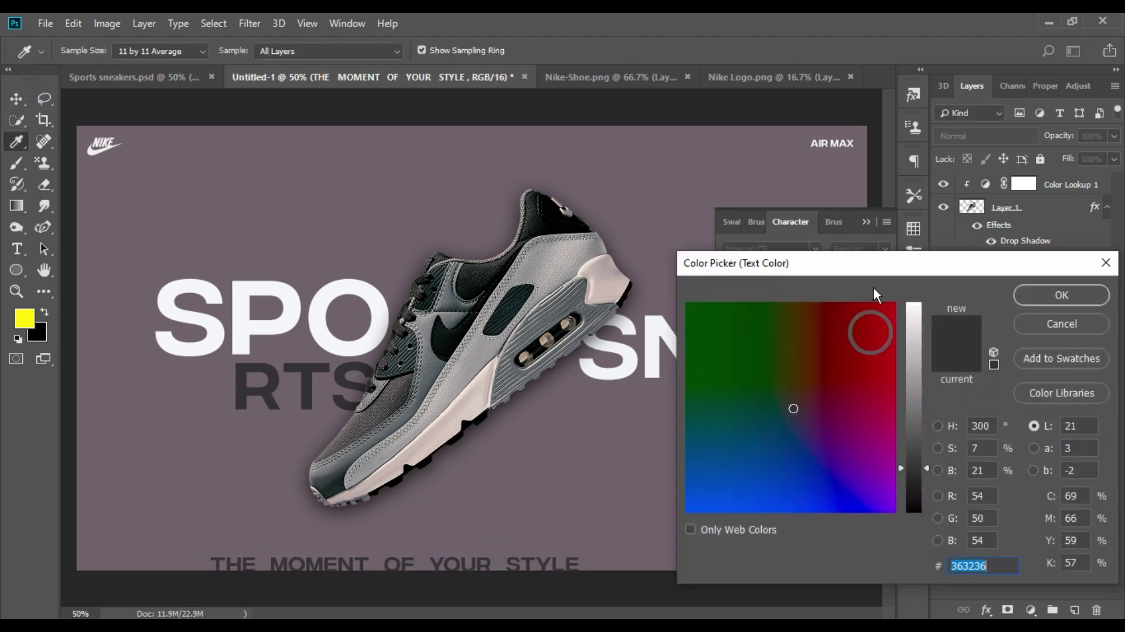
drag(920, 328, 917, 317)
click(1061, 295)
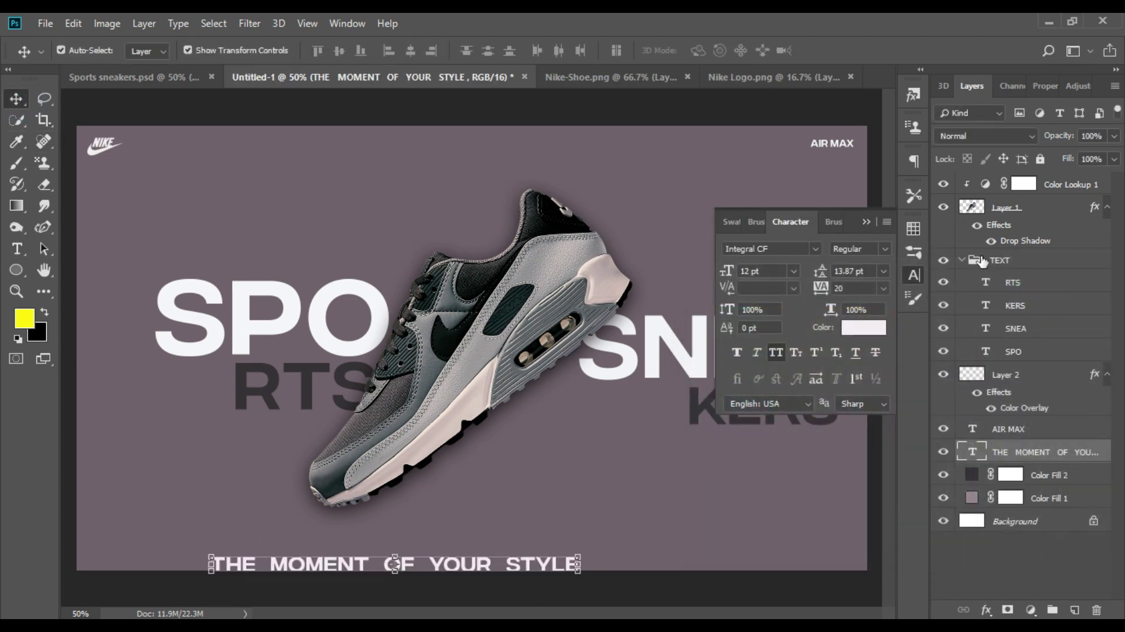
click(914, 275)
Scale the tagline down to about 49% along the bottom edge
mouse_move(207, 572)
mouse_down()
mouse_move(406, 502)
mouse_move(393, 501)
mouse_up()
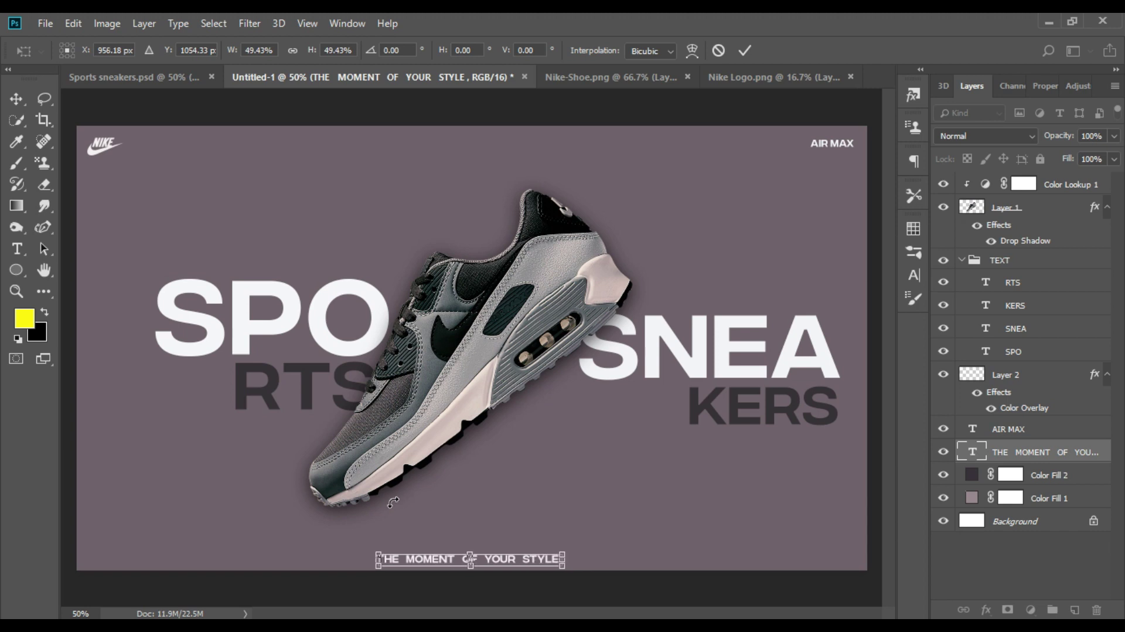
key(Return)
click(722, 435)
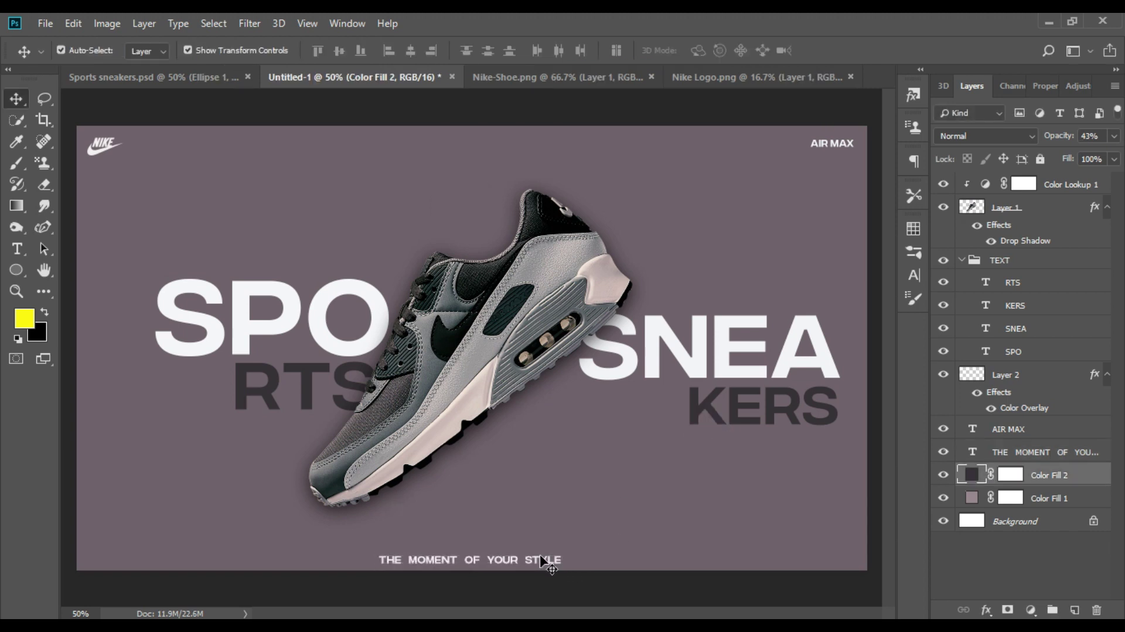
click(512, 560)
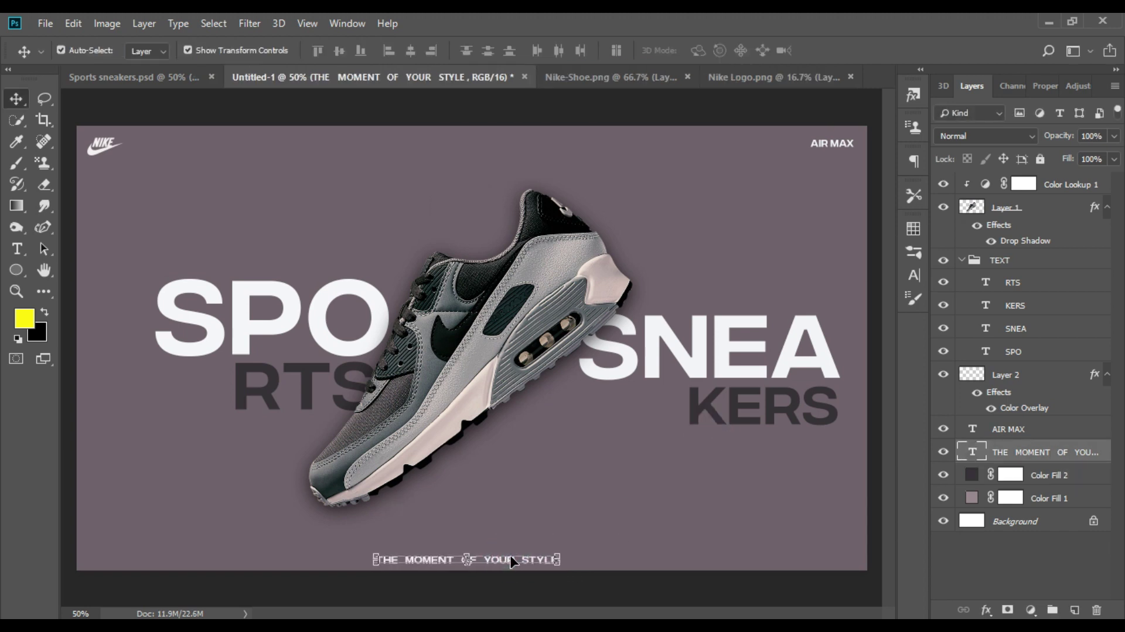
click(663, 522)
scroll(663, 522, down, 1)
Change the tagline font to Arial
scroll(663, 522, up, 3)
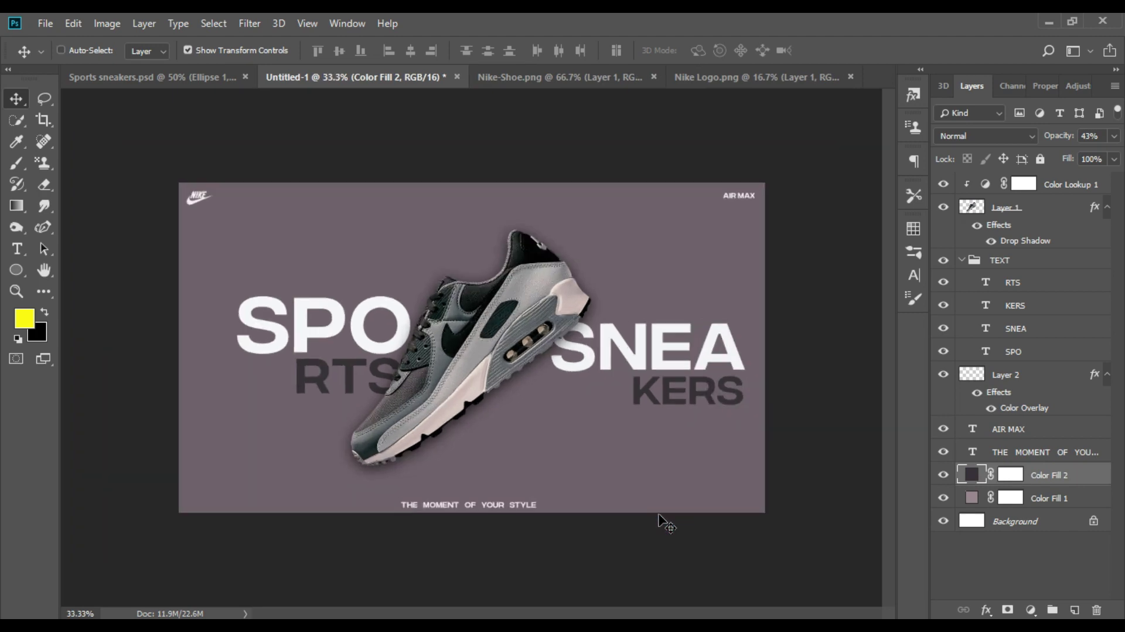
scroll(556, 557, down, 5)
click(527, 347)
click(914, 275)
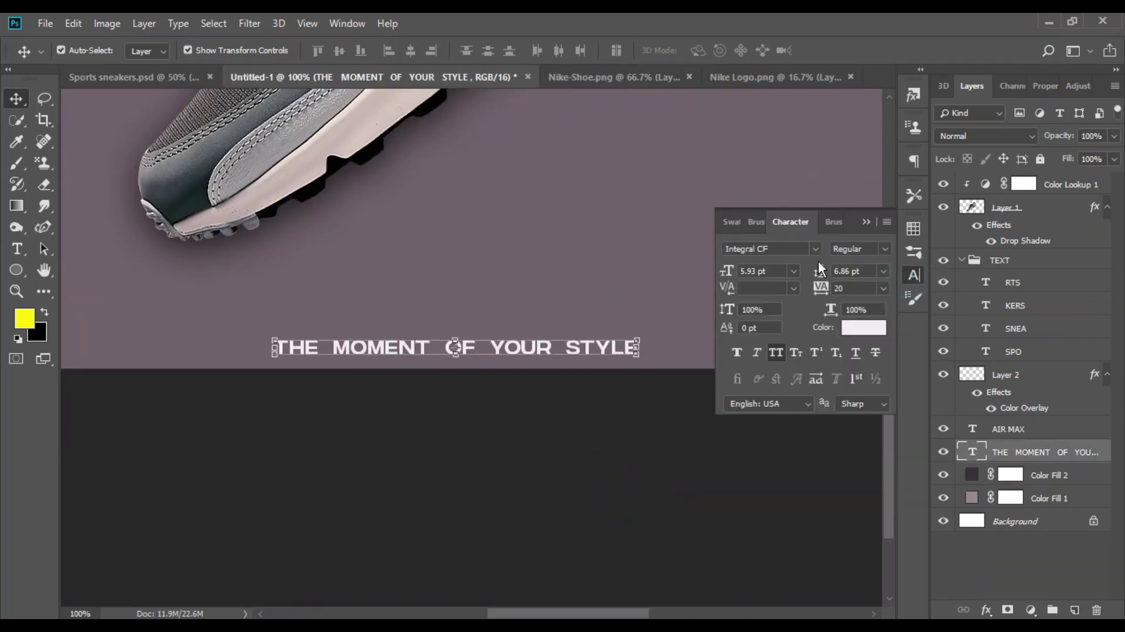
click(815, 248)
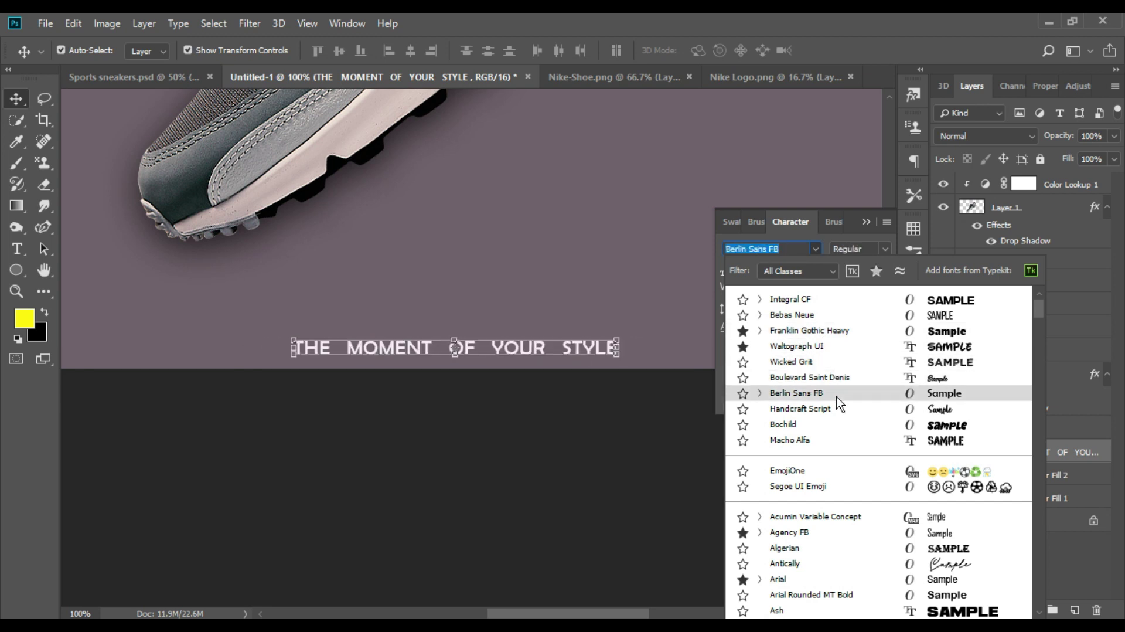
scroll(838, 403, down, 2)
scroll(868, 417, down, 2)
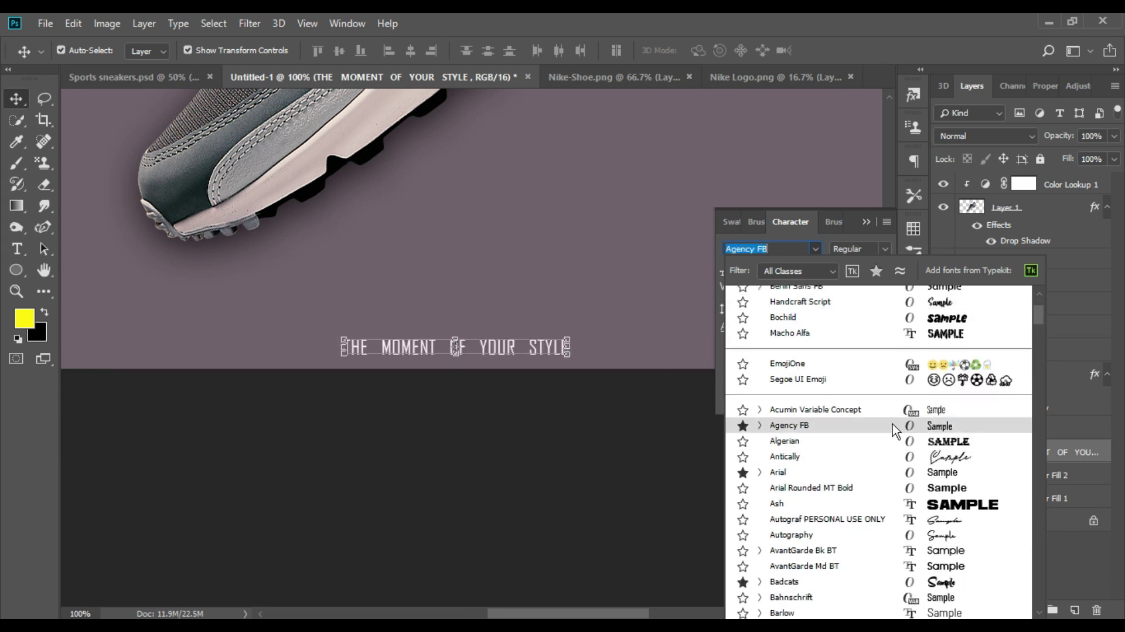
click(912, 472)
click(907, 276)
Widen the tagline's letter tracking with Alt+Right
key(ctrl+minus)
key(ctrl+minus)
key(ctrl+plus)
key(ctrl+plus)
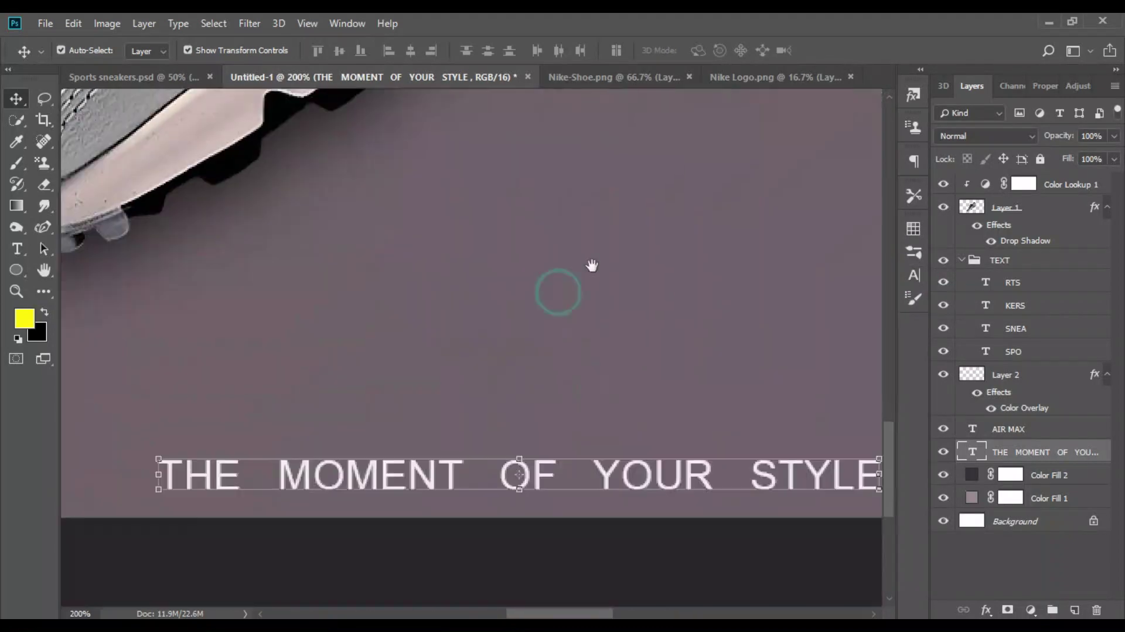
scroll(590, 264, down, 3)
double_click(279, 340)
key(alt+Right)
key(alt+Right)
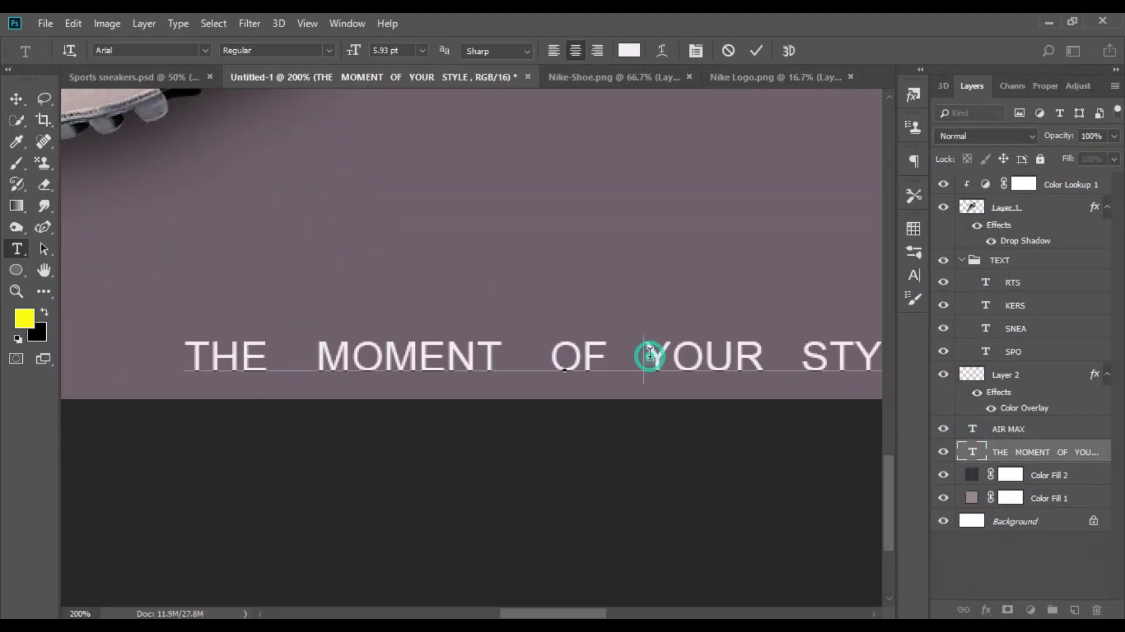
key(alt+Right)
key(alt+Right)
key(ctrl+Return)
key(v)
Rescale the tagline to 89.24% × 76.70% at bottom centre and add new Layer 3
key(ctrl+minus)
key(ctrl+t)
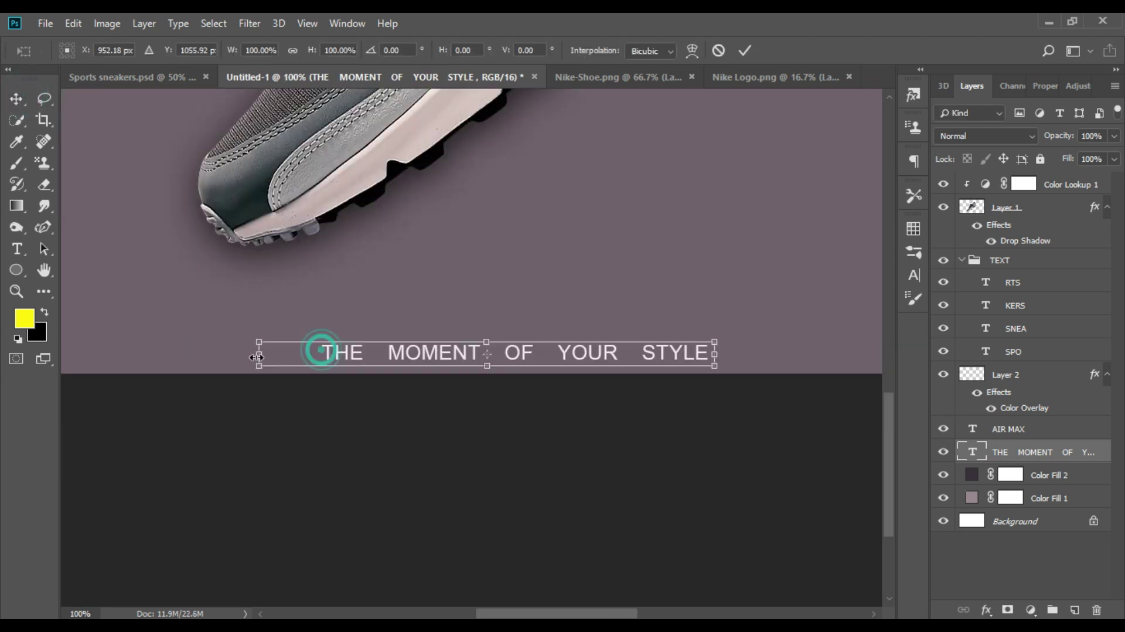
drag(252, 340, 363, 325)
key(ctrl+minus)
key(ctrl+minus)
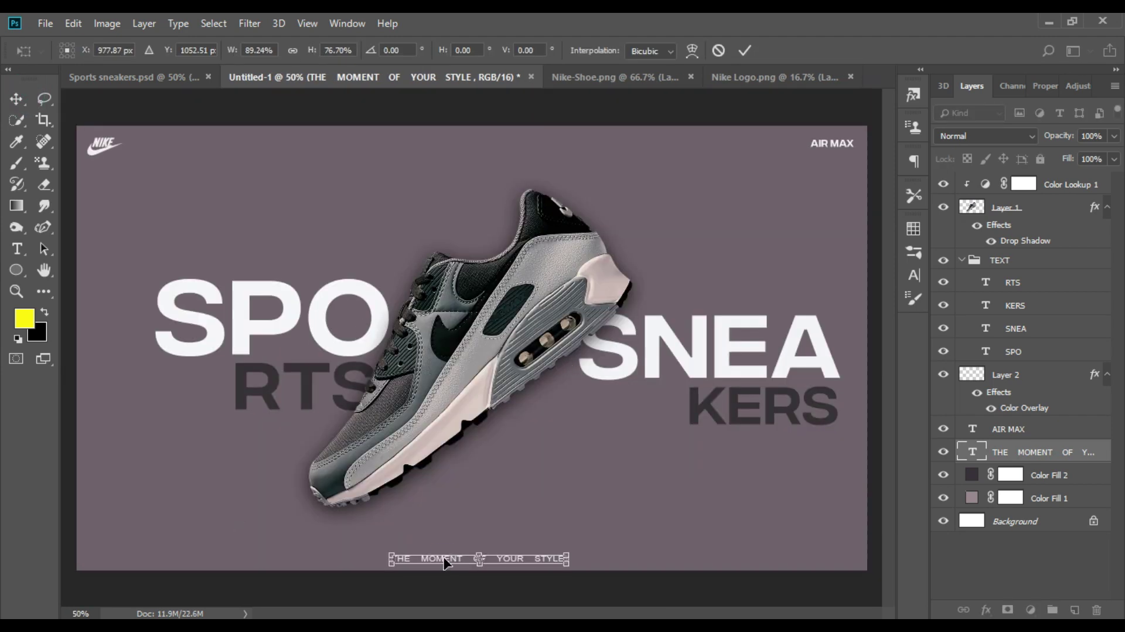
drag(443, 558, 433, 554)
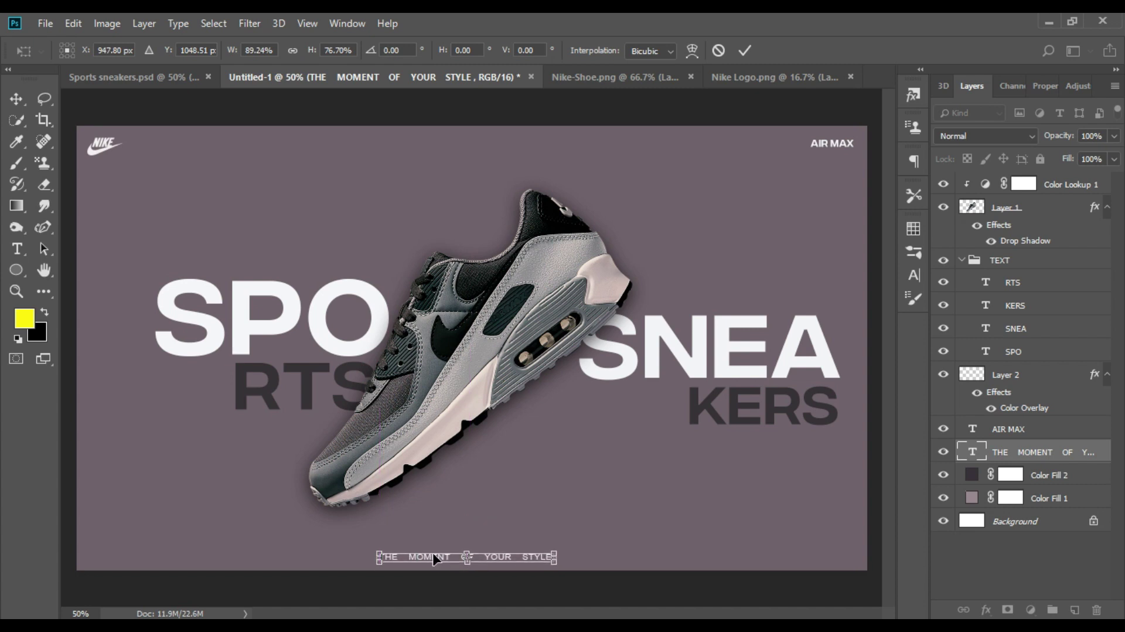
key(Return)
click(674, 487)
key(ctrl+minus)
key(ctrl+plus)
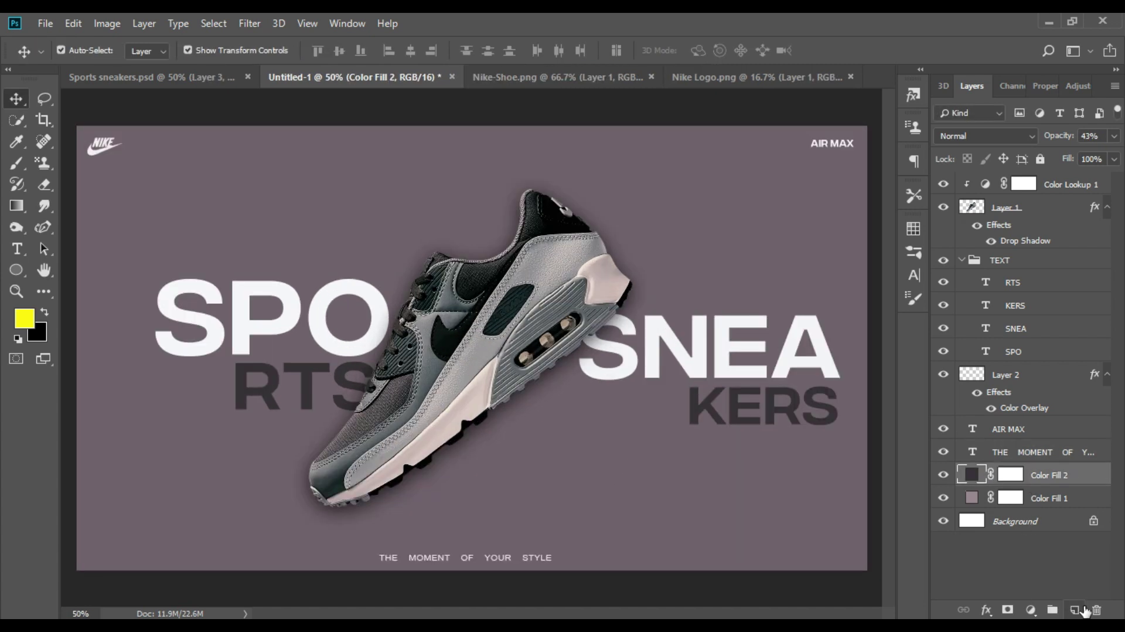
click(1080, 609)
Set up a black-to-transparent gradient in the Gradient Editor
click(18, 204)
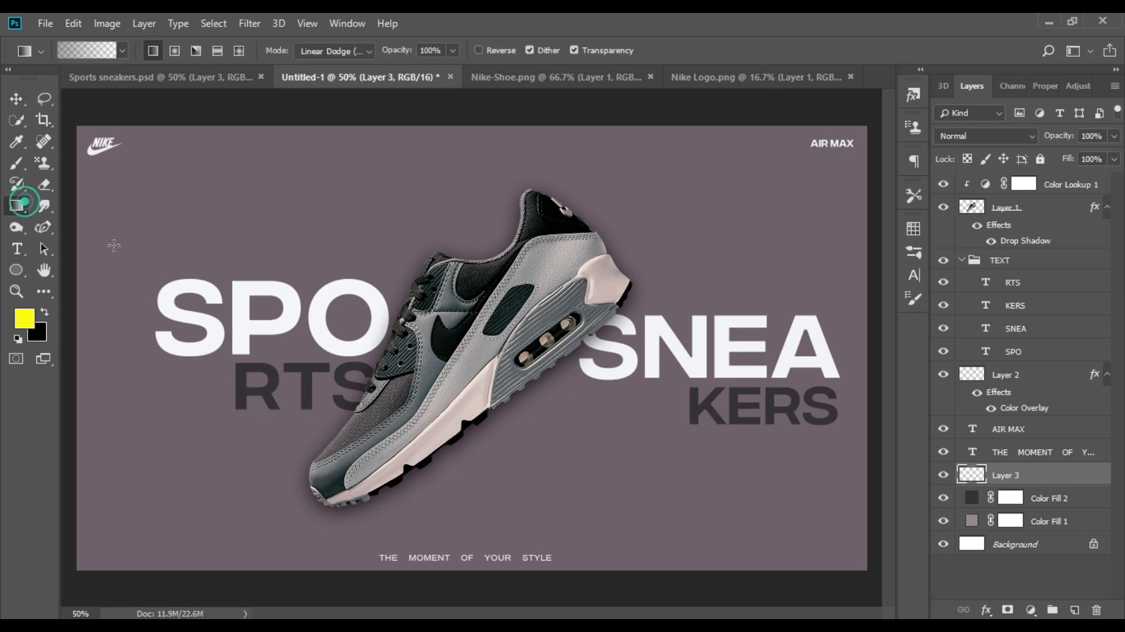
key(ctrl+minus)
click(81, 51)
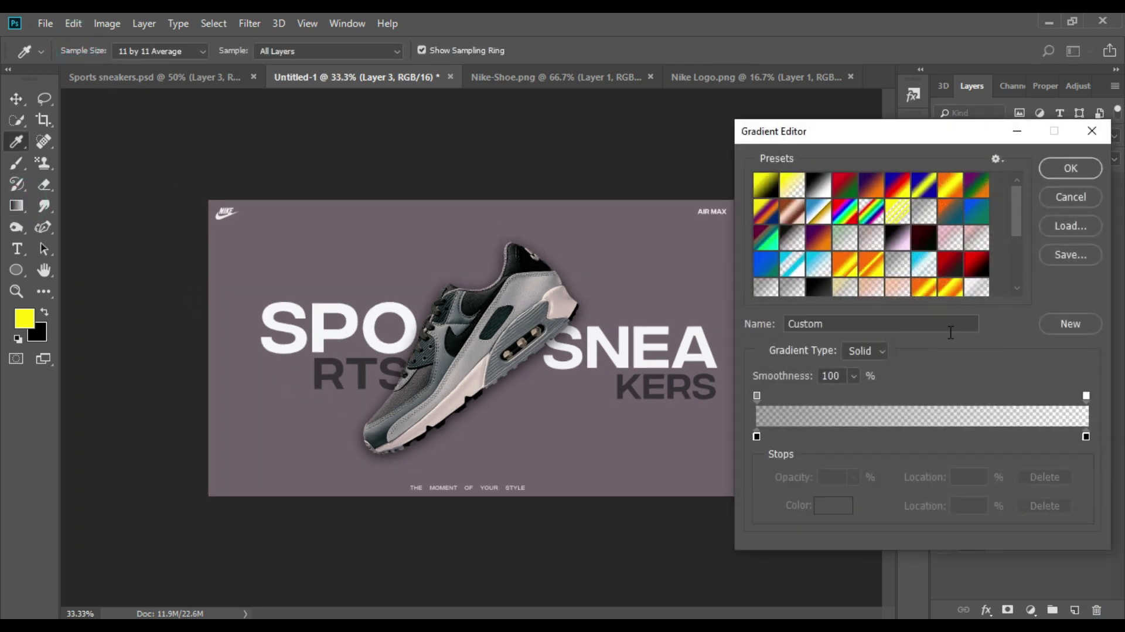
double_click(756, 437)
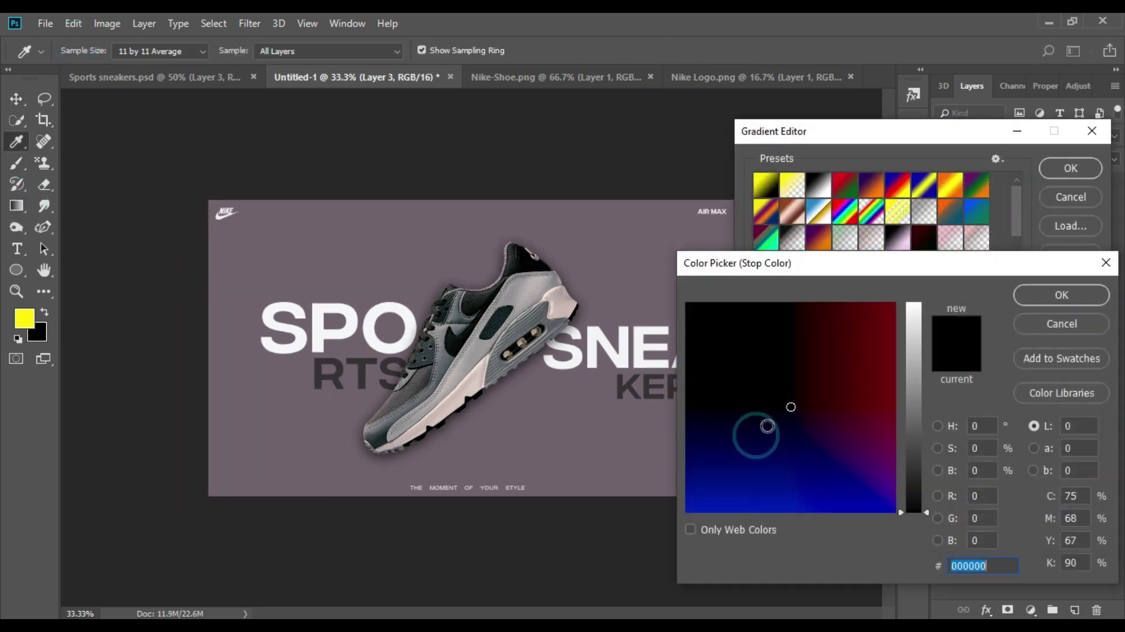
click(1047, 292)
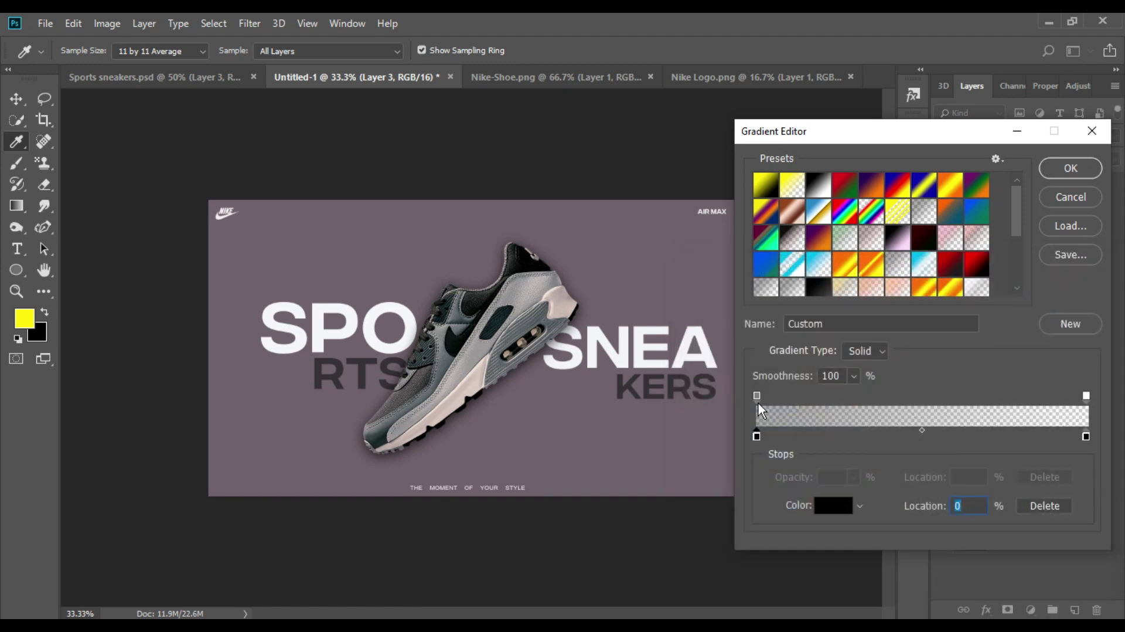
double_click(1085, 436)
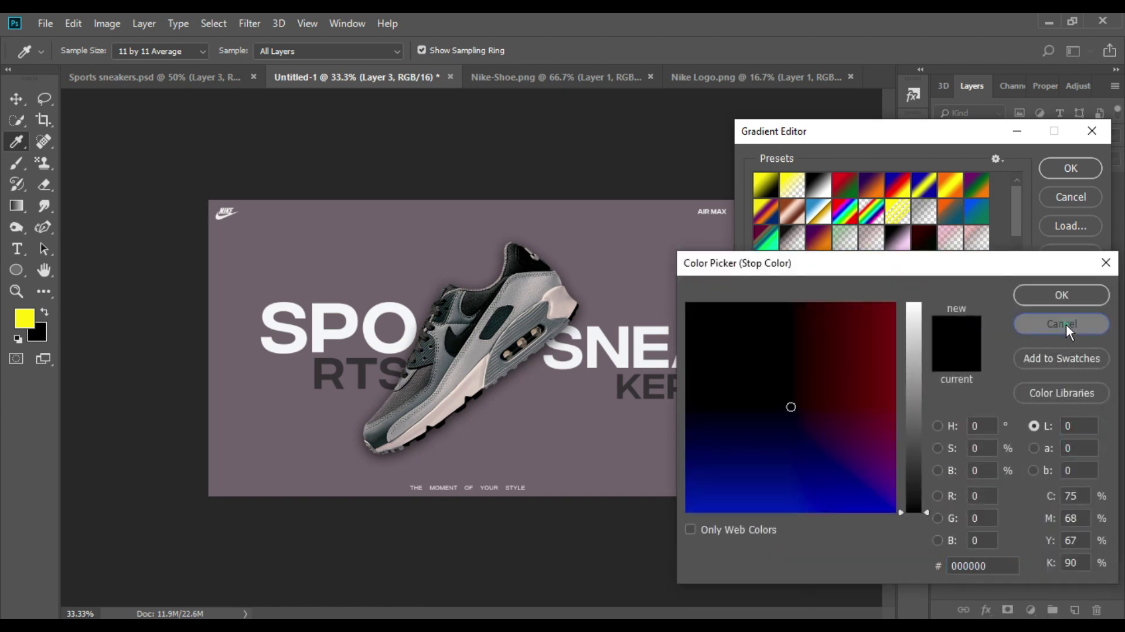
click(1067, 325)
click(1071, 168)
Drag gradients on Layer 3 to darken the poster's top, right and bottom edges
drag(123, 336, 326, 326)
drag(457, 136, 458, 263)
mouse_move(796, 358)
mouse_down()
mouse_move(565, 381)
mouse_move(728, 358)
mouse_move(613, 358)
mouse_up()
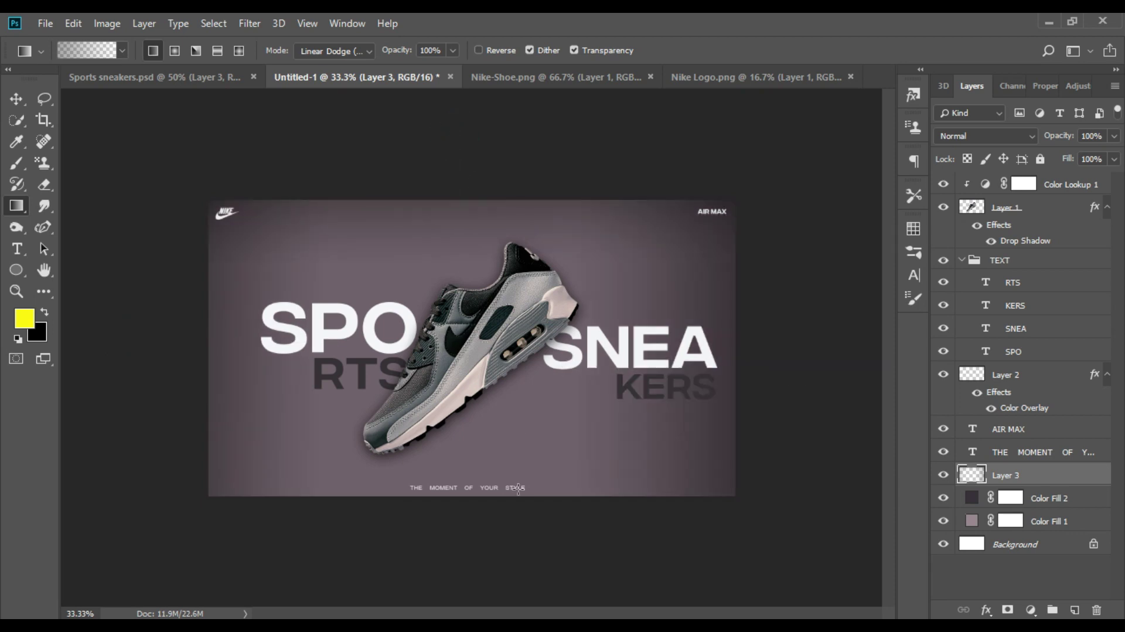
drag(475, 478, 475, 476)
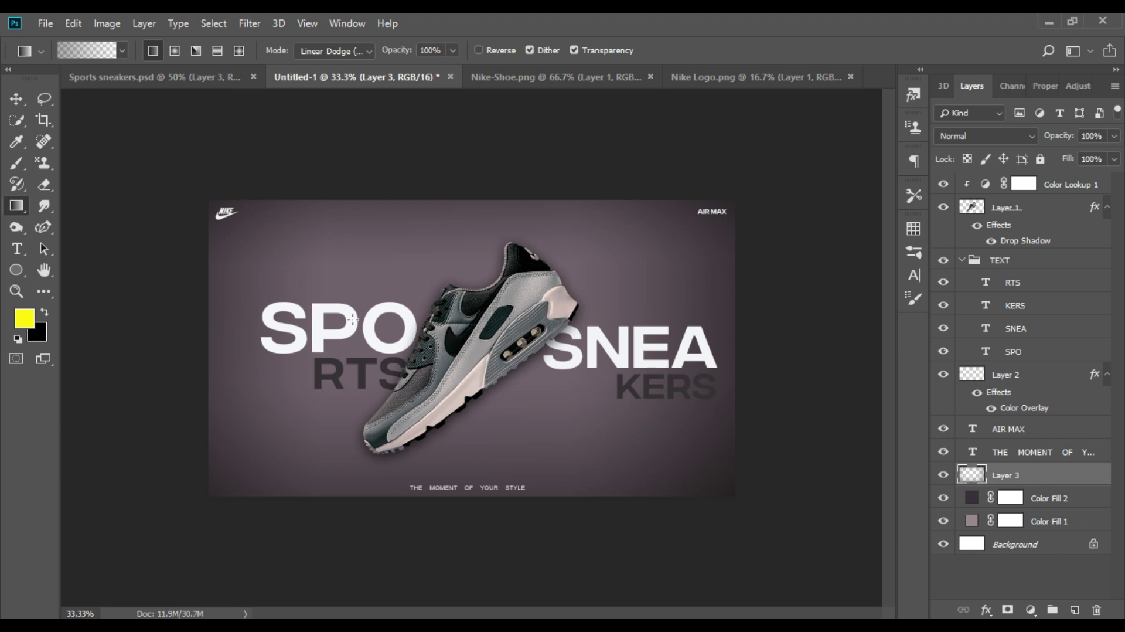
key(1)
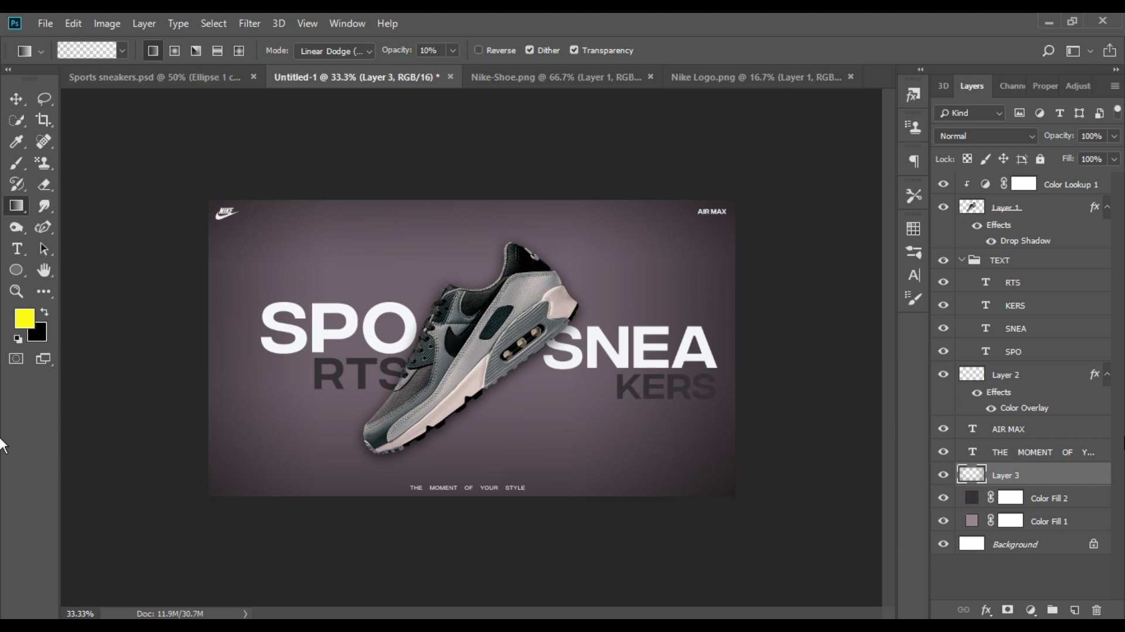
Move the TEXT group below Layer 3 in the Layers panel
click(1026, 357)
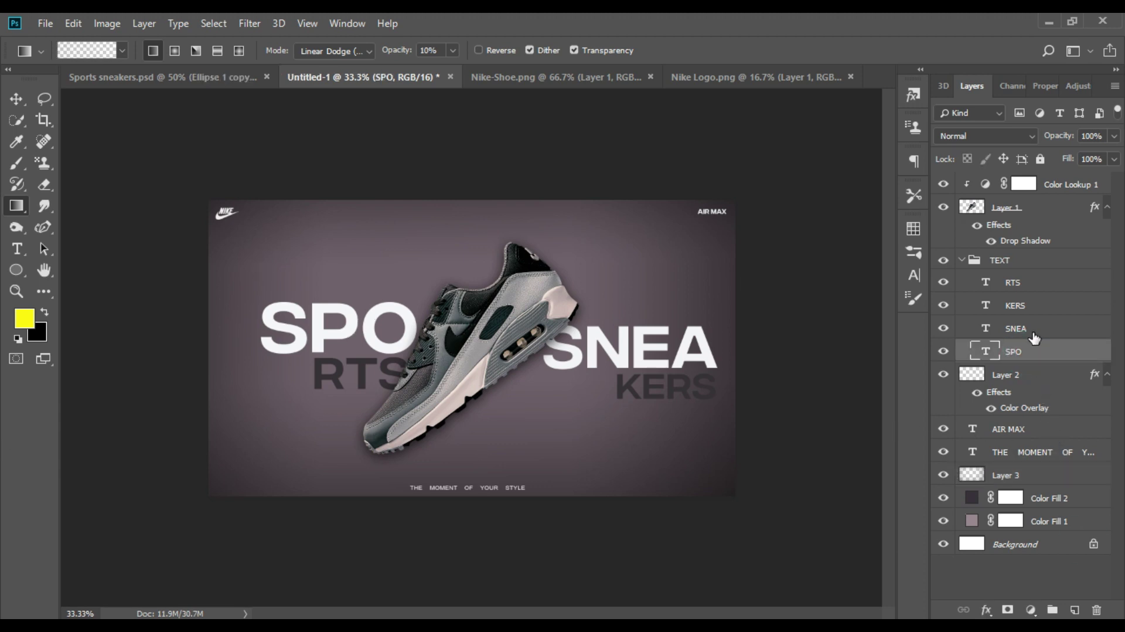
drag(1030, 259, 1050, 481)
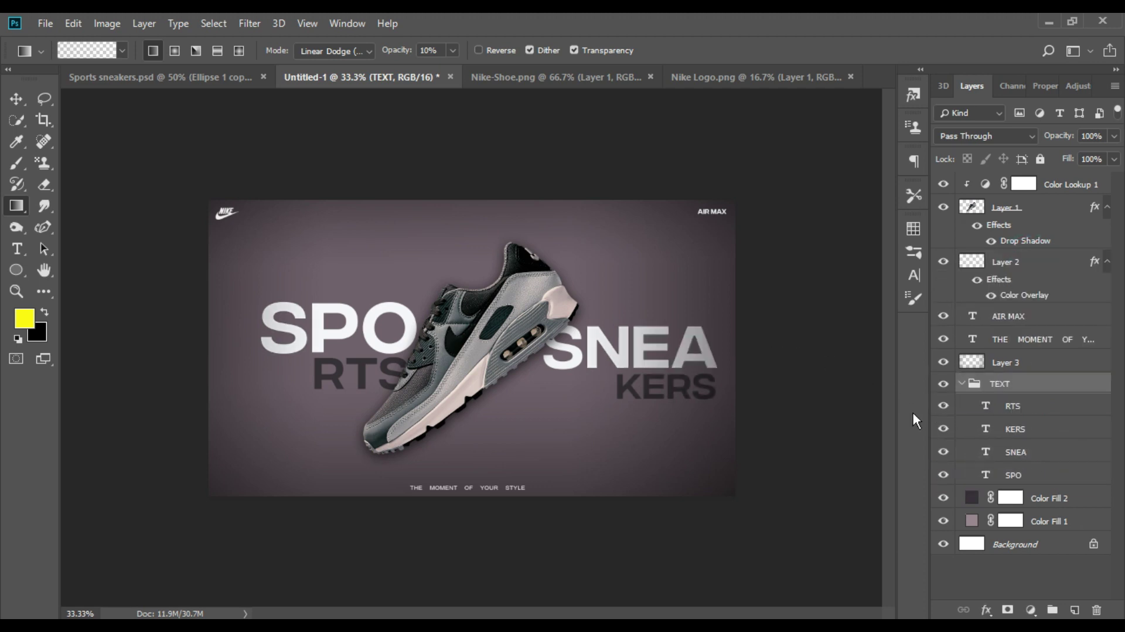
drag(1008, 373, 1008, 494)
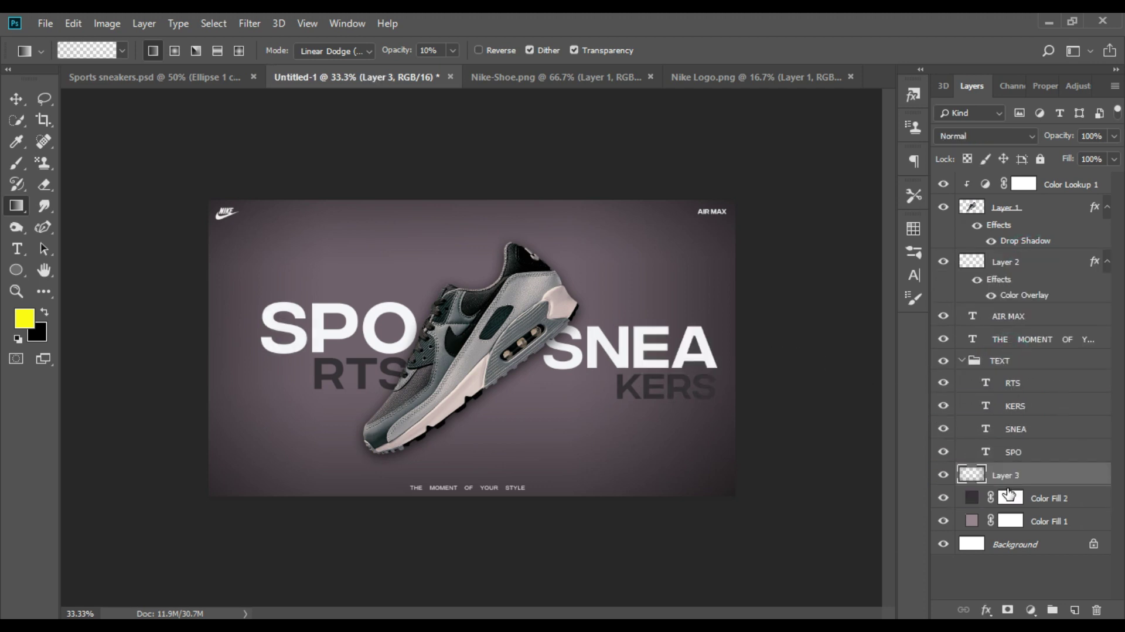
key(ctrl+z)
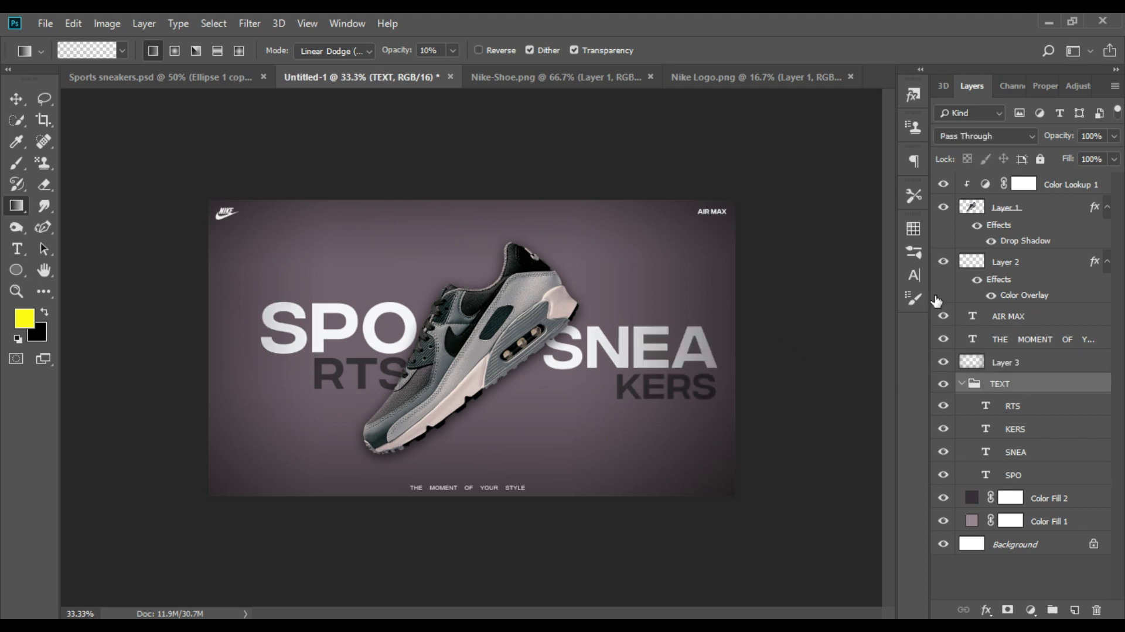
click(1114, 136)
drag(1078, 153, 1054, 153)
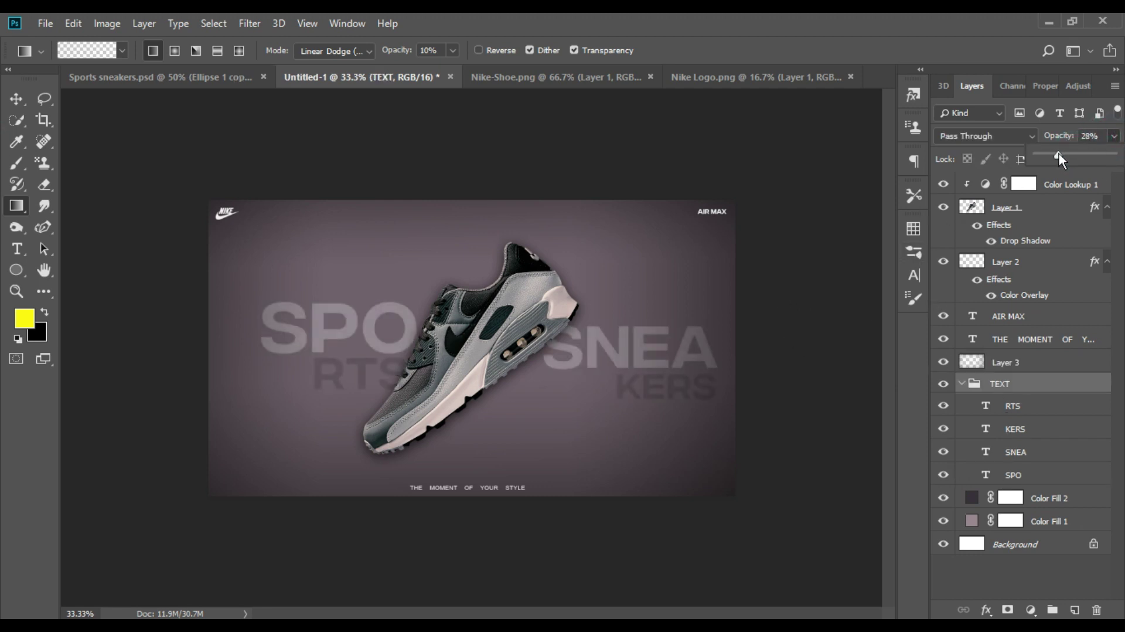
key(Escape)
Lower Layer 3's opacity to 48%
click(1013, 364)
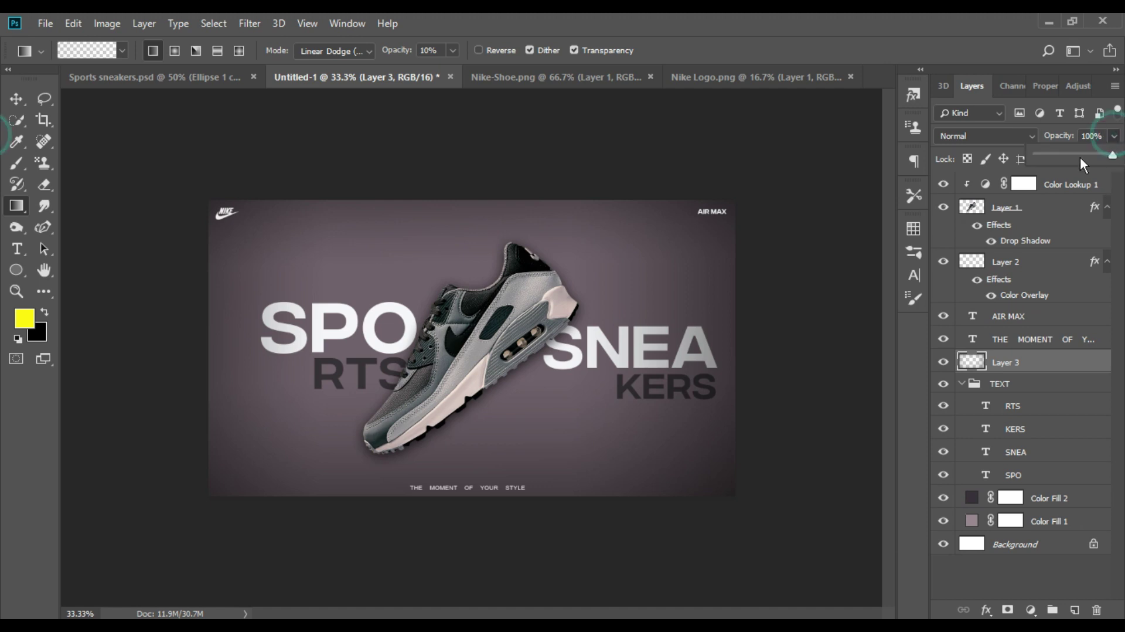
mouse_move(1081, 157)
mouse_down()
mouse_move(1063, 157)
mouse_move(1071, 151)
mouse_up()
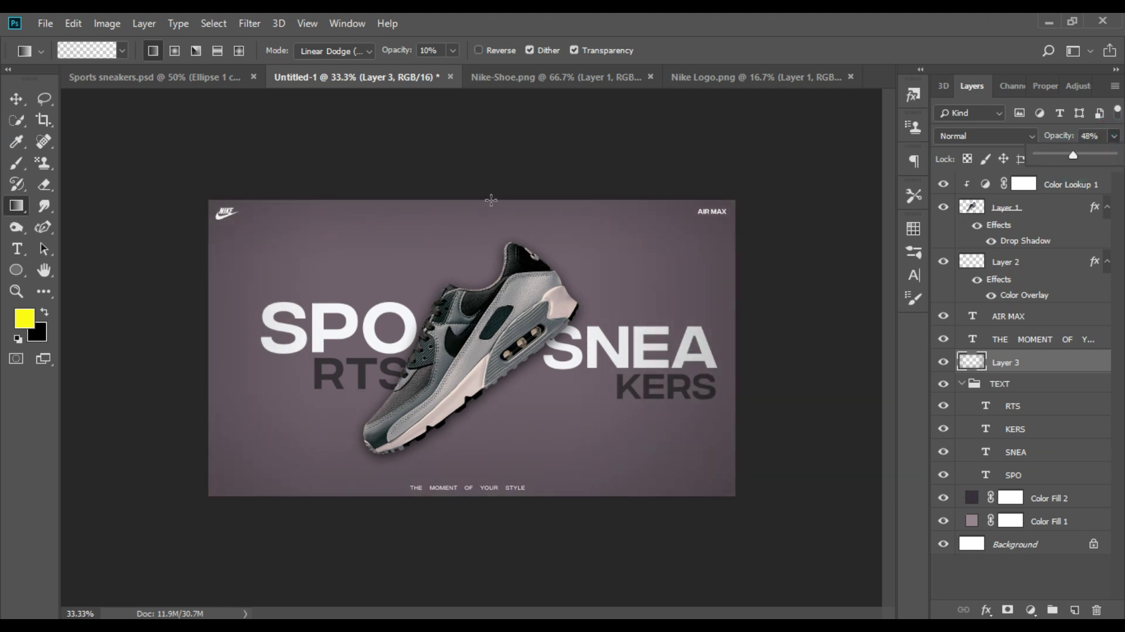
click(13, 101)
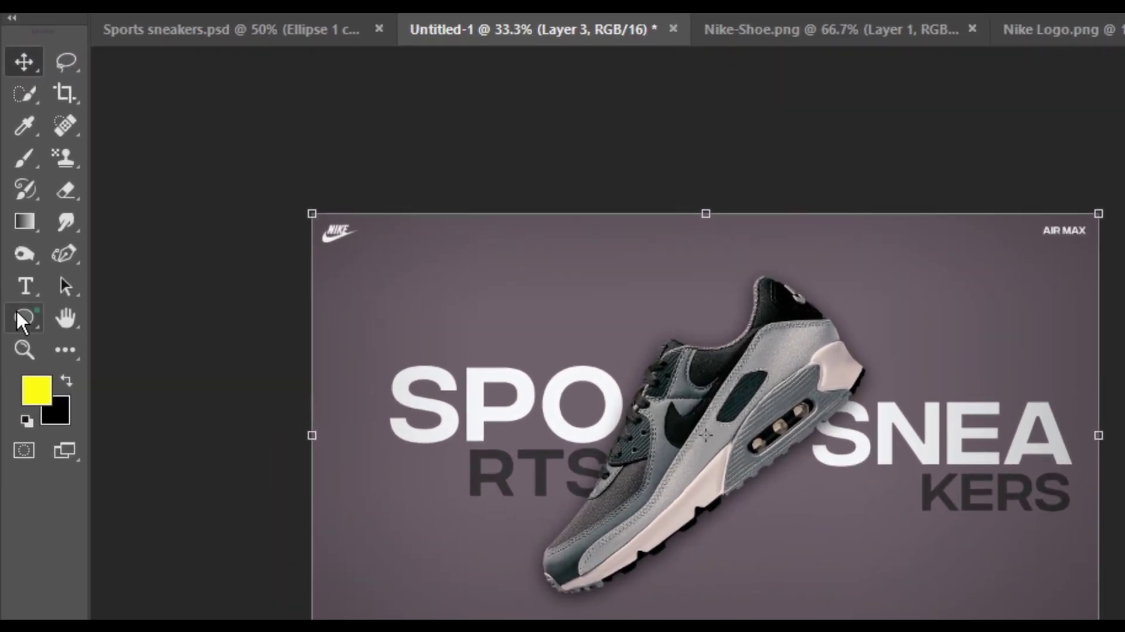
Draw a straight callout line from the shoe's toe with a white fill and no stroke
right_click(16, 270)
click(173, 512)
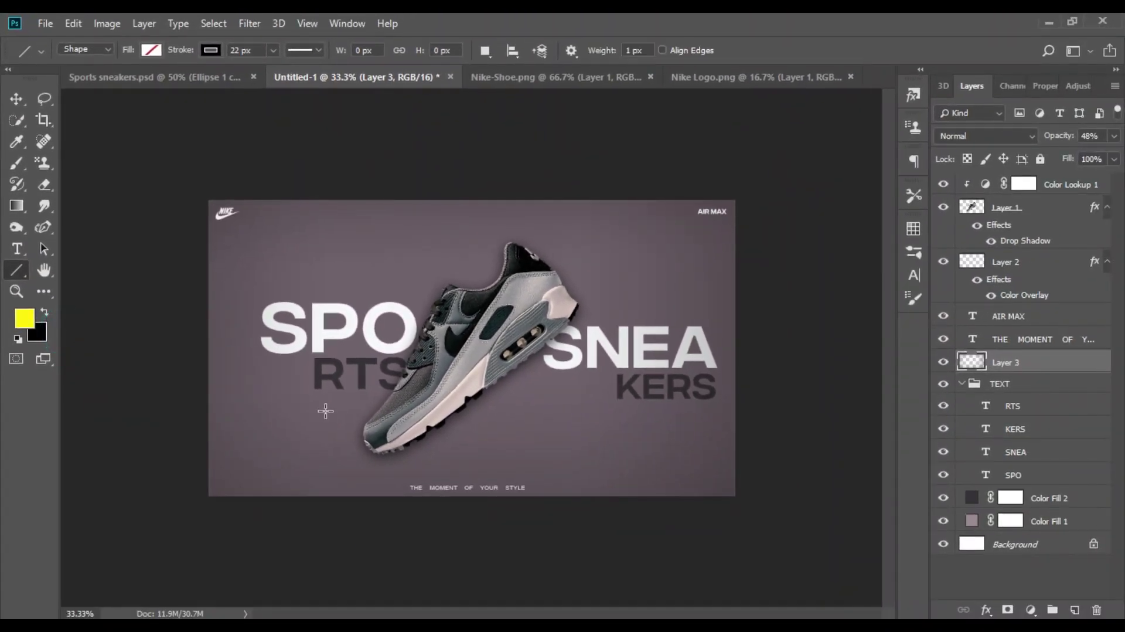
scroll(324, 409, up, 2)
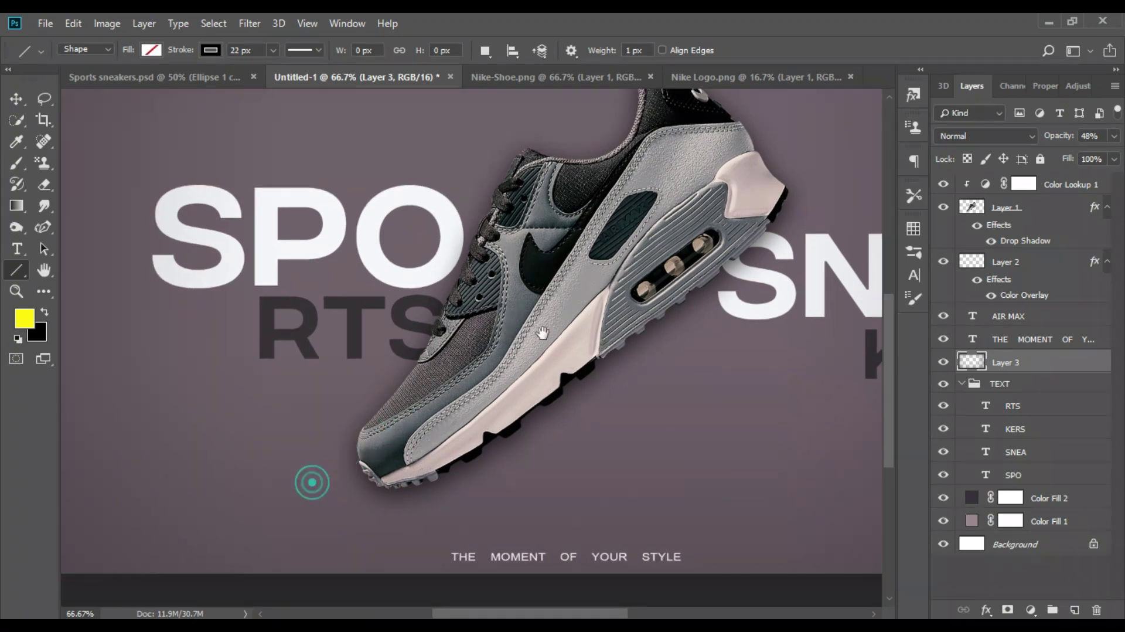
drag(543, 333, 732, 189)
drag(549, 309, 467, 343)
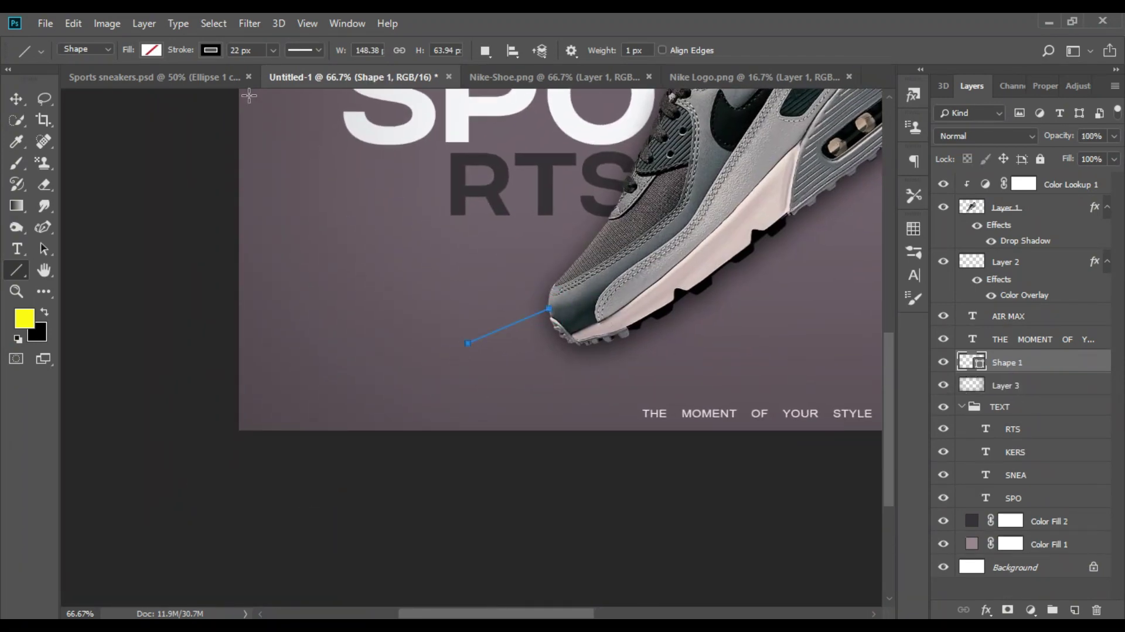
click(201, 56)
click(141, 82)
click(151, 49)
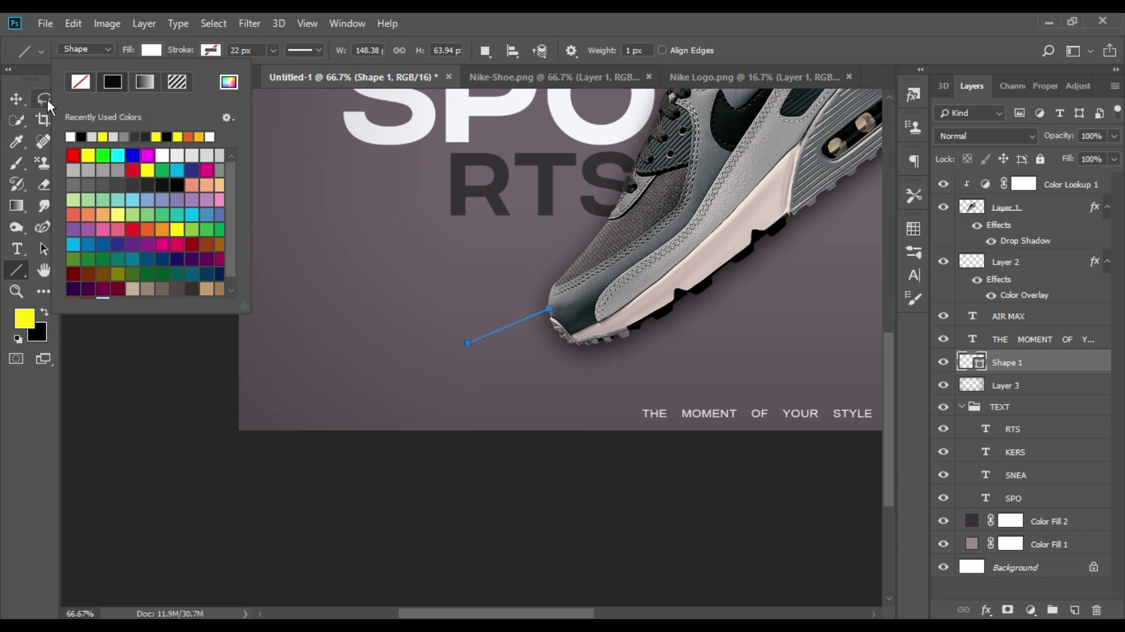
click(16, 101)
Add the text SMOOTH RUNNING to the left of the callout line
key(t)
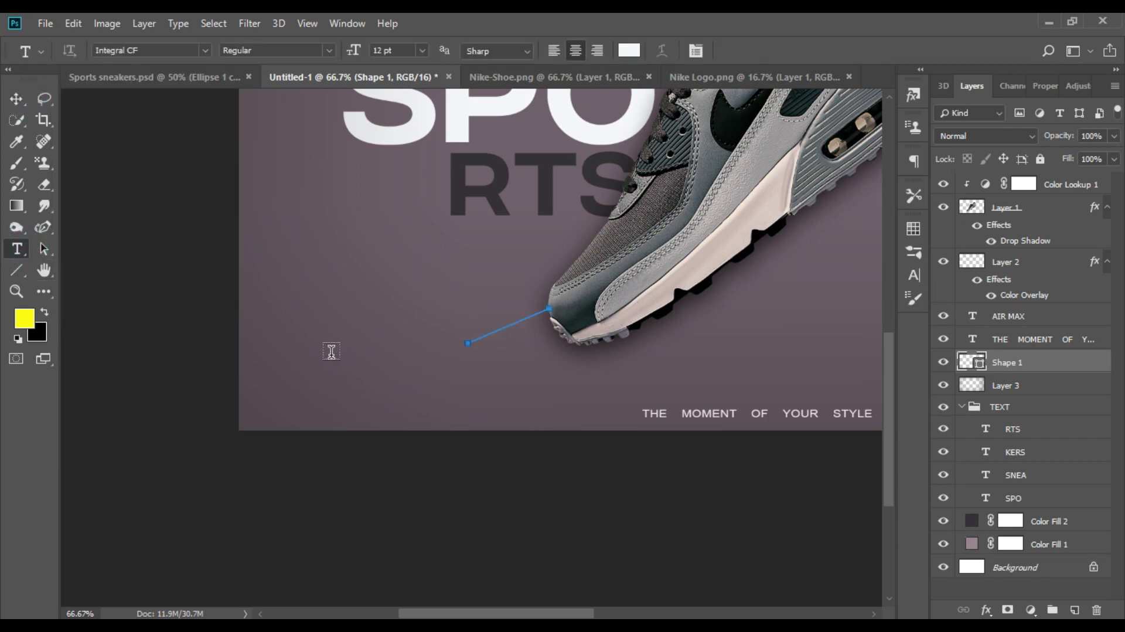
click(331, 351)
text(SMOOTH)
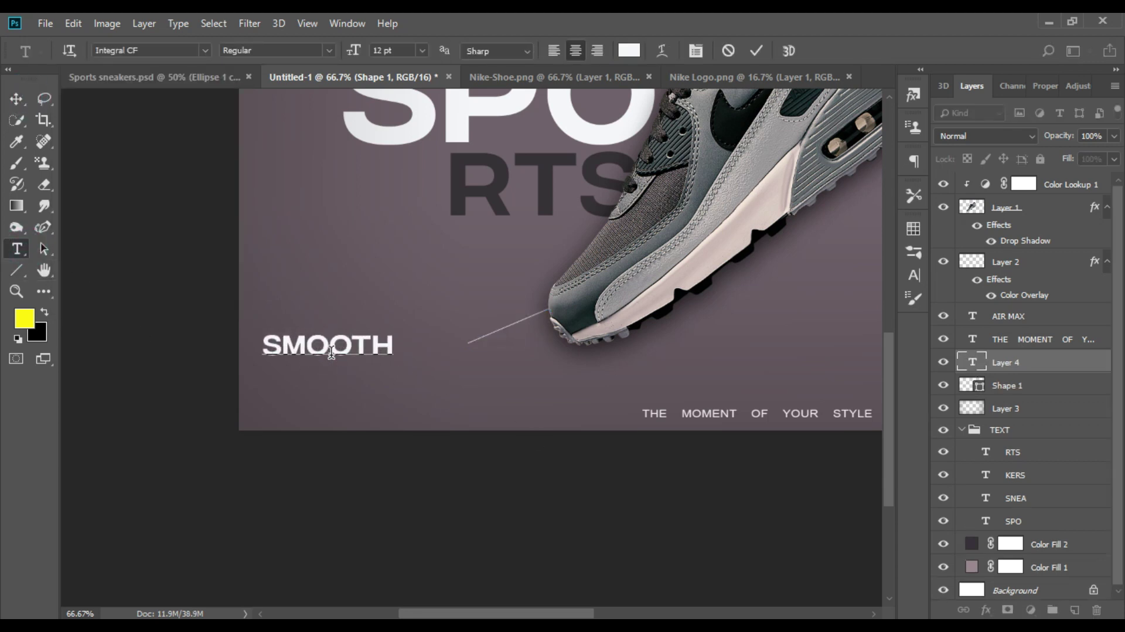
text( RUNNING)
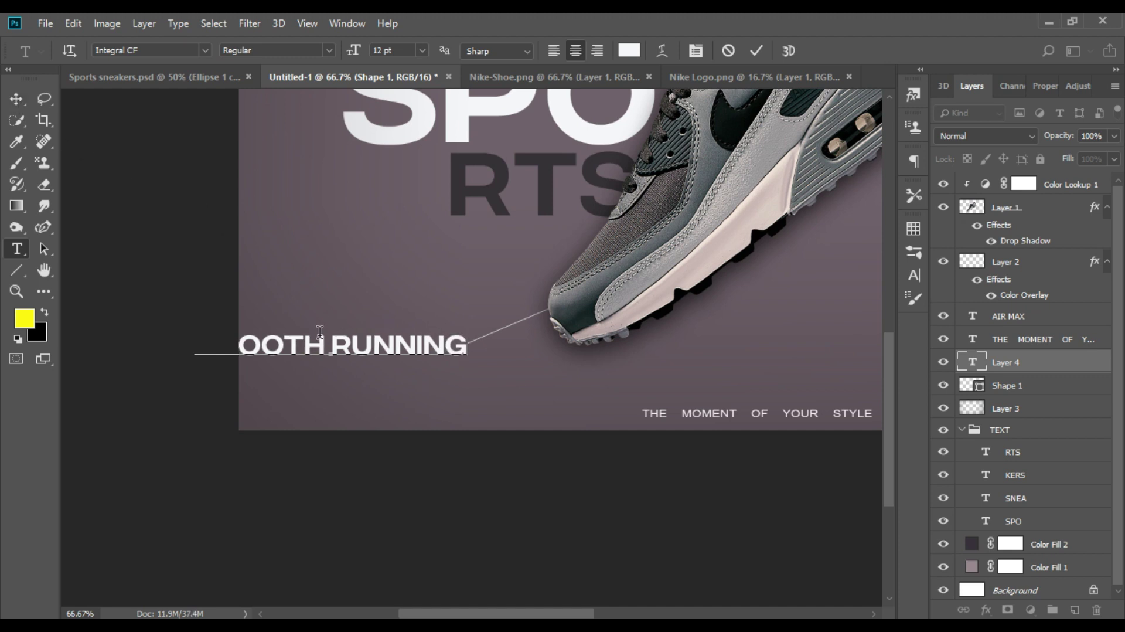
key(BackSpace)
click(13, 99)
Move SMOOTH RUNNING beside the callout line and shrink it
mouse_move(256, 372)
mouse_down()
mouse_move(355, 390)
mouse_move(466, 361)
mouse_move(442, 326)
mouse_up()
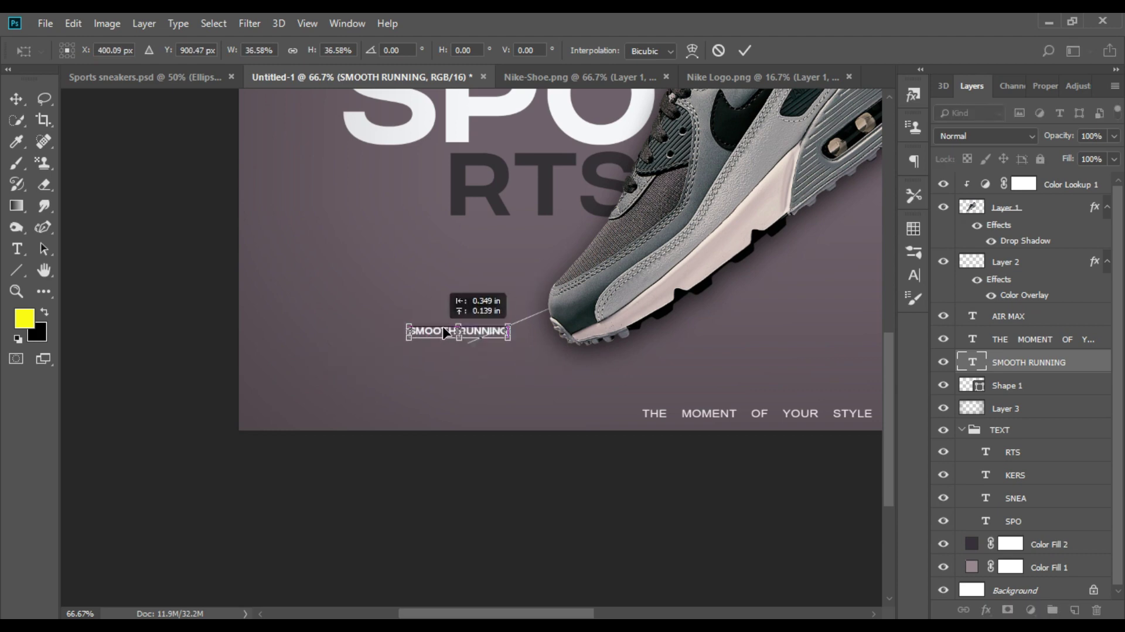
key(ctrl+plus)
key(ctrl+plus)
key(Return)
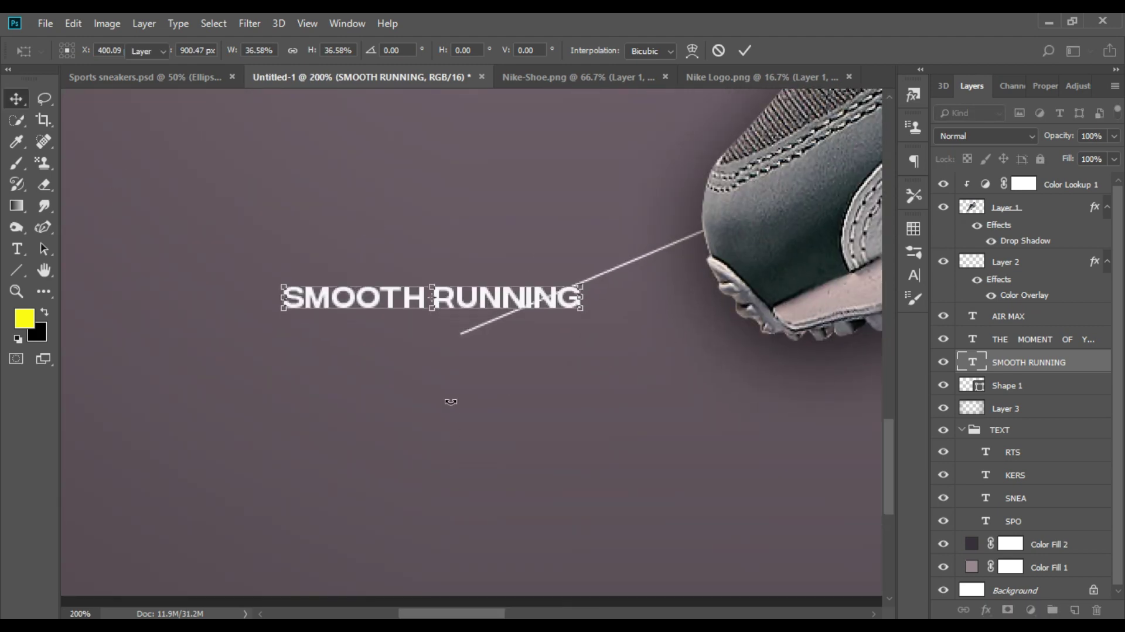
mouse_move(278, 316)
mouse_down()
mouse_move(346, 280)
mouse_move(378, 306)
mouse_move(356, 304)
mouse_up()
key(Return)
Reposition the callout line and rotate it toward the shoe's toe, about 18°
click(558, 298)
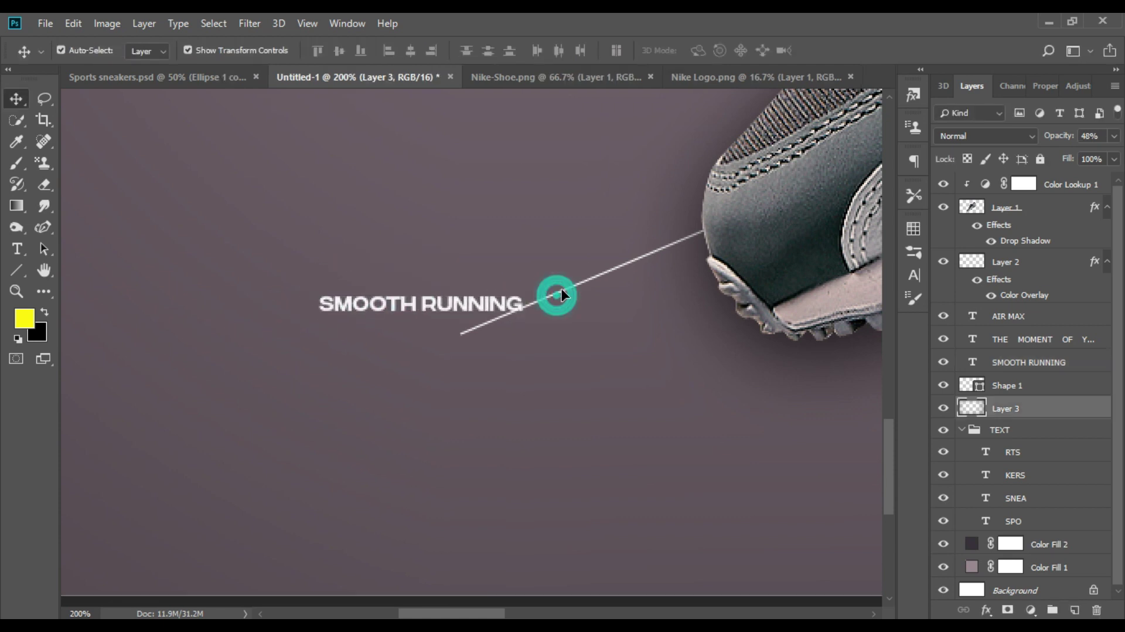
click(589, 281)
drag(591, 282, 678, 356)
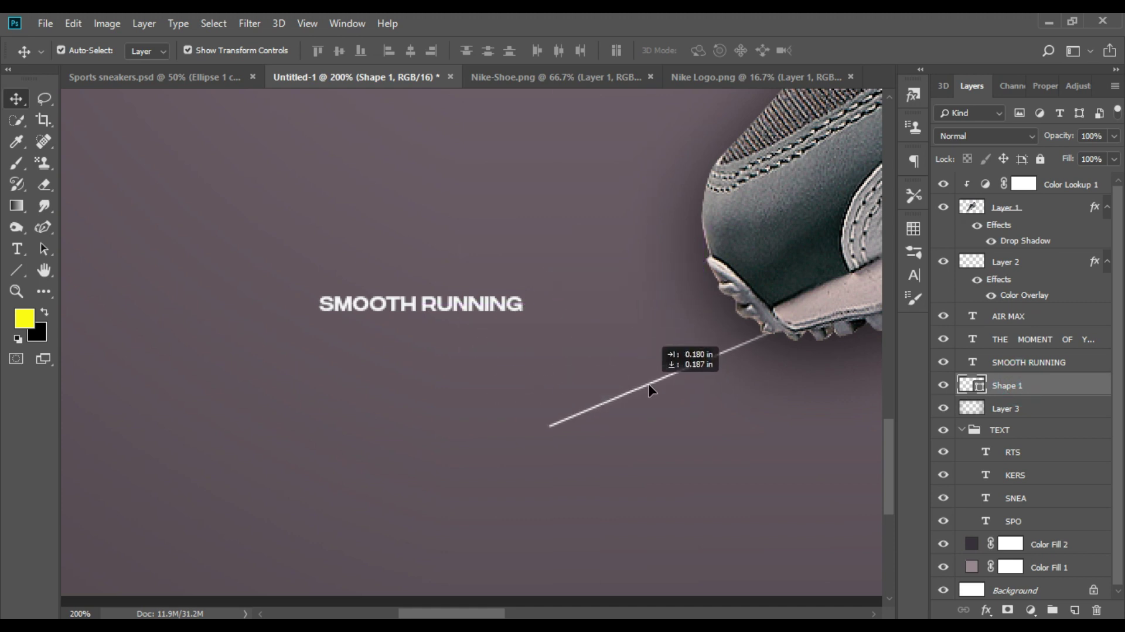
key(ctrl+minus)
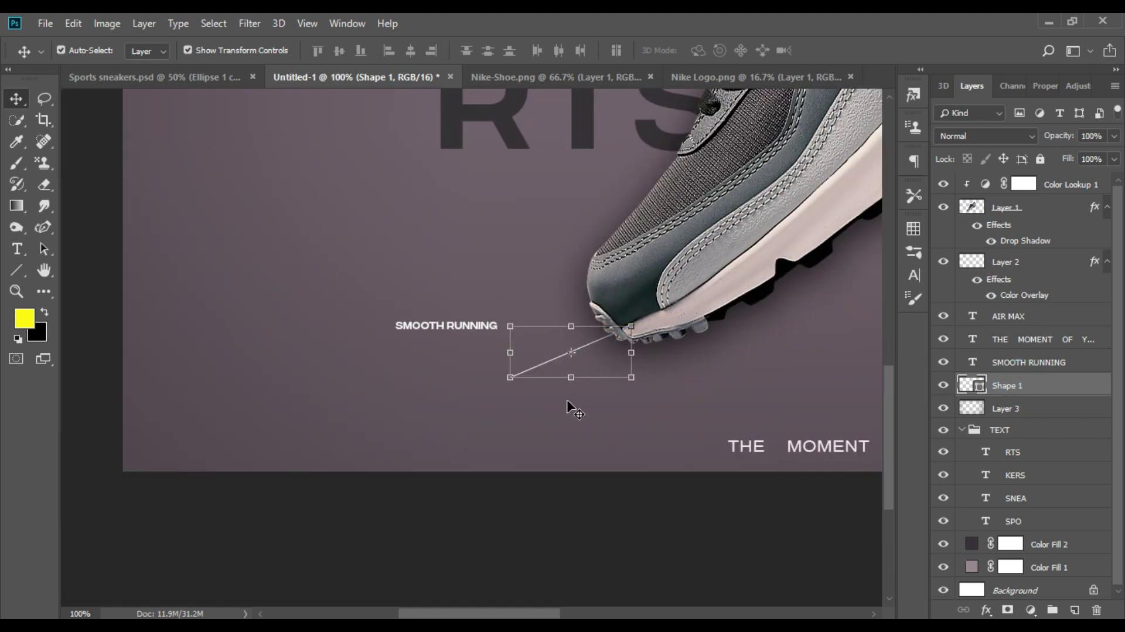
drag(505, 382, 550, 350)
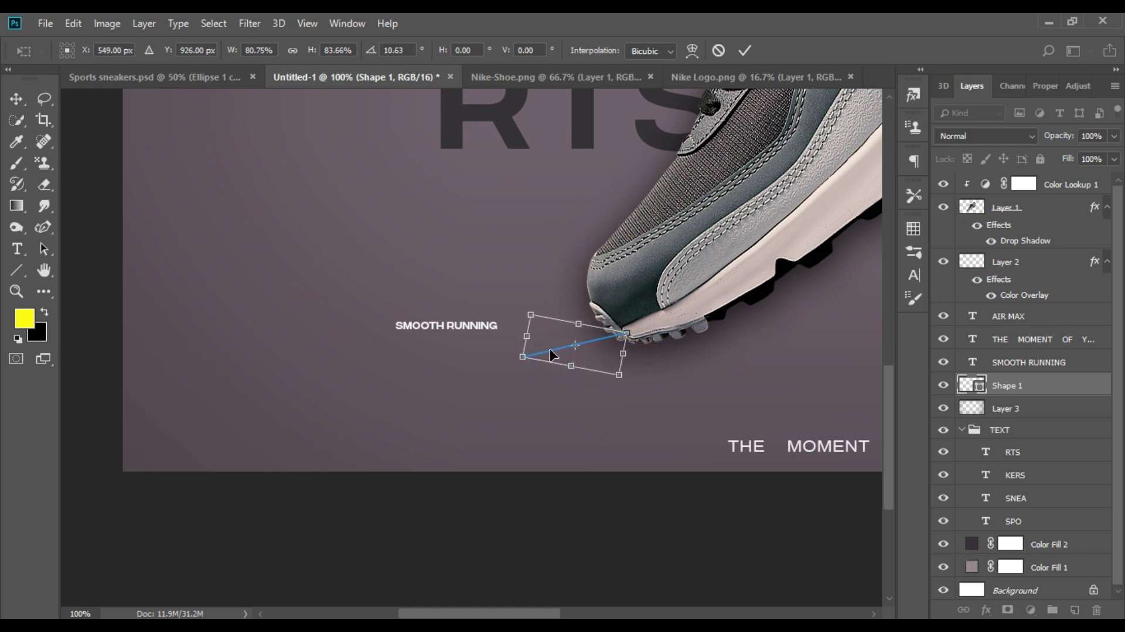
key(ctrl+plus)
drag(592, 420, 586, 409)
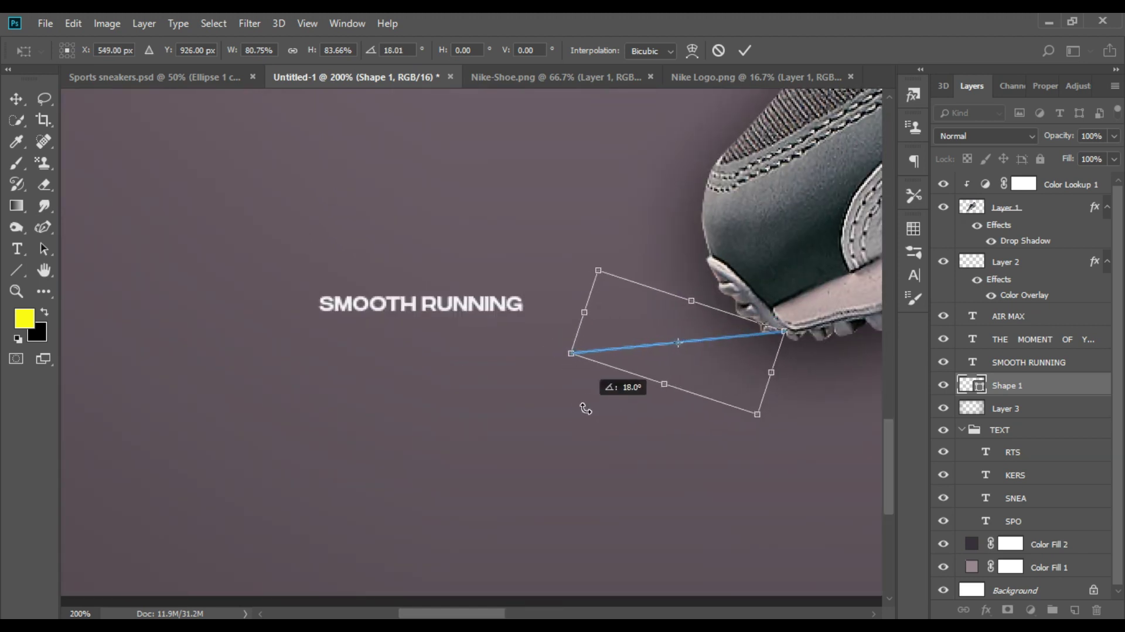
key(Return)
Nudge Shape 1 upward and rotate it about 10° toward the shoe's sole
click(638, 341)
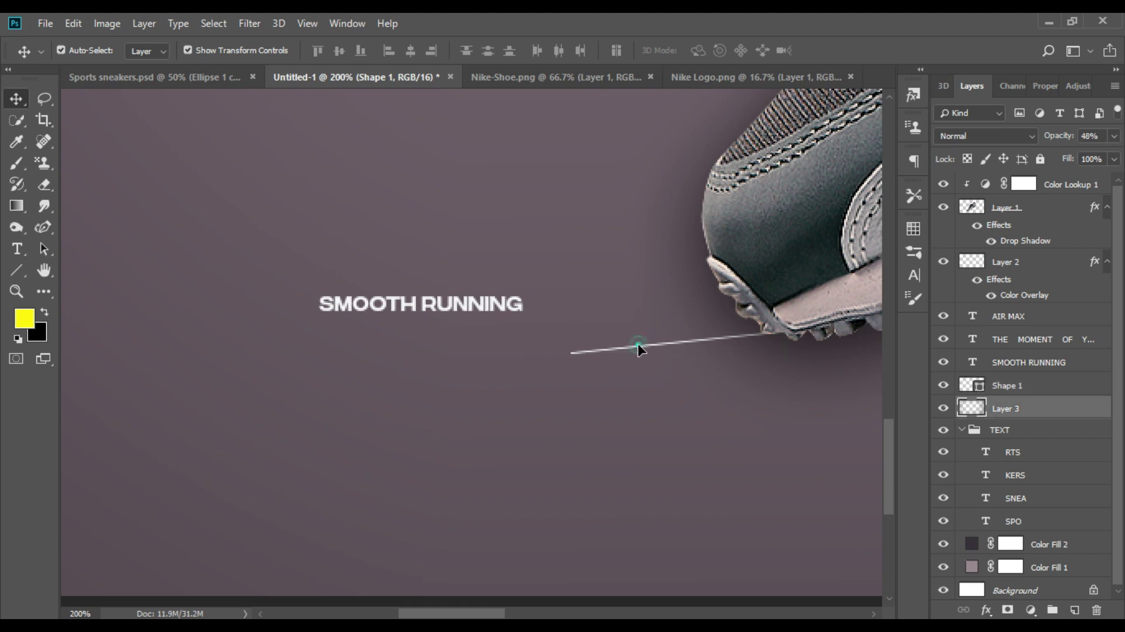
click(1014, 385)
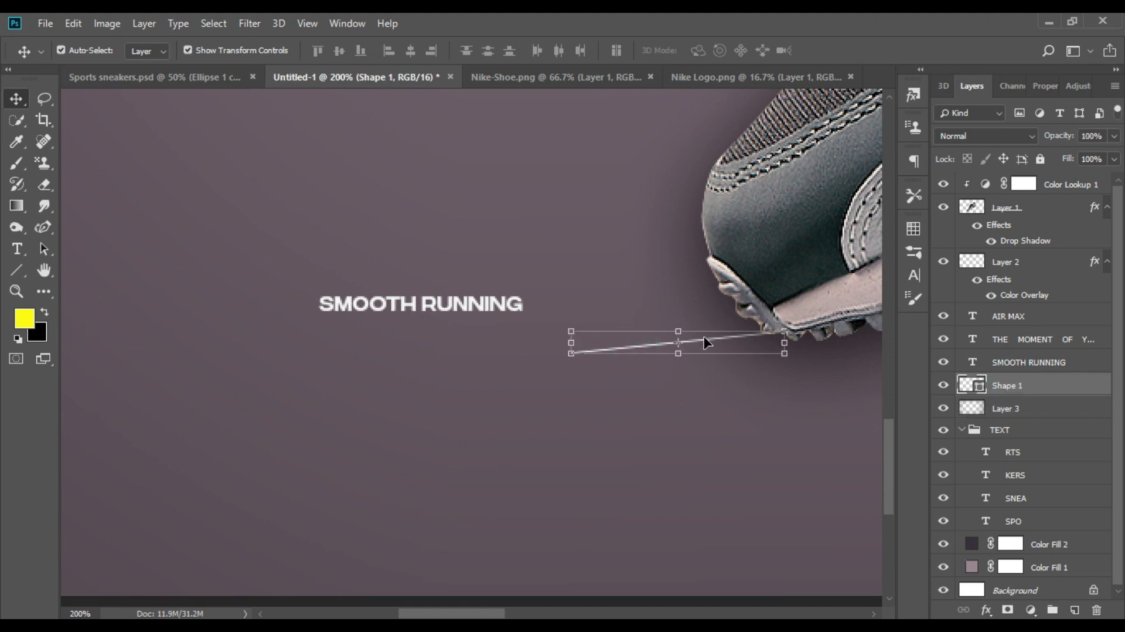
key(Up)
key(Up)
key(Up)
key(Up)
key(Up)
key(Up)
key(Up)
key(Up)
key(Up)
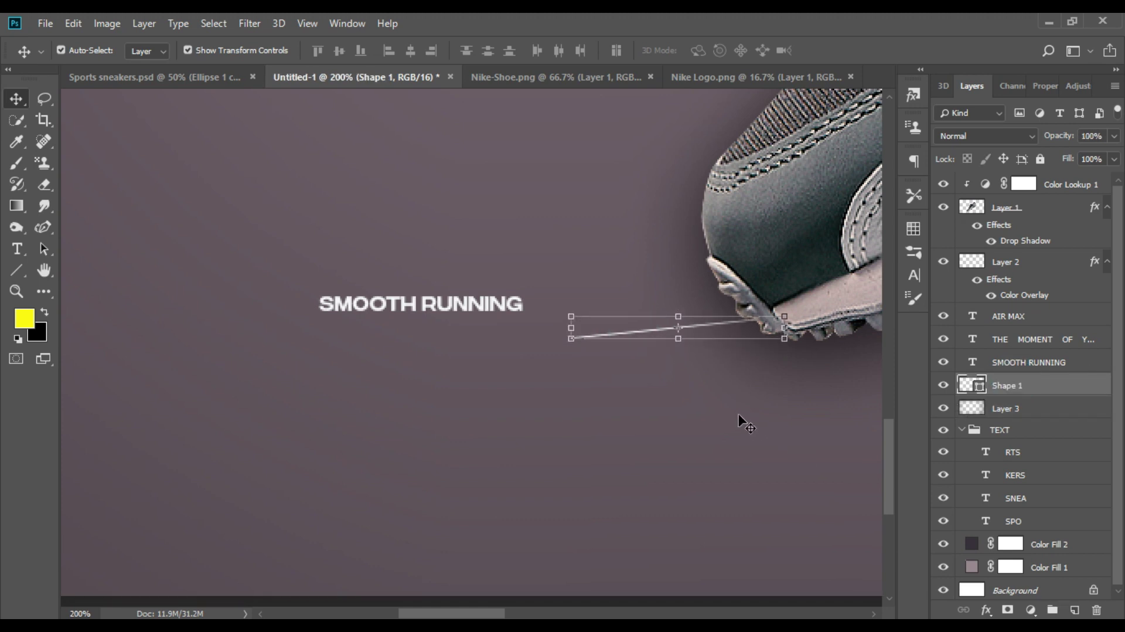
click(738, 414)
key(alt+bracketright)
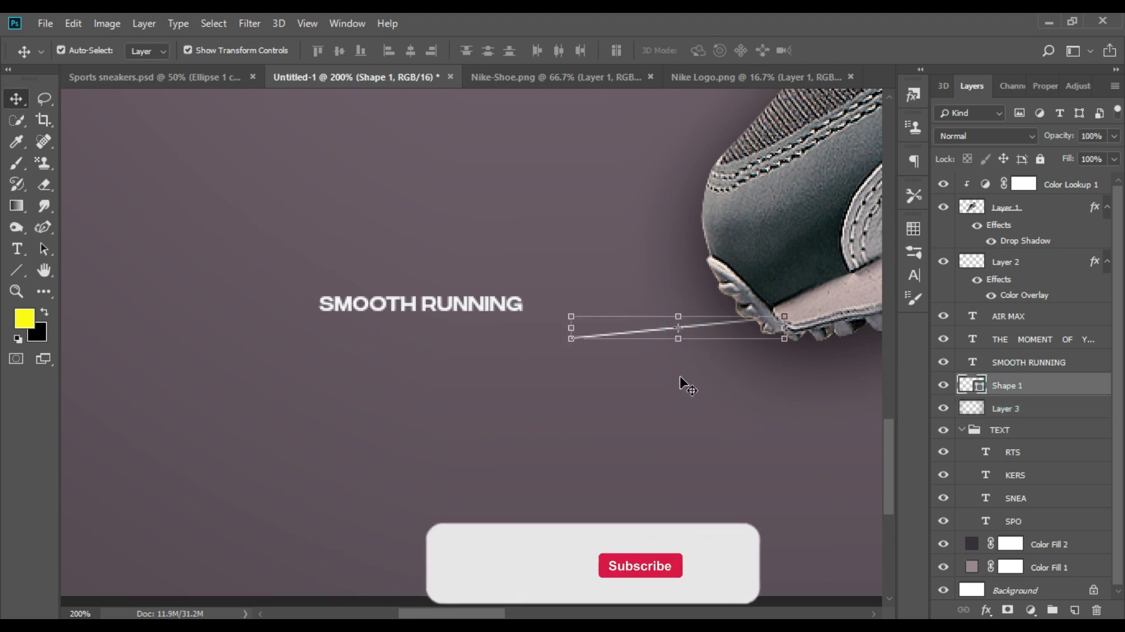
key(alt+bracketleft)
key(alt+bracketright)
key(ctrl+t)
drag(645, 352, 657, 316)
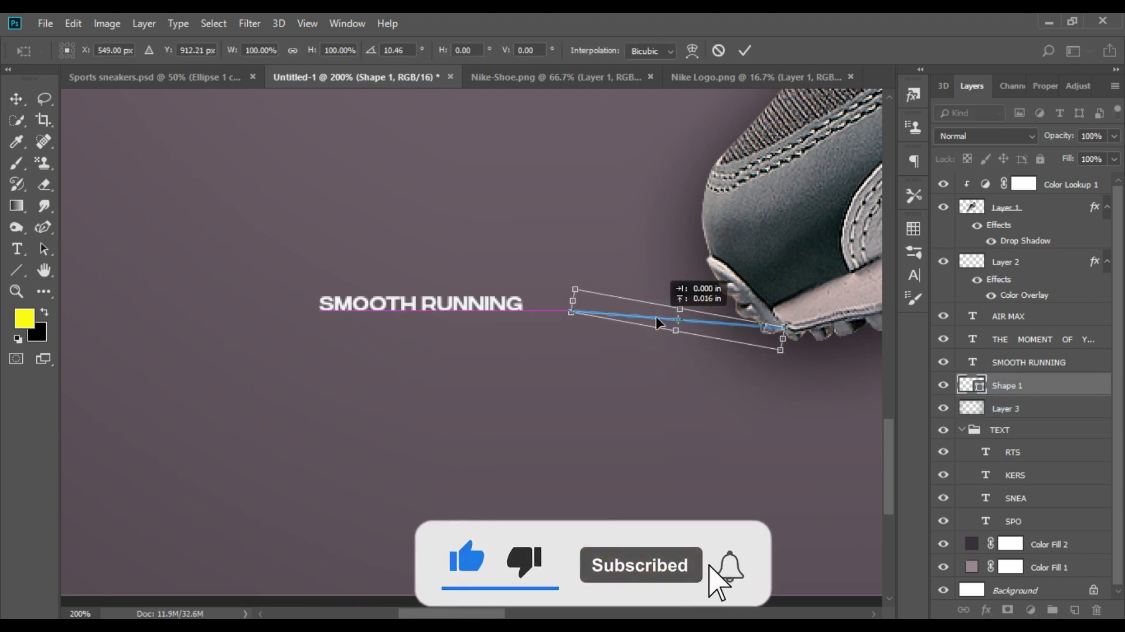
key(Return)
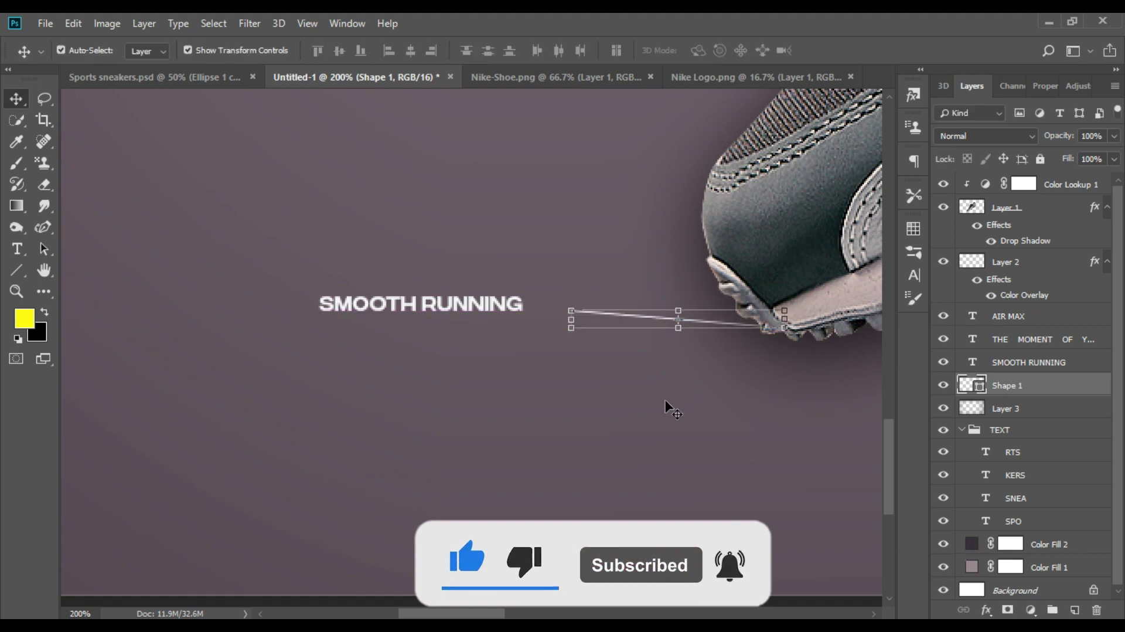
Move SMOOTH RUNNING just above the line's left end
click(666, 407)
click(433, 305)
drag(434, 306, 569, 292)
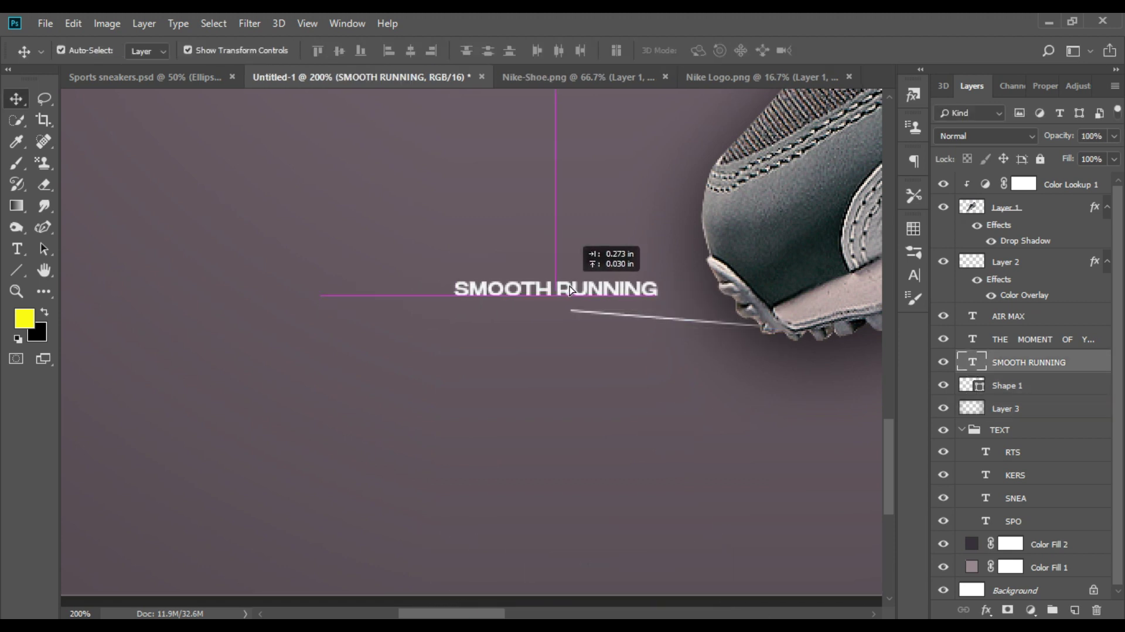
right_click(26, 269)
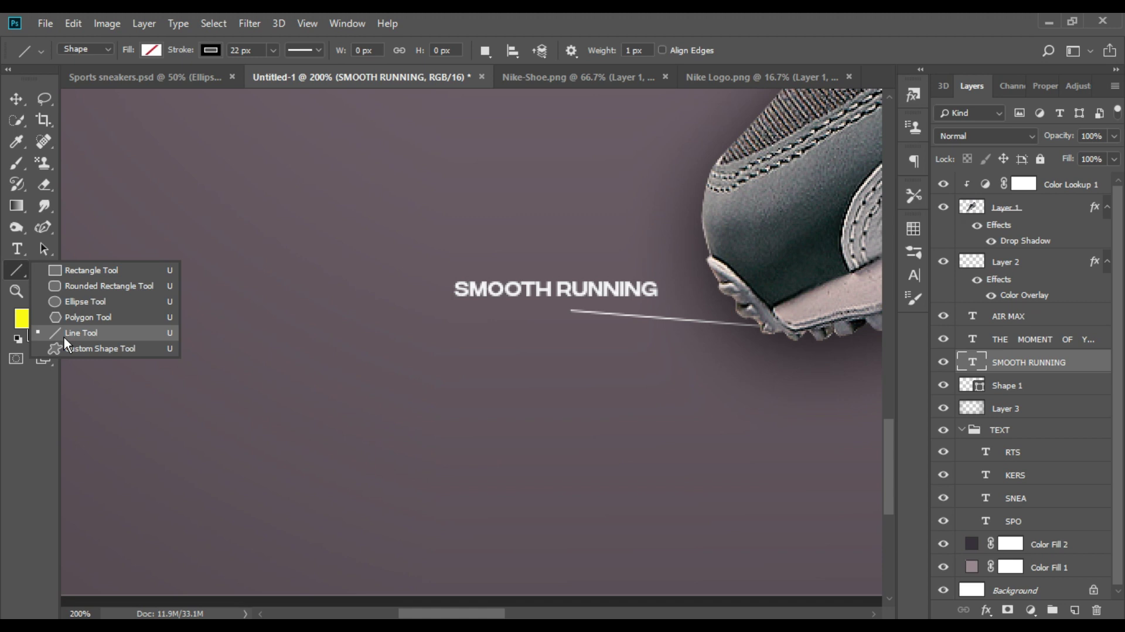
Draw a tiny ellipse at the line's left end with a light grey fill
click(72, 296)
drag(531, 311, 548, 322)
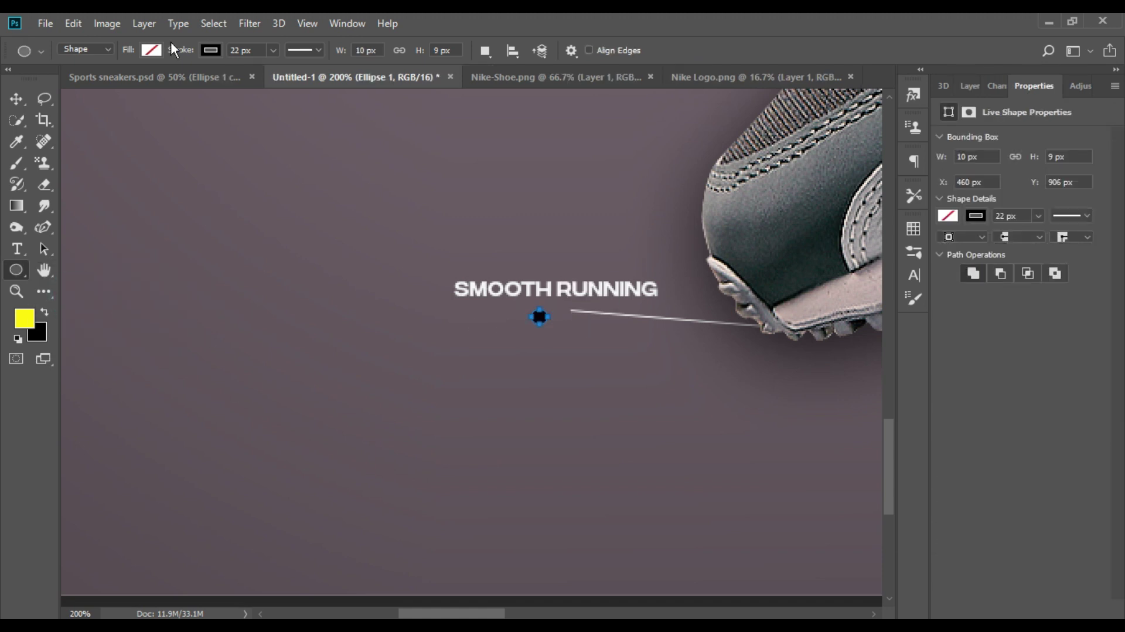
click(153, 50)
click(125, 136)
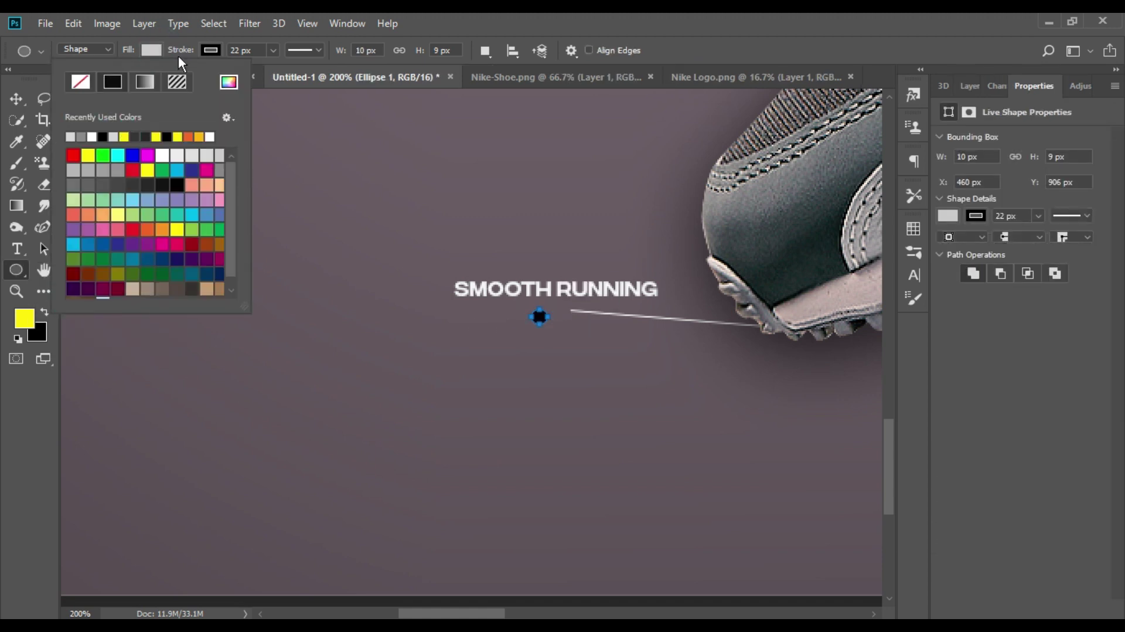
click(212, 51)
click(153, 50)
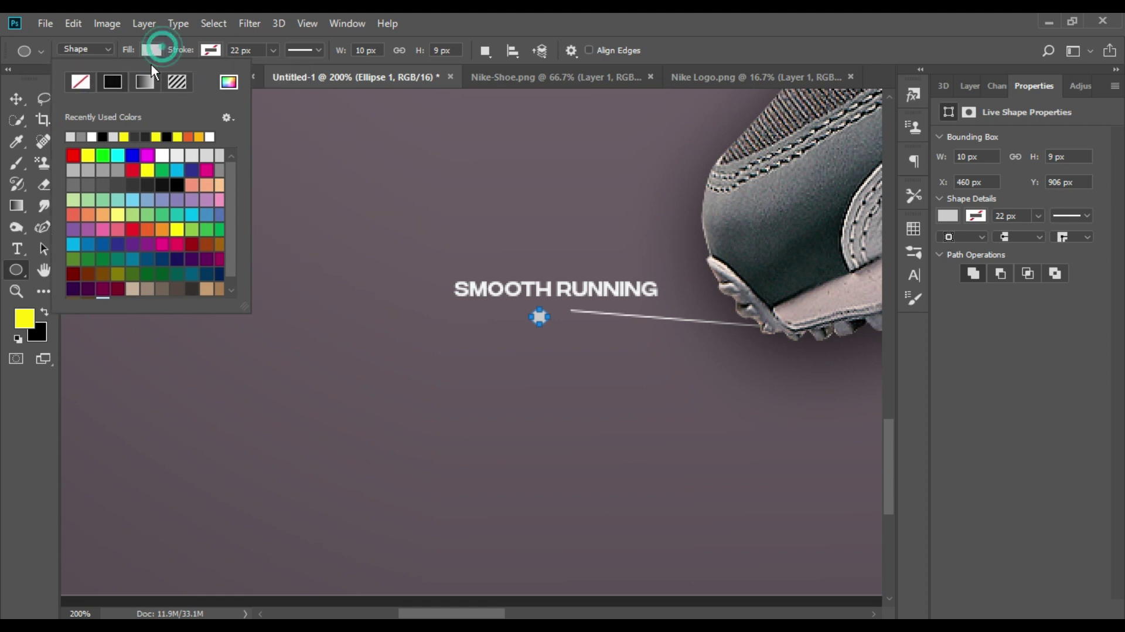
click(92, 137)
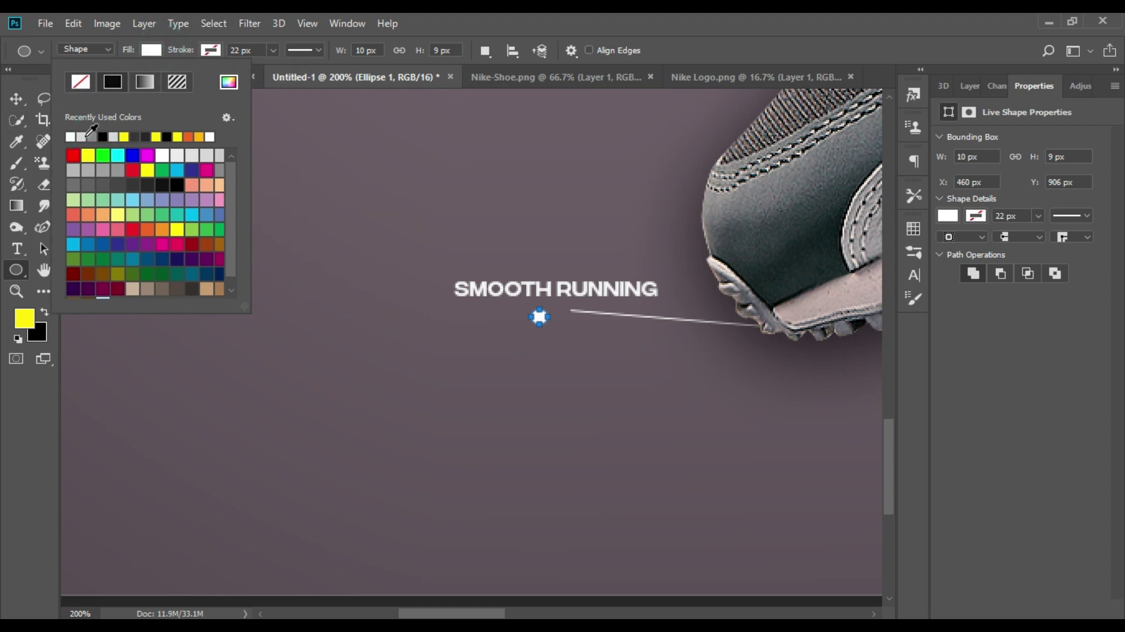
click(81, 136)
click(16, 98)
Shrink the dot to about 70% and nudge it onto the line's left end
key(ctrl+plus)
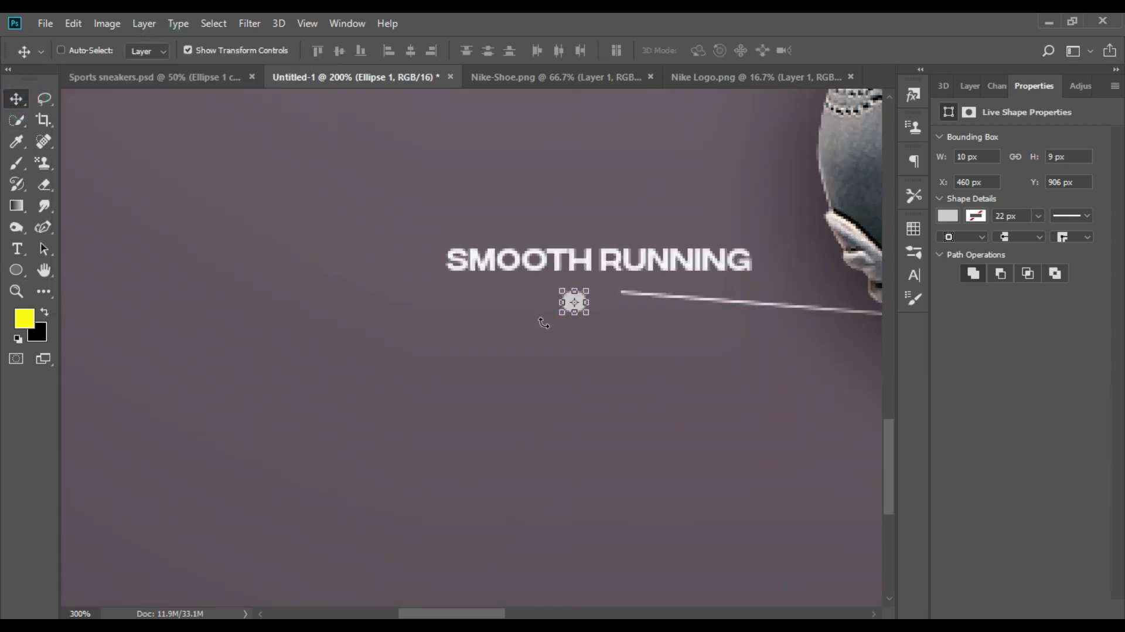
drag(558, 317, 563, 309)
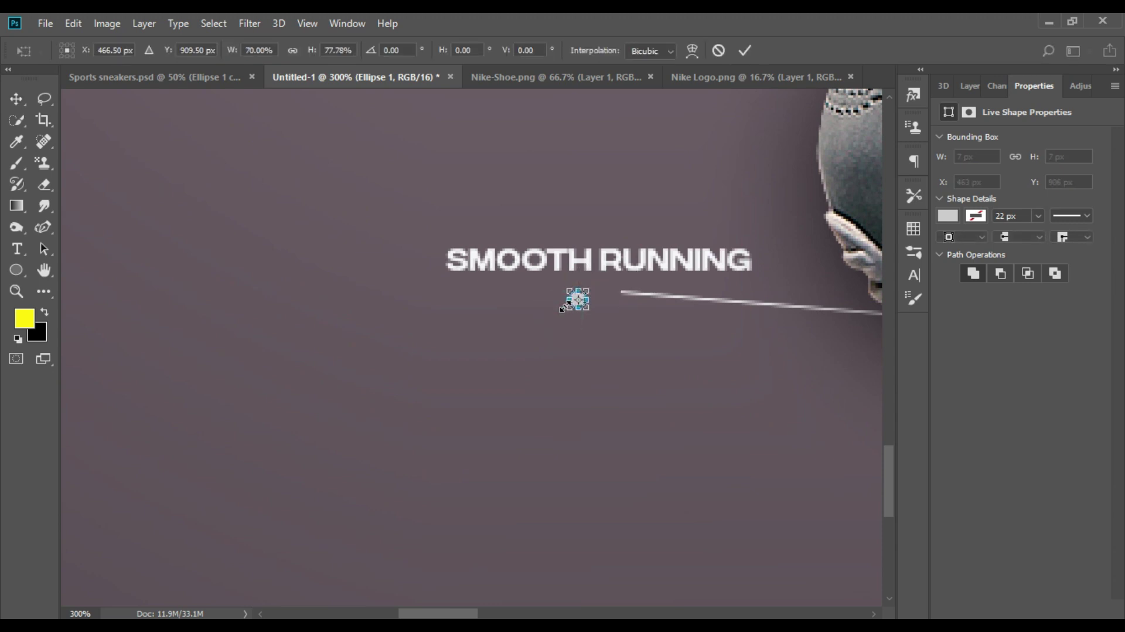
key(shift+Right)
key(Right)
key(Right)
key(Right)
key(Down)
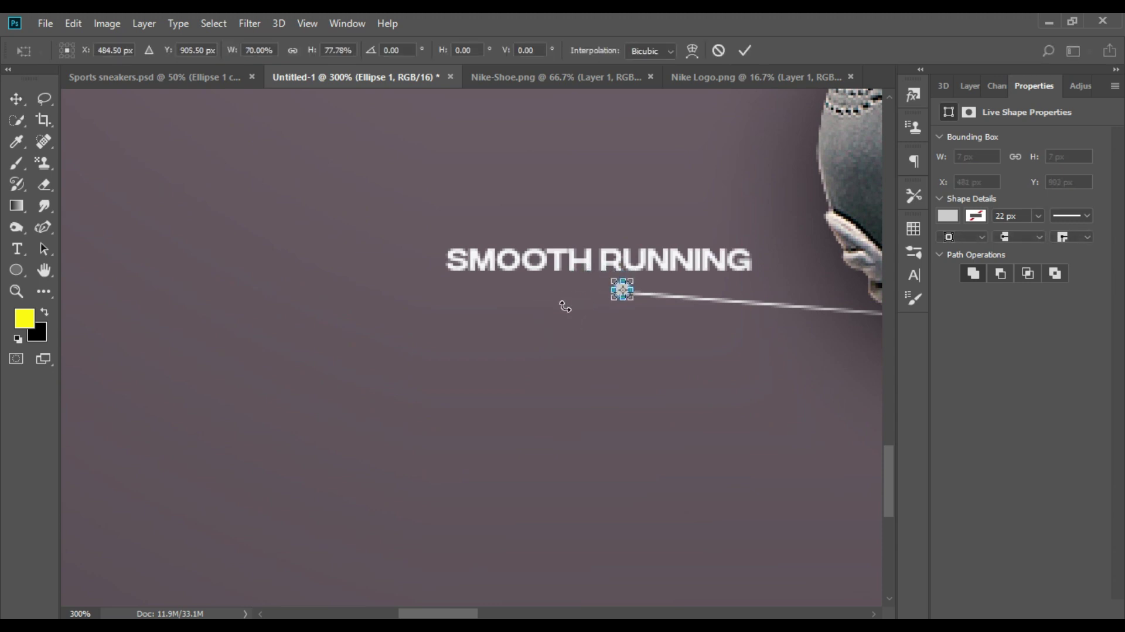
key(Return)
click(623, 291)
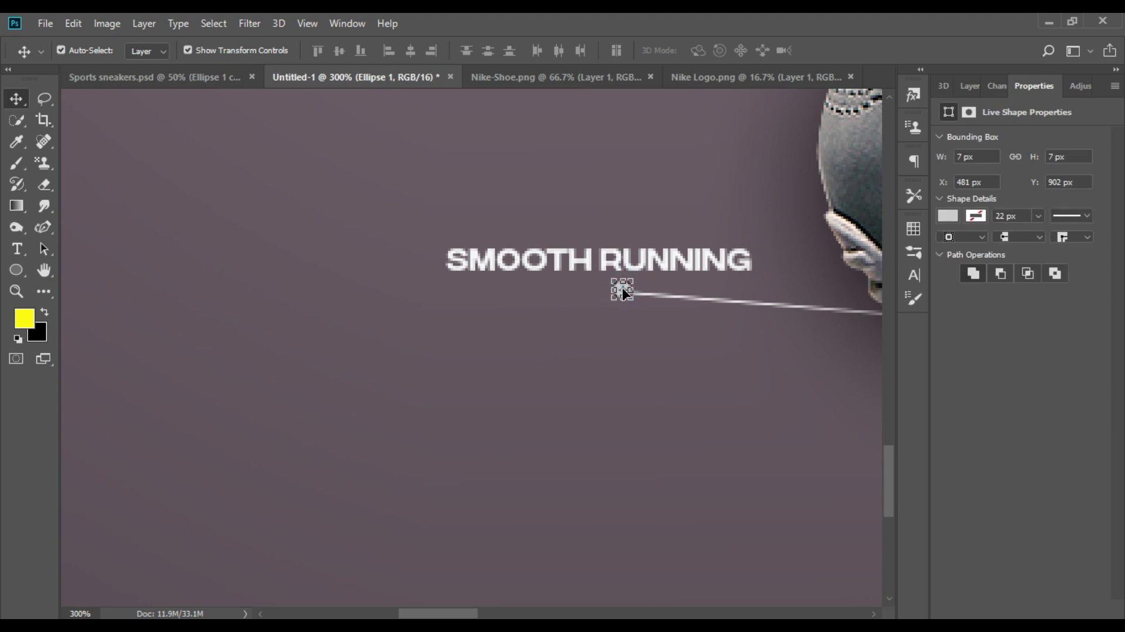
click(604, 258)
Shrink SMOOTH RUNNING and place it just above the callout dot
drag(447, 273, 447, 284)
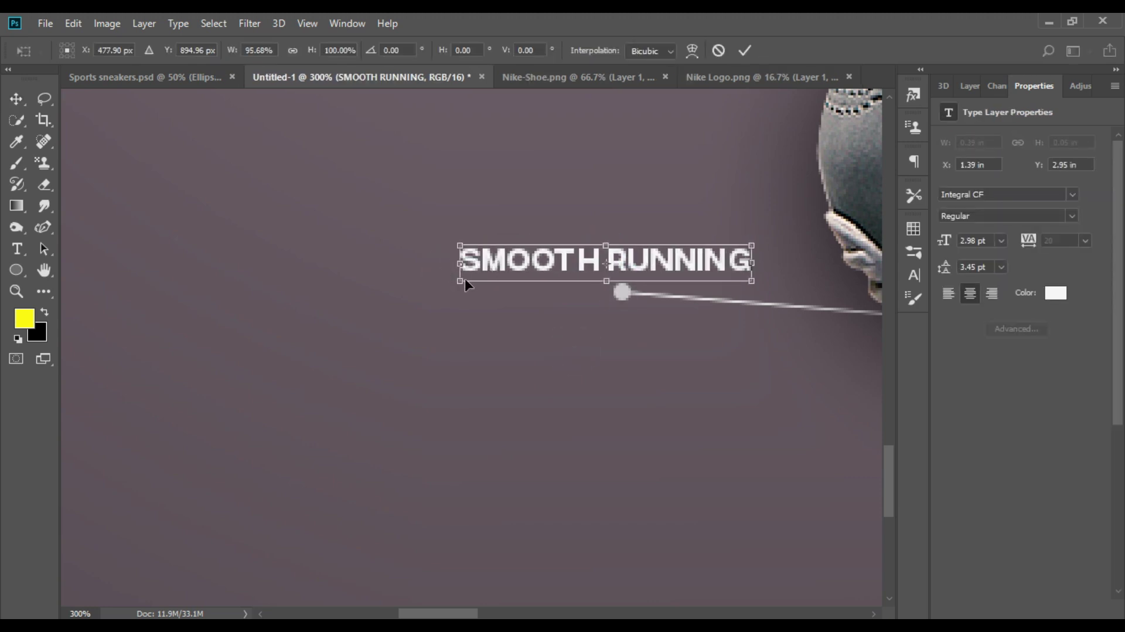
key(ctrl+z)
mouse_move(446, 283)
mouse_down()
mouse_move(556, 267)
mouse_move(591, 276)
mouse_up()
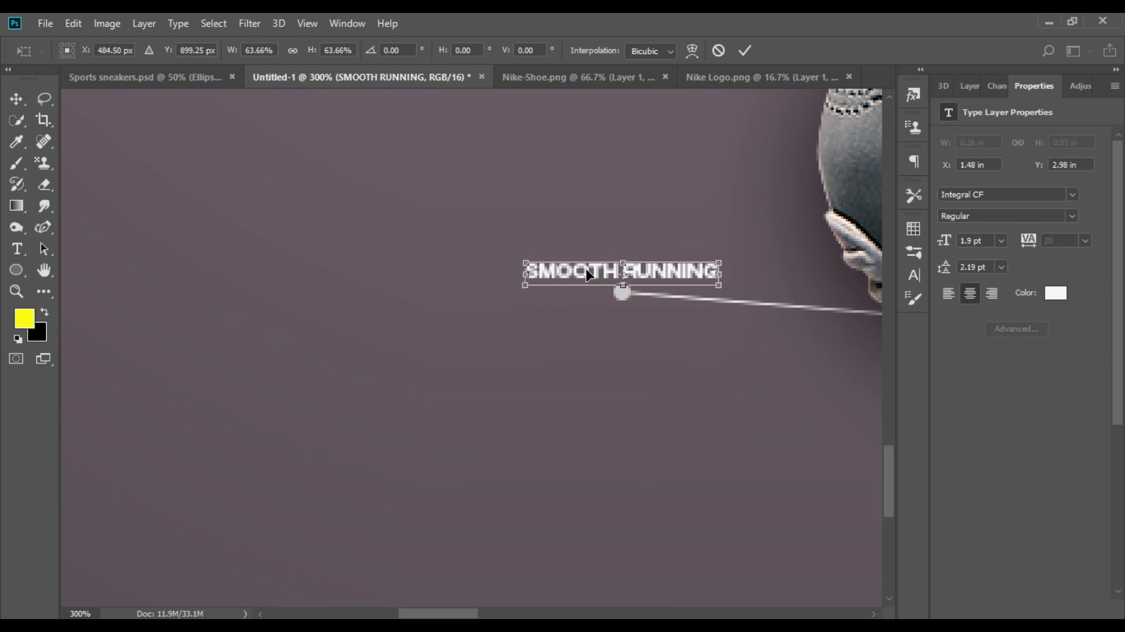
key(Return)
click(615, 350)
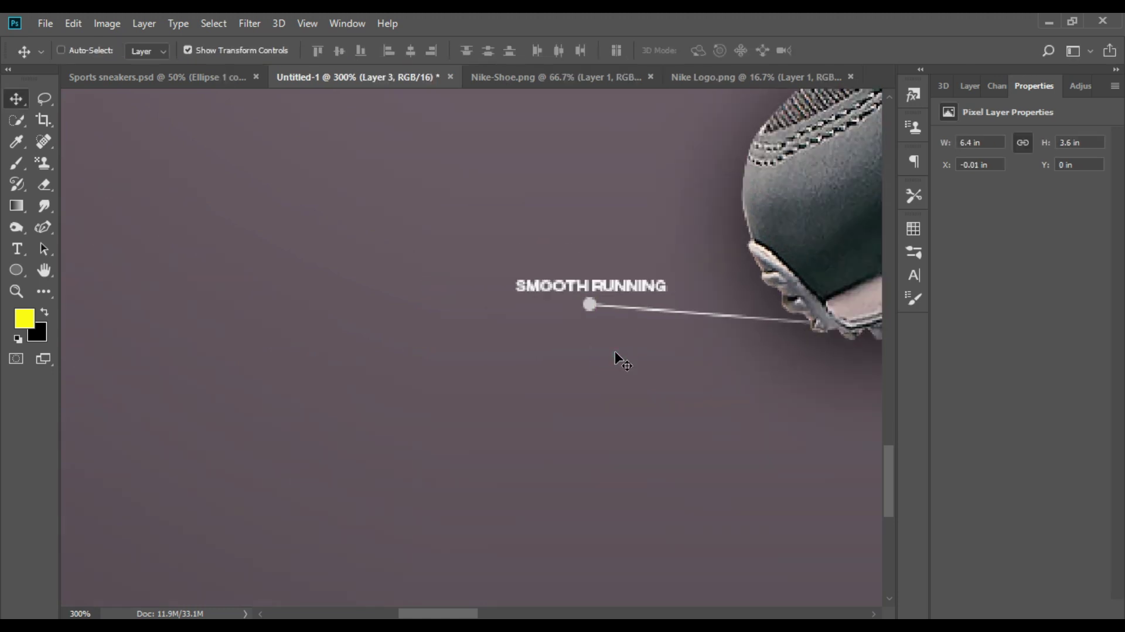
key(ctrl+minus)
key(ctrl+minus)
key(ctrl+minus)
key(ctrl+plus)
key(ctrl+plus)
key(ctrl+plus)
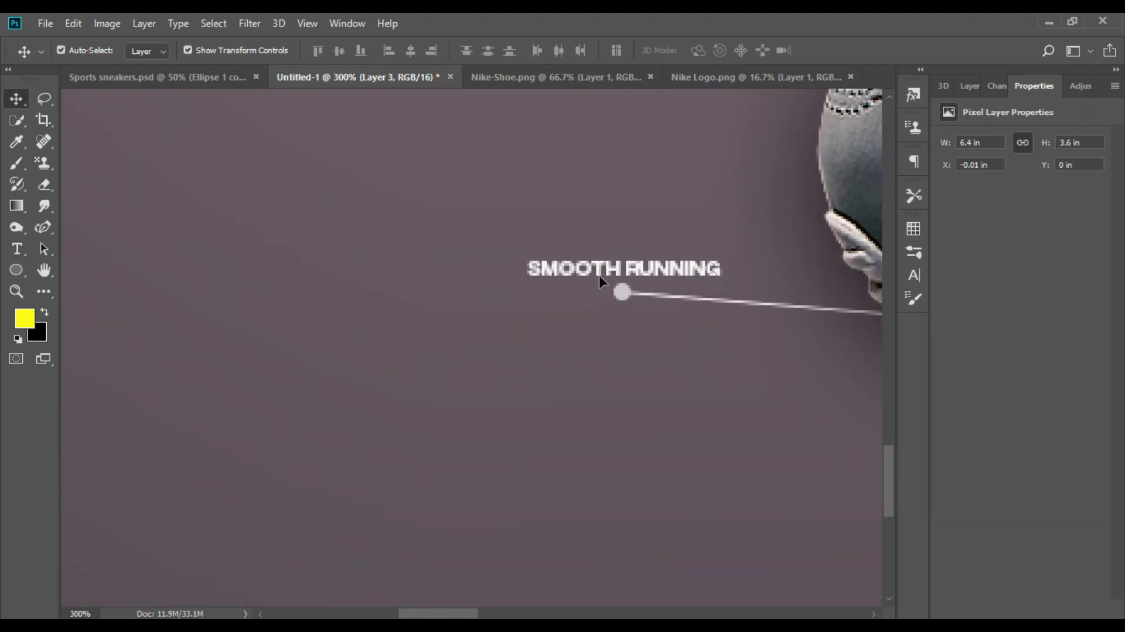
Select the SMOOTH RUNNING, Ellipse 1 and Shape 1 layers together
click(978, 88)
shift+click(1023, 408)
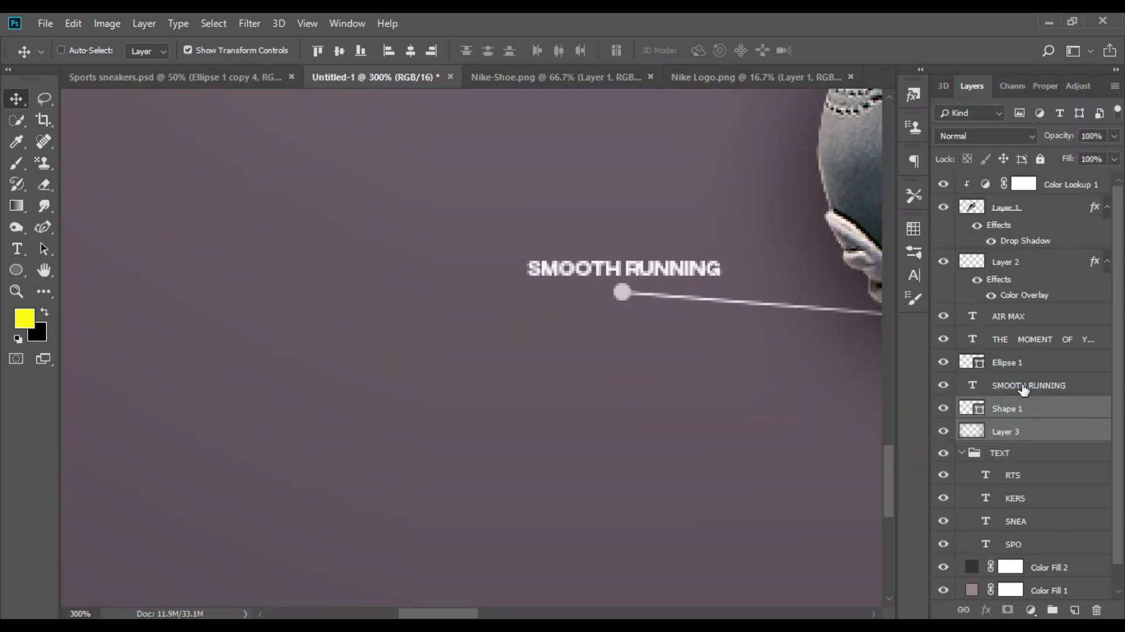
shift+click(1025, 387)
key(ctrl+minus)
key(ctrl+minus)
key(ctrl+minus)
key(ctrl+minus)
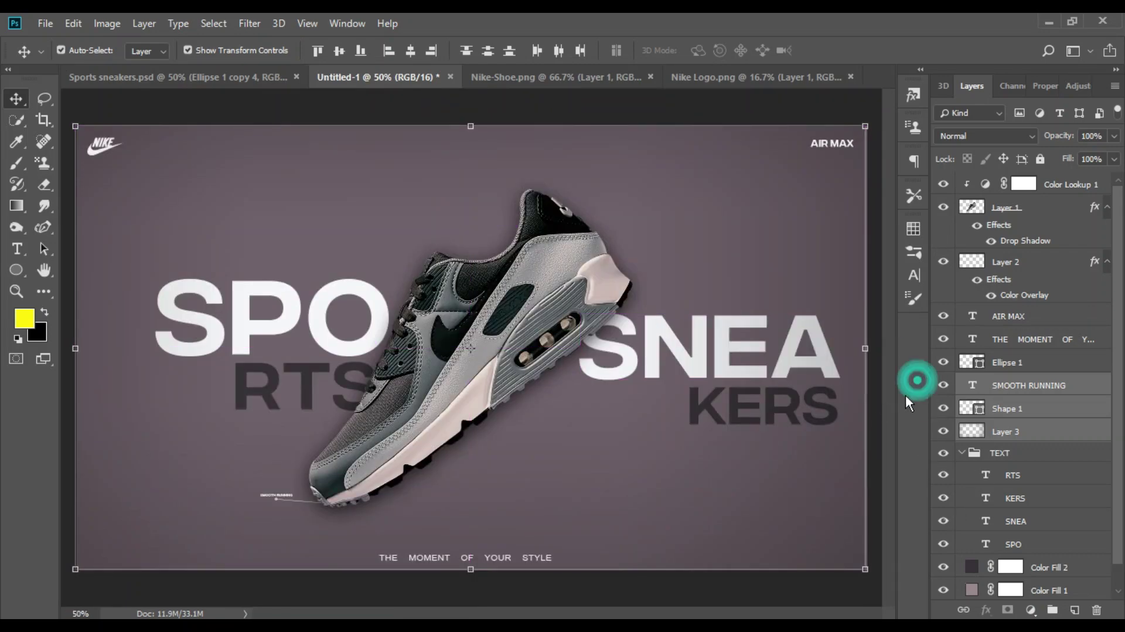
click(756, 106)
click(1007, 386)
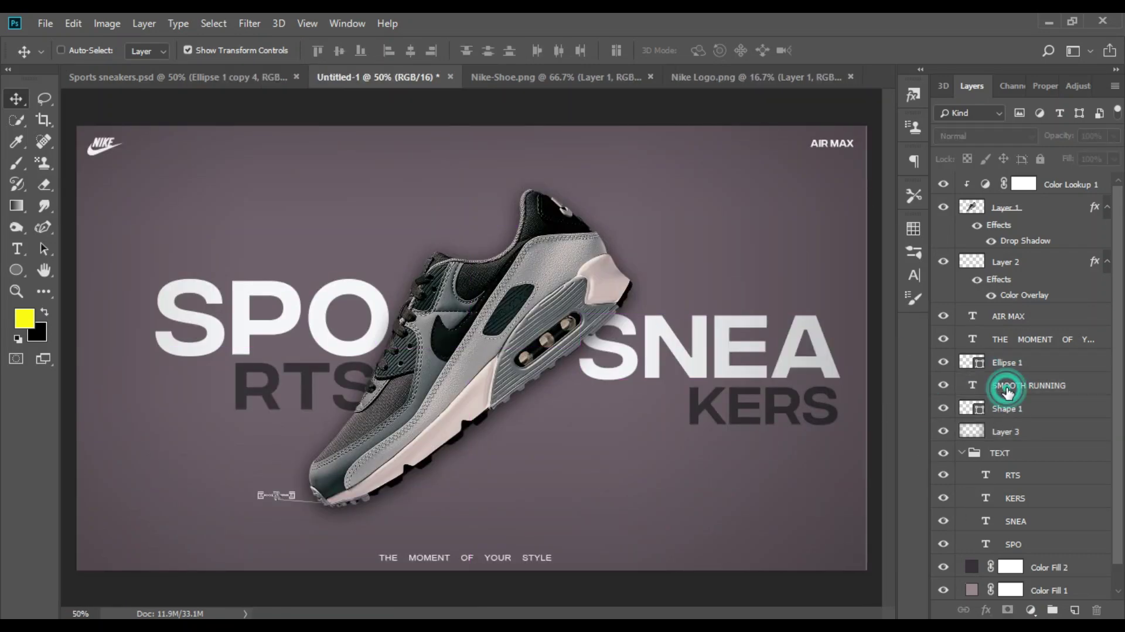
shift+click(1007, 363)
shift+click(1007, 408)
Enlarge the whole callout group to about 118%
key(ctrl+plus)
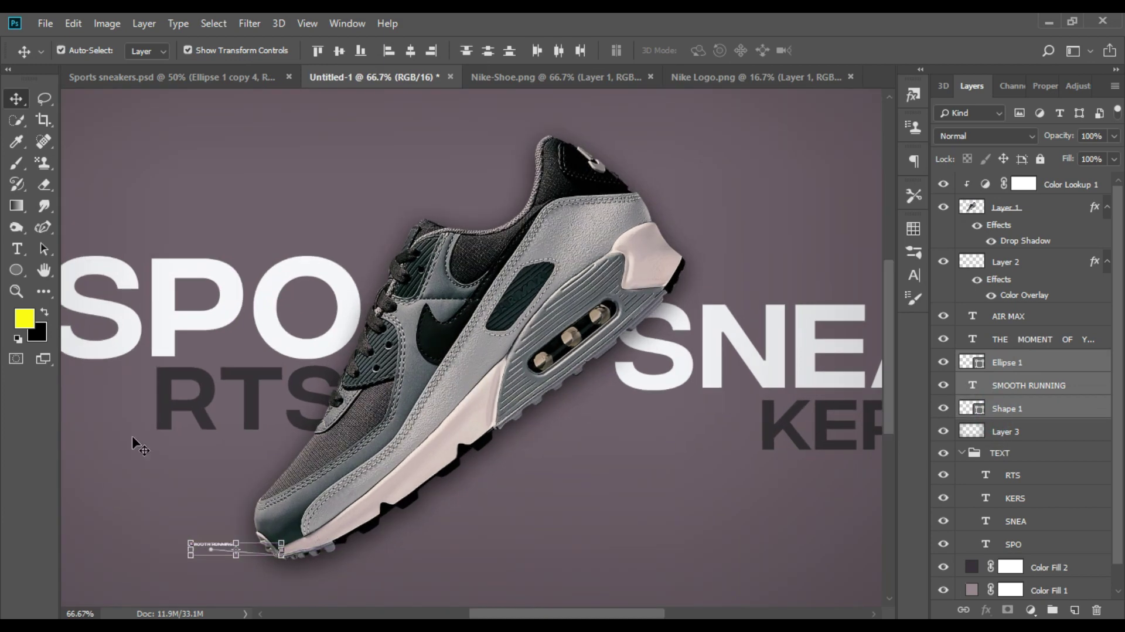
scroll(133, 440, down, 3)
scroll(133, 439, left, 3)
key(ctrl+t)
drag(433, 348, 412, 339)
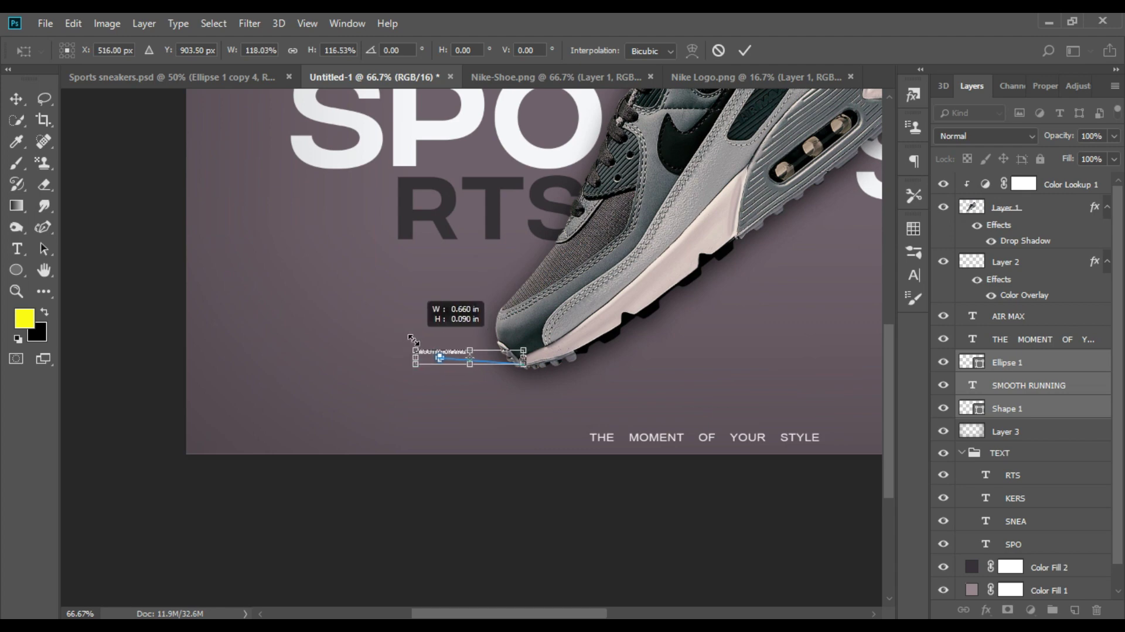
key(Return)
Enlarge the SMOOTH RUNNING text alone to about 111% and zoom in to check it
click(447, 420)
click(423, 352)
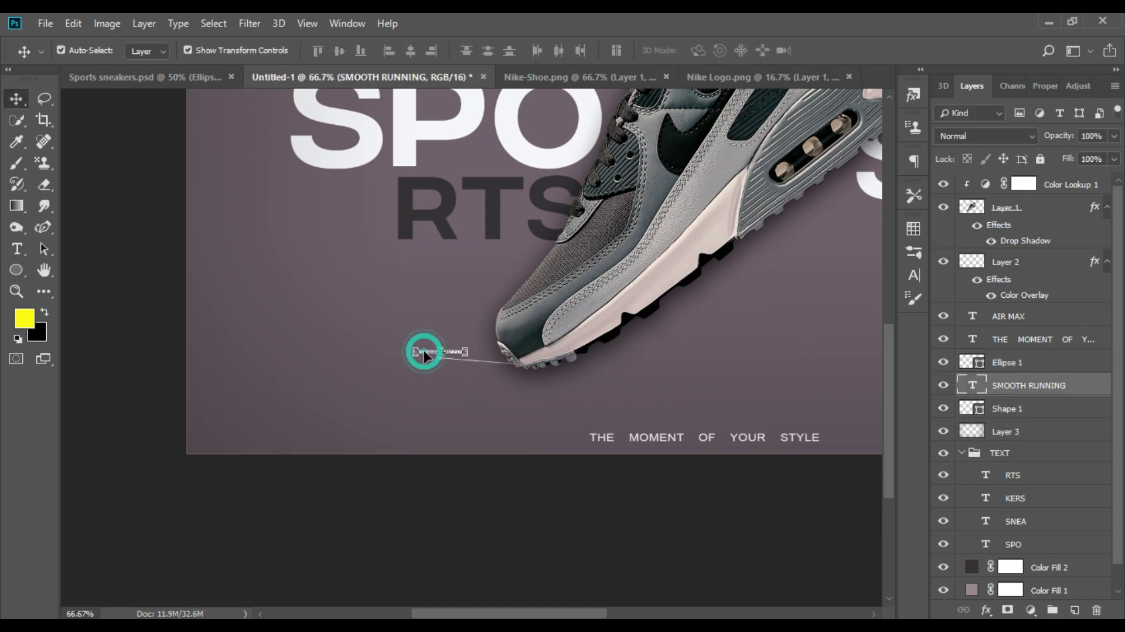
key(ctrl+plus)
key(ctrl+plus)
key(ctrl+t)
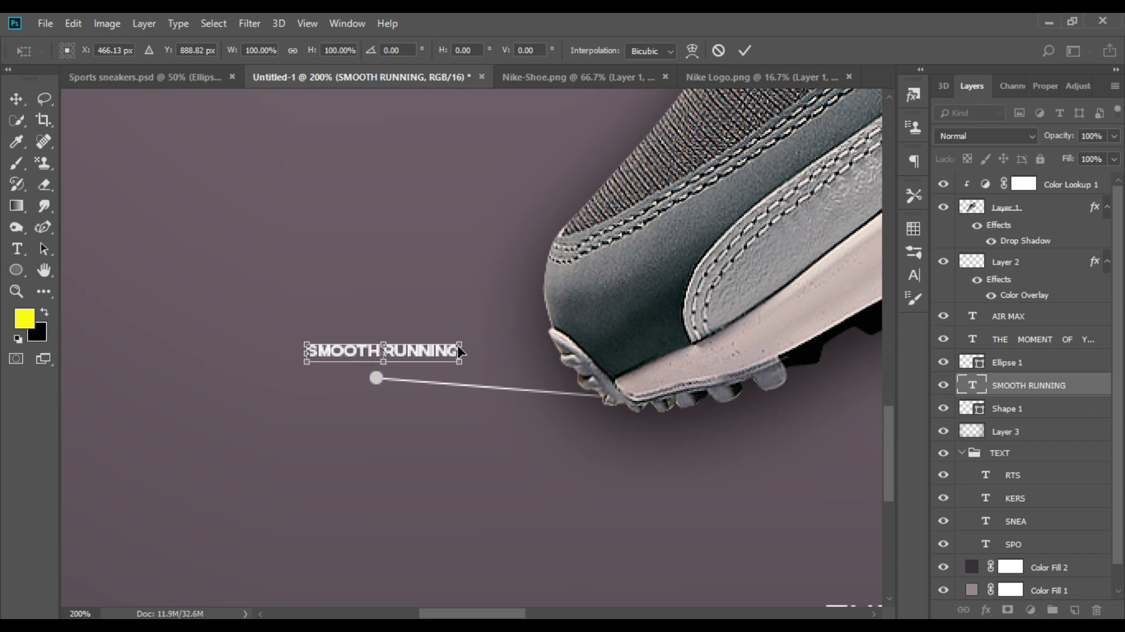
drag(460, 350, 467, 358)
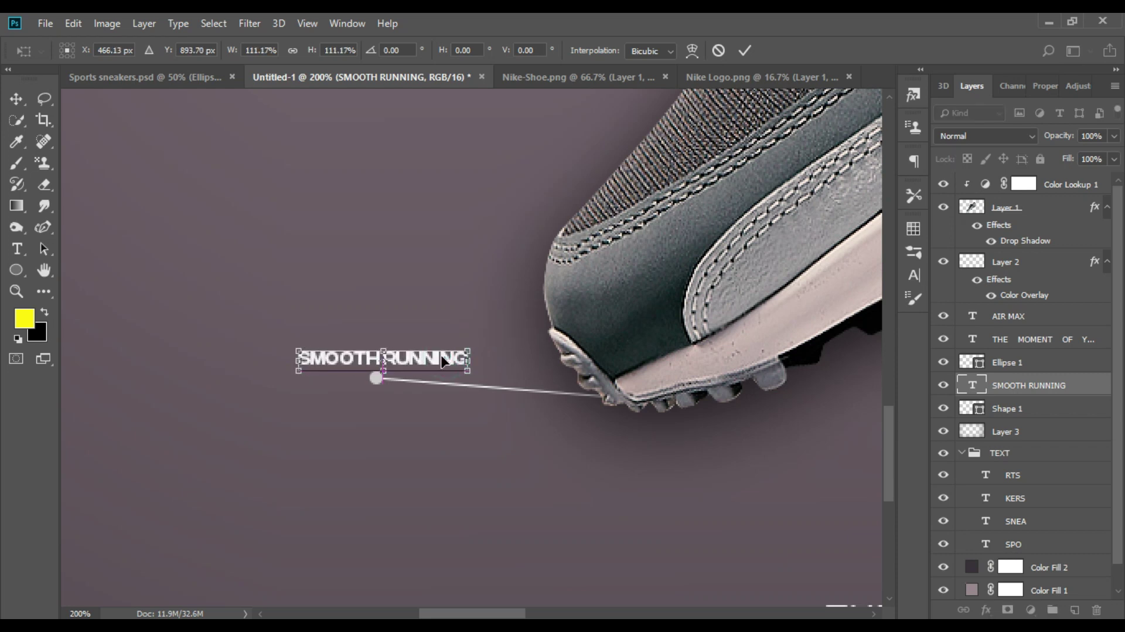
key(Return)
click(443, 460)
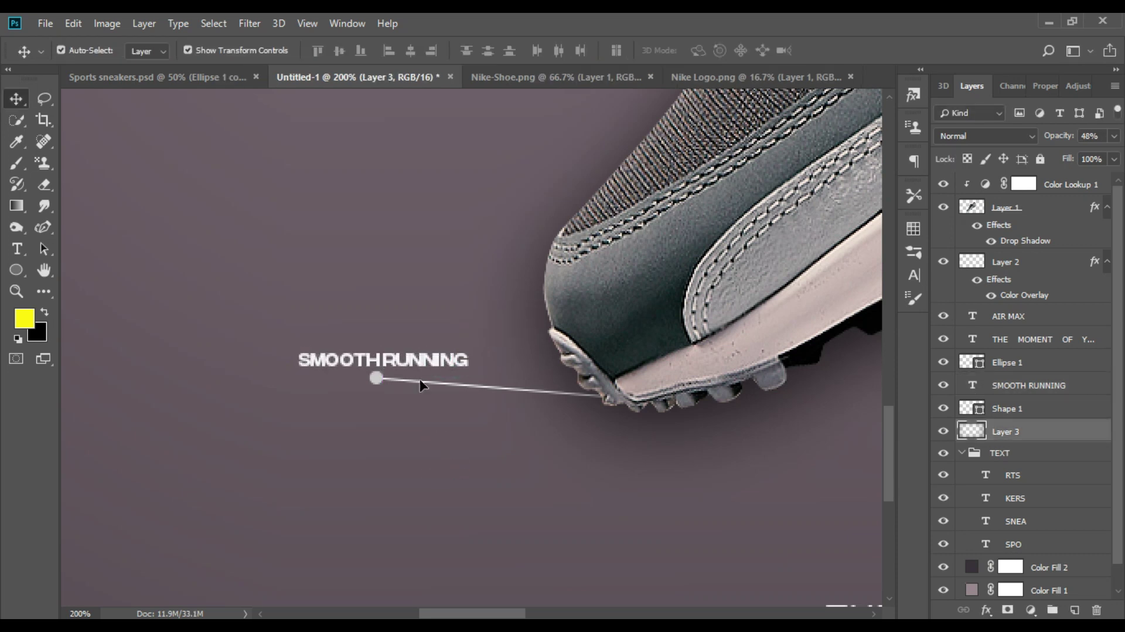
click(997, 385)
key(ctrl+minus)
key(ctrl+minus)
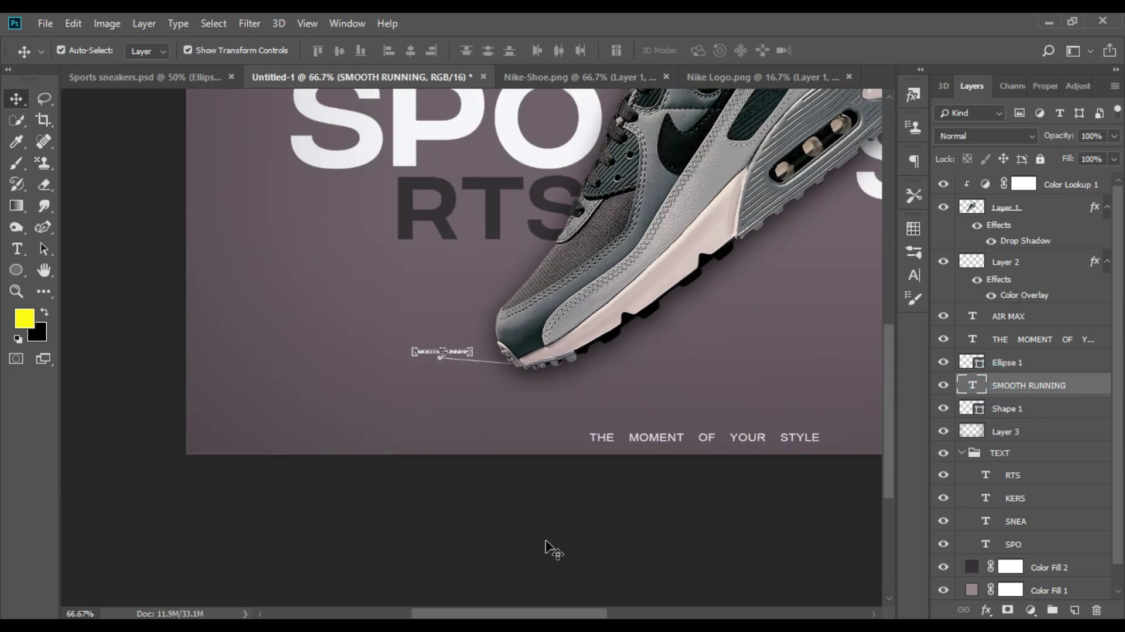
click(545, 549)
key(ctrl+plus)
key(ctrl+plus)
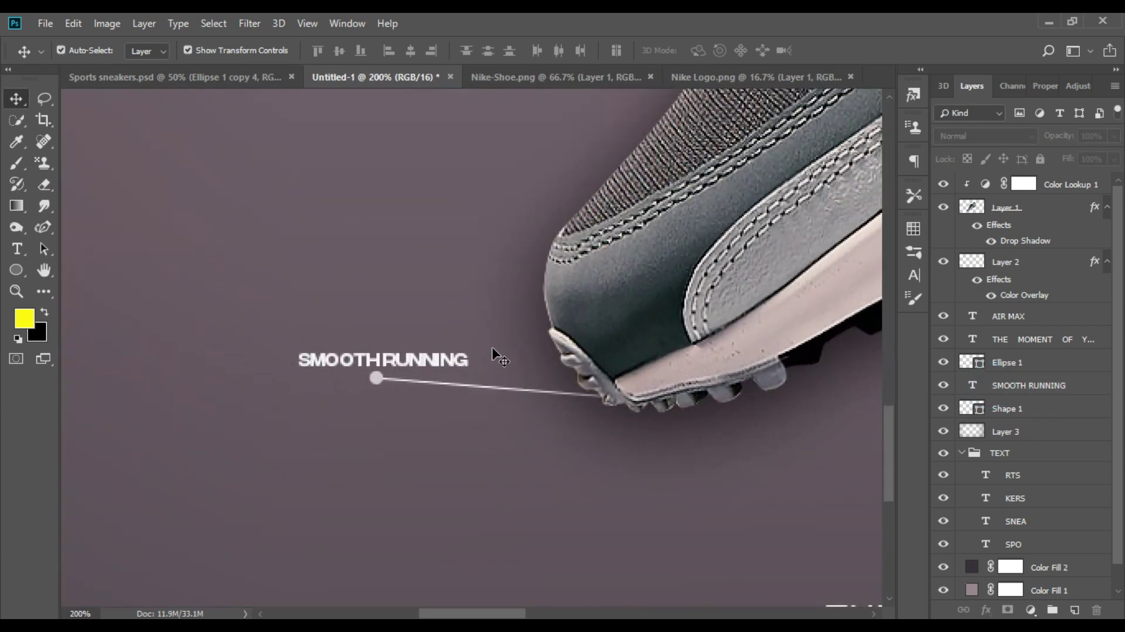
Widen the letter spacing of SMOOTH RUNNING in the Character panel
double_click(972, 385)
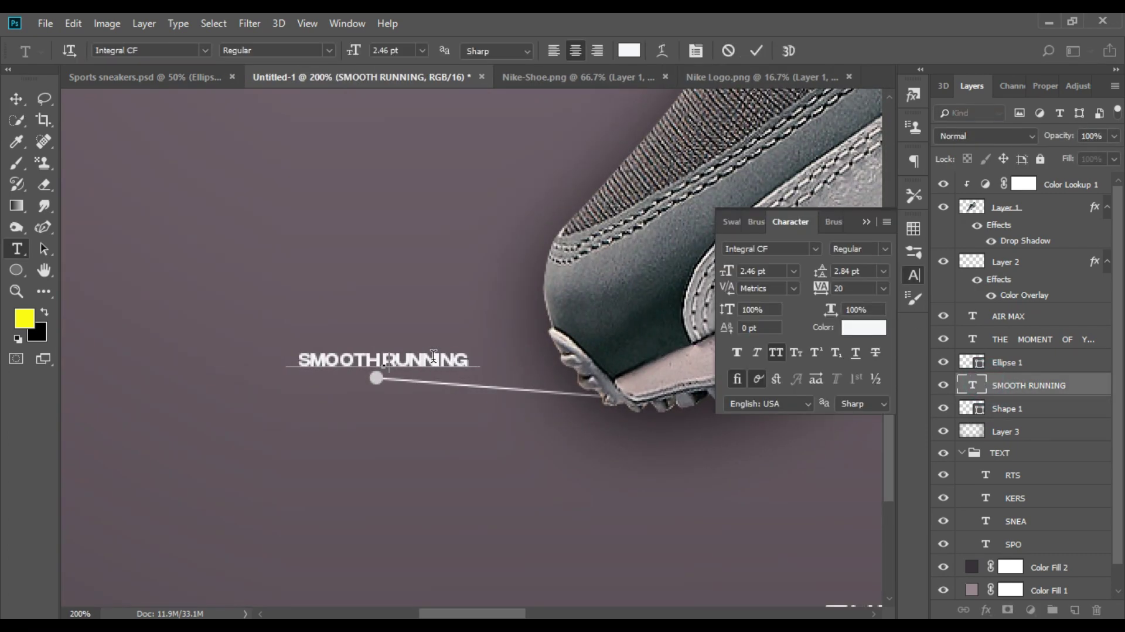
click(914, 275)
click(914, 275)
key(Escape)
key(v)
click(469, 488)
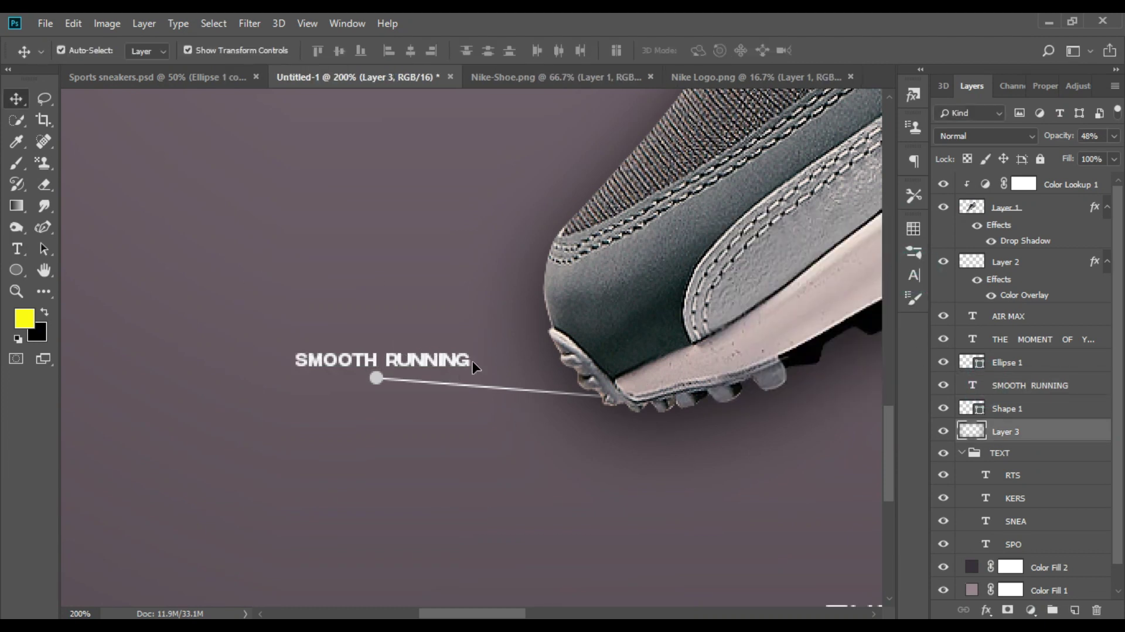
key(ctrl+minus)
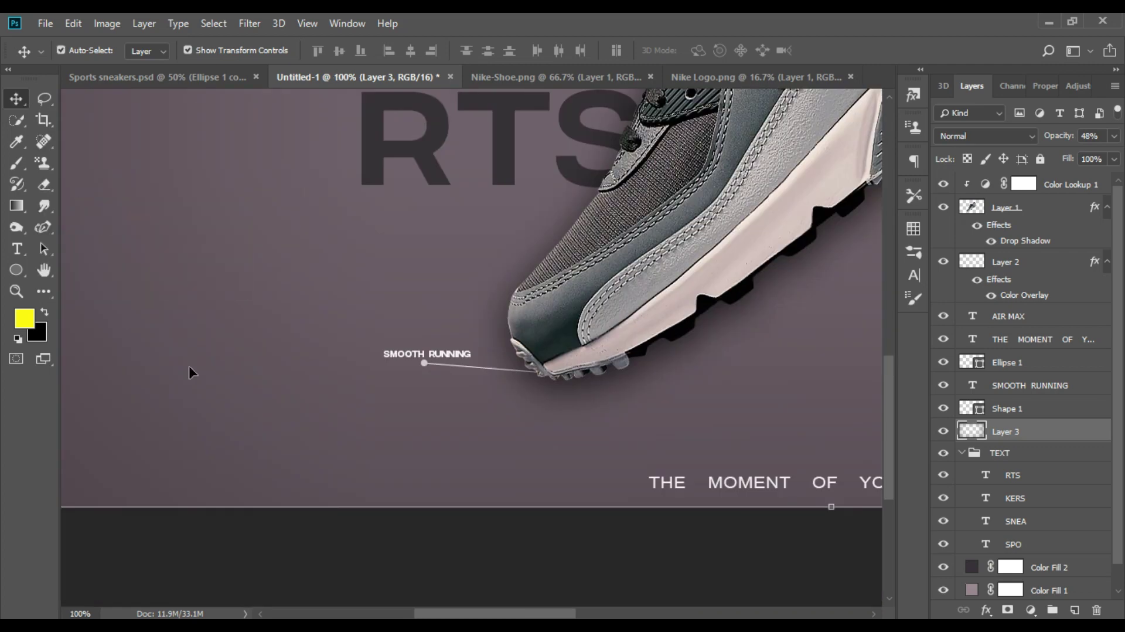
Copy and paste the Ellipse 1 dot and Shape 1 line
mouse_move(672, 350)
mouse_down()
mouse_move(603, 519)
mouse_move(580, 239)
mouse_up()
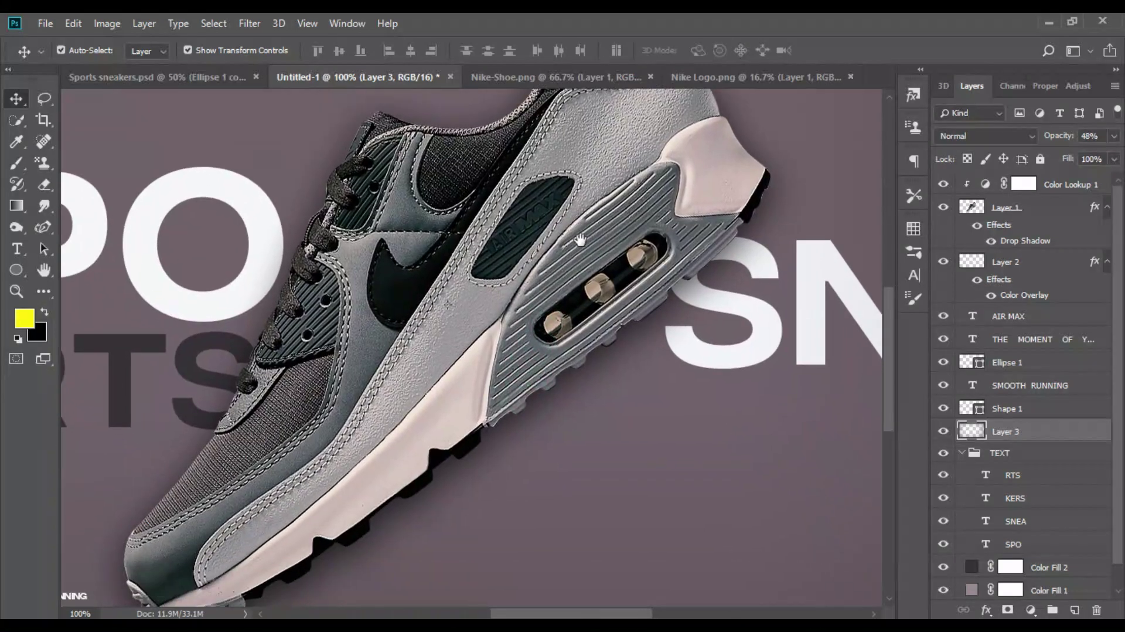
drag(218, 492, 239, 369)
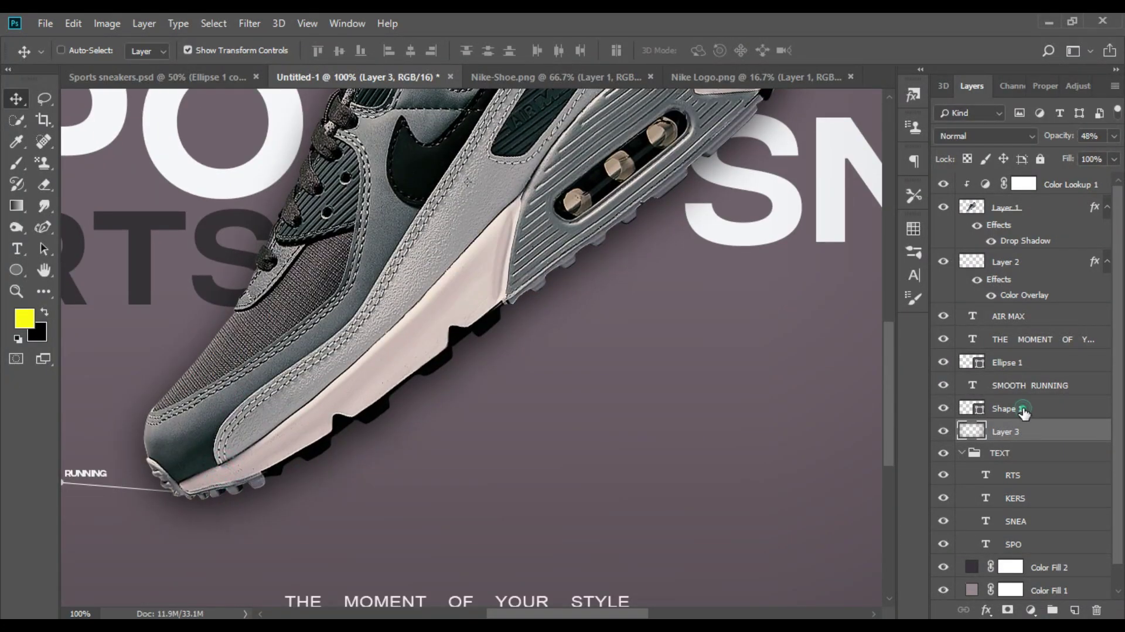
ctrl+click(1029, 410)
ctrl+click(846, 315)
scroll(762, 346, down, 1)
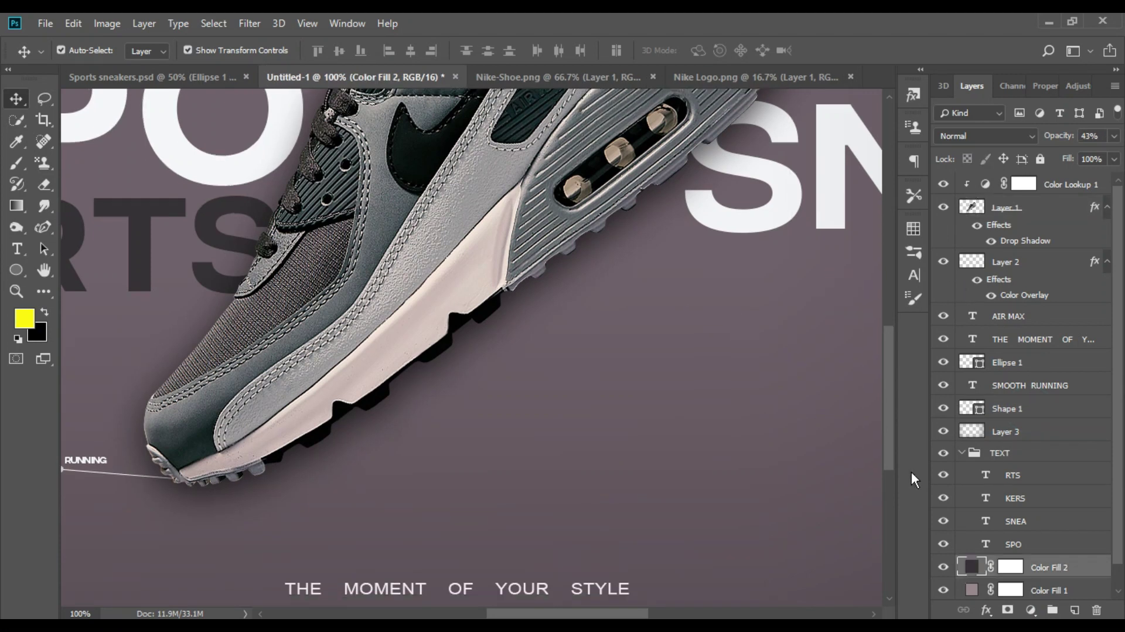
click(1043, 384)
click(1013, 366)
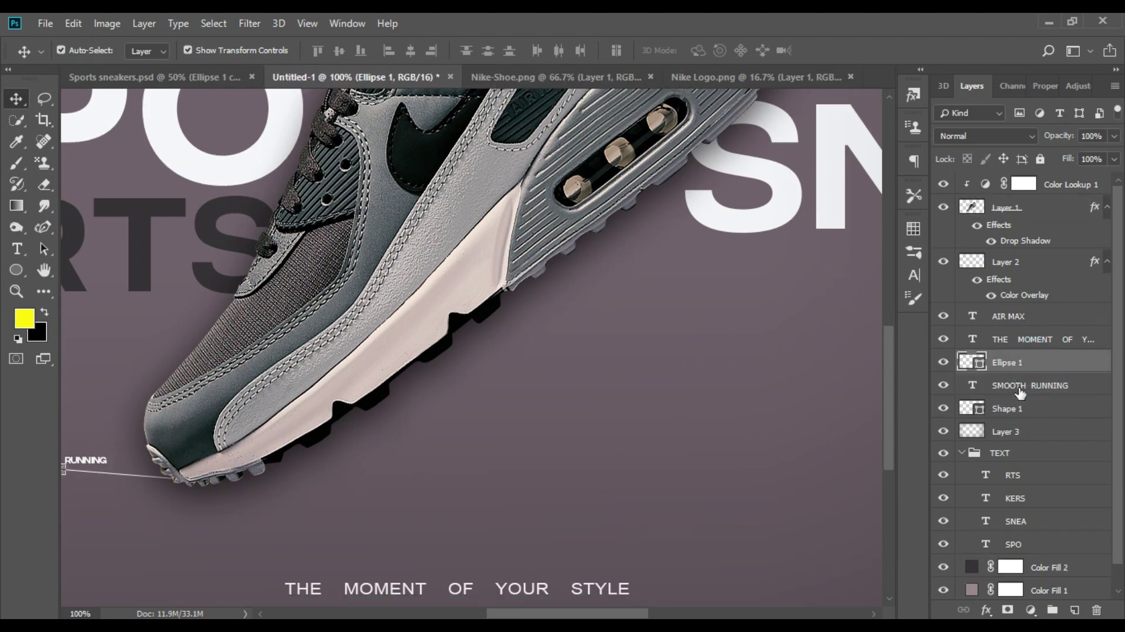
ctrl+click(1020, 409)
key(ctrl+c)
key(ctrl+v)
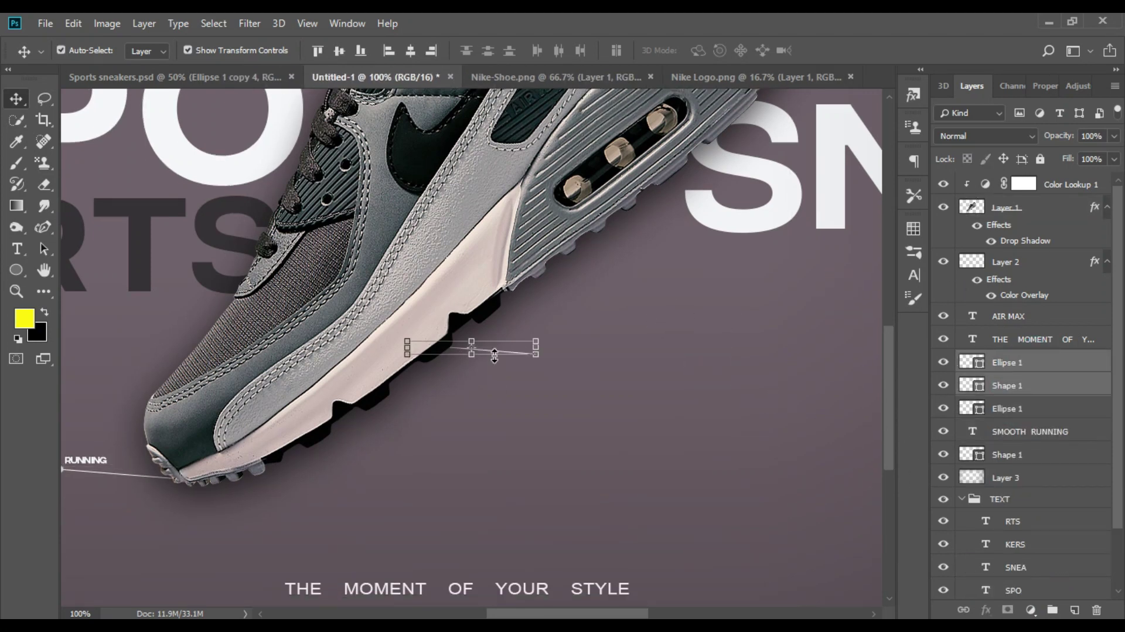
Nudge the pasted dot and line up and right toward the shoe's heel
drag(504, 332, 521, 343)
scroll(1031, 410, down, 2)
click(1006, 386)
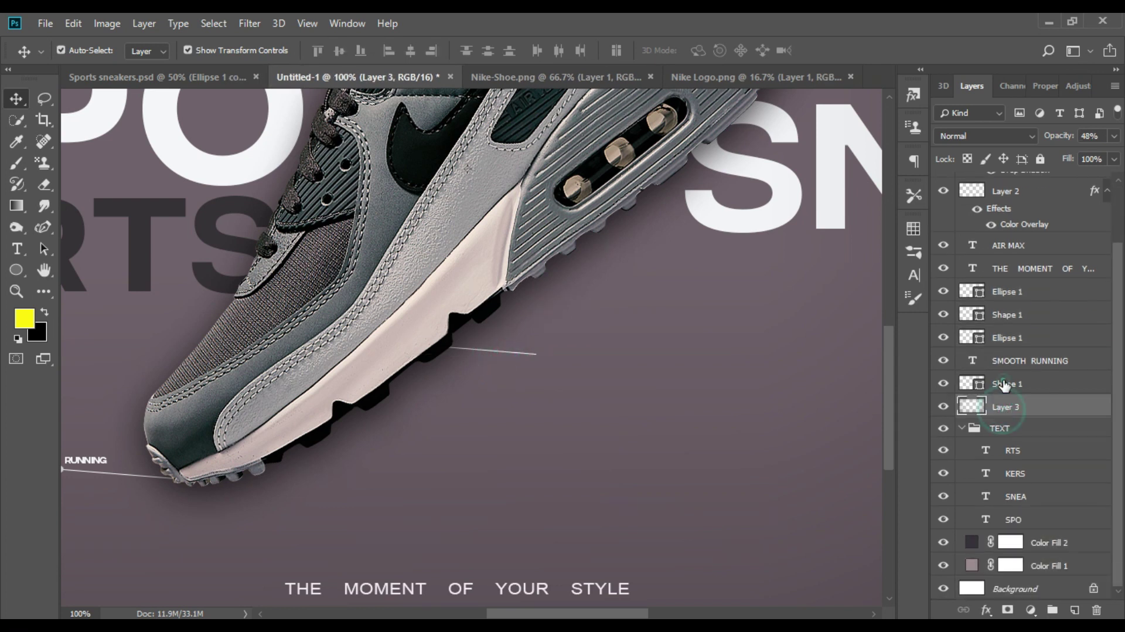
click(1014, 362)
ctrl+click(1011, 385)
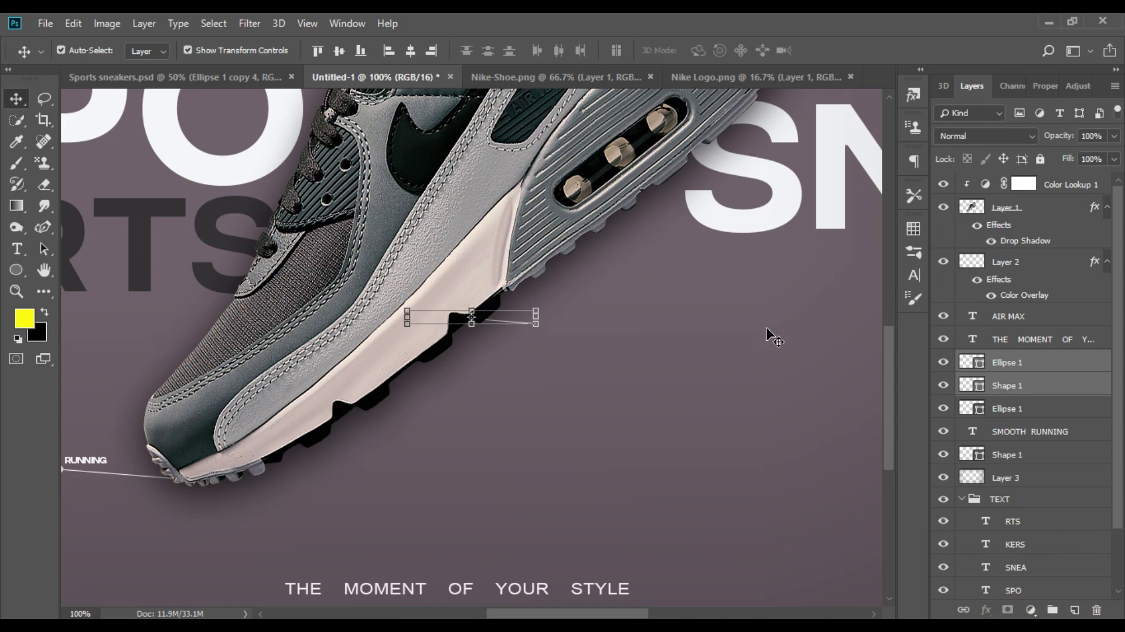
key(ctrl+minus)
key(shift+Up)
key(shift+Up)
key(shift+Up)
key(shift+Up)
key(shift+Up)
key(shift+Up)
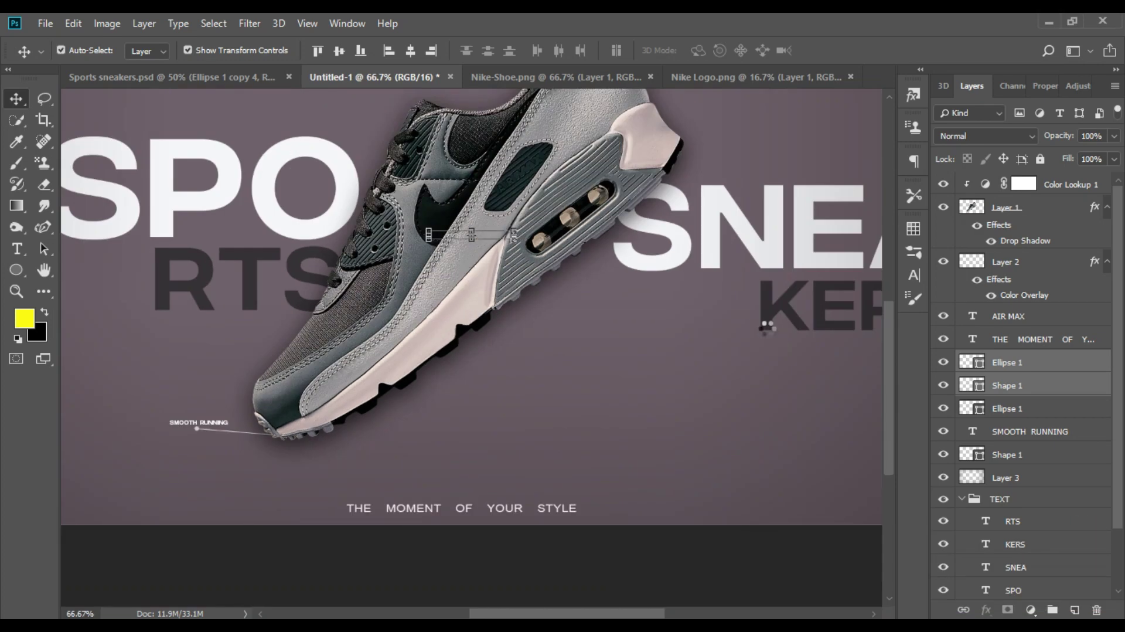
key(shift+Up)
key(shift+Up)
key(shift+Up)
key(shift+Up)
key(shift+Up)
key(shift+Up)
key(shift+Right)
key(shift+Right)
key(shift+Right)
key(shift+Right)
key(shift+Right)
key(shift+Right)
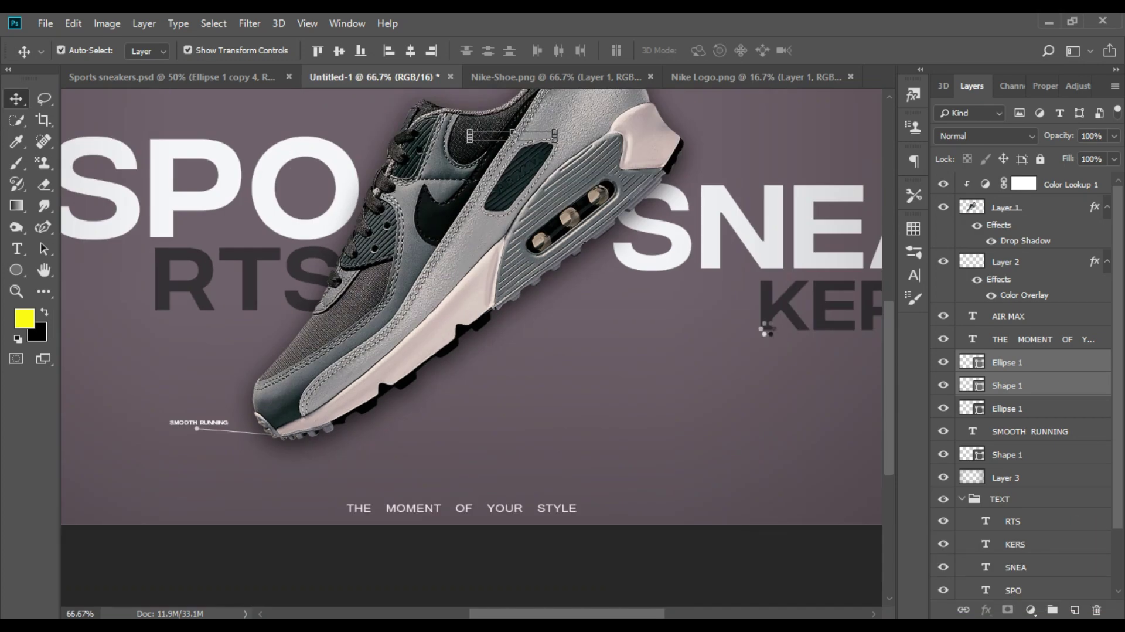
key(shift+Right)
key(shift+Right)
key(shift+Right)
key(shift+Right)
key(shift+Right)
key(shift+Right)
key(shift+Right)
key(shift+Right)
key(shift+Right)
key(shift+Right)
key(shift+Right)
key(shift+Right)
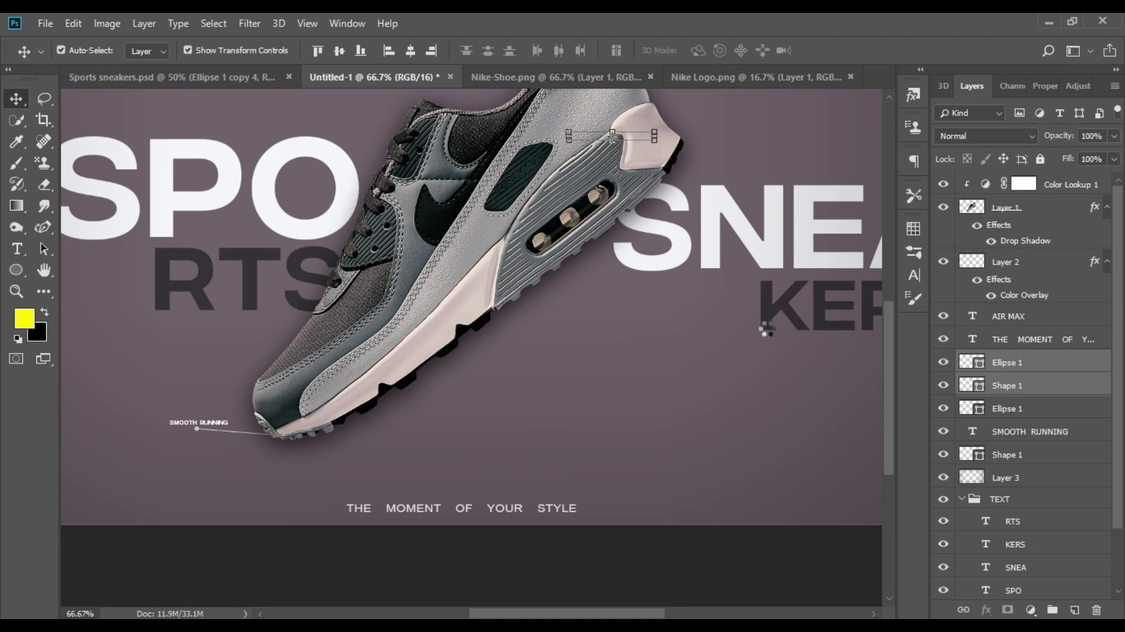
key(shift+Right)
key(shift+Right)
key(shift+Right)
key(shift+Right)
key(shift+Right)
key(shift+Right)
Rotate the copied callout line to point up and to the right
key(ctrl+plus)
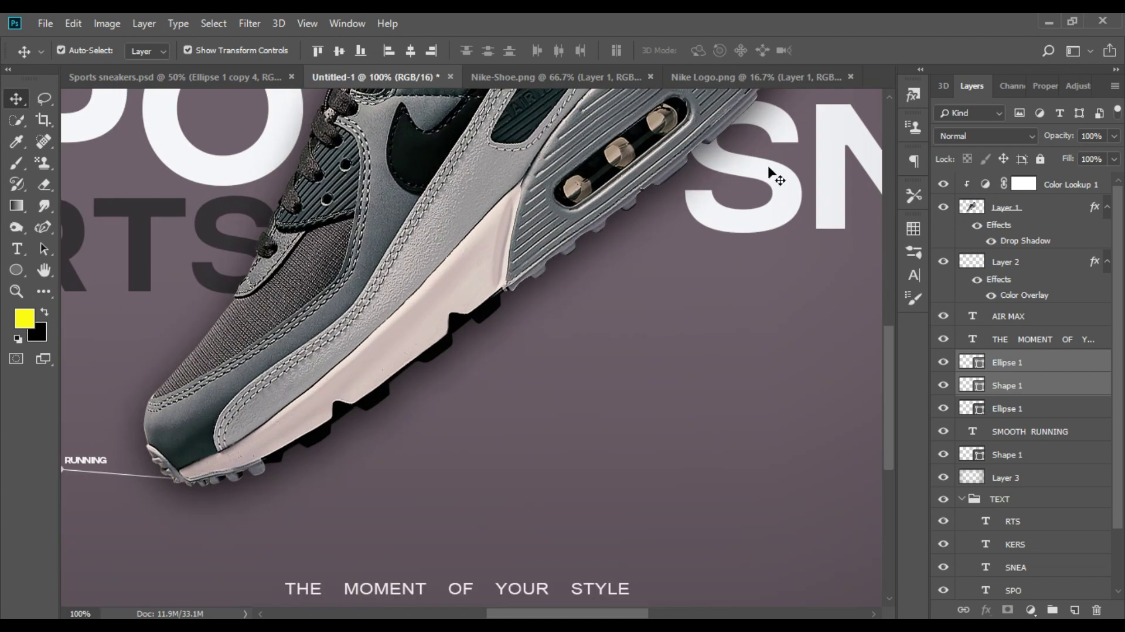
scroll(608, 239, up, 5)
scroll(608, 238, right, 5)
key(ctrl+t)
mouse_move(607, 239)
mouse_down()
mouse_move(488, 271)
mouse_move(478, 249)
mouse_move(492, 237)
mouse_up()
key(Return)
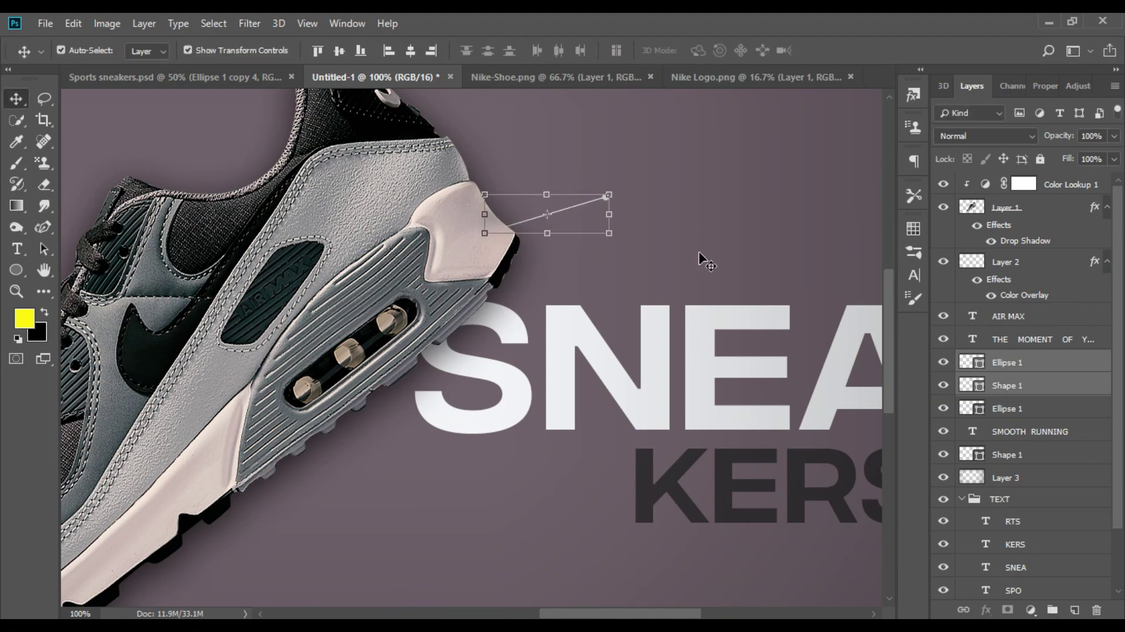
click(700, 256)
Add a small SPEED RUNNING label at the line's end and drag a circle near the heel
click(18, 249)
click(604, 241)
text(SPEED)
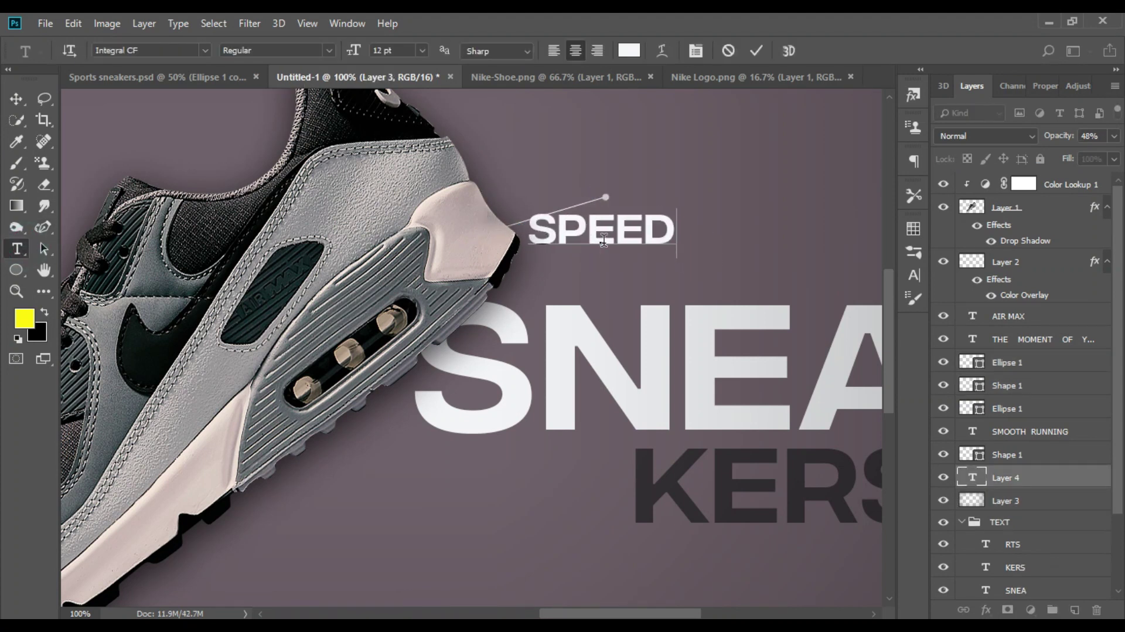
text( RUNNING)
key(ctrl+Return)
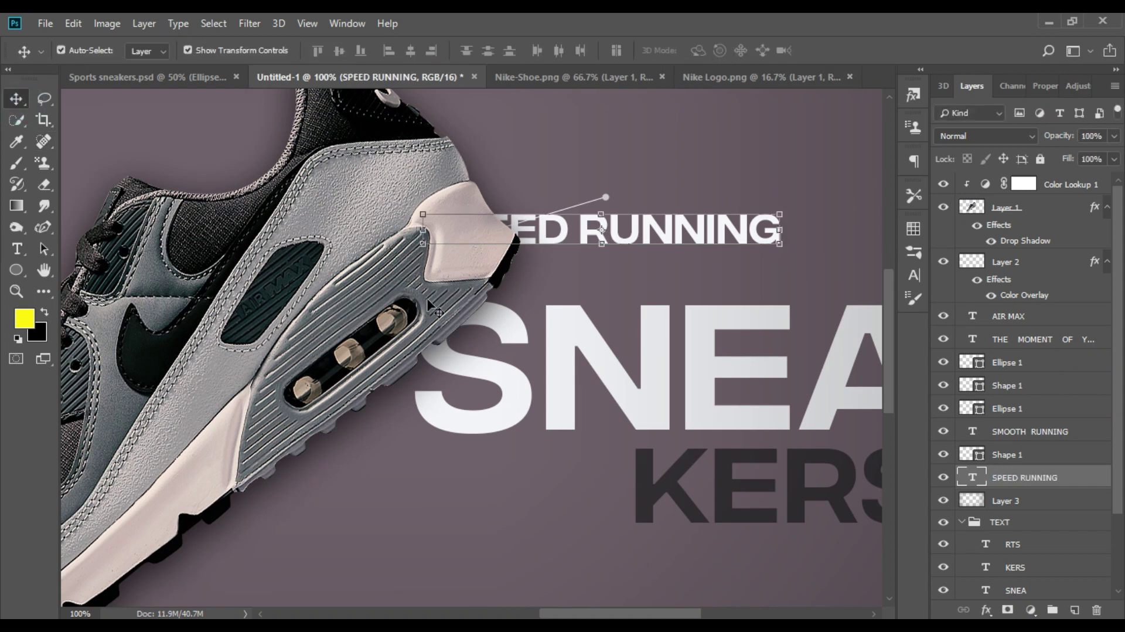
key(ctrl+t)
mouse_move(422, 205)
mouse_down()
mouse_move(661, 209)
mouse_move(568, 188)
mouse_up()
key(Return)
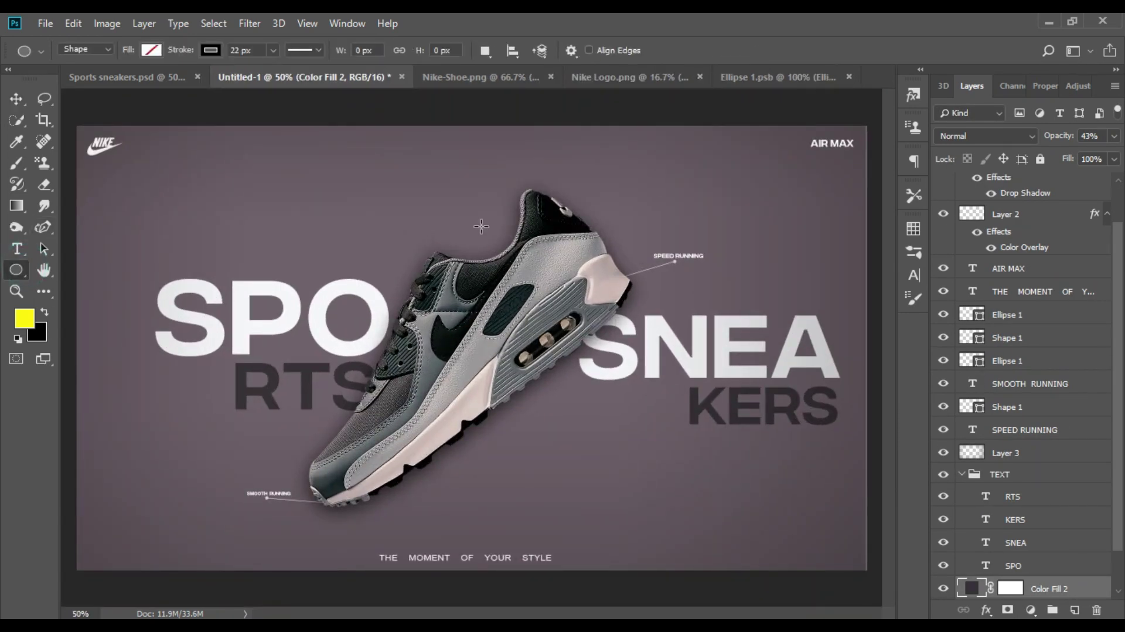
drag(692, 189, 573, 309)
Finish the circle shape with a white fill and no stroke
click(210, 50)
click(139, 82)
click(151, 49)
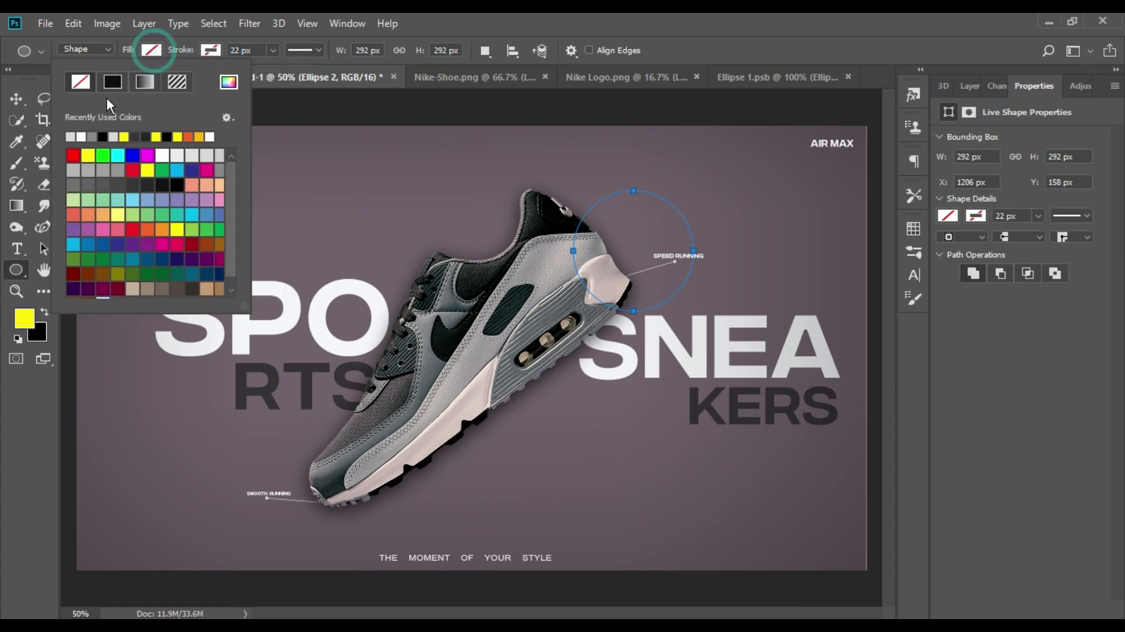
click(71, 136)
click(16, 99)
Add Bevel & Emboss to the Ellipse 2 circle with a near-black 030007 highlight colour
click(972, 86)
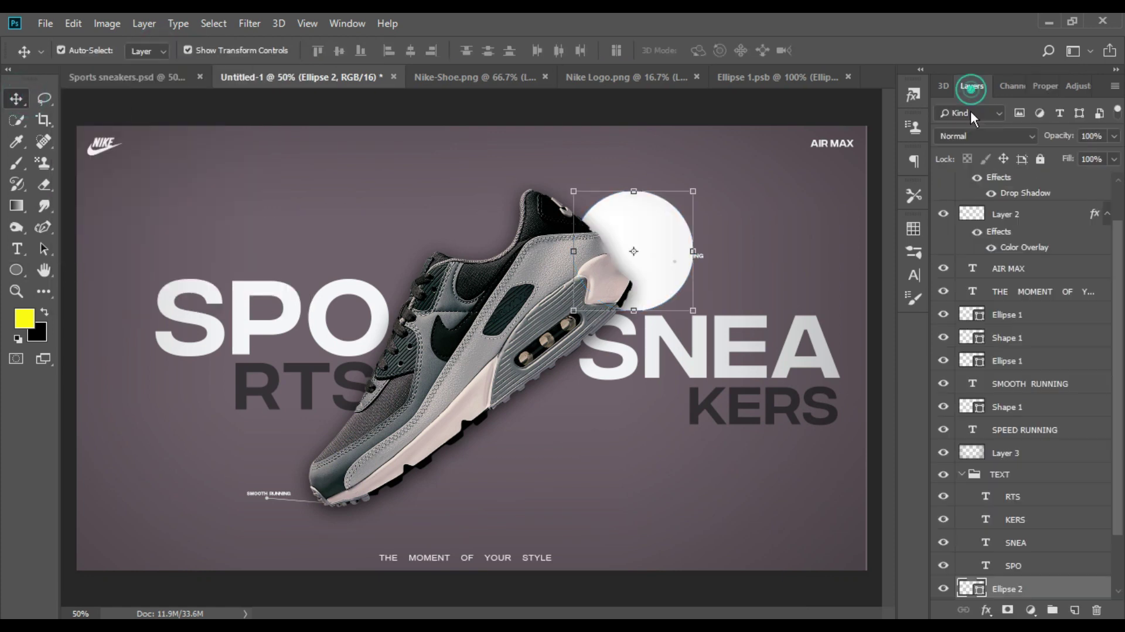
scroll(1034, 486, down, 3)
double_click(1080, 519)
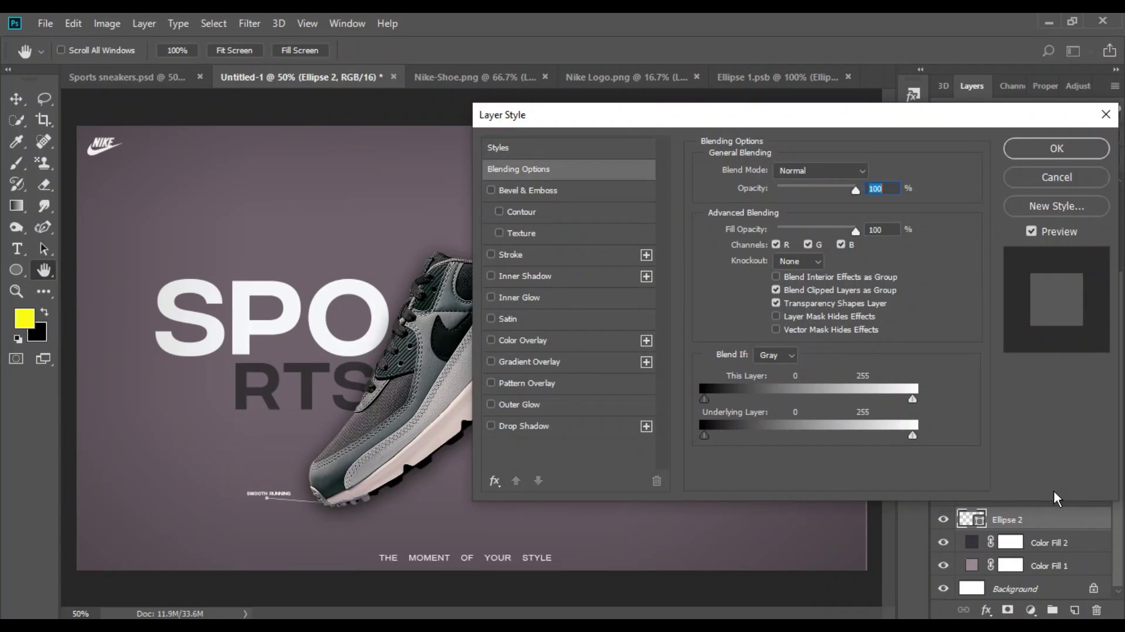
click(522, 190)
click(877, 316)
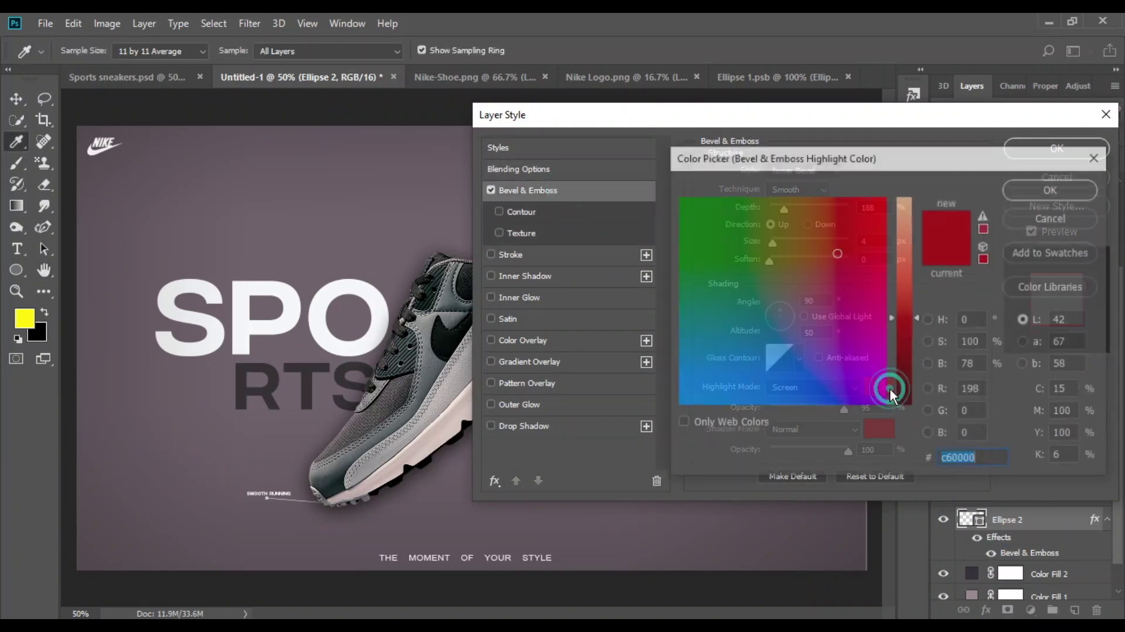
click(1025, 320)
double_click(974, 458)
key(BackSpace)
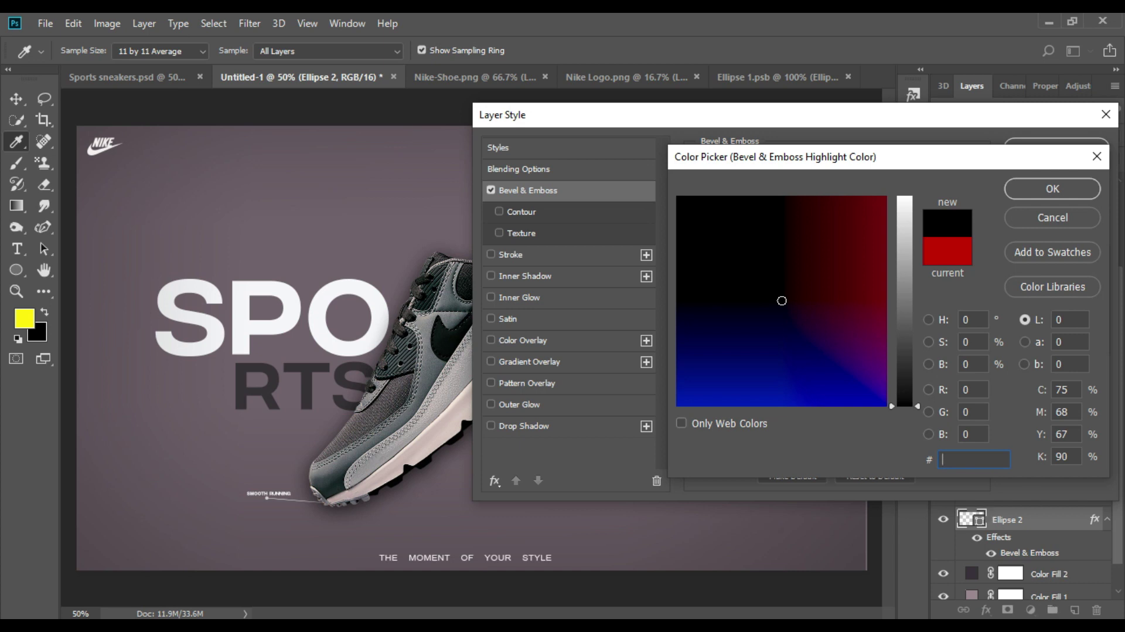
text(0300)
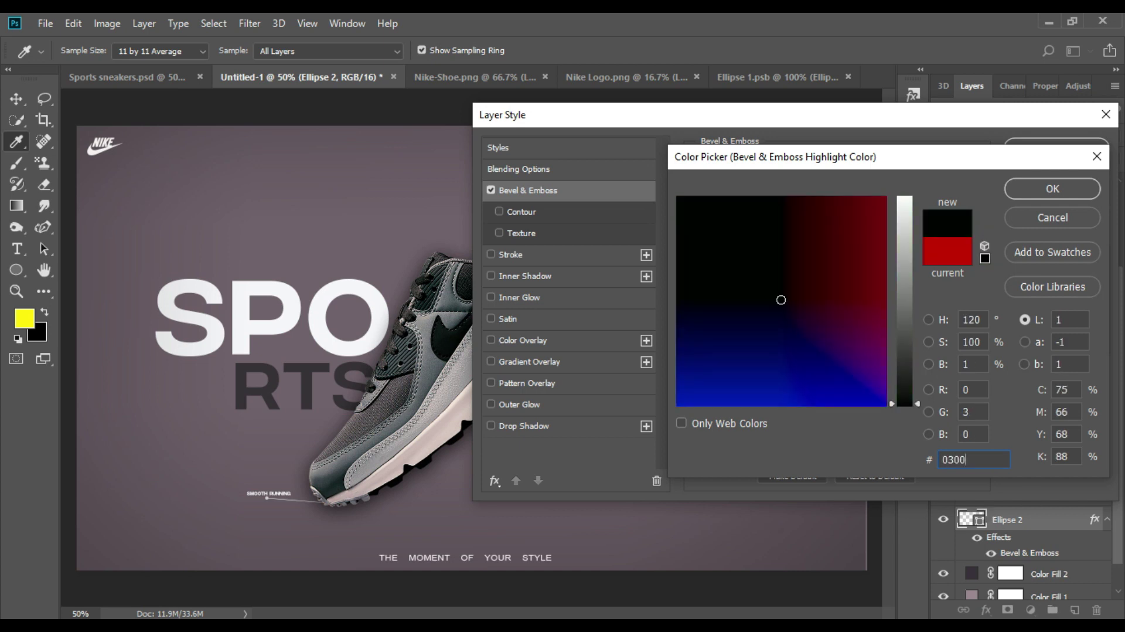
text(0)
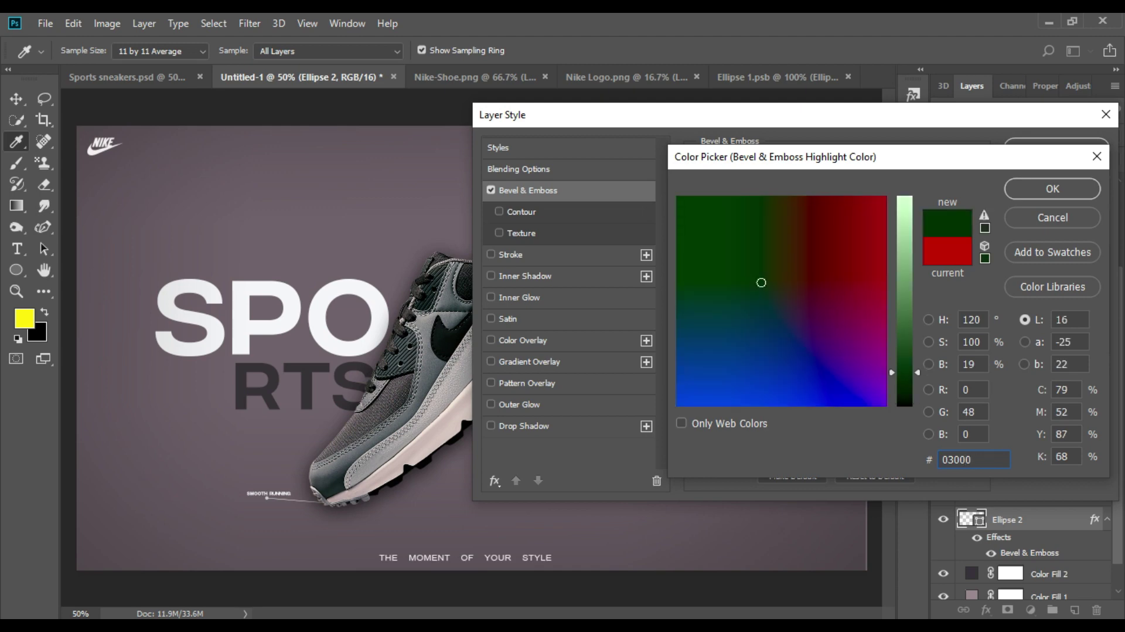
text(7)
click(1050, 189)
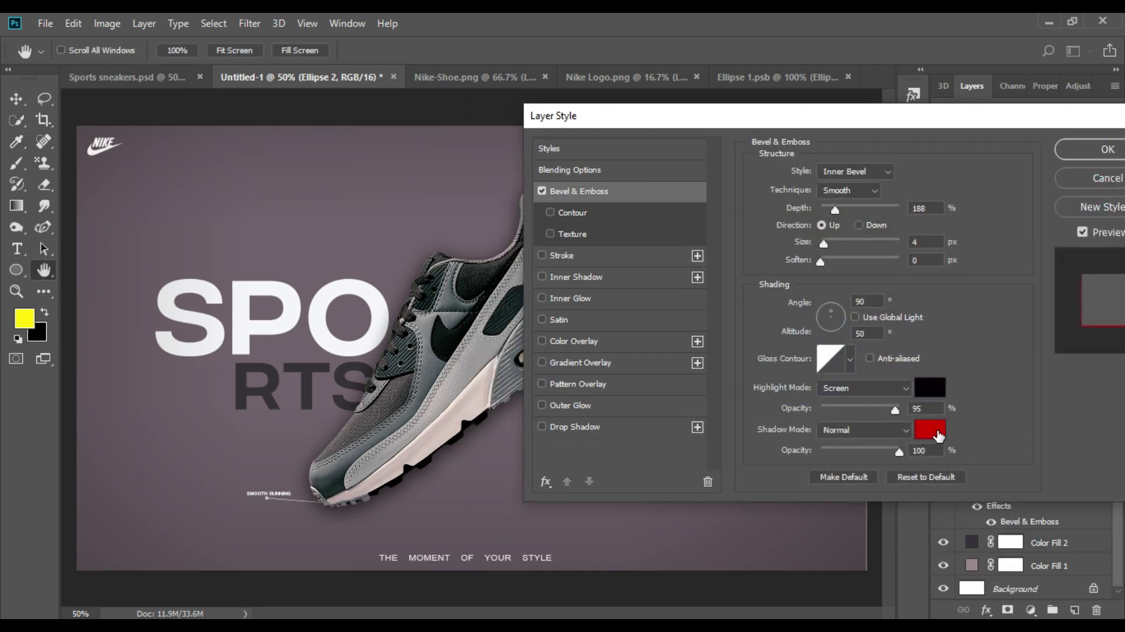
Set the bevel shadow colour to 160e19, lower depth and highlight opacity, and enable Inner Shadow
click(938, 431)
text(160e19)
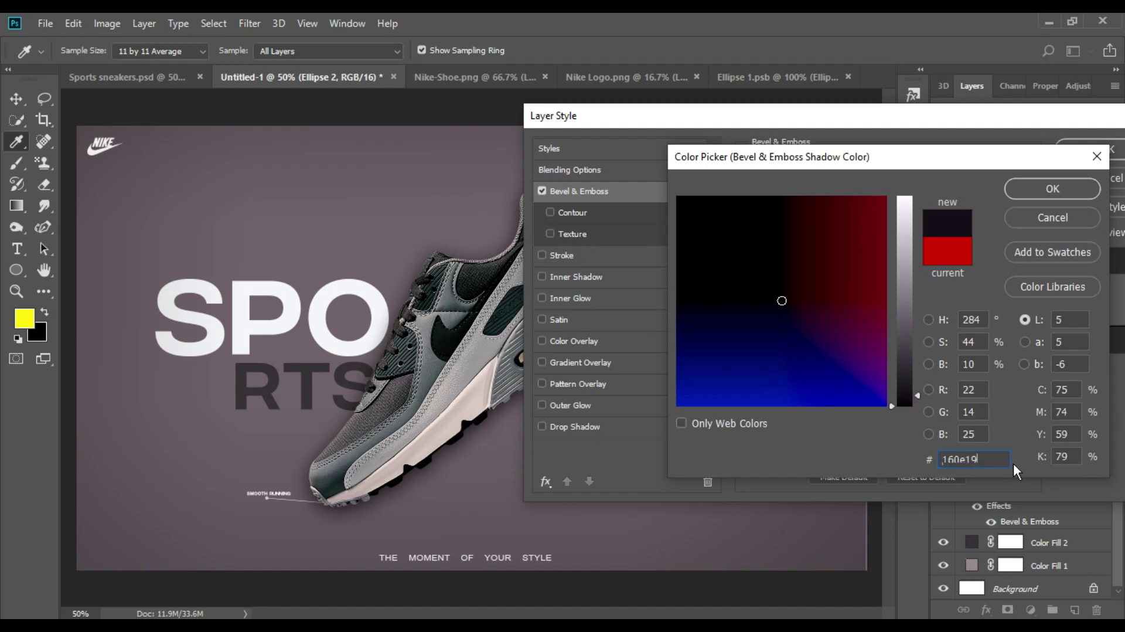
double_click(985, 459)
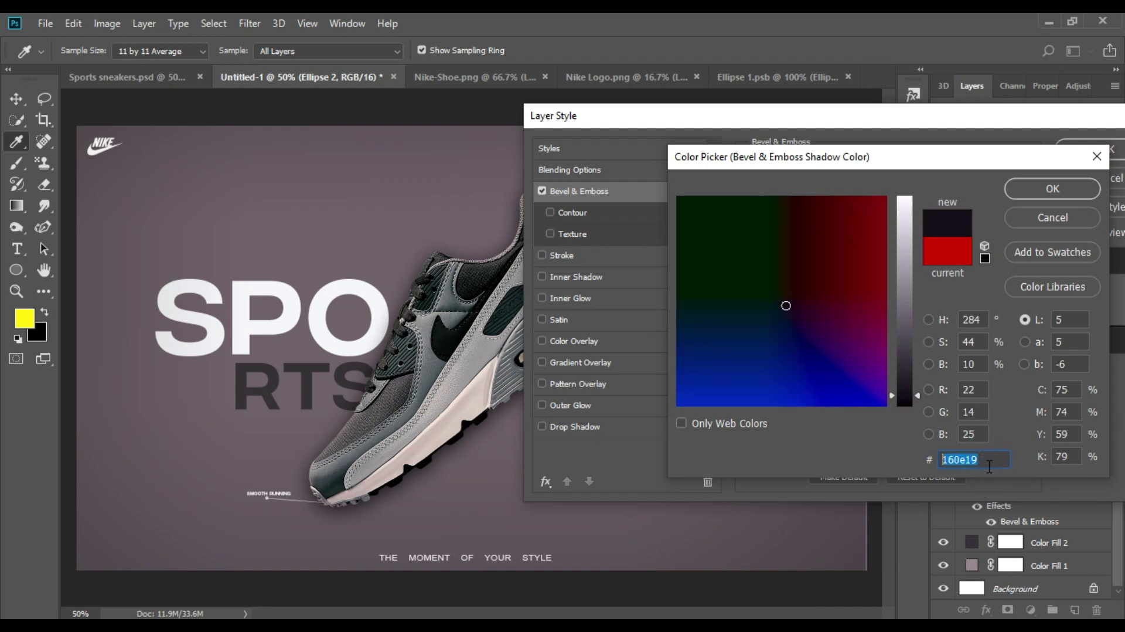
click(1048, 190)
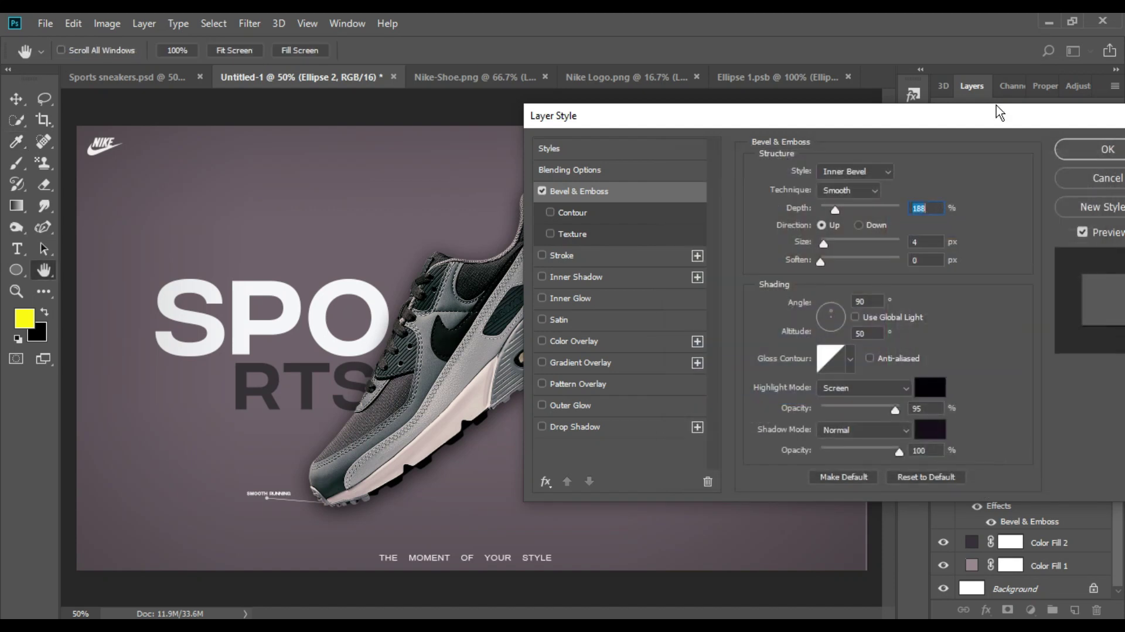
mouse_move(835, 207)
mouse_down()
mouse_move(826, 208)
mouse_move(831, 246)
mouse_move(857, 248)
mouse_up()
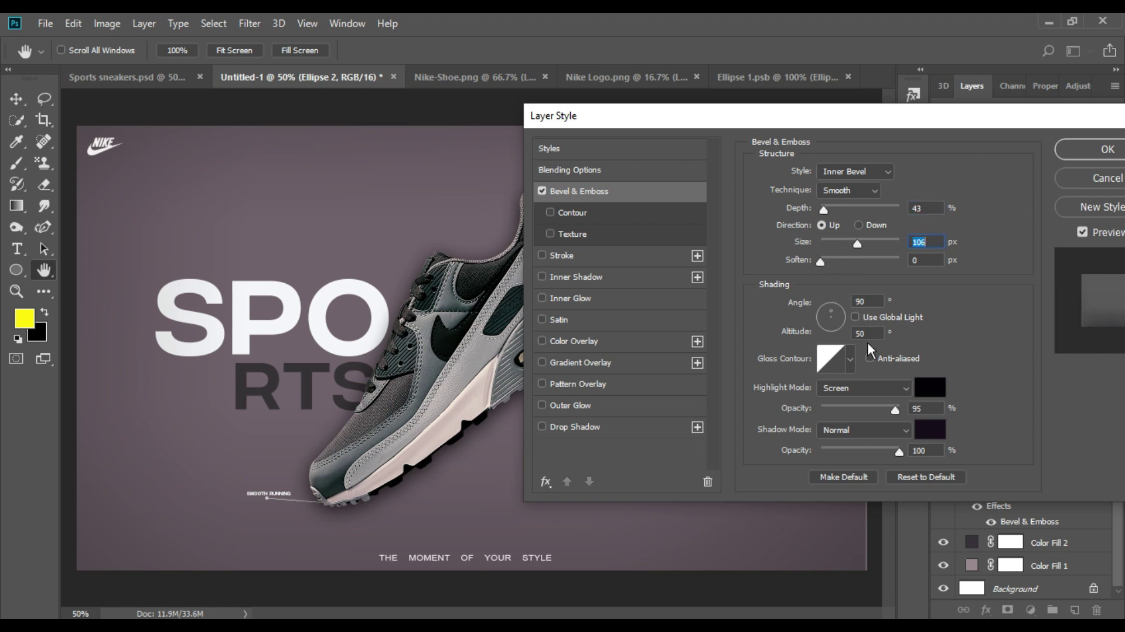
drag(894, 414, 895, 410)
drag(728, 131, 806, 114)
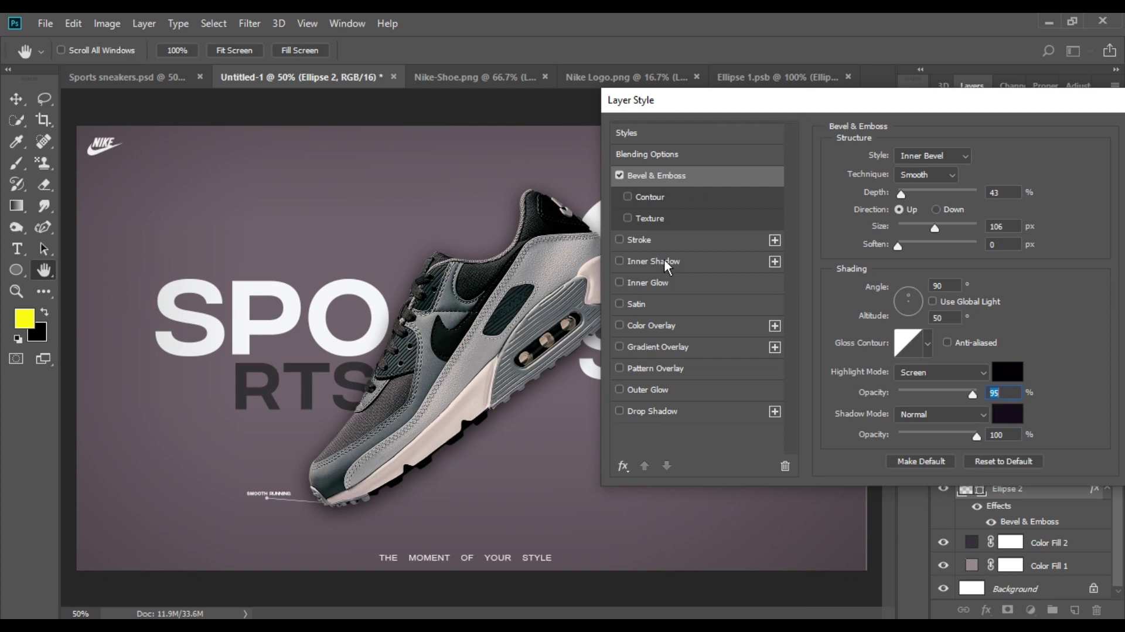
click(655, 261)
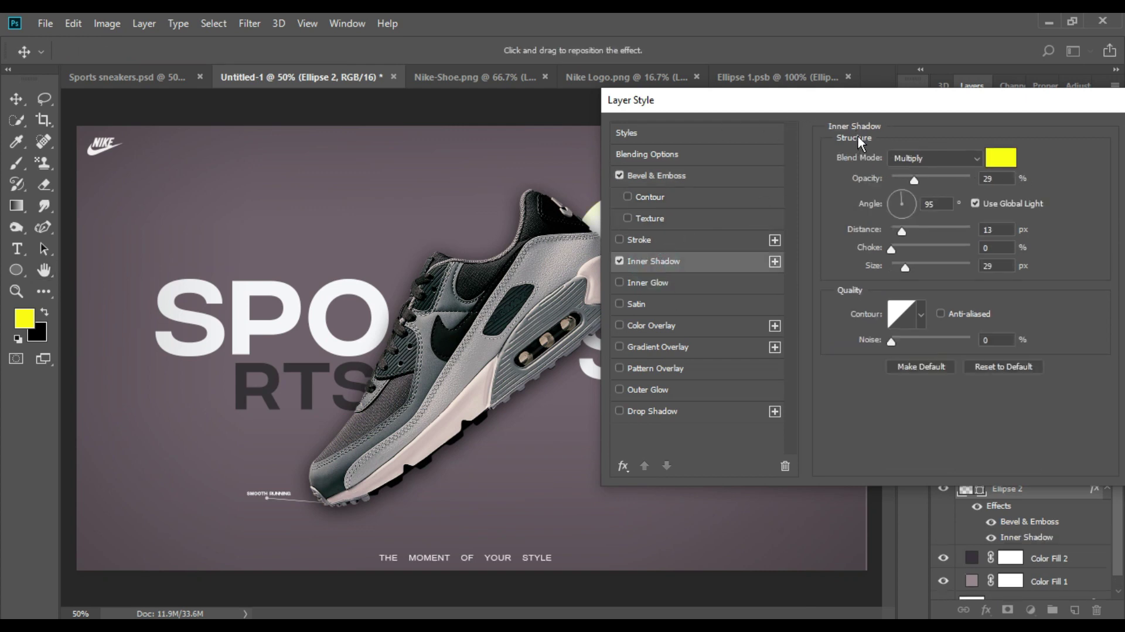
Make the inner shadow dark grey 2c2729 at 70% opacity and 109 px size, and apply
drag(915, 181, 946, 186)
drag(905, 266, 927, 272)
click(1000, 158)
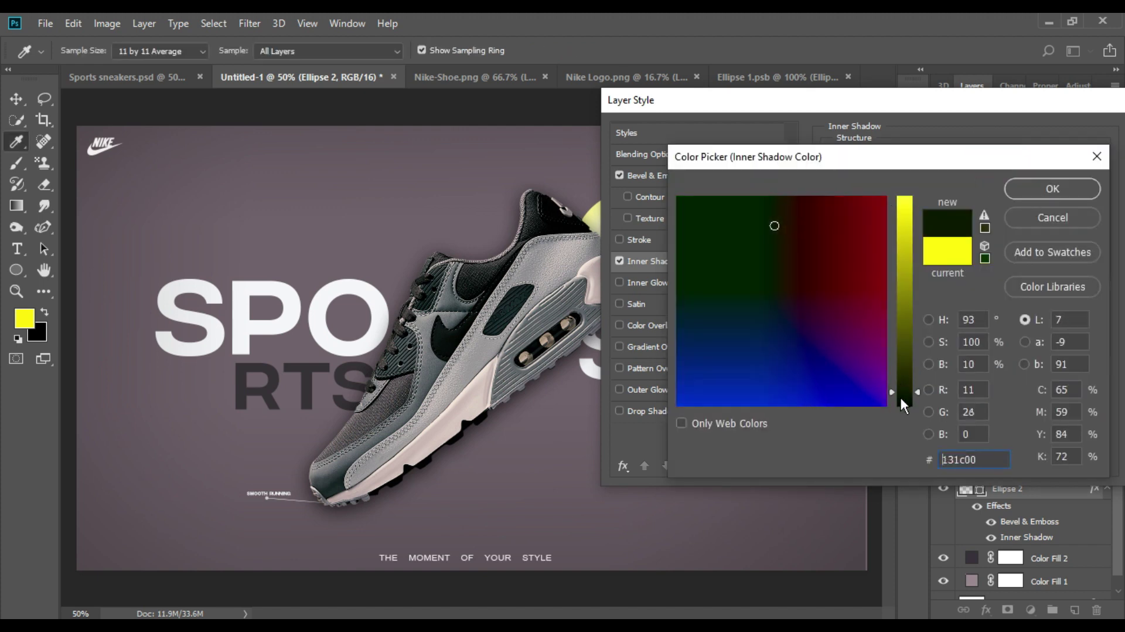
drag(895, 363, 897, 423)
click(782, 298)
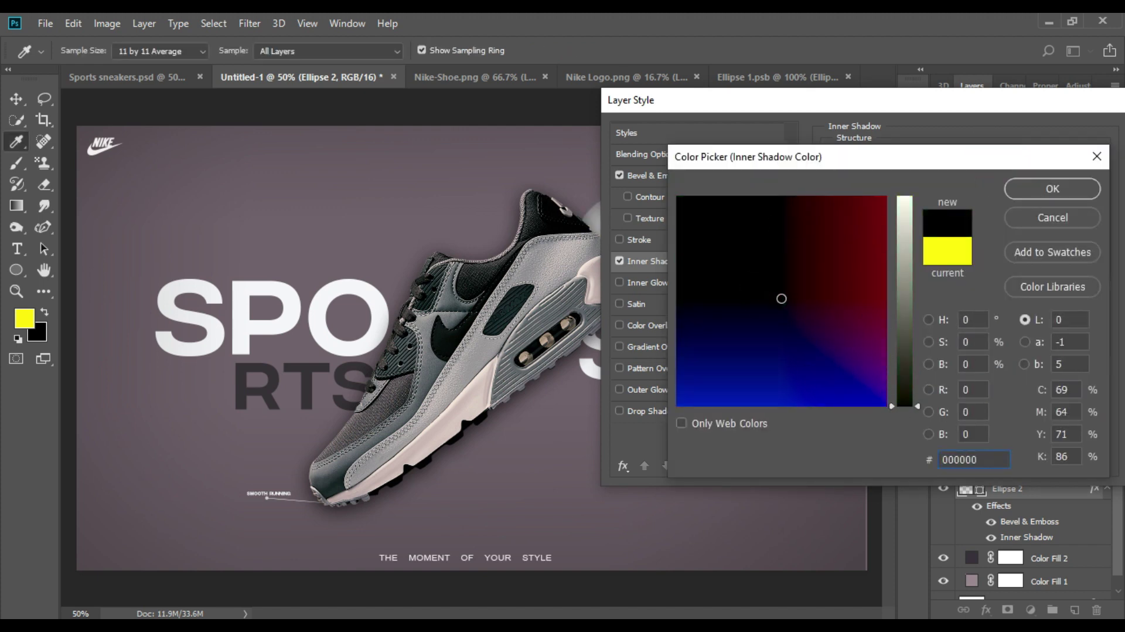
click(915, 375)
click(985, 458)
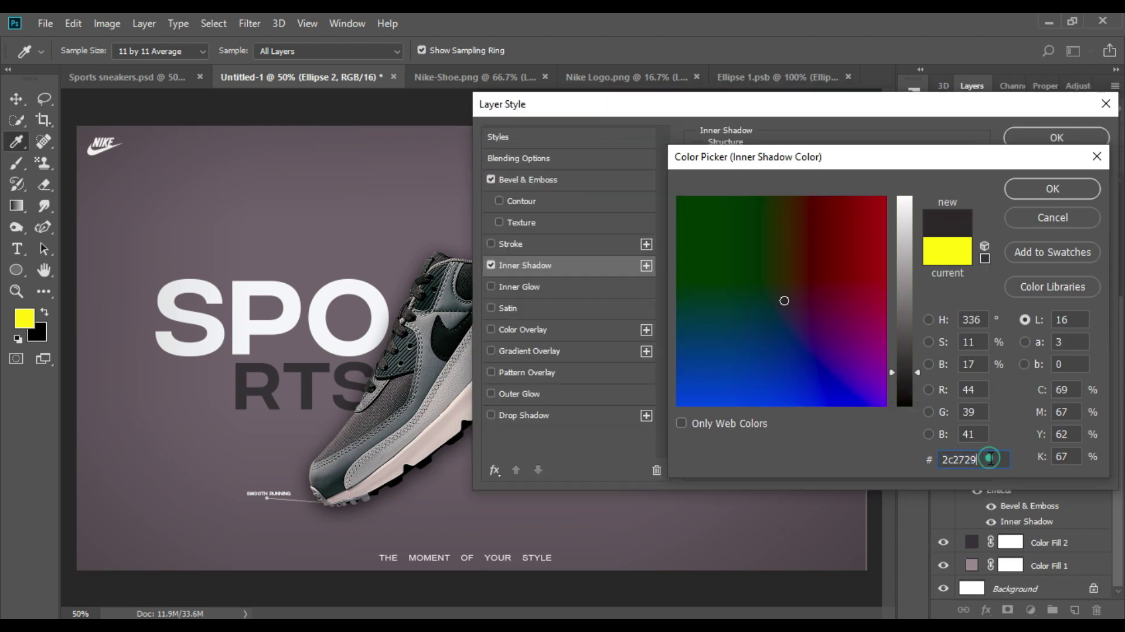
click(1041, 186)
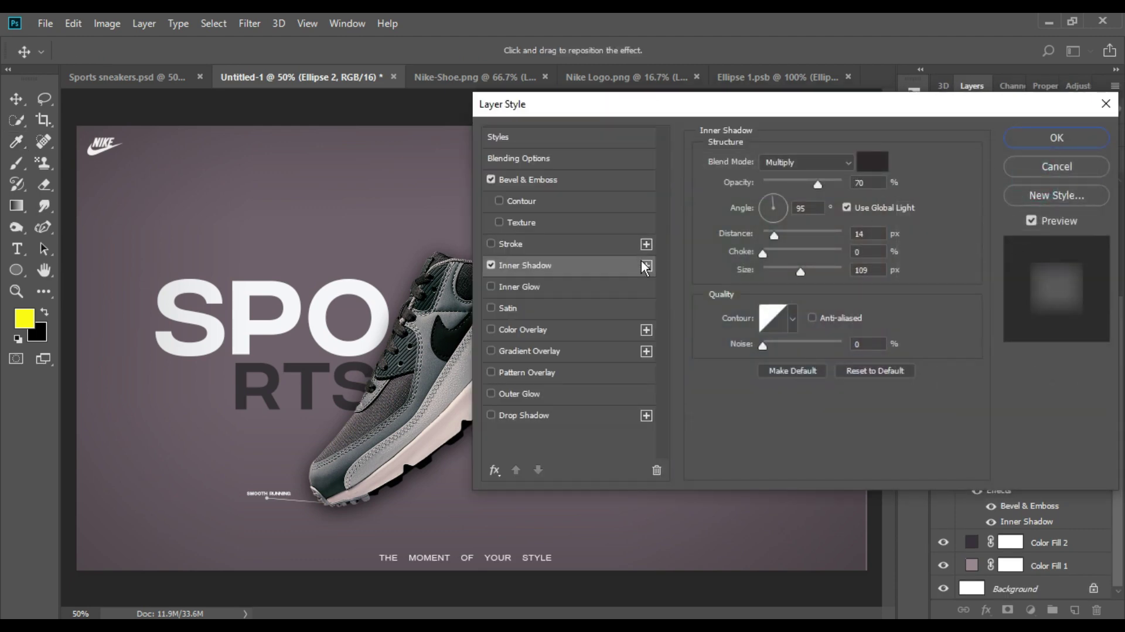
click(1025, 136)
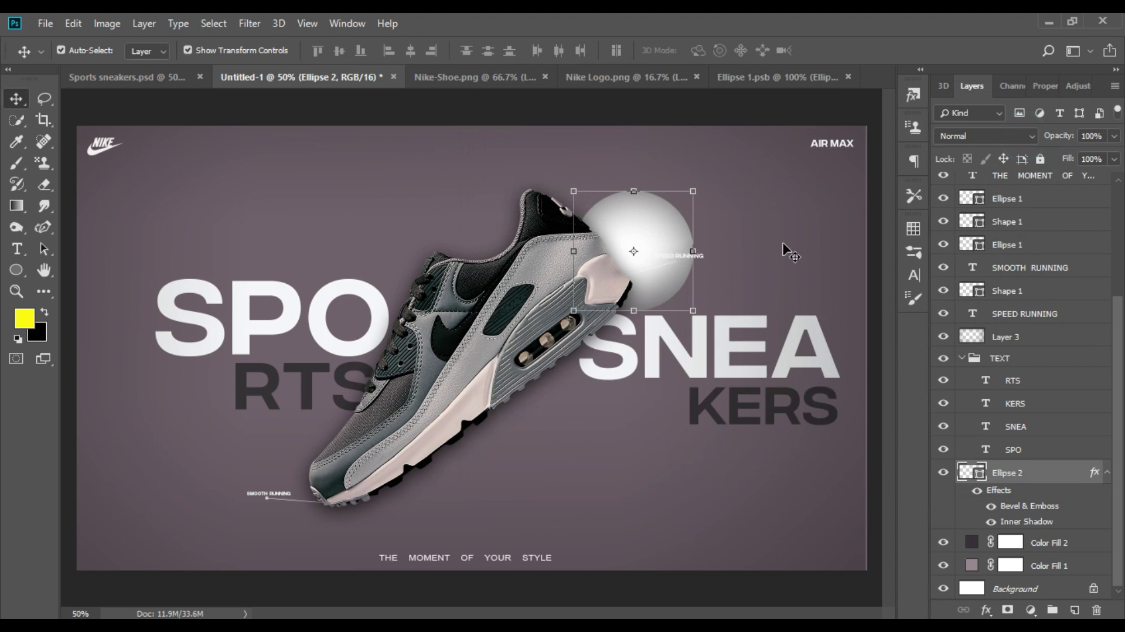
Add a 46% Color Overlay in dark grey 211f22 and enable Outer Glow on the circle
click(557, 328)
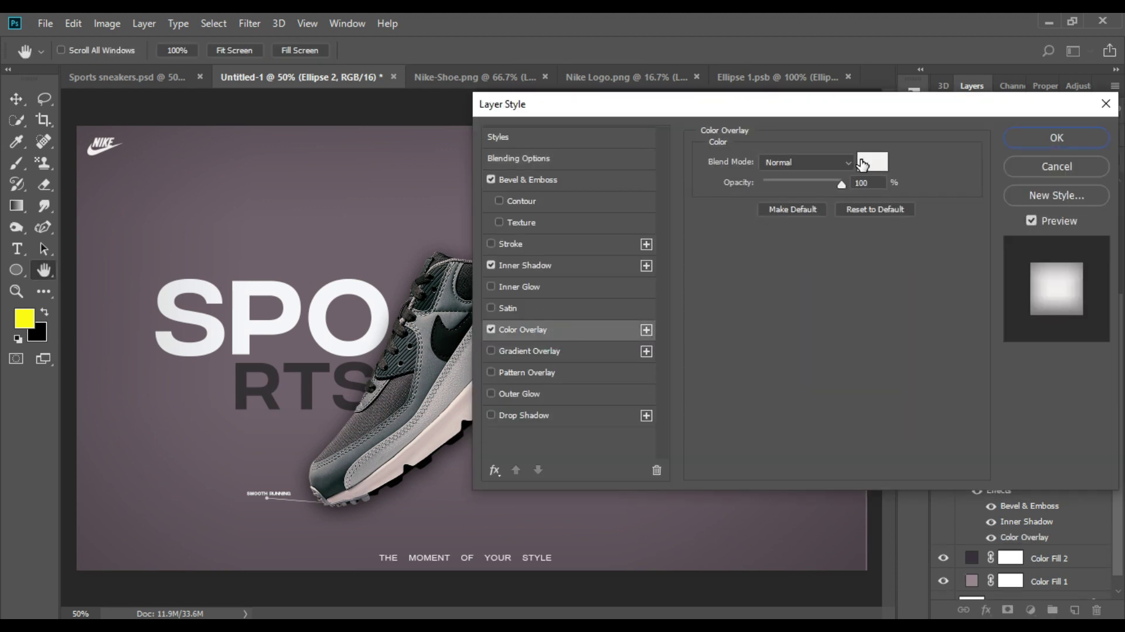
drag(842, 184, 800, 184)
click(873, 162)
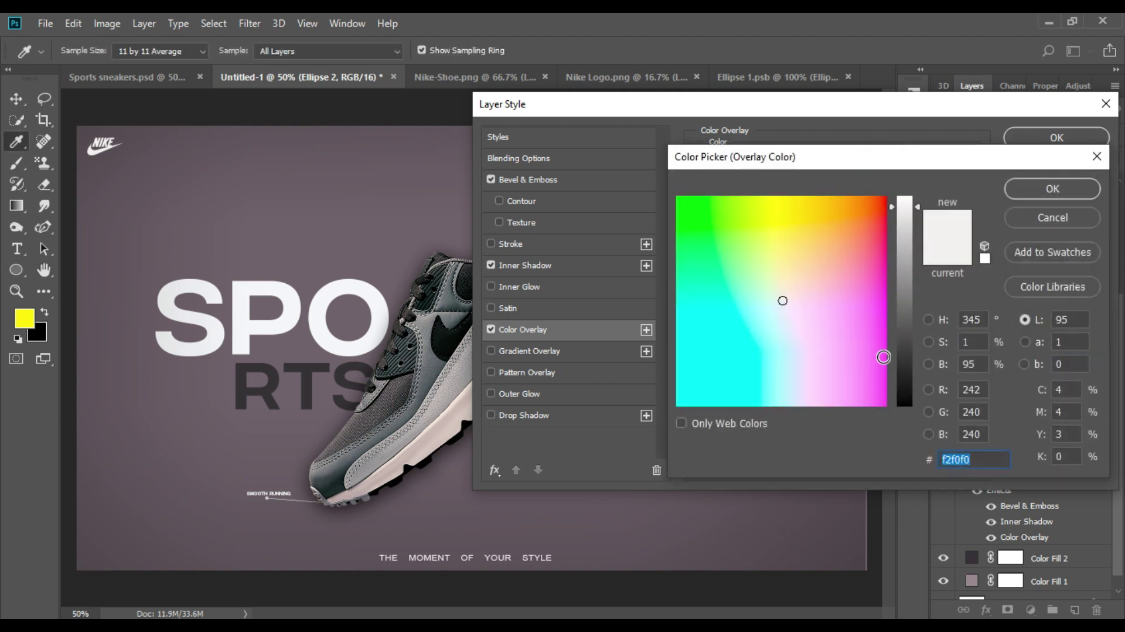
click(962, 457)
text(101010)
click(902, 396)
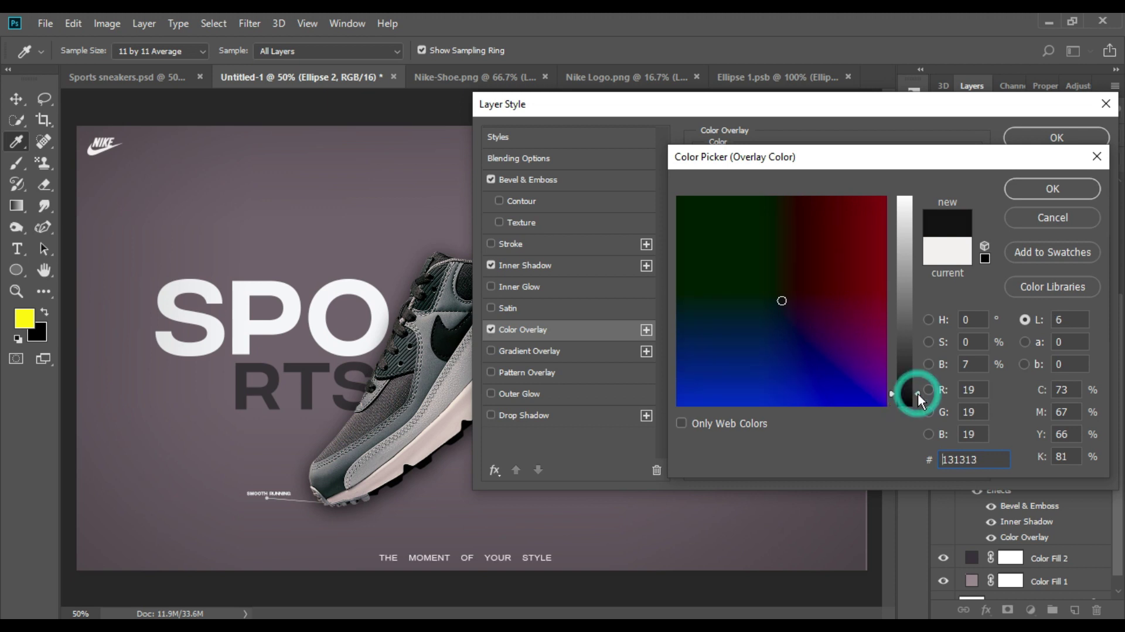
mouse_move(918, 393)
mouse_down()
mouse_move(917, 368)
mouse_move(916, 395)
mouse_up()
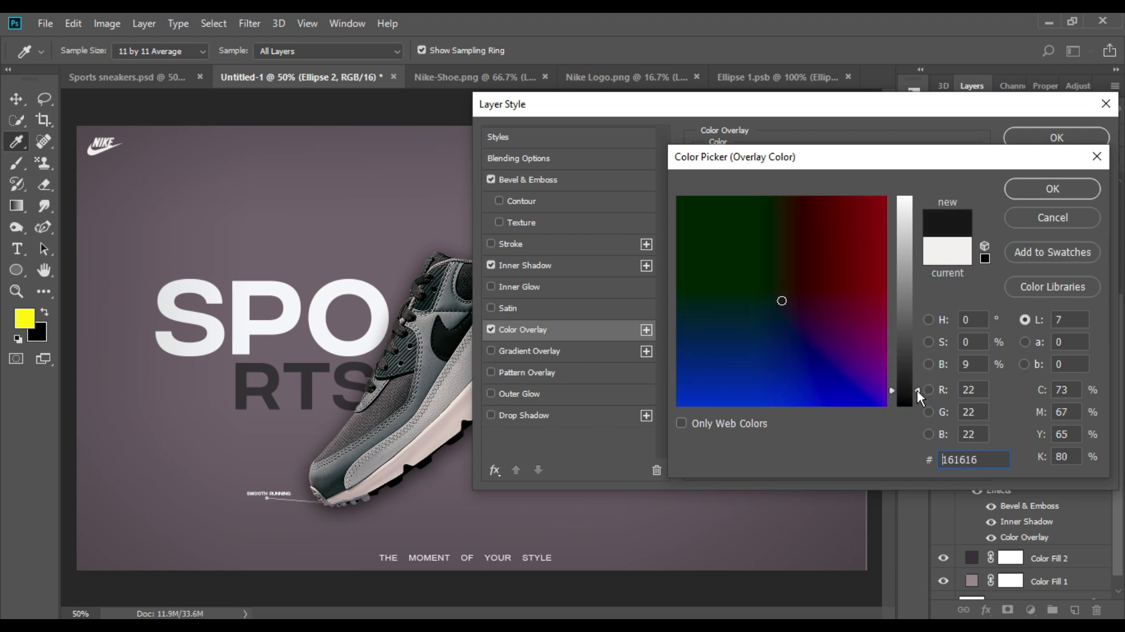
key(ctrl+a)
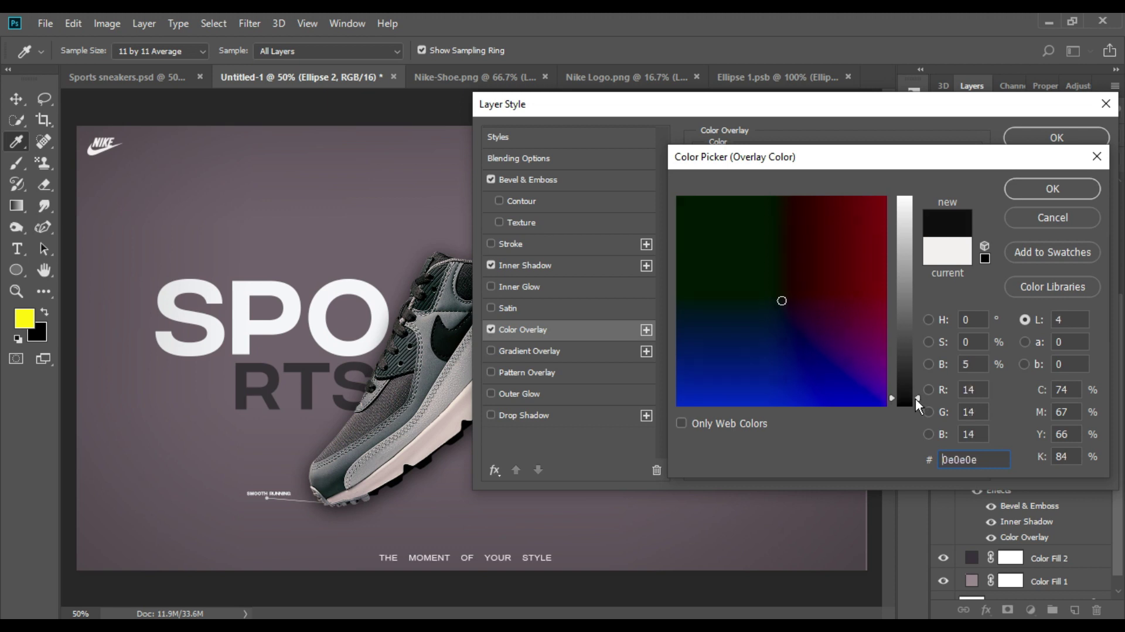
text(211f22)
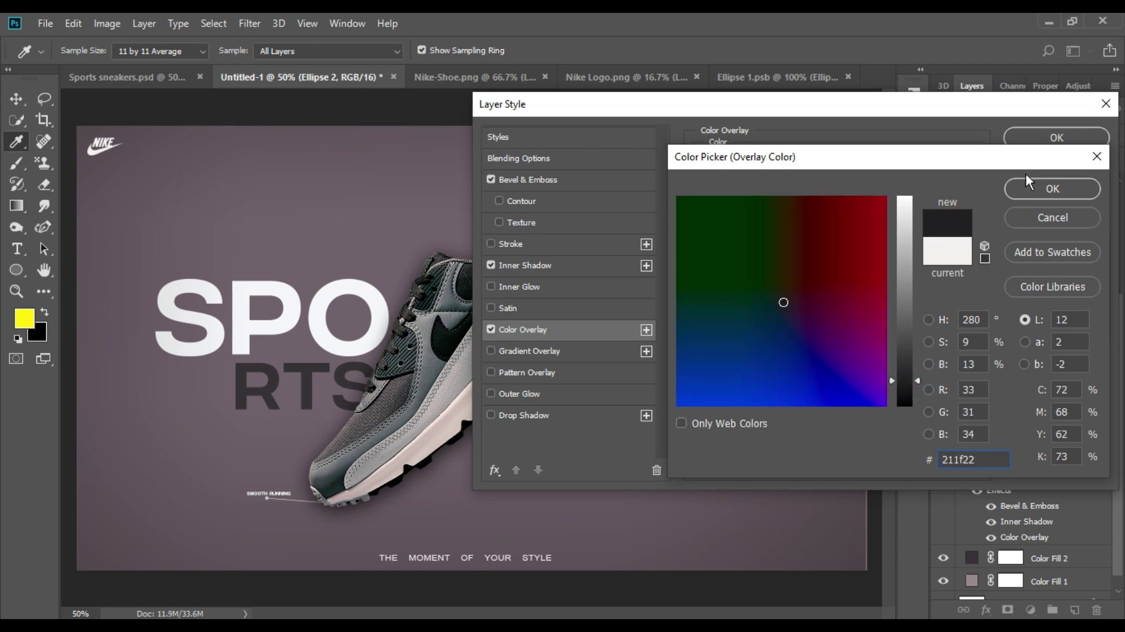
click(1027, 183)
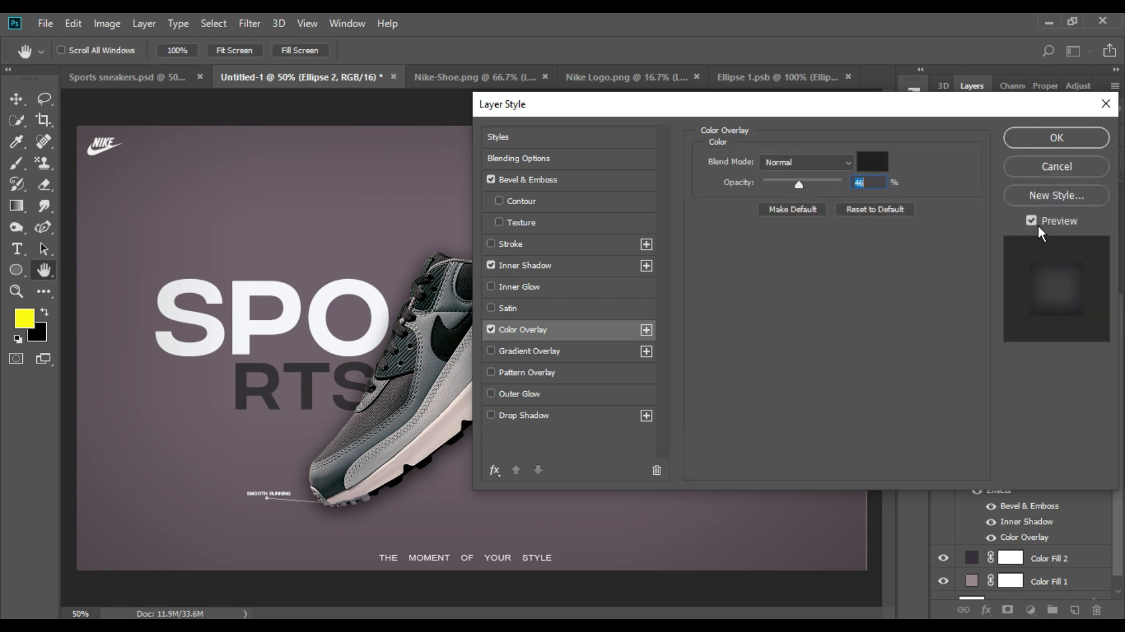
click(575, 393)
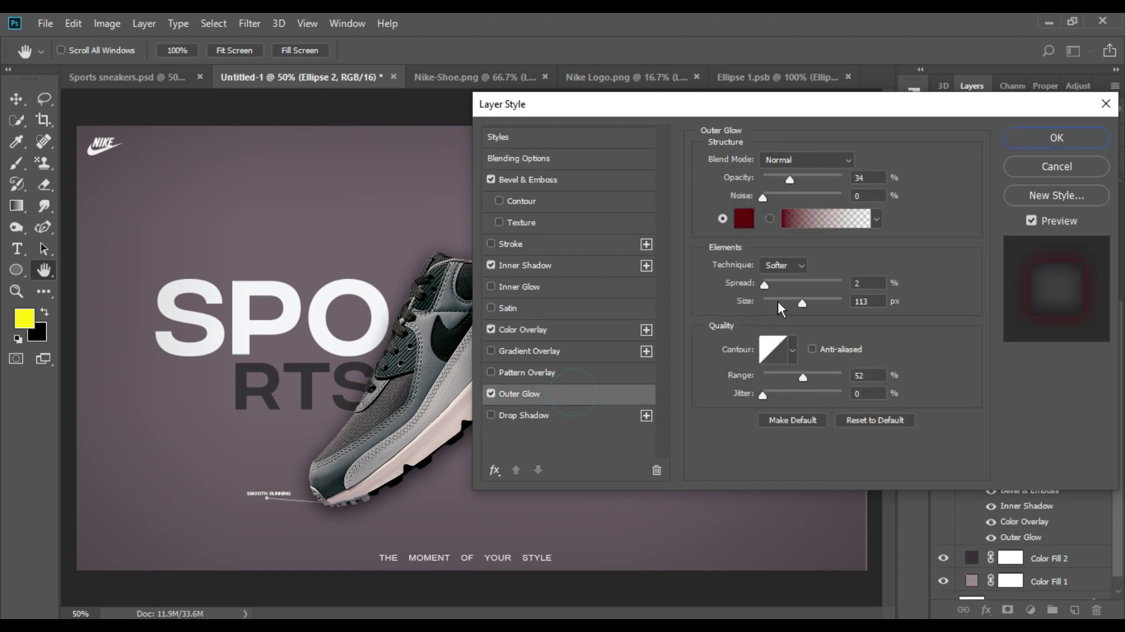
Set the Outer Glow colour to 222222 with 52% opacity and 109 px size
click(744, 228)
key(BackSpace)
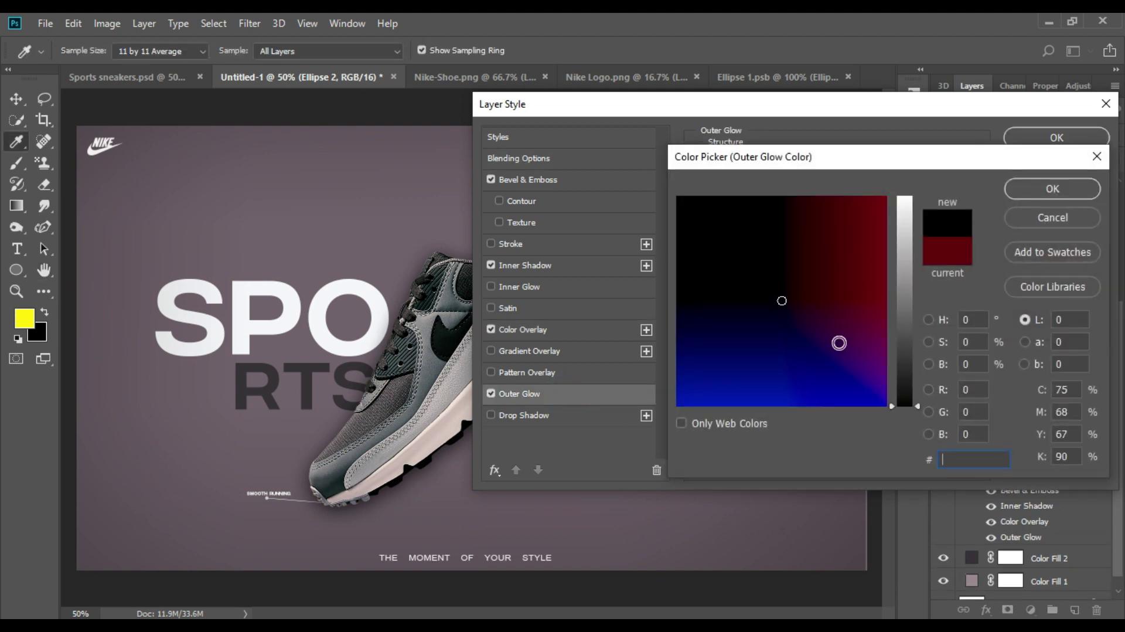
text(222222)
click(1038, 182)
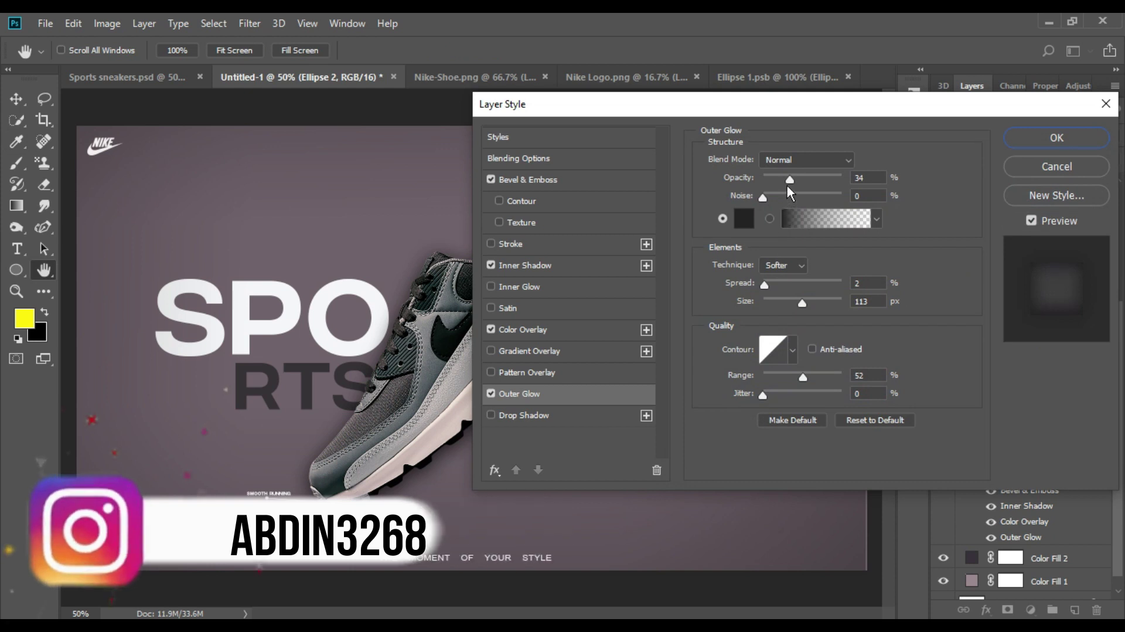
drag(789, 180, 807, 184)
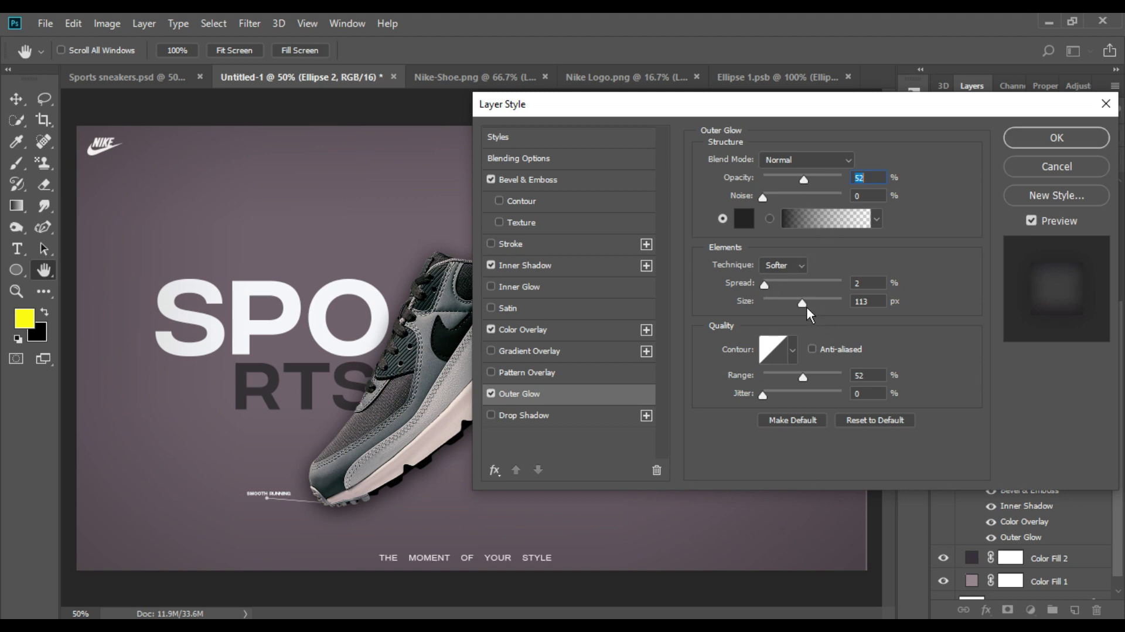
drag(804, 304, 801, 301)
click(870, 373)
click(867, 302)
click(867, 177)
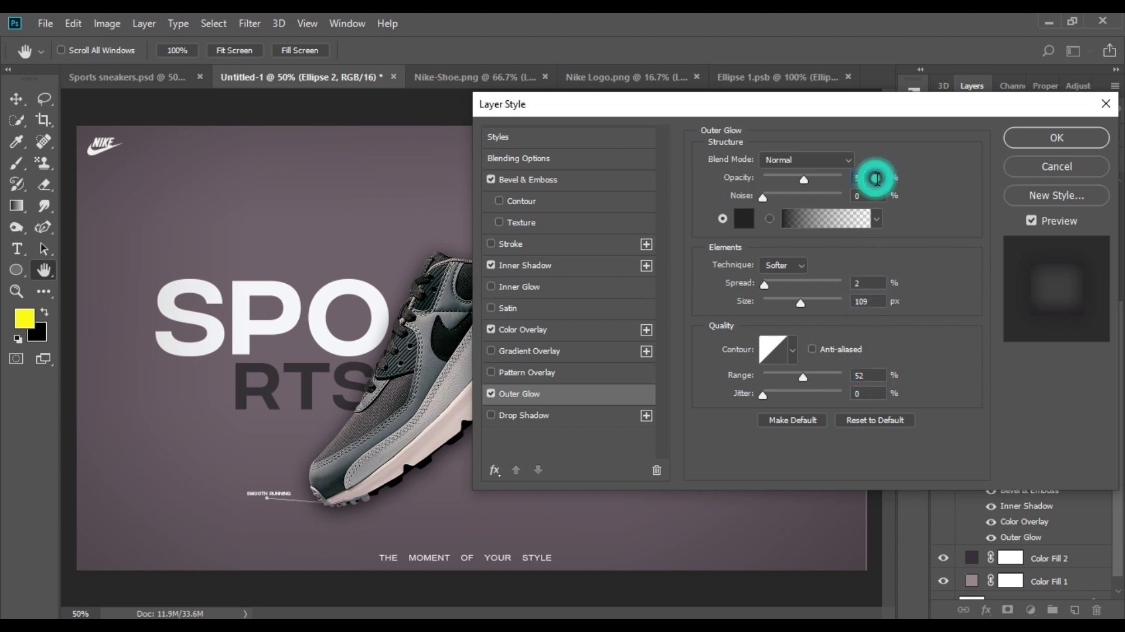
Add a dark grey 413f41 Drop Shadow to the Ellipse 2 circle
click(1041, 141)
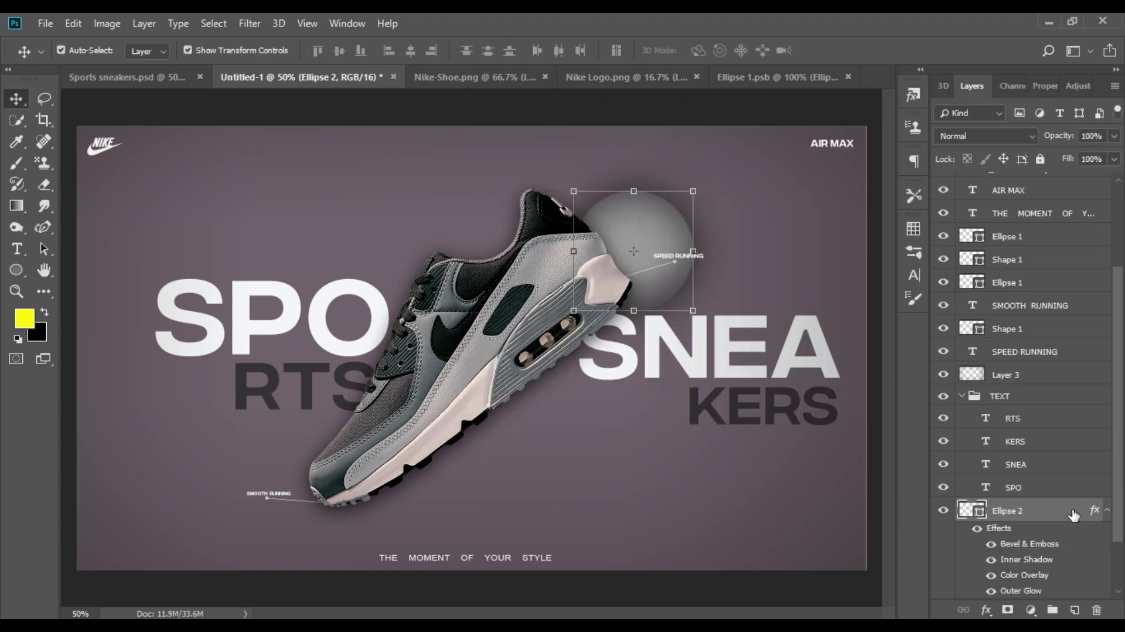
double_click(1039, 516)
click(528, 413)
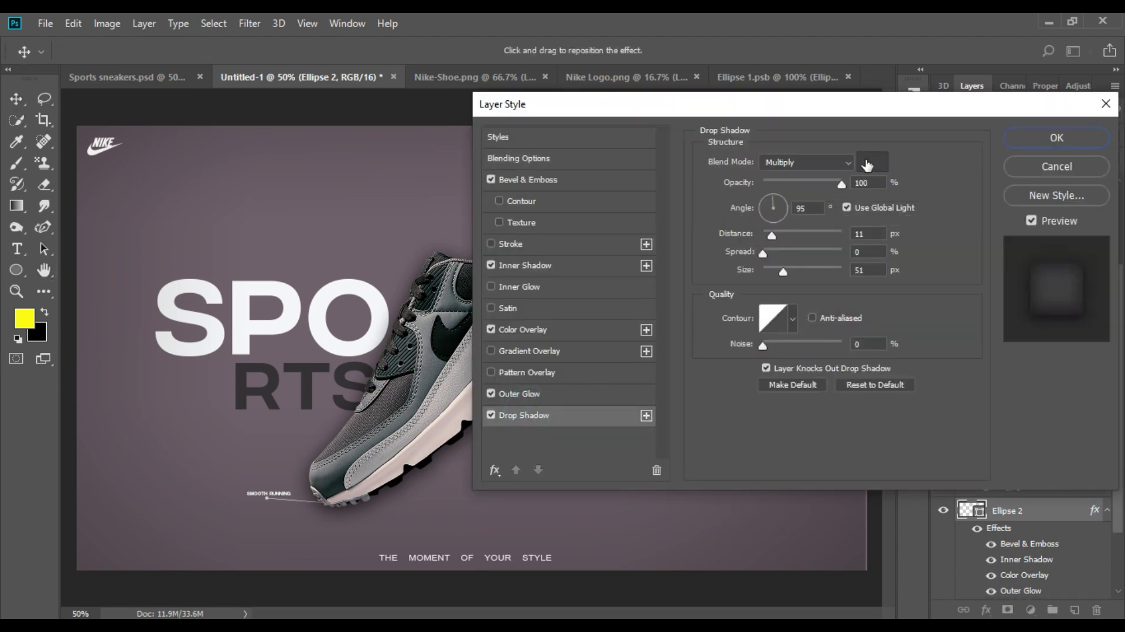
click(868, 161)
click(1049, 188)
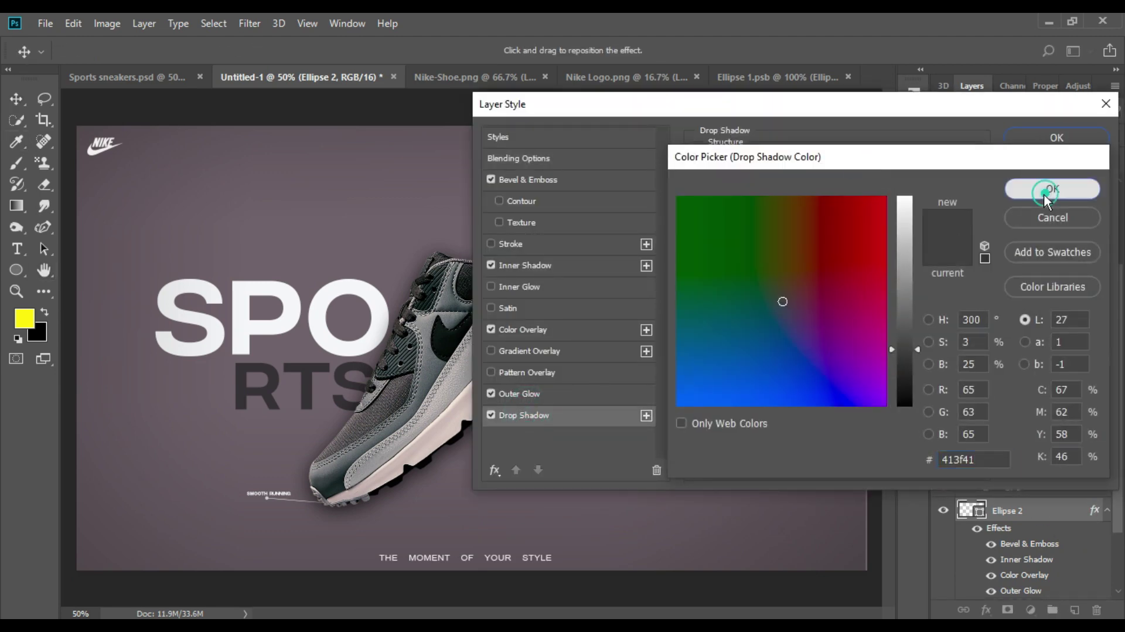
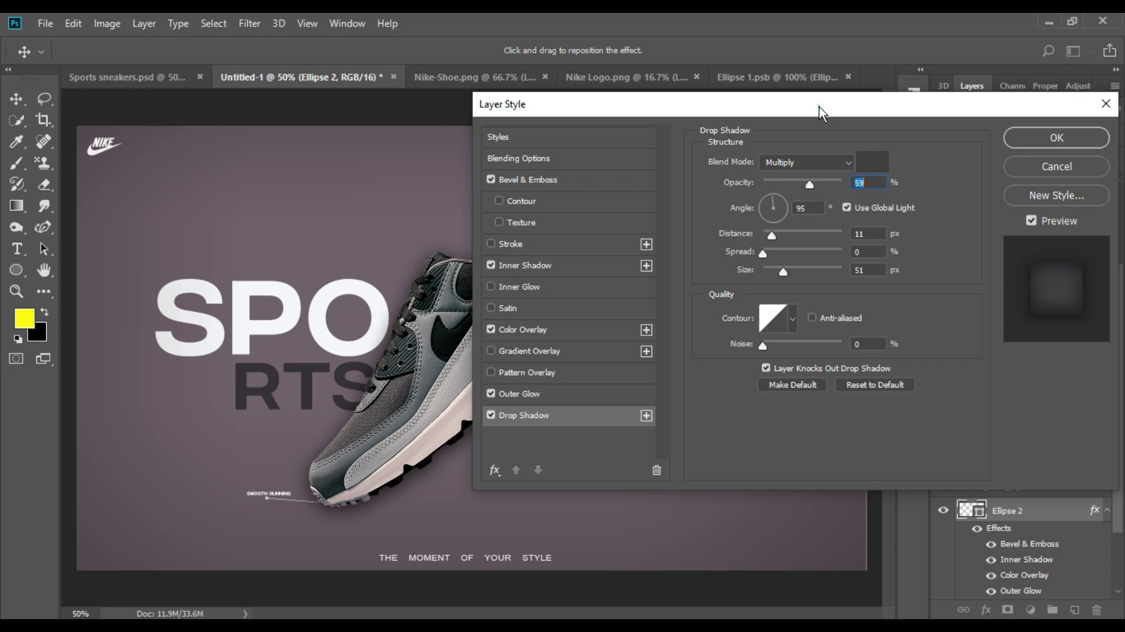
Give Ellipse 2's Multiply drop shadow a 9 px distance and 40 px size
drag(819, 105, 609, 332)
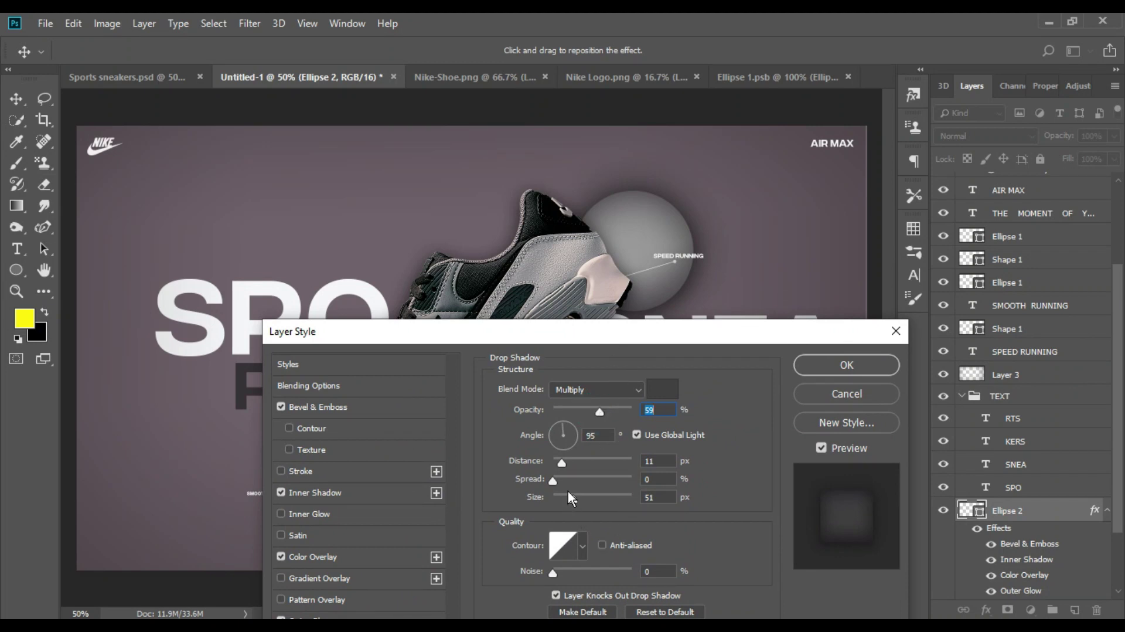
drag(560, 460, 558, 461)
drag(572, 500, 571, 499)
drag(797, 339, 961, 148)
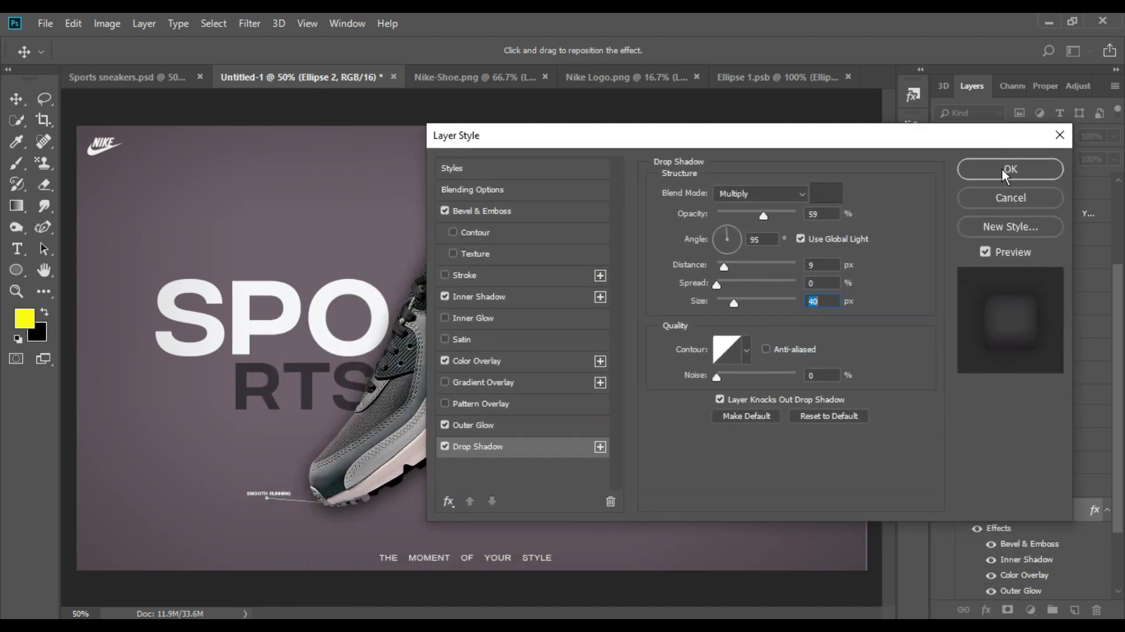
Turn on Satin for the circle in black at 97% opacity, with a shorter distance
click(469, 339)
drag(676, 141, 634, 356)
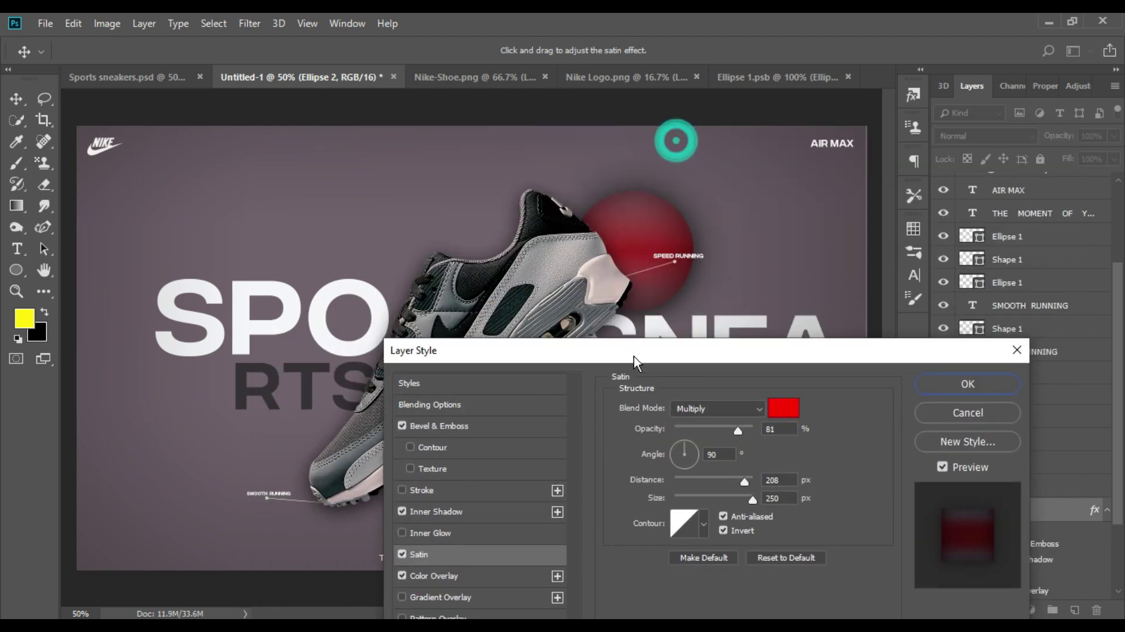
click(783, 408)
click(771, 283)
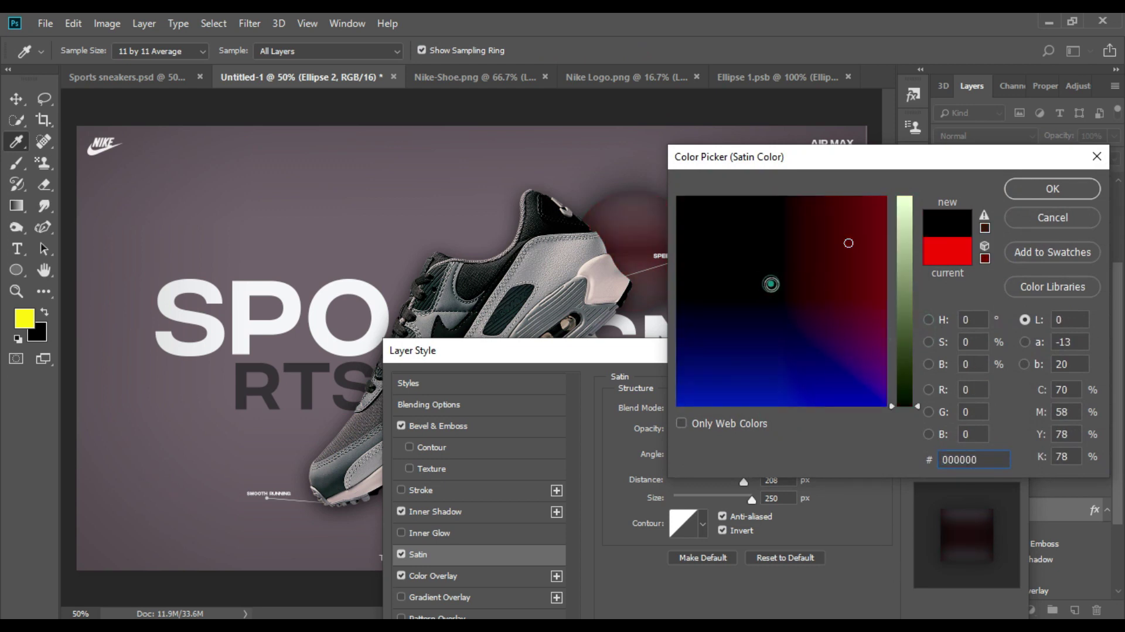
click(1047, 190)
drag(746, 428, 750, 429)
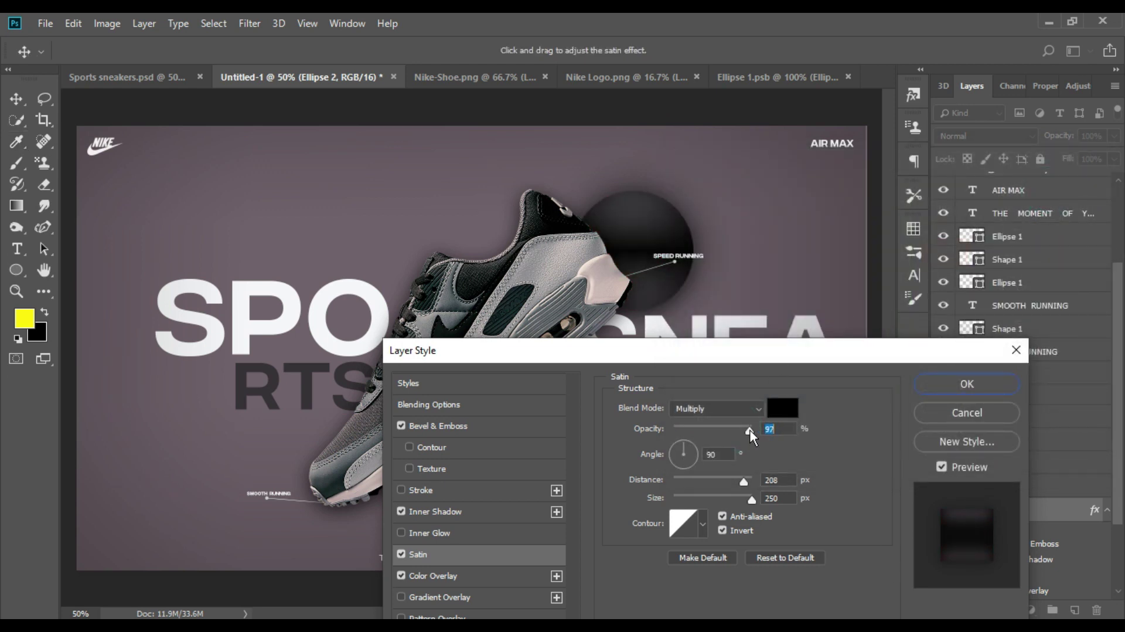
mouse_move(724, 483)
mouse_down()
mouse_move(688, 481)
mouse_move(730, 488)
mouse_move(659, 496)
mouse_move(755, 499)
mouse_up()
Change the satin colour to dark grey-brown #3d3336 and set its distance to 11 px
click(782, 407)
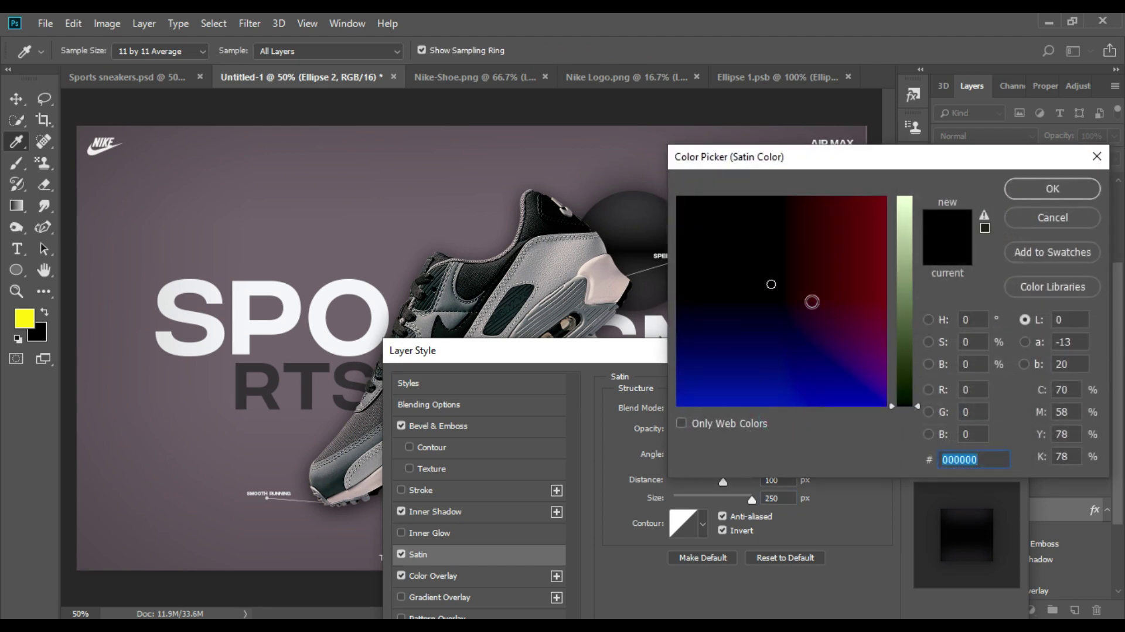
click(785, 300)
drag(903, 406, 902, 364)
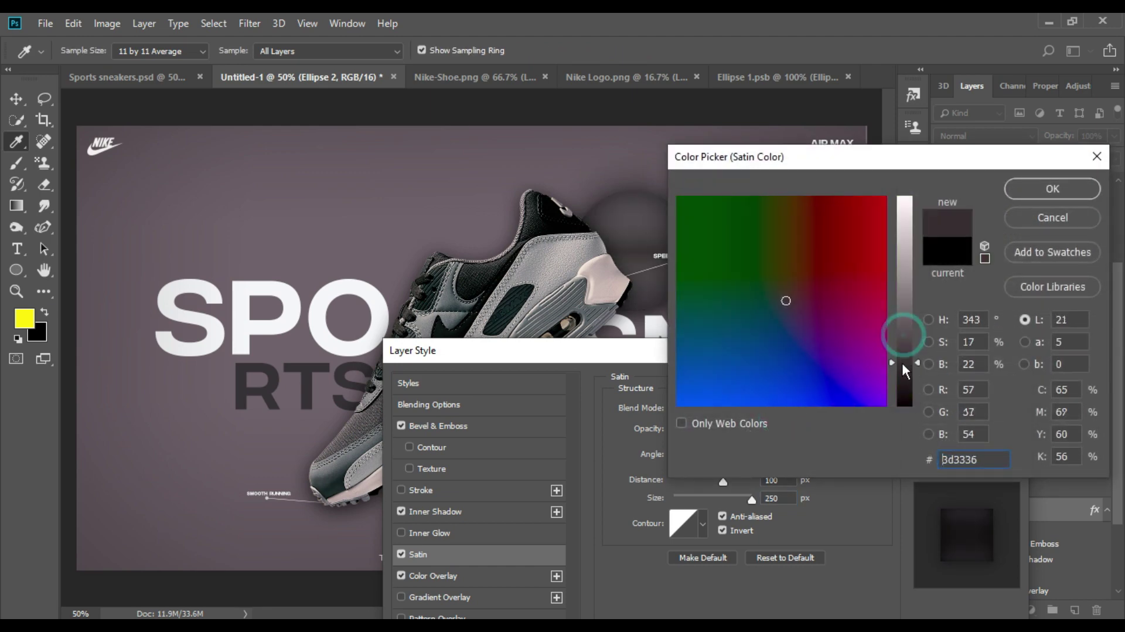
click(1049, 191)
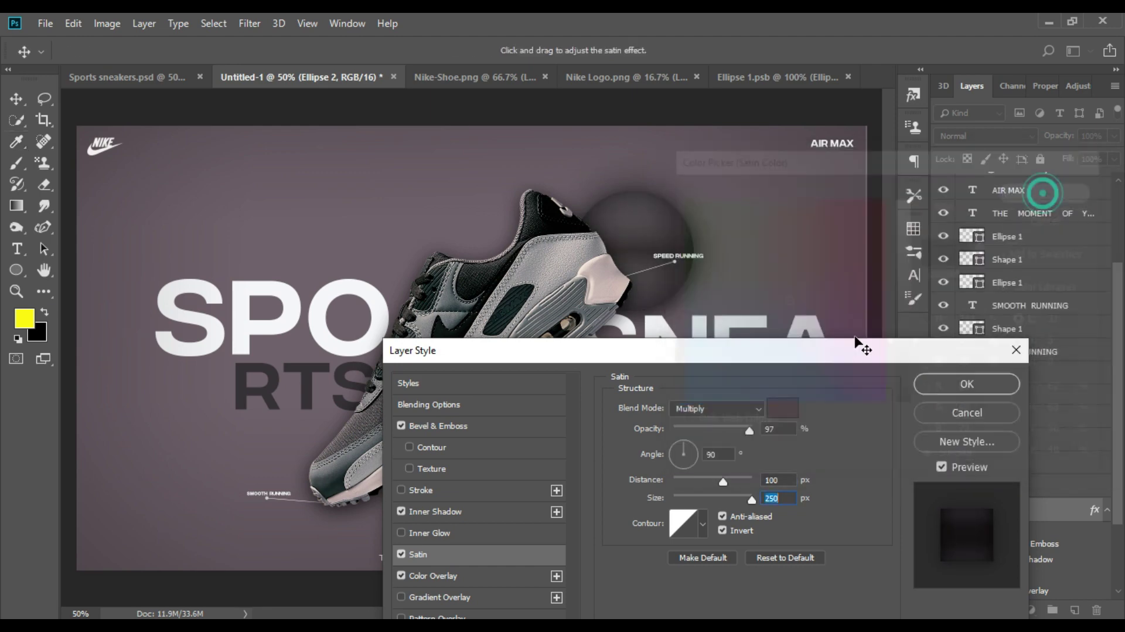
click(402, 554)
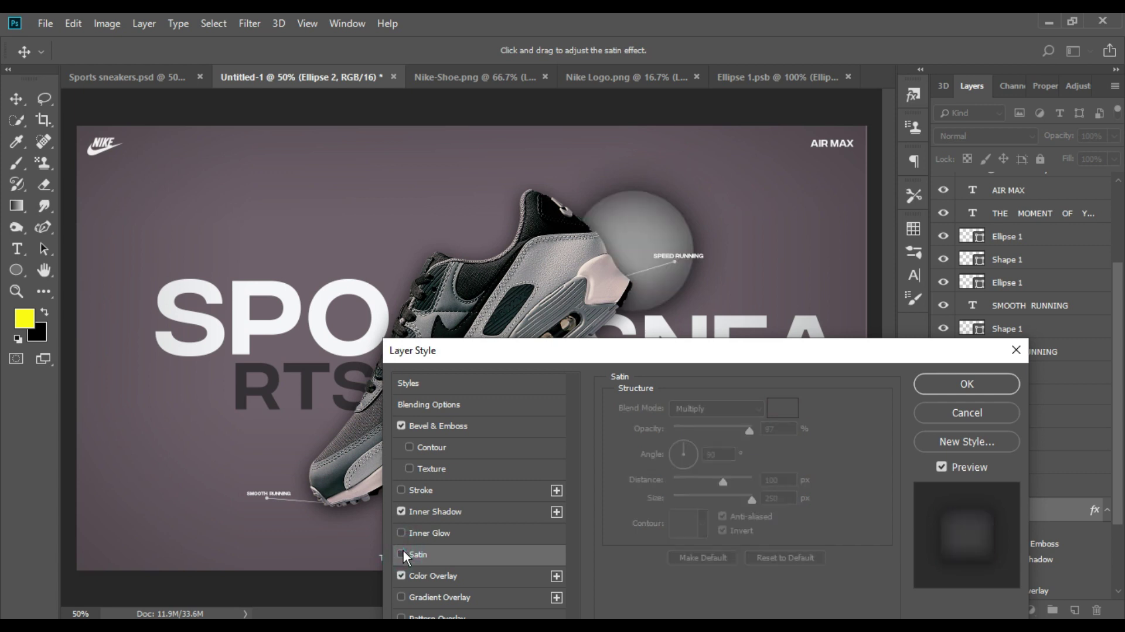
click(403, 554)
click(402, 554)
drag(724, 480, 684, 481)
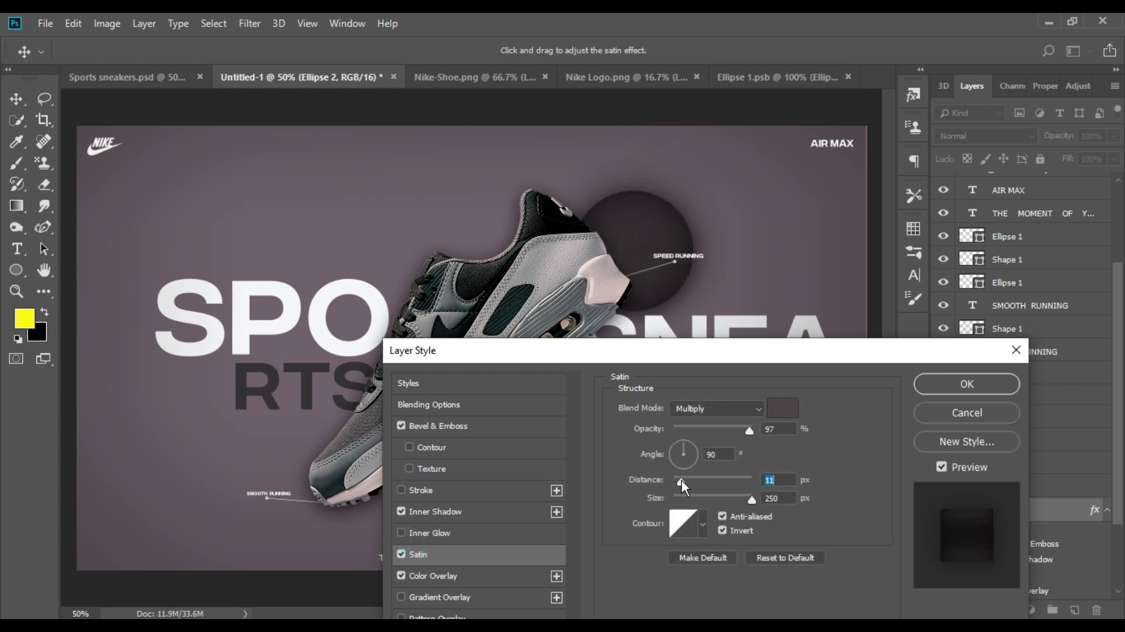
drag(762, 350, 862, 186)
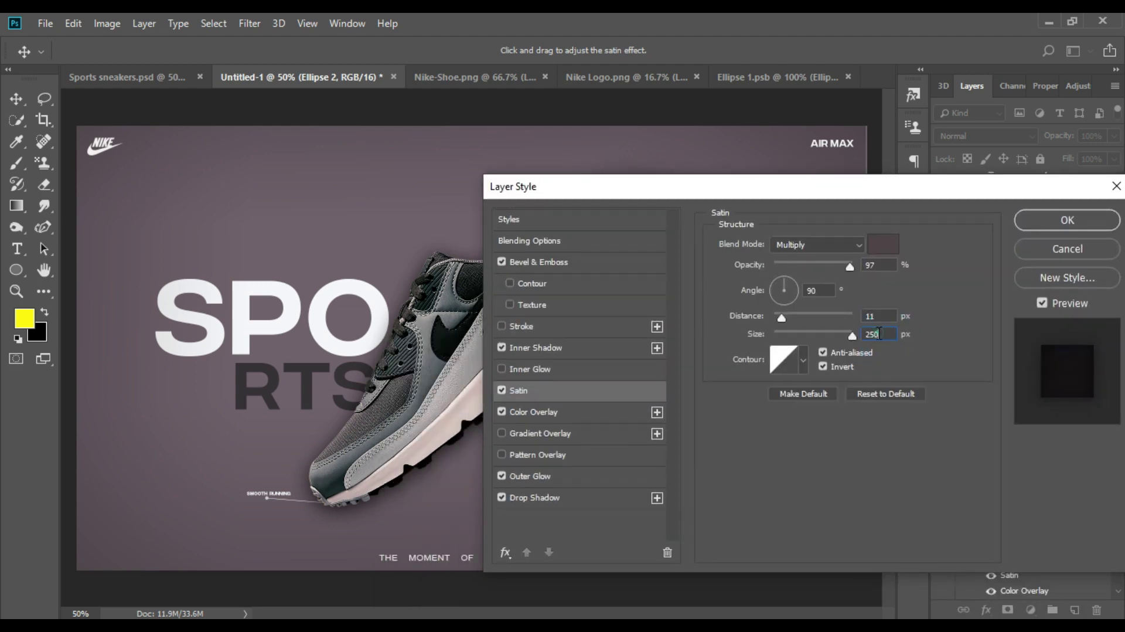
Apply the drop shadow and satin layer style to Ellipse 2
click(1067, 225)
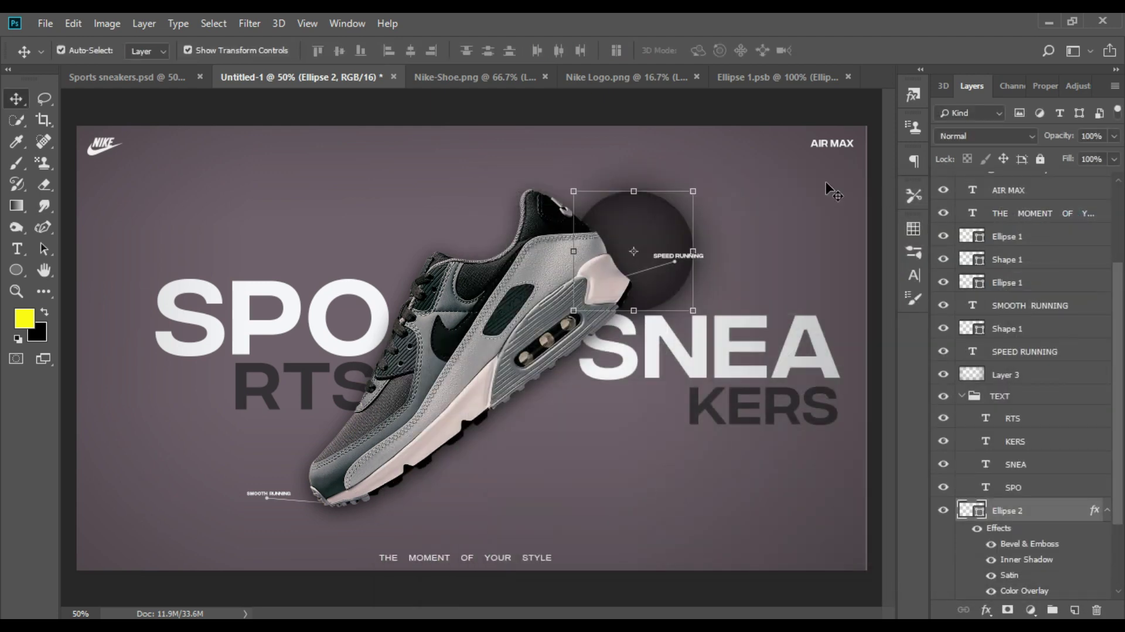
click(791, 188)
key(ctrl+minus)
key(ctrl+plus)
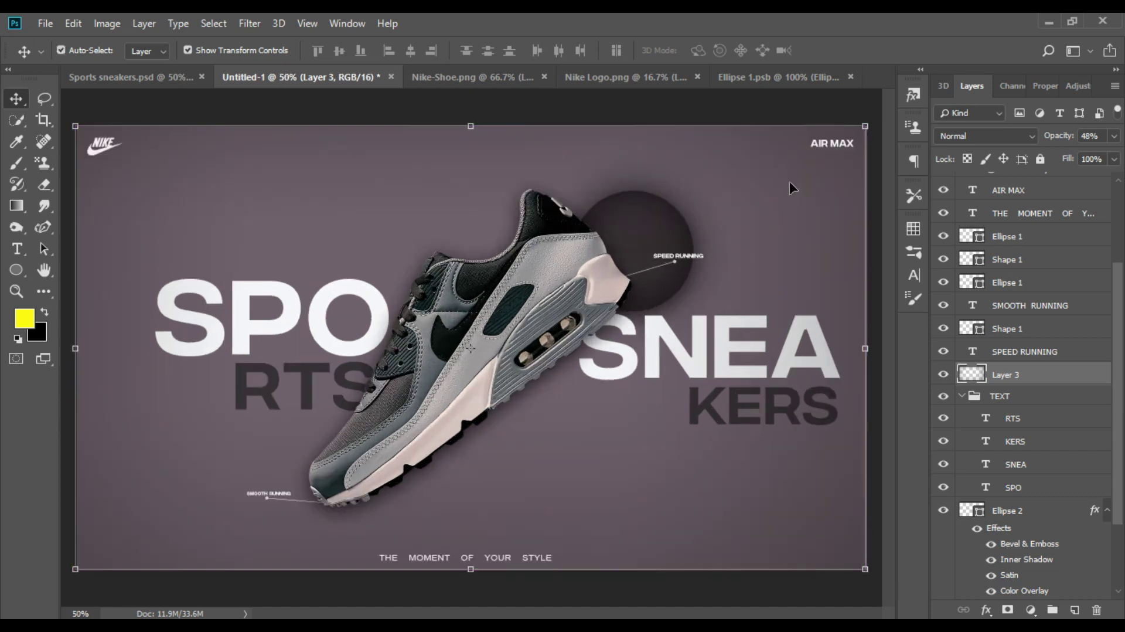
Blur Ellipse 2 with a 1.6 px Gaussian Blur, converted to a smart filter
click(632, 225)
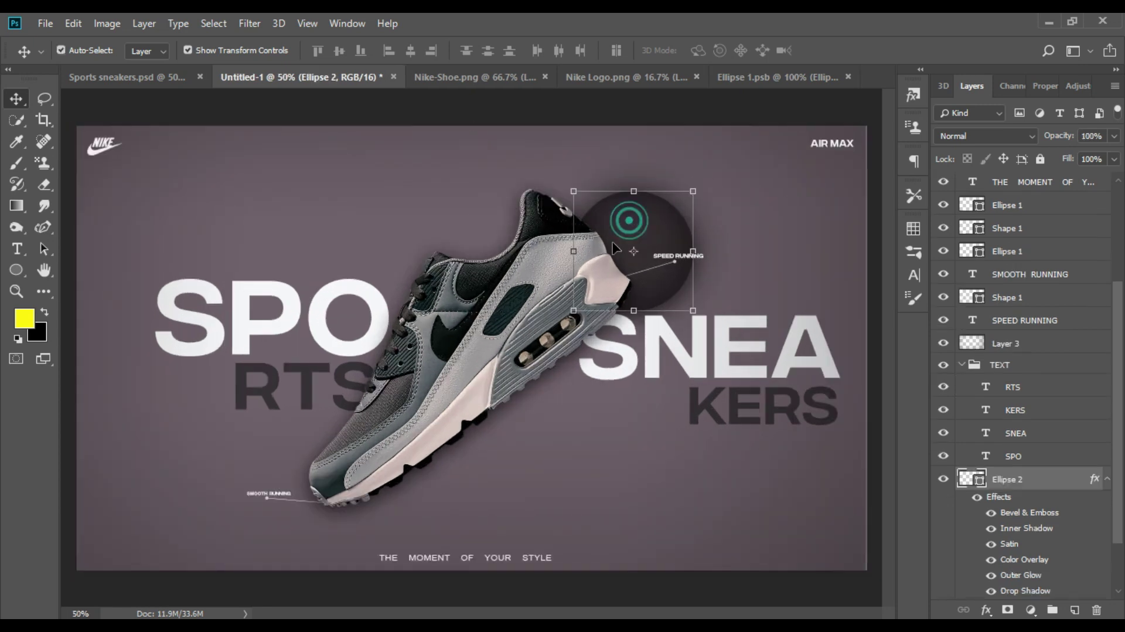
click(248, 22)
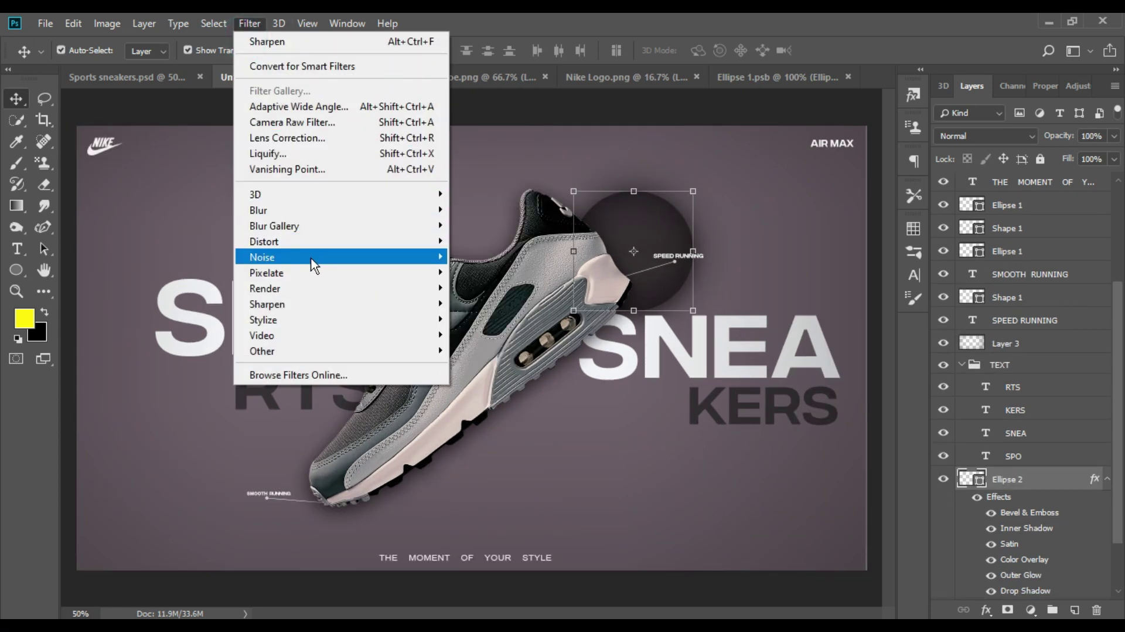
mouse_move(259, 210)
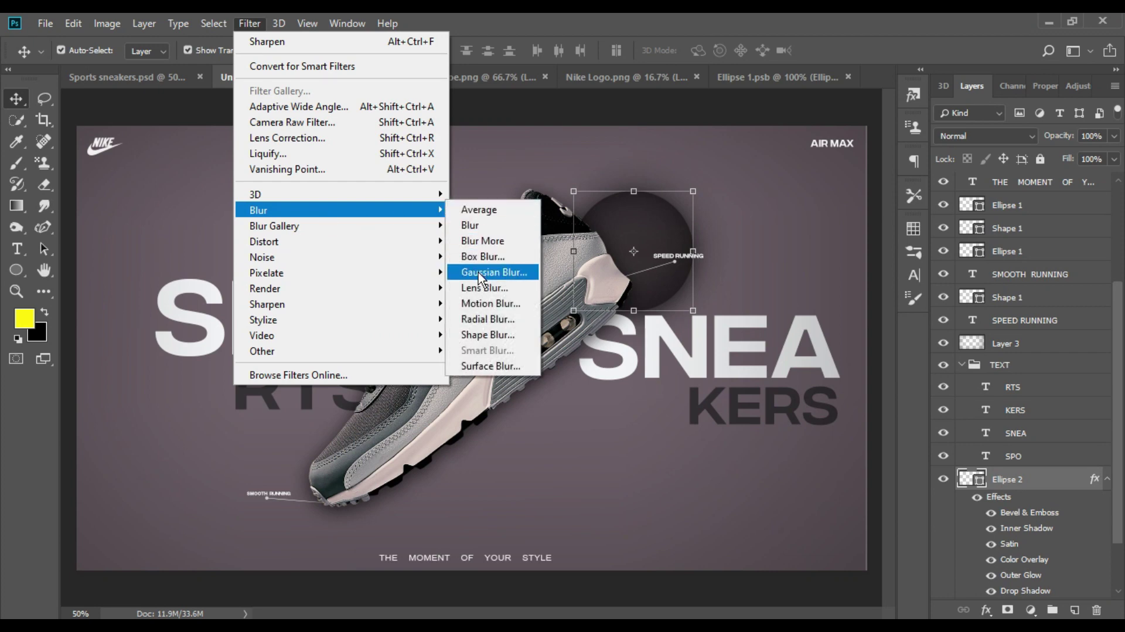
click(481, 272)
click(522, 254)
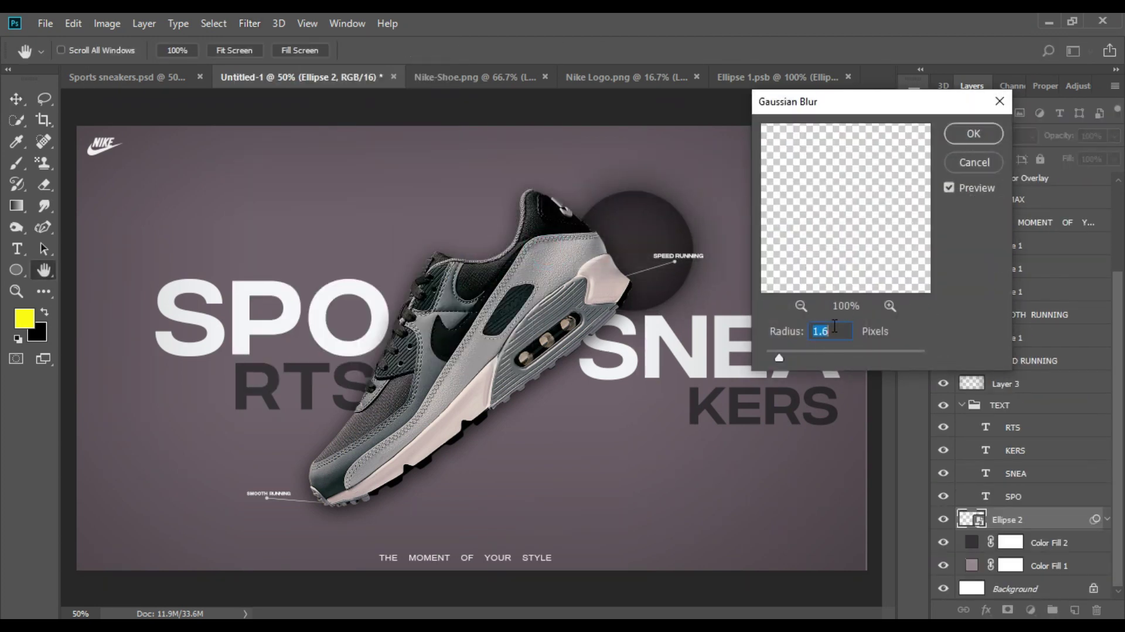
click(974, 133)
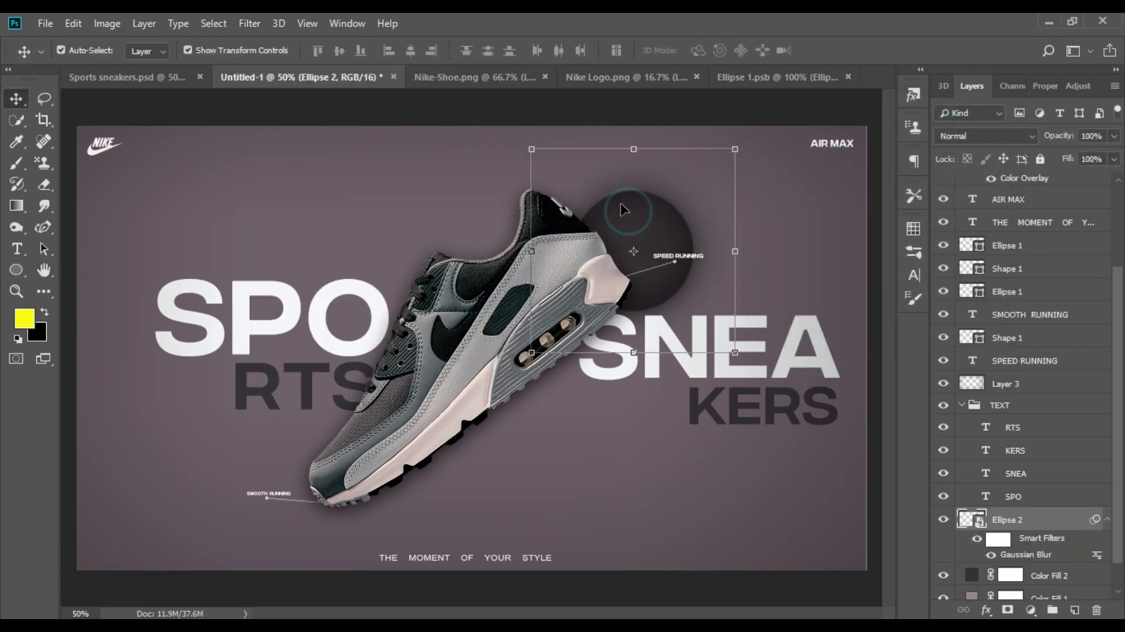
Duplicate the blurred circle and shrink the copy beneath the shoe
mouse_move(618, 222)
mouse_down()
mouse_move(493, 450)
mouse_move(452, 452)
mouse_up()
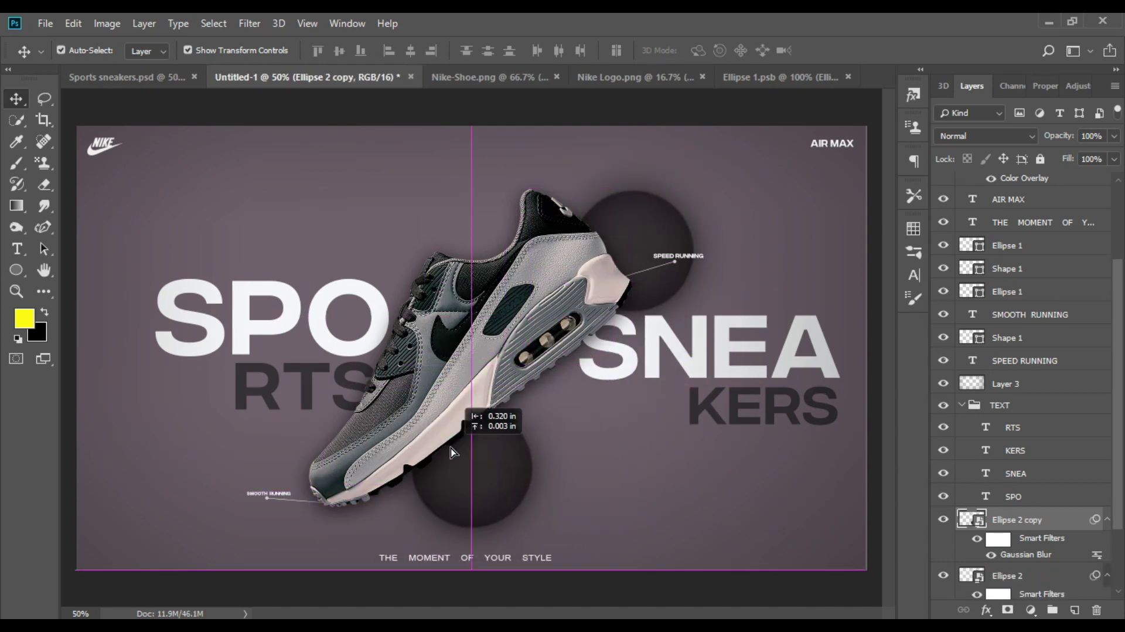
key(ctrl+t)
key(Return)
drag(367, 572, 397, 542)
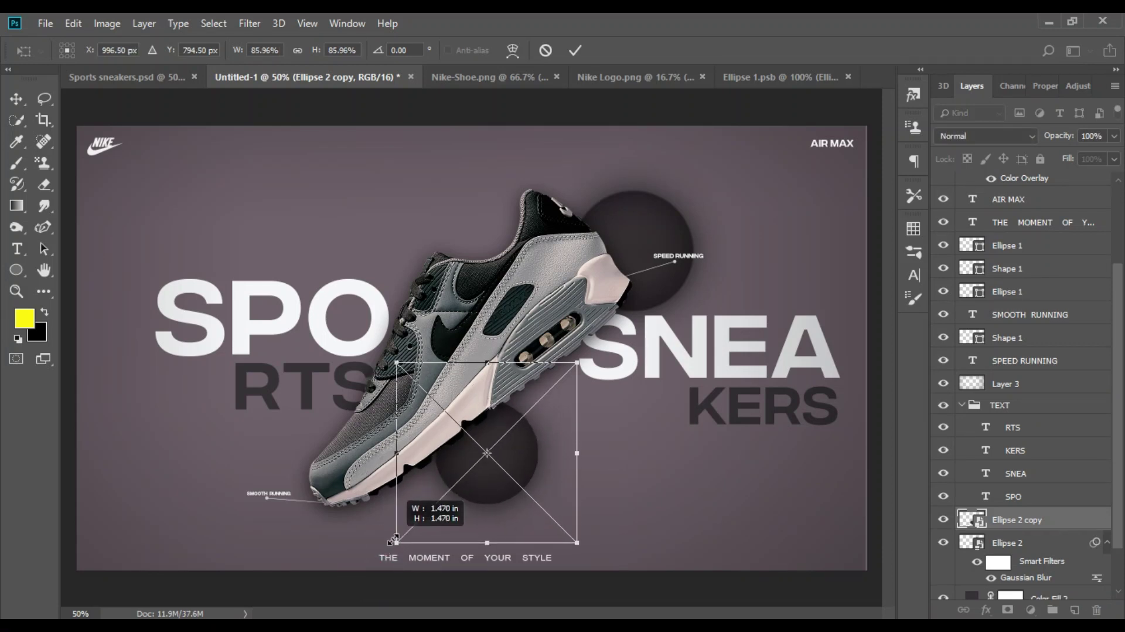
drag(465, 465, 449, 493)
key(Return)
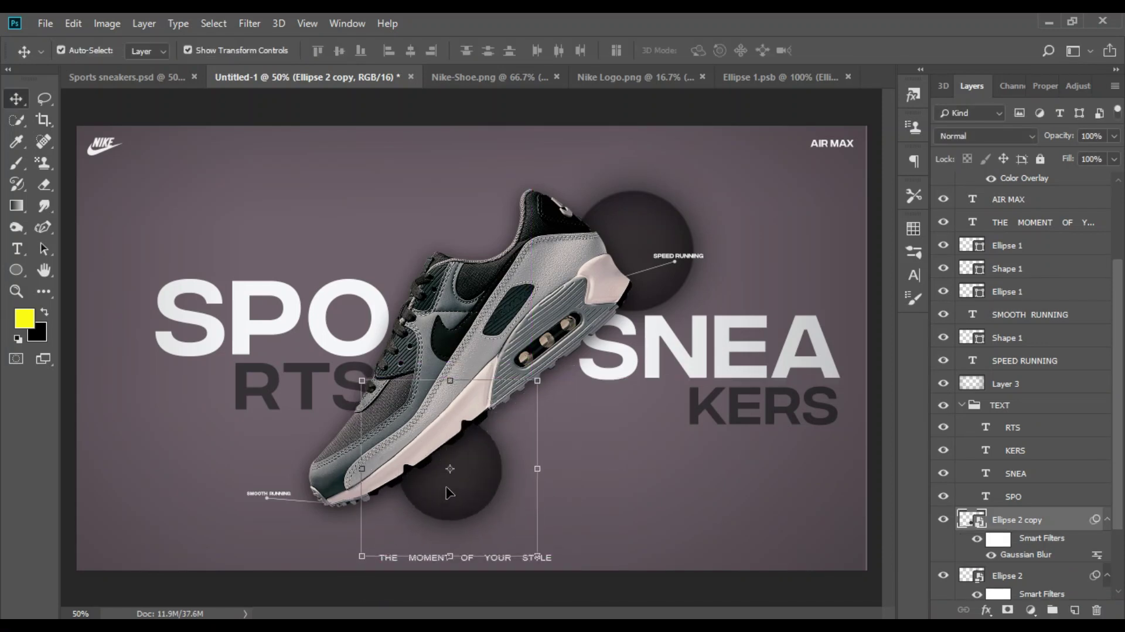
click(441, 492)
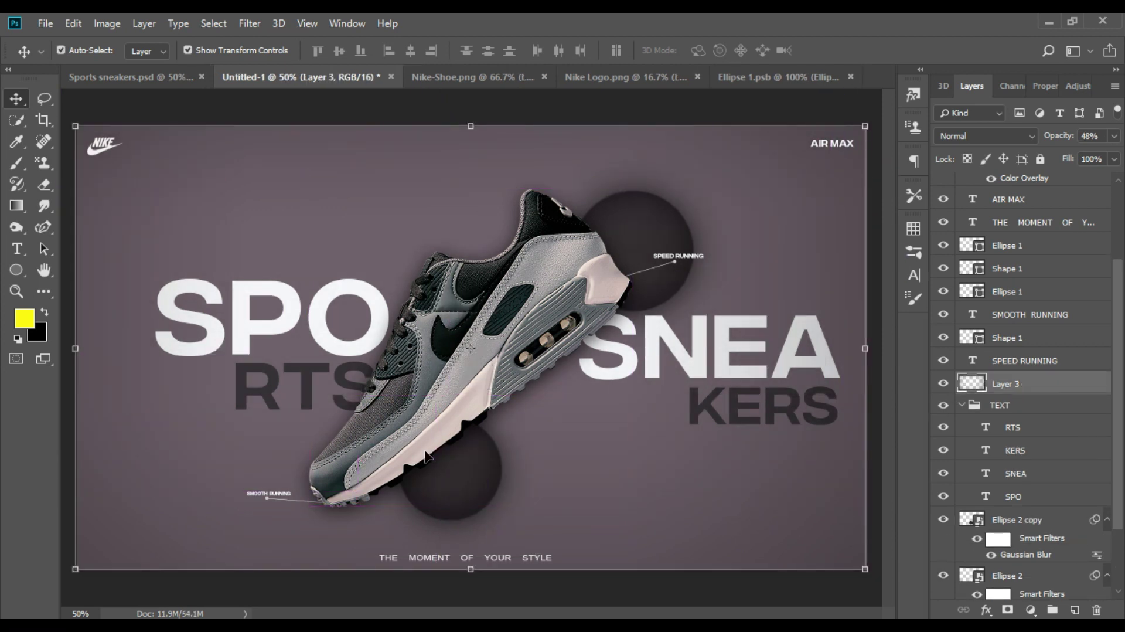
Select the lower blurred circle copy in the Layers panel
click(1023, 337)
click(1032, 268)
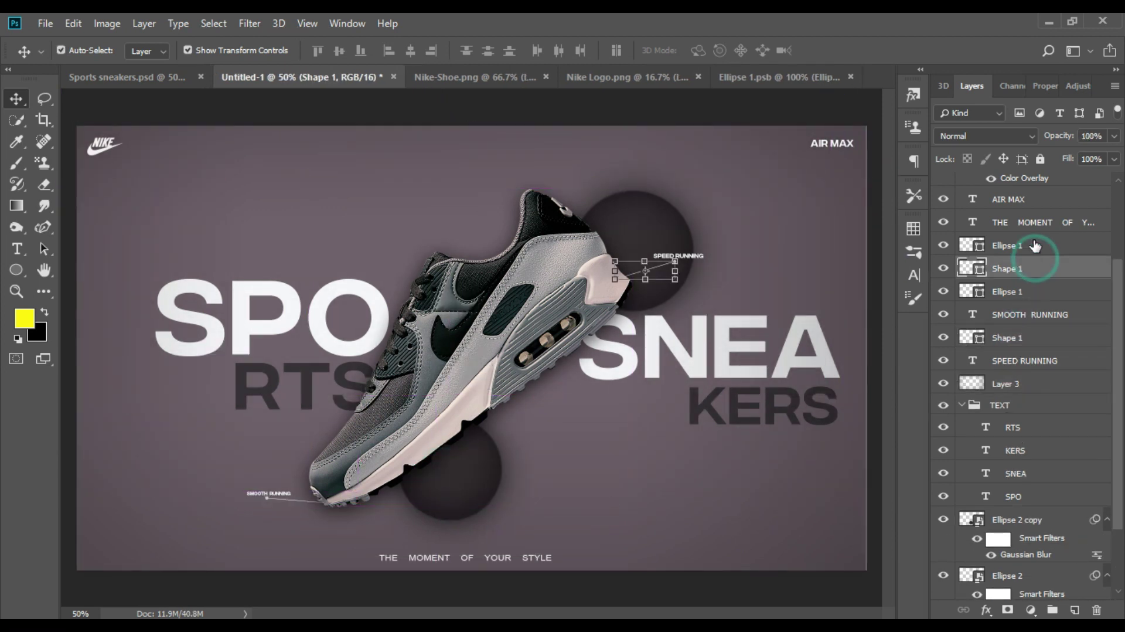
click(1030, 245)
scroll(1080, 523, down, 3)
click(1037, 431)
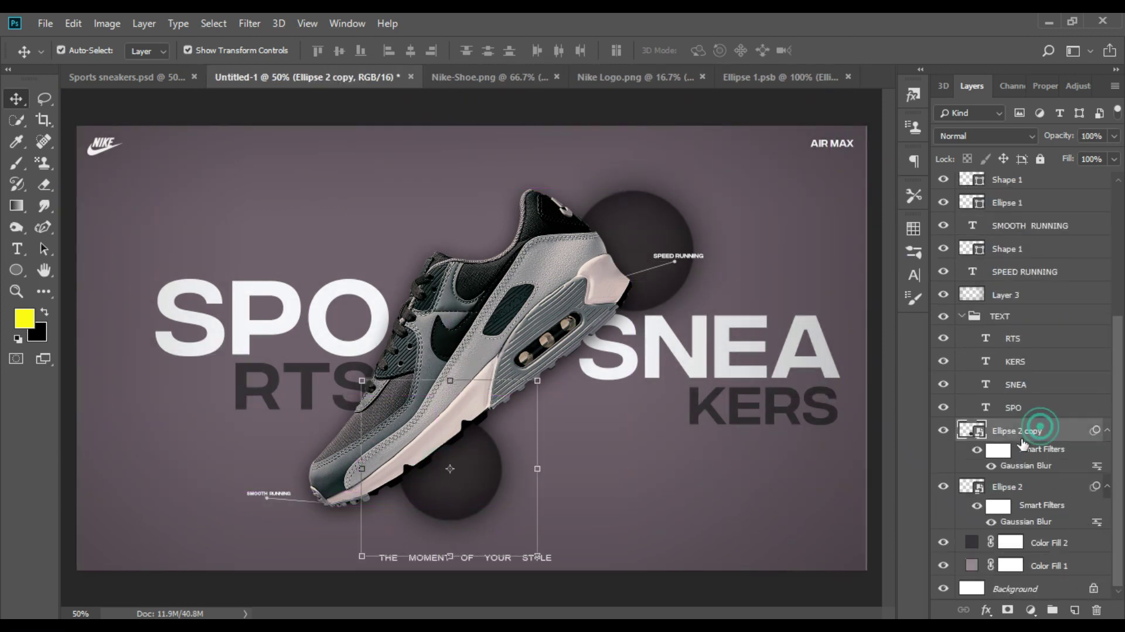
click(450, 501)
click(1044, 432)
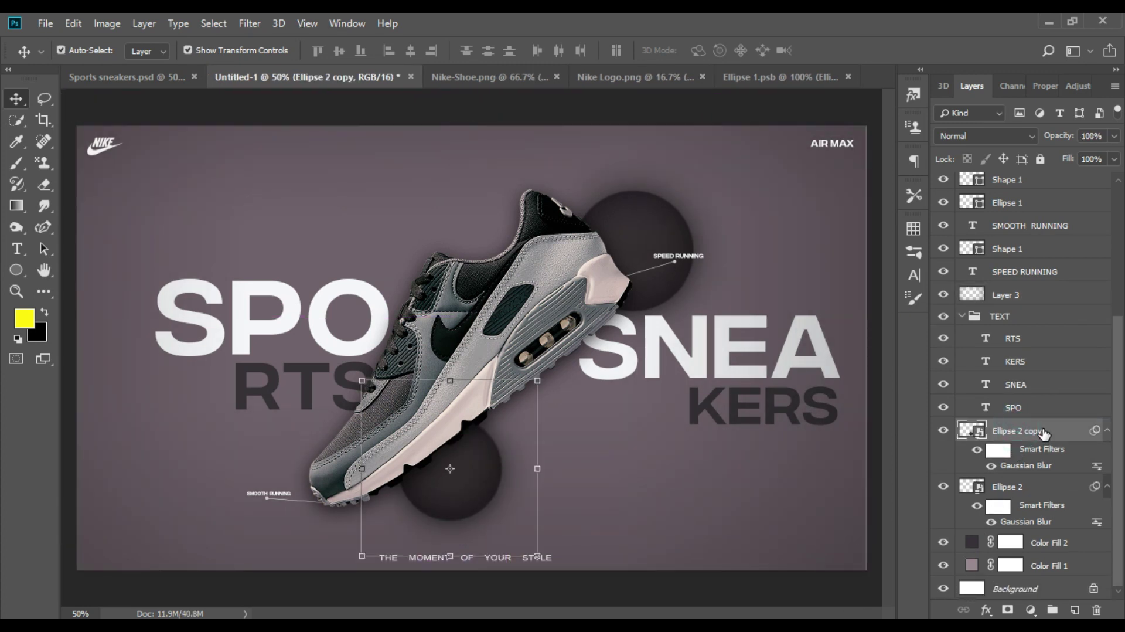
Duplicate the lower circle with Ctrl+J and nudge the copy up and left
key(ctrl+j)
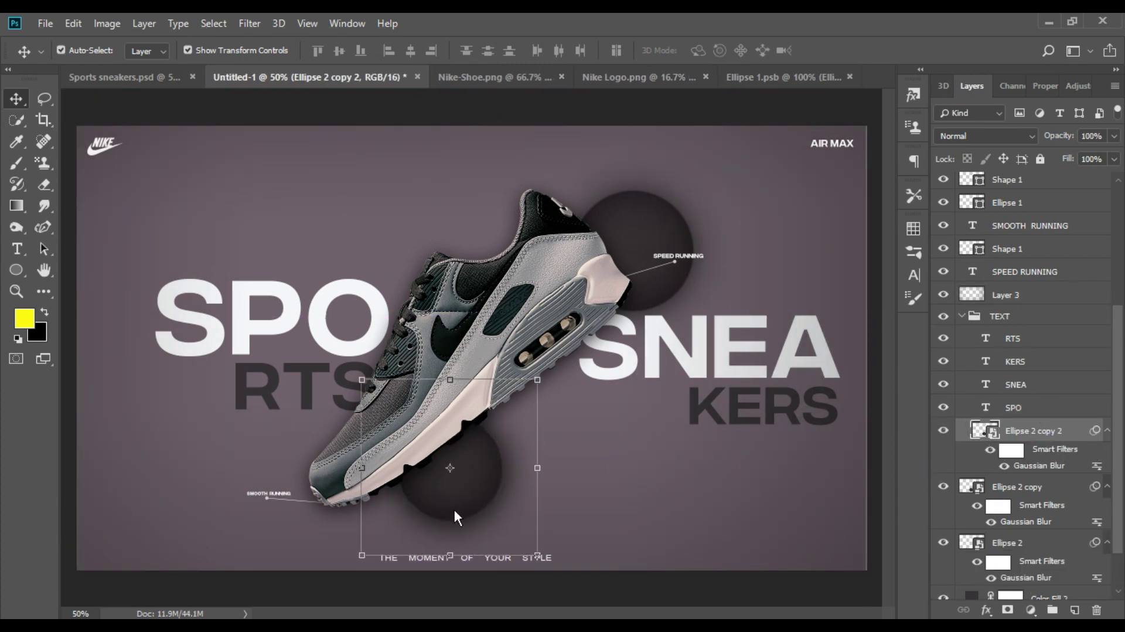
key(shift+Up)
key(shift+Up)
key(shift+Up)
key(shift+Up)
key(shift+Up)
key(shift+Up)
key(shift+Up)
key(shift+Up)
key(shift+Up)
key(shift+Up)
key(shift+Up)
key(shift+Up)
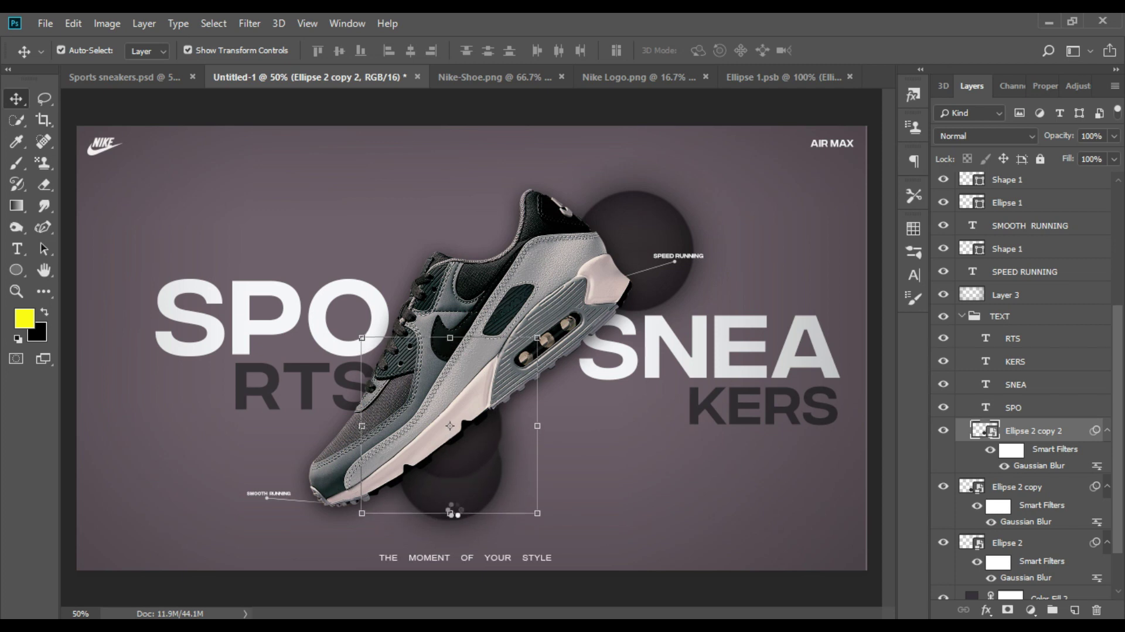
key(shift+Up)
key(shift+Up)
key(shift+Up)
key(shift+Up)
key(shift+Up)
key(shift+Up)
key(shift+Up)
key(shift+Up)
key(shift+Up)
key(shift+Up)
key(shift+Up)
key(shift+Up)
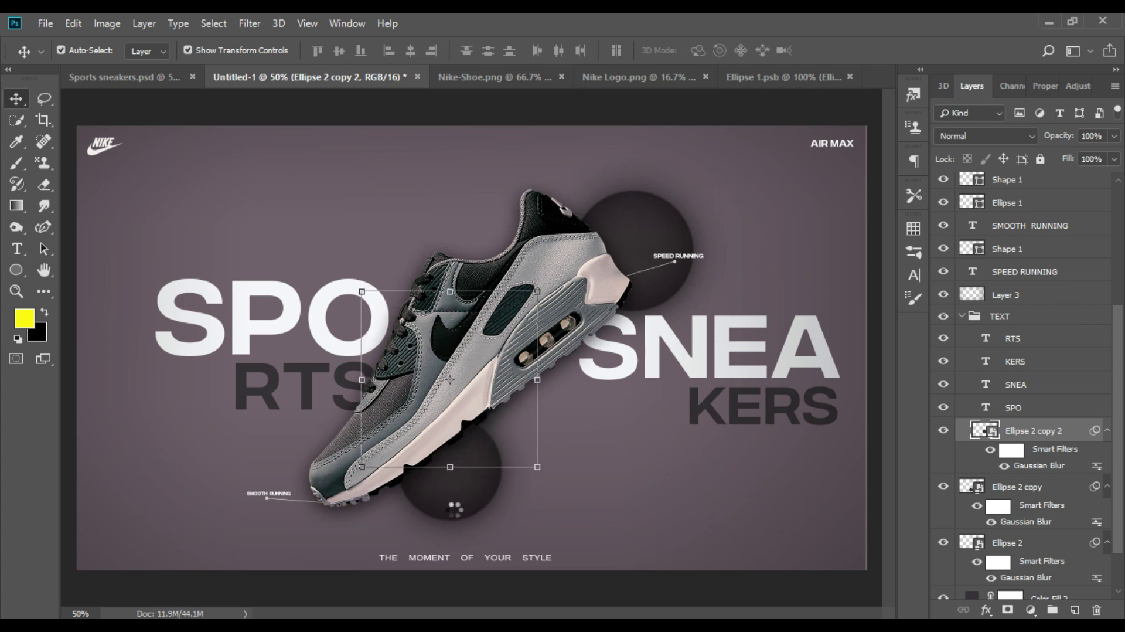
key(shift+Up)
key(shift+Up)
key(shift+Up)
key(shift+Up)
key(shift+Up)
key(shift+Up)
key(shift+Up)
key(shift+Up)
key(shift+Up)
key(shift+Up)
key(shift+Up)
key(shift+Up)
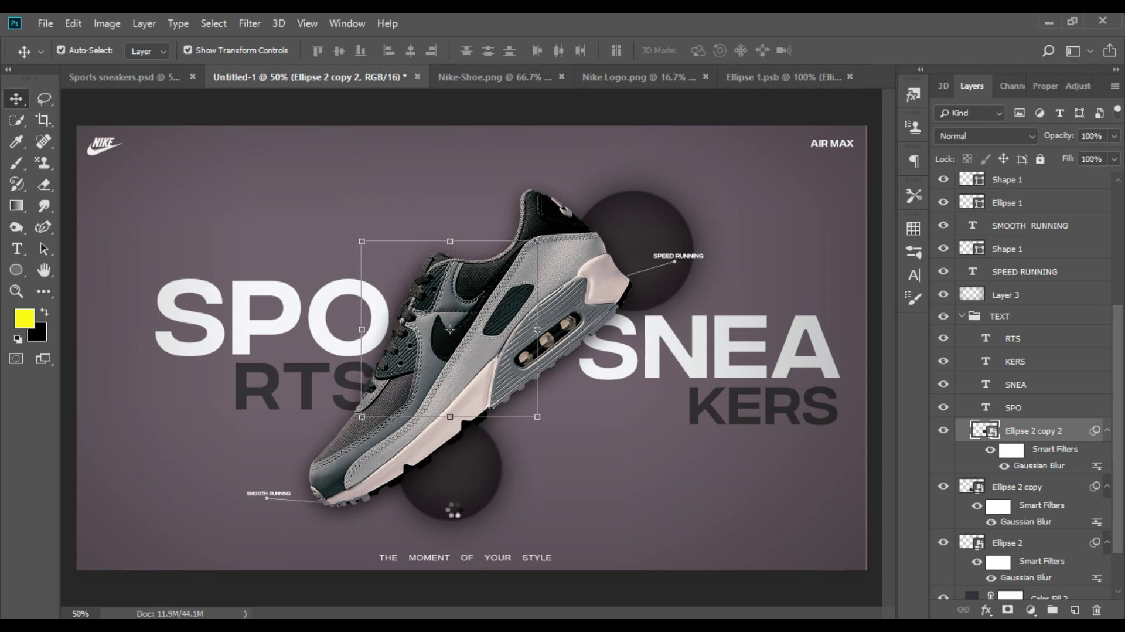
key(shift+Up)
key(shift+Up)
key(shift+Up)
key(shift+Up)
key(shift+Up)
key(shift+Up)
key(shift+Up)
key(shift+Up)
key(shift+Up)
key(shift+Left)
key(shift+Left)
key(shift+Up)
key(shift+Up)
key(shift+Up)
key(shift+Left)
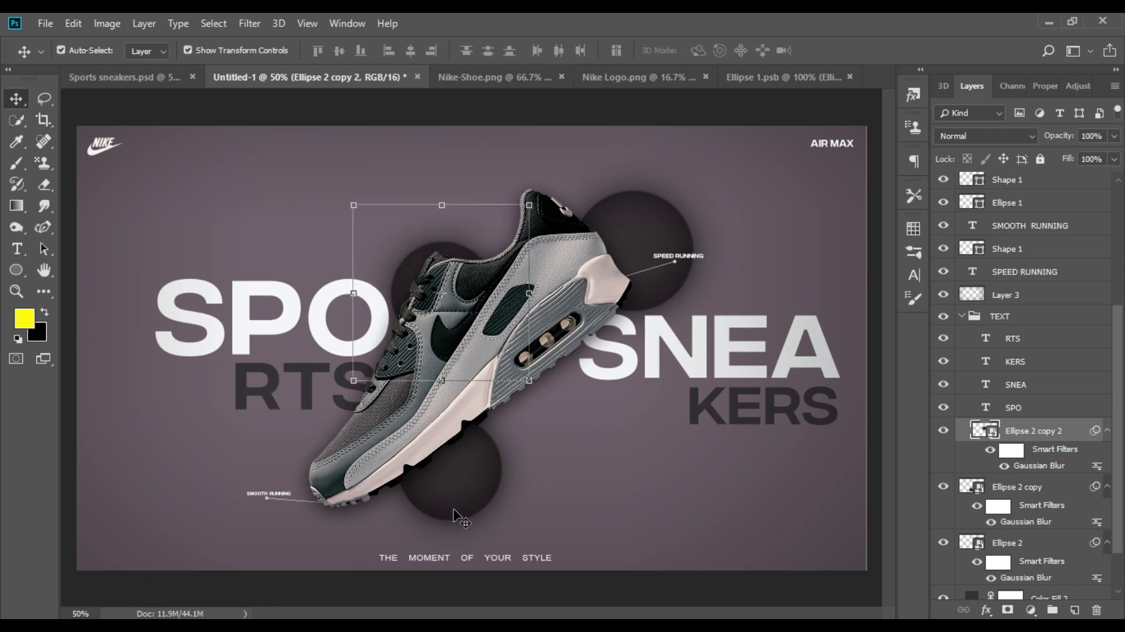
key(shift+Left)
key(shift+Left)
Shrink the new circle copy to about 56% and place it near the SPO lettering
click(346, 378)
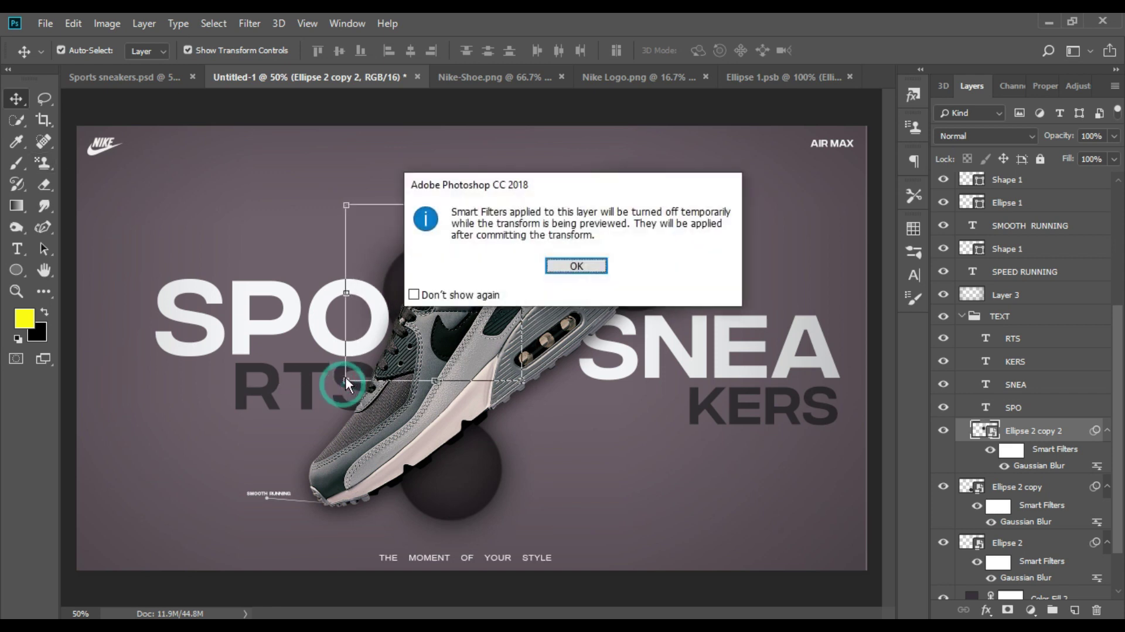
click(575, 266)
drag(347, 378, 407, 324)
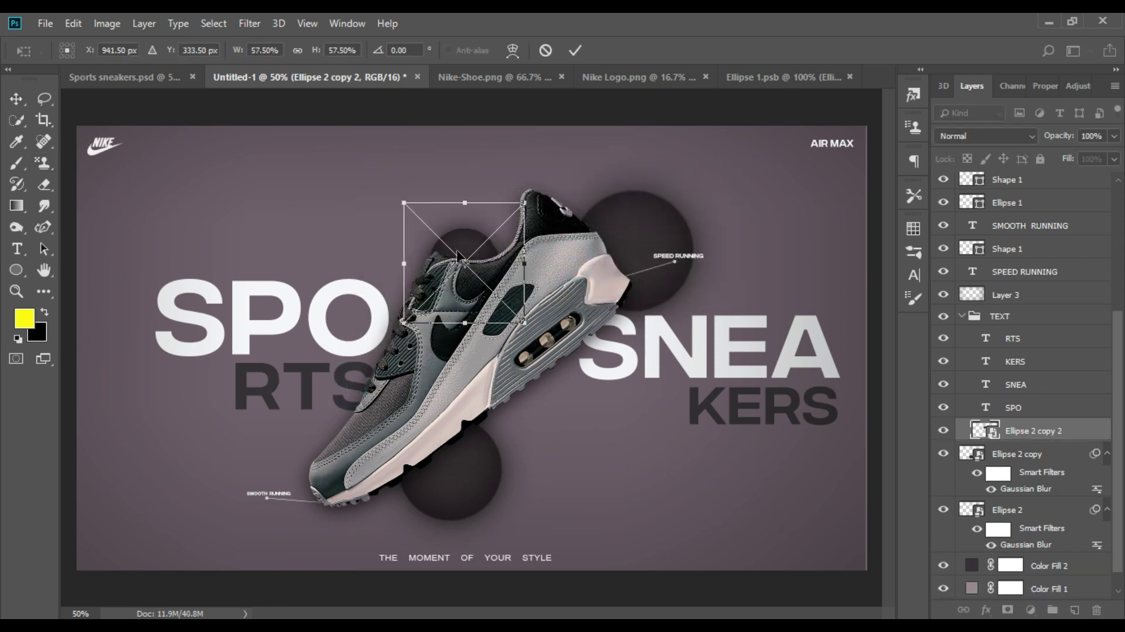
drag(466, 250, 392, 273)
key(Return)
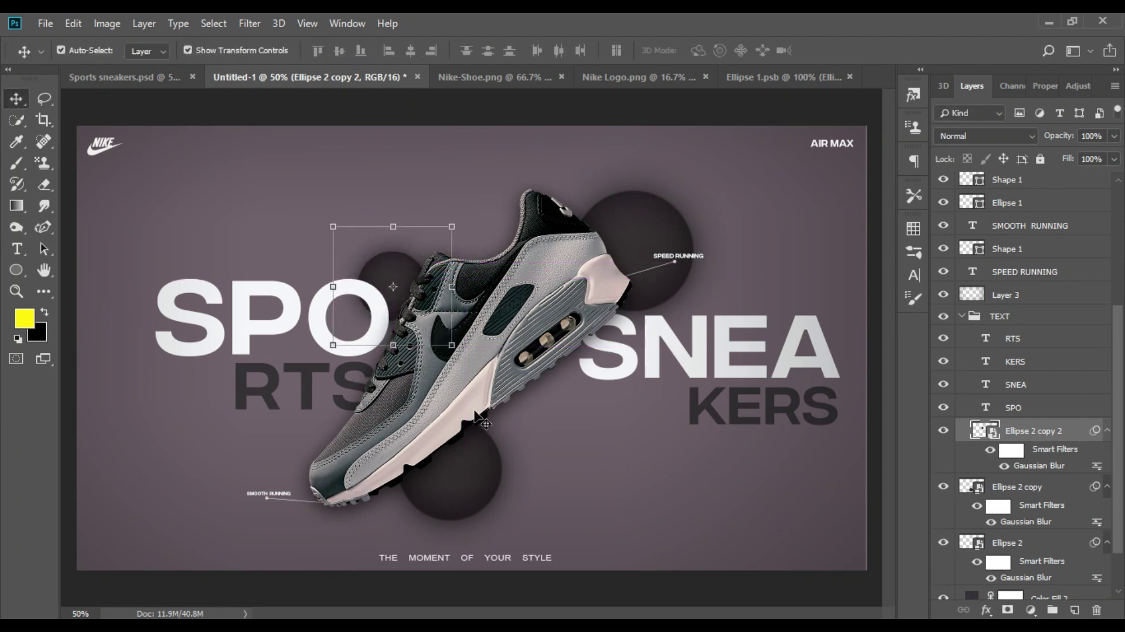
click(422, 375)
Shrink the circle beneath the shoe to about 78% and shift it left
click(455, 554)
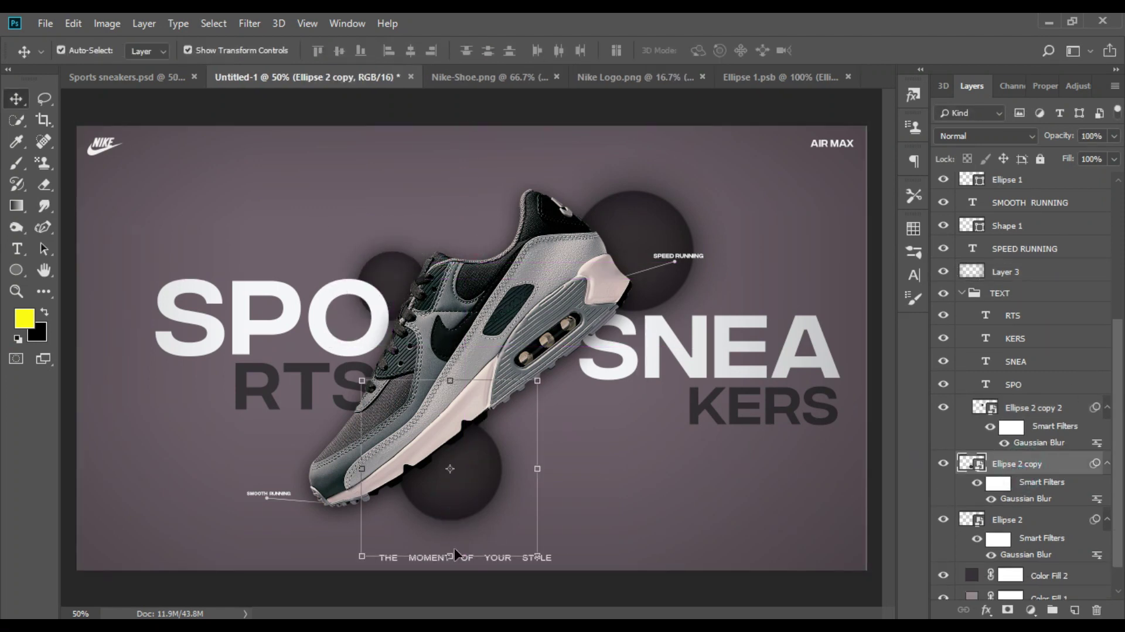
click(362, 556)
click(575, 267)
drag(362, 556, 378, 539)
drag(463, 496, 445, 496)
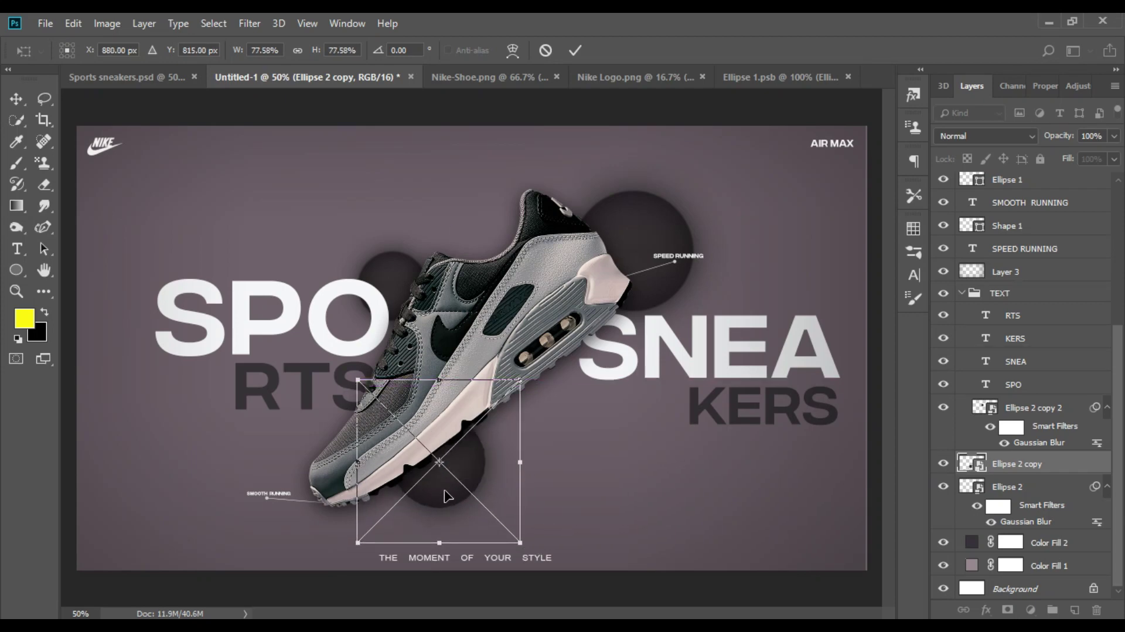
key(Return)
ctrl+click(731, 178)
Select the three blurred circle layers together in the Layers panel
key(ctrl+minus)
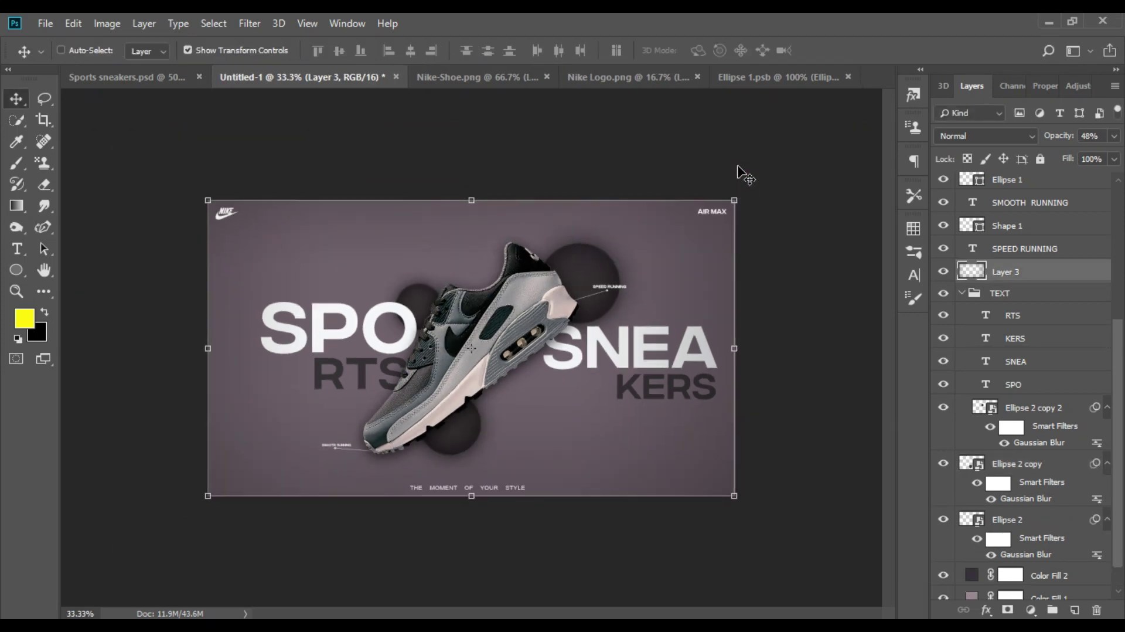
key(ctrl+plus)
click(479, 456)
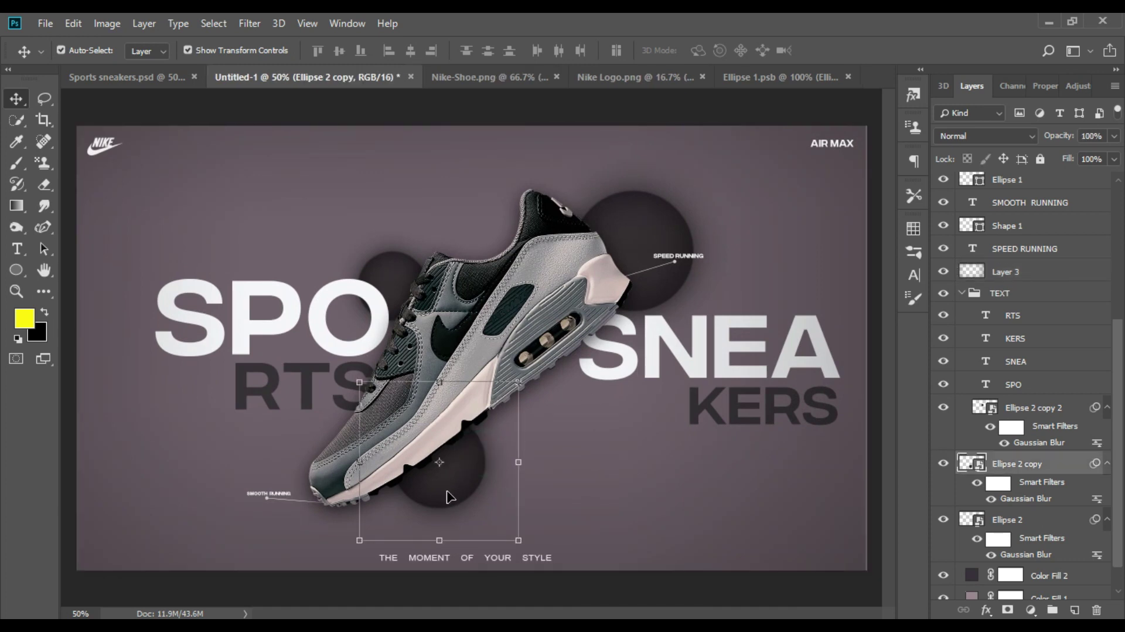
click(483, 494)
scroll(1017, 392, down, 1)
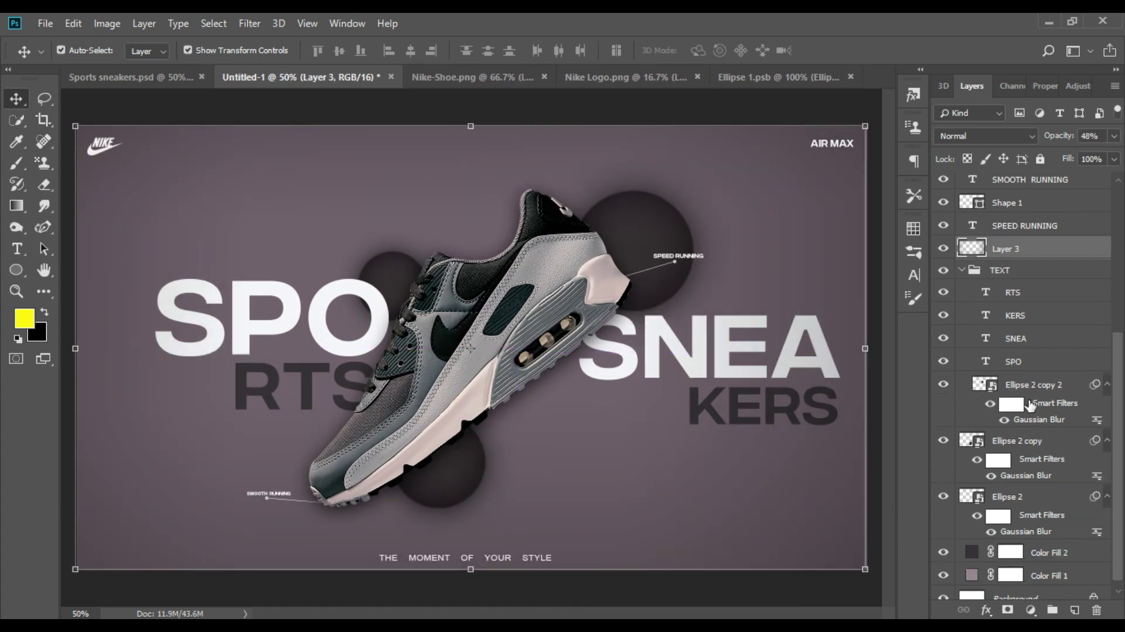
click(1017, 391)
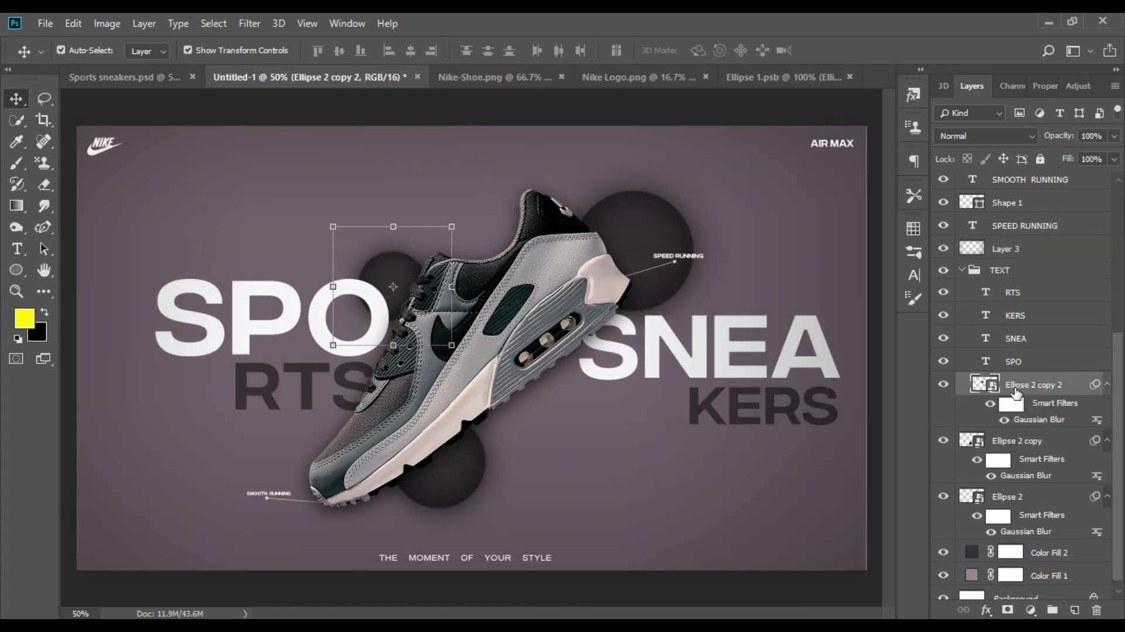
shift+click(1025, 451)
scroll(1027, 469, down, 1)
shift+click(1022, 488)
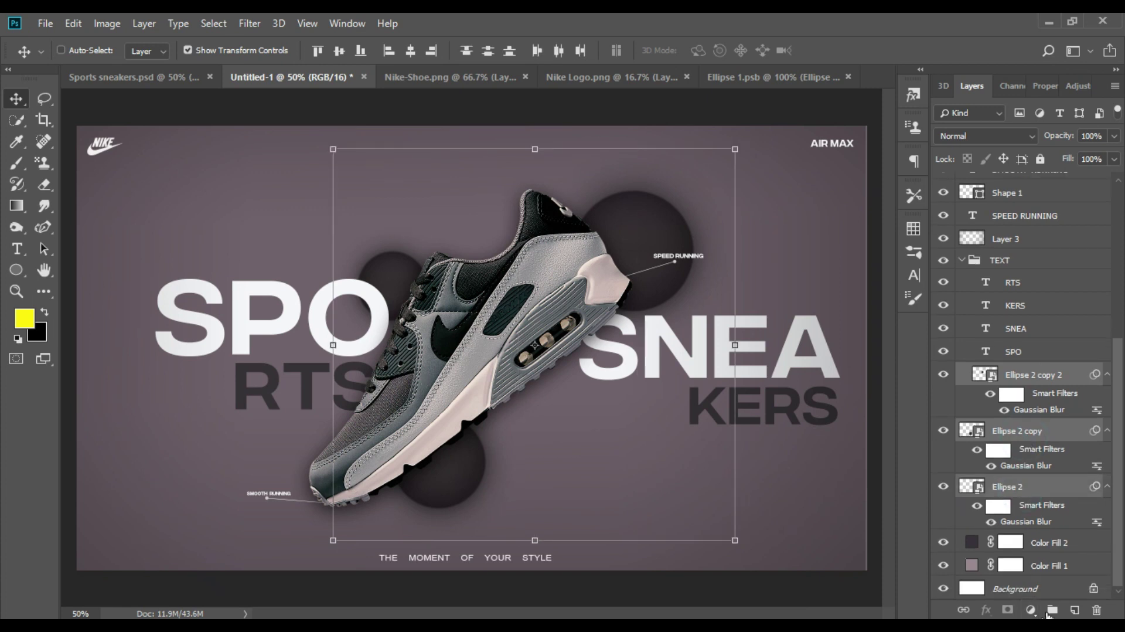
Group the three circle layers into a group named elipse
click(1050, 610)
double_click(1027, 522)
text(elipse)
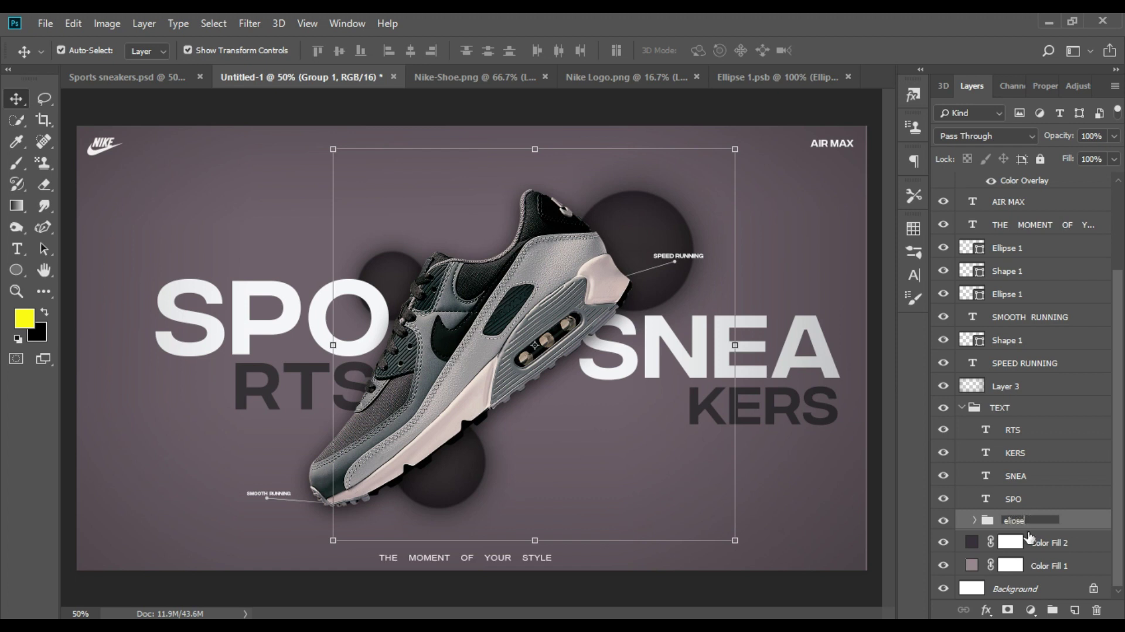
click(1058, 519)
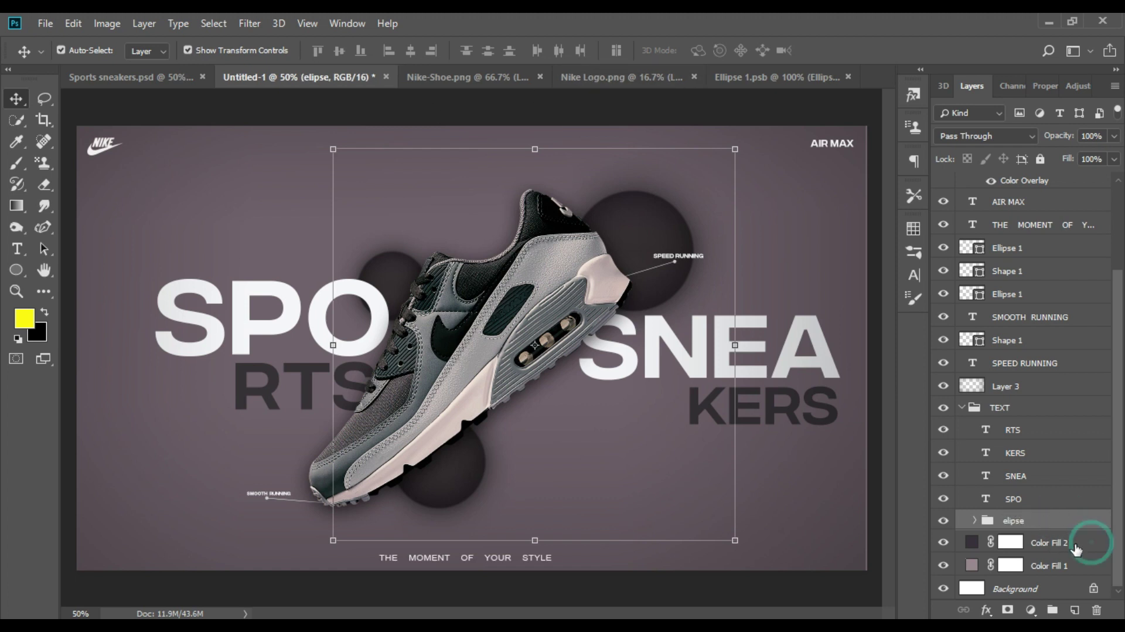
Duplicate the top-left circle inside the elipse group
click(975, 520)
click(1029, 428)
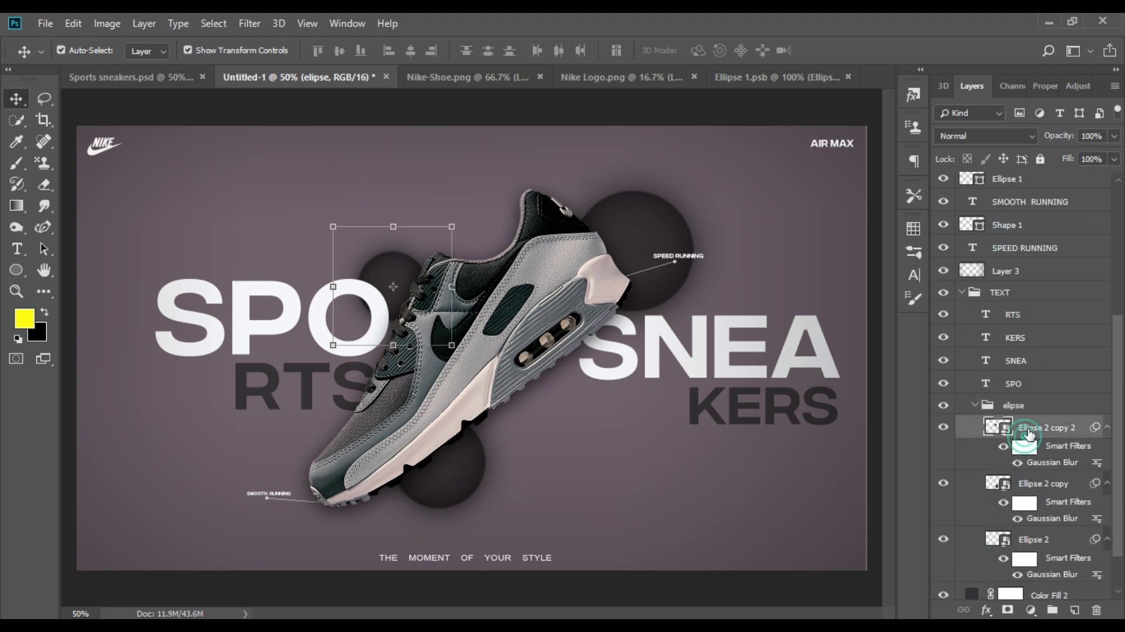
key(ctrl+j)
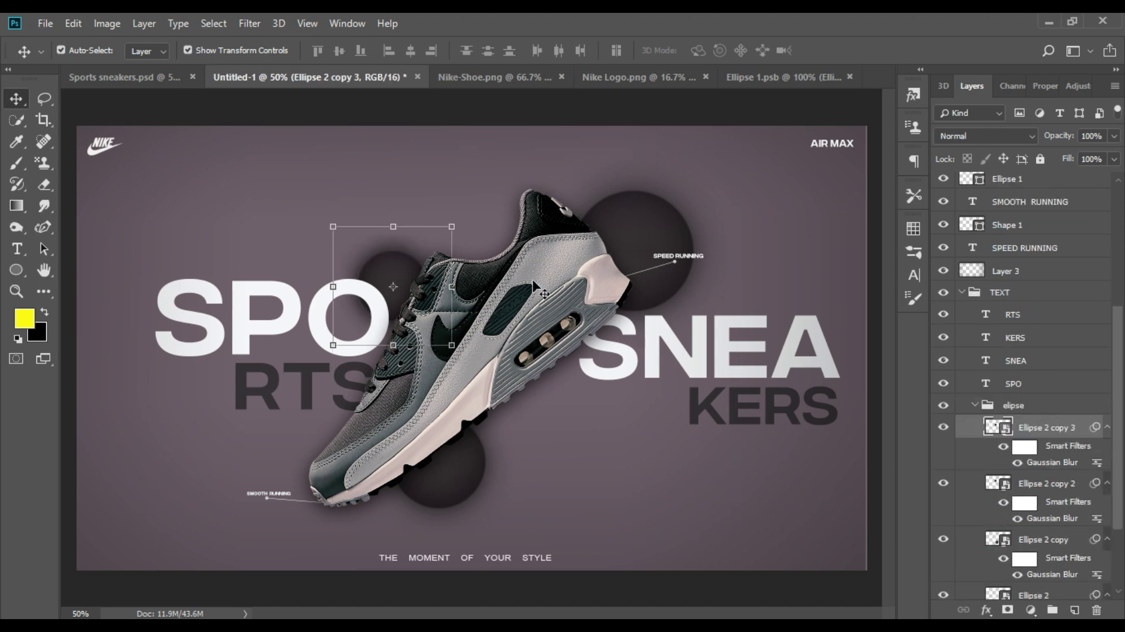
Enlarge the new circle copy to about 195% and centre it behind the Nike logo
key(shift+Up)
key(shift+Up)
key(shift+Up)
key(shift+Up)
key(shift+Up)
key(shift+Left)
key(shift+Left)
key(shift+Left)
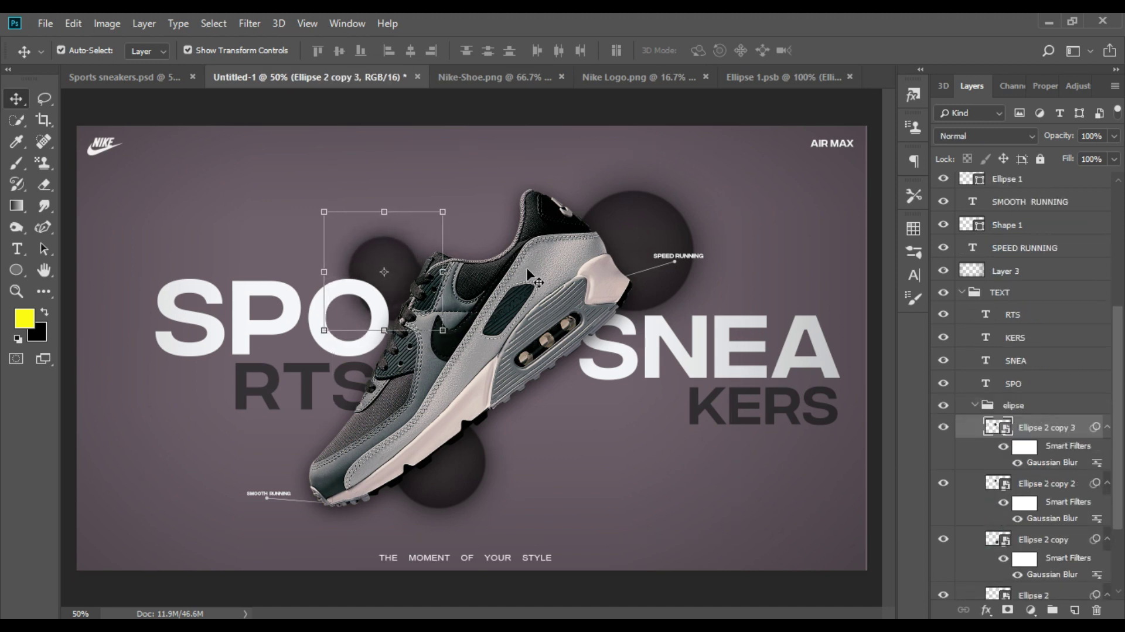
click(326, 329)
click(575, 264)
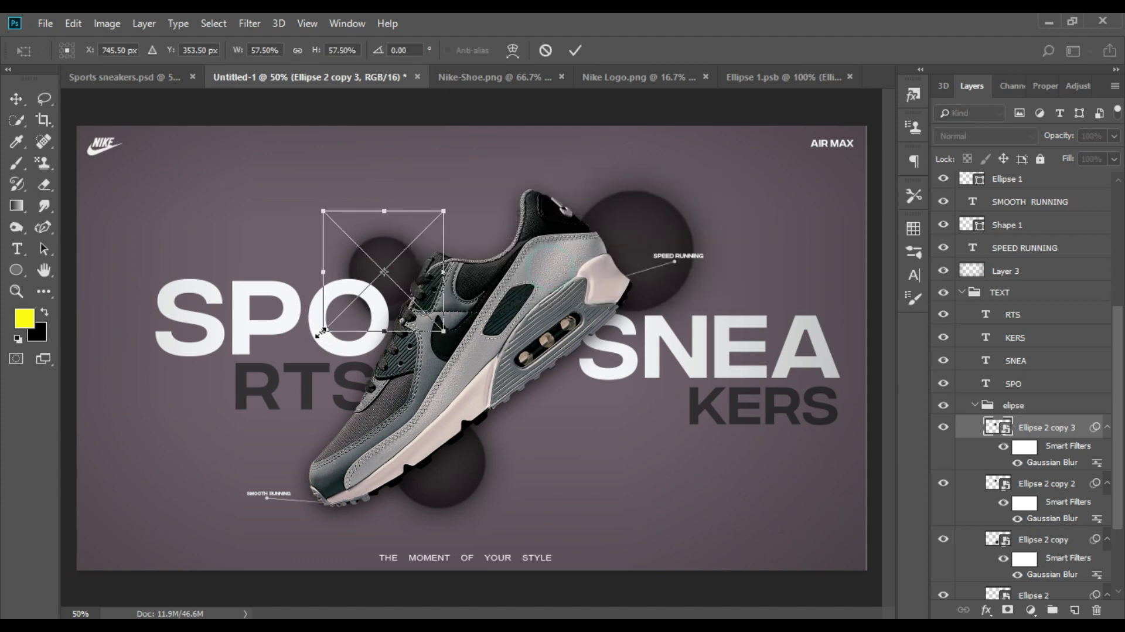
mouse_move(324, 329)
mouse_down()
mouse_move(79, 516)
mouse_move(106, 237)
mouse_up()
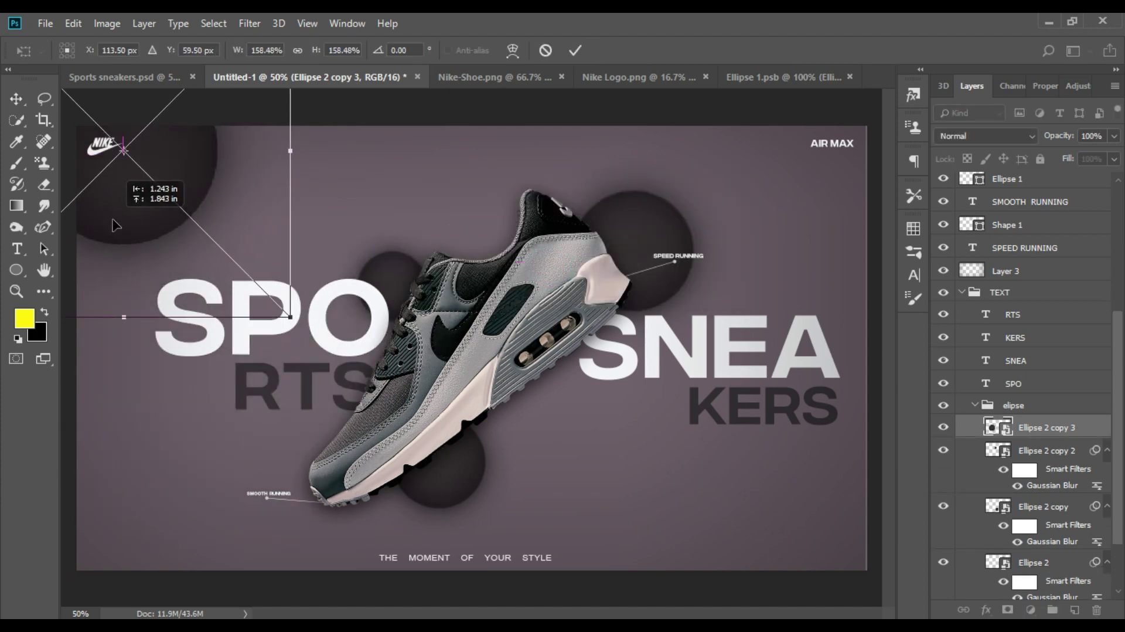
key(ctrl+minus)
drag(109, 339, 76, 376)
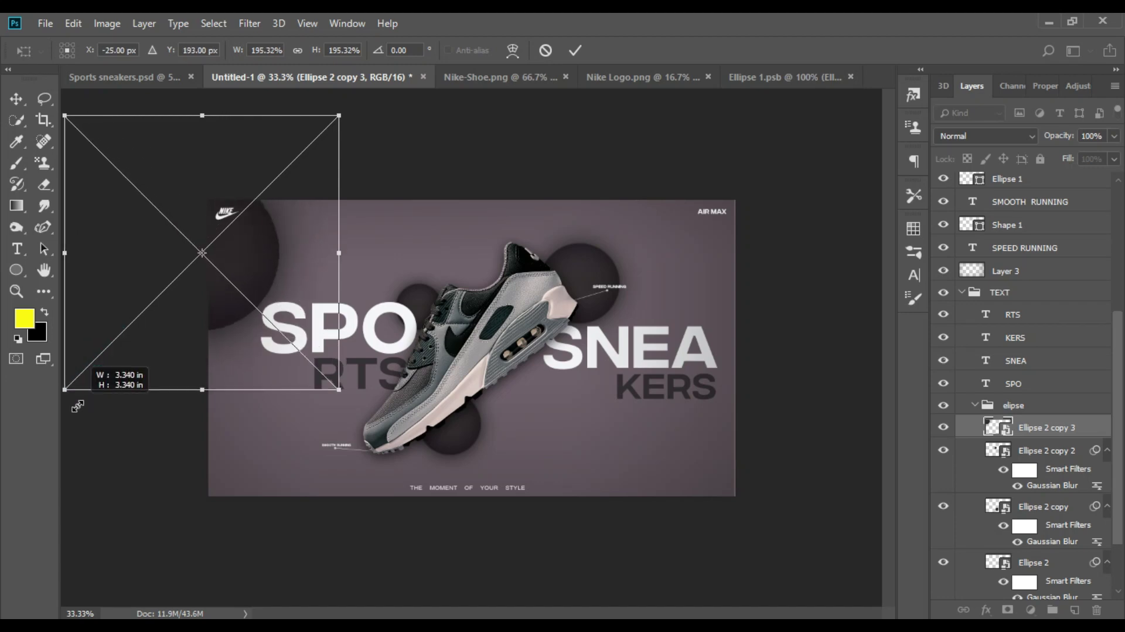
drag(227, 309, 214, 217)
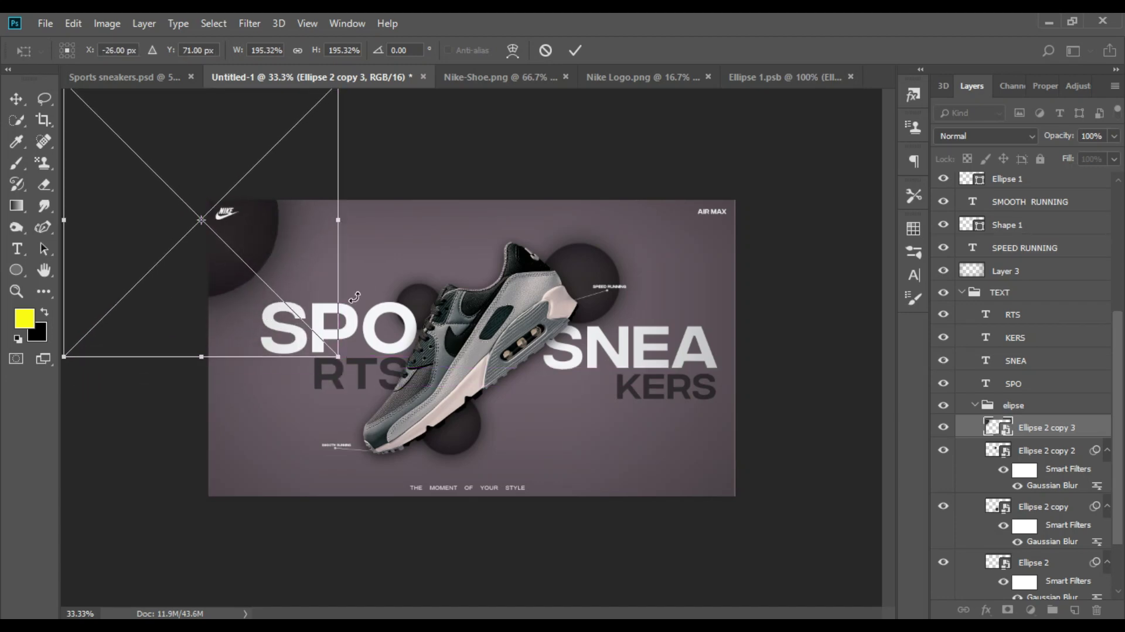
drag(224, 256, 231, 266)
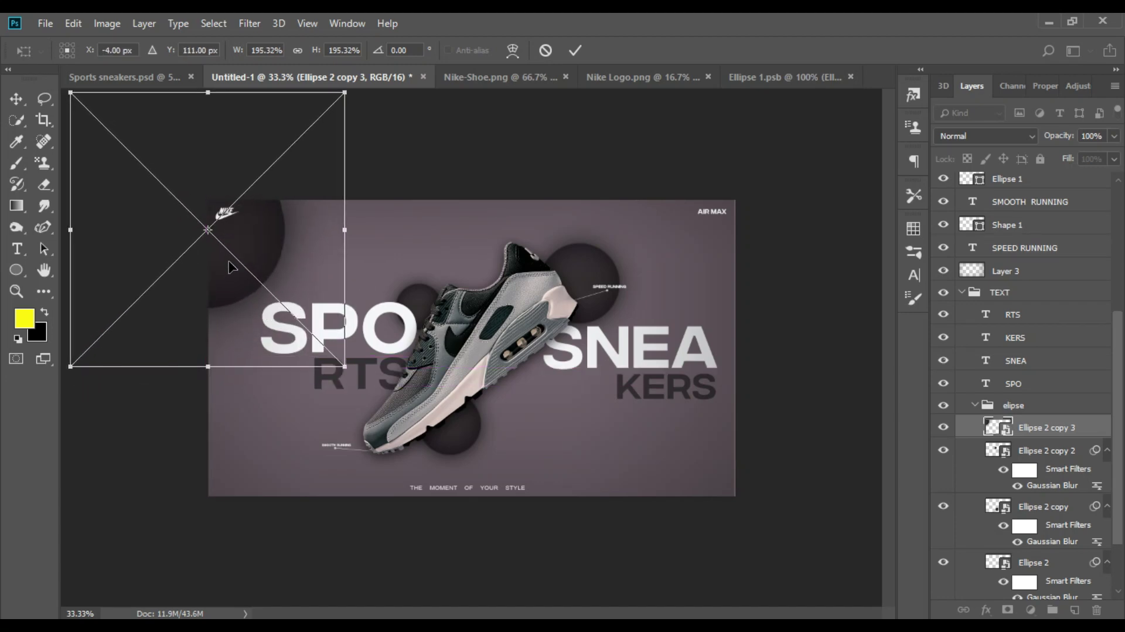
key(Return)
Select and deselect the big top-left circle to review its placement
click(252, 249)
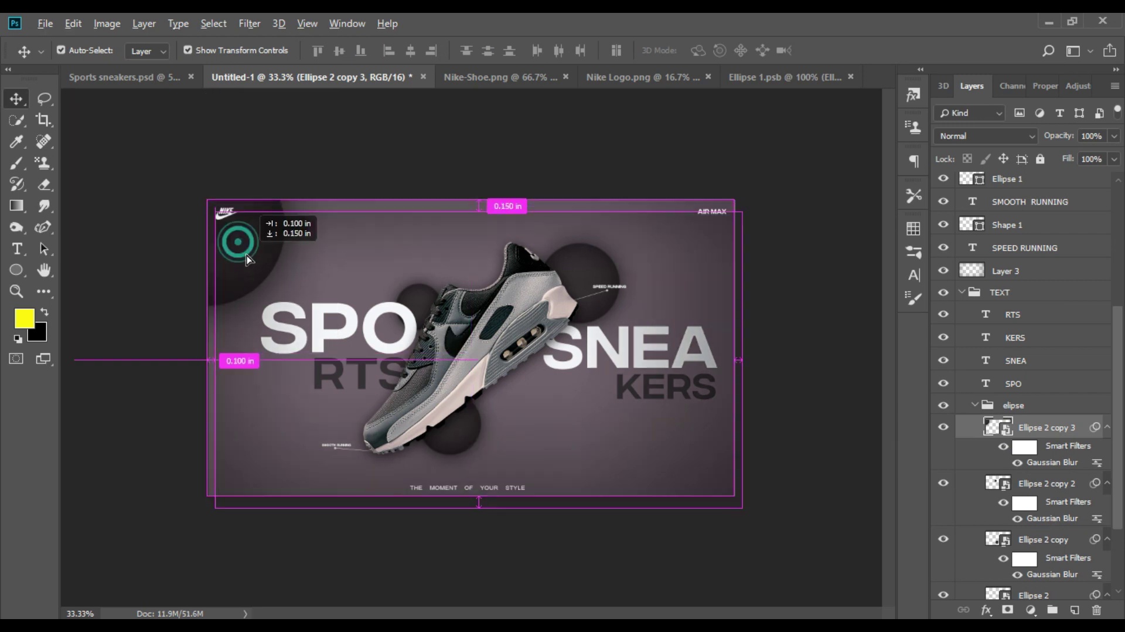
scroll(1020, 279, down, 1)
scroll(1020, 278, down, 3)
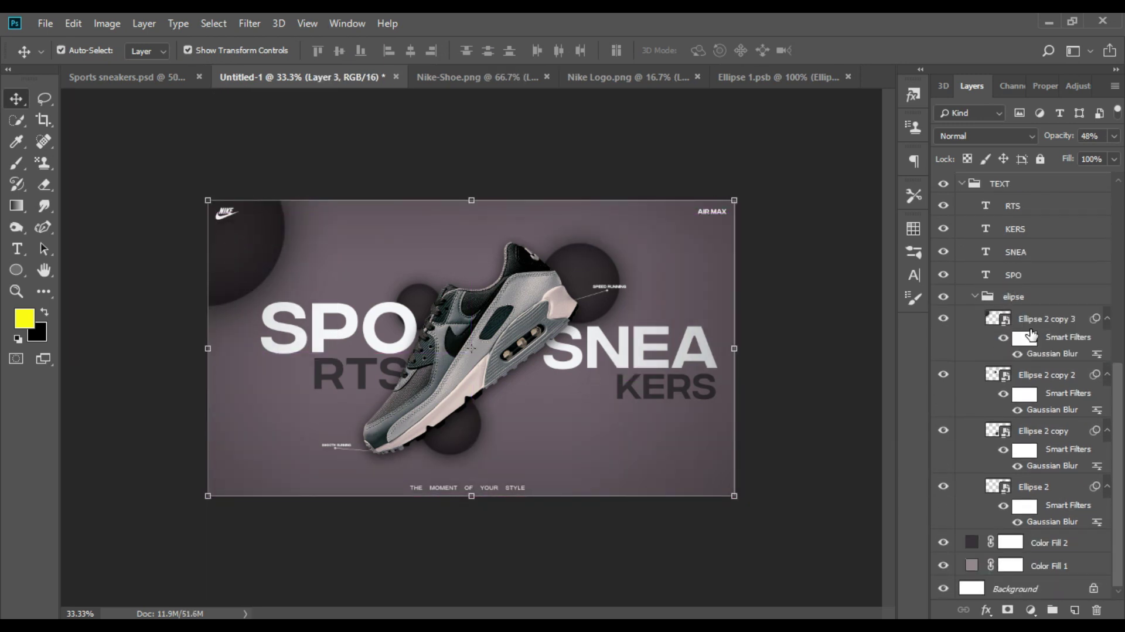
click(304, 242)
click(592, 131)
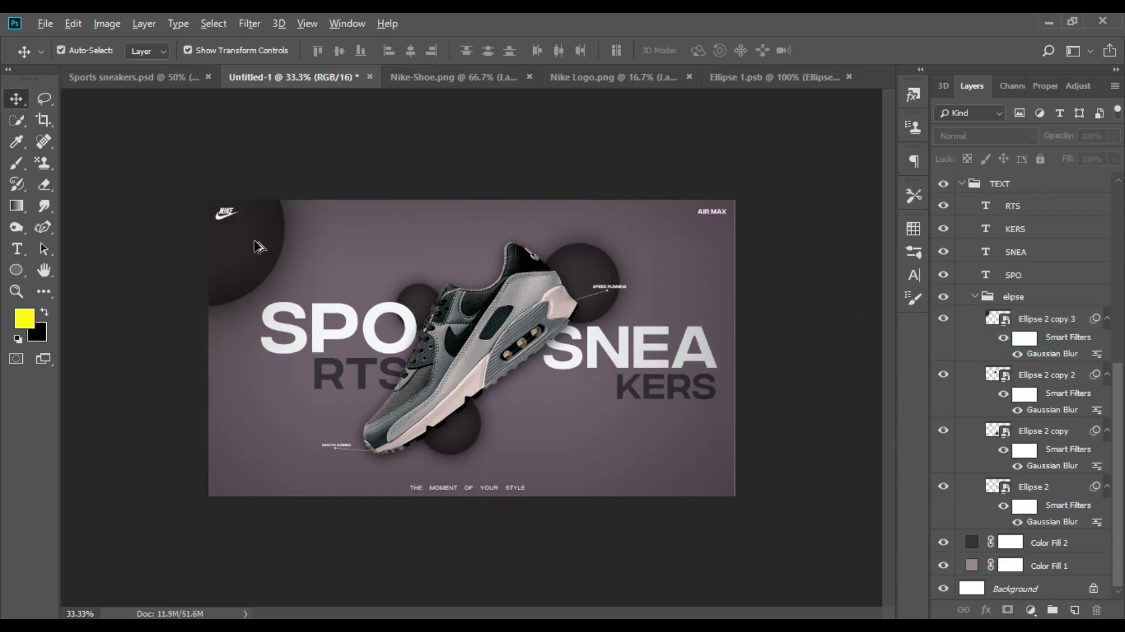
click(260, 243)
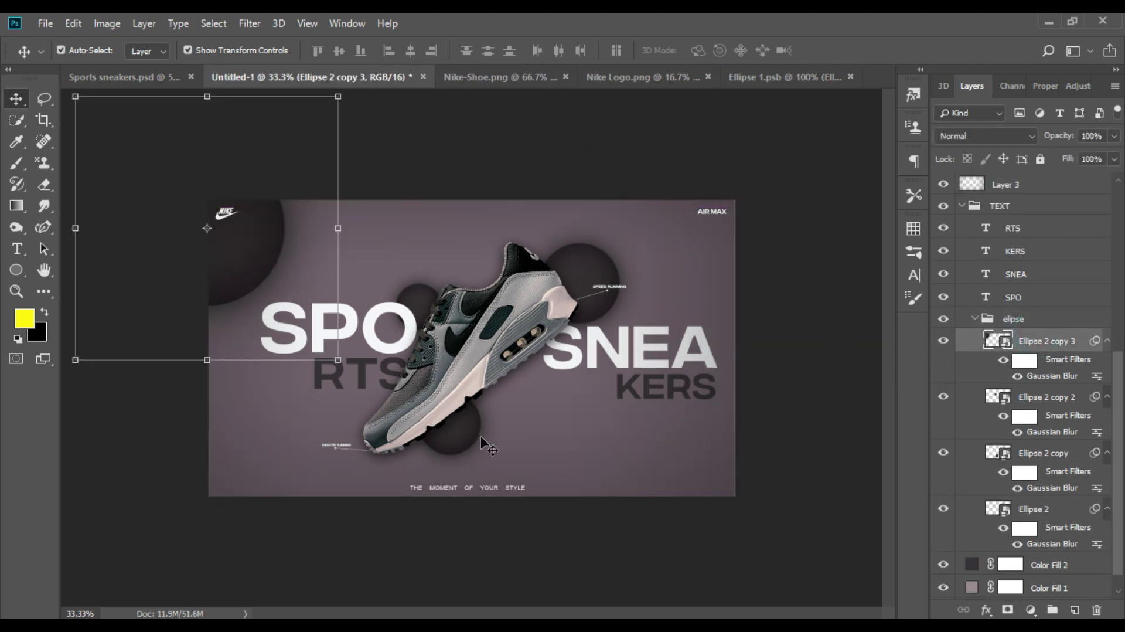
scroll(1047, 421, down, 1)
Duplicate the circle beneath the shoe and enlarge the copy toward the bottom-right corner
click(1032, 426)
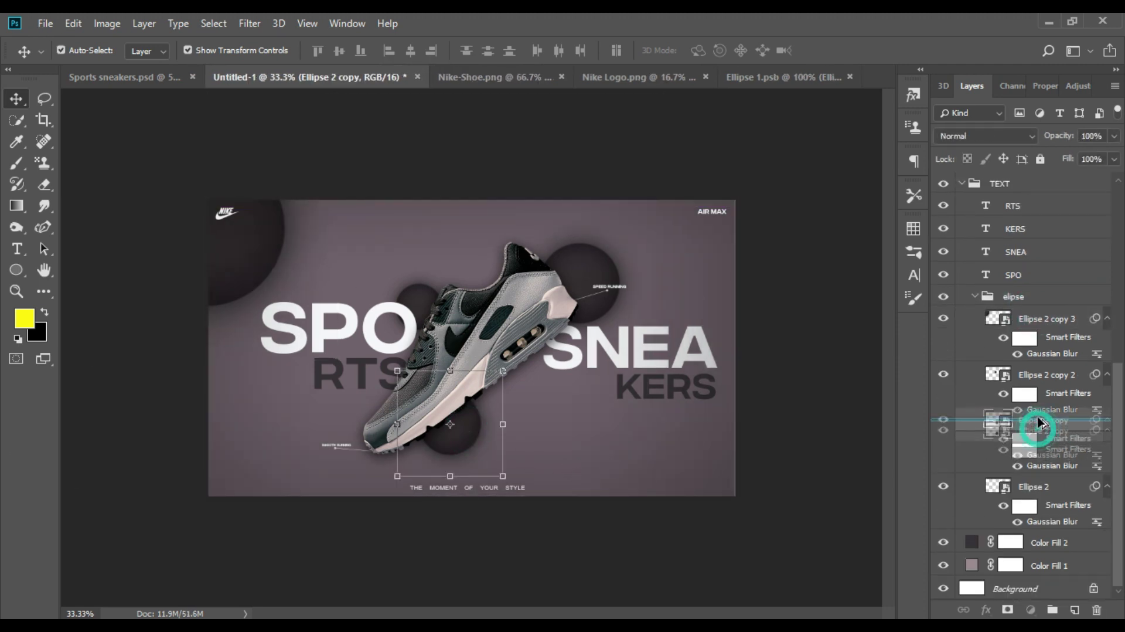
key(ctrl+j)
key(shift+Right)
key(shift+Right)
key(shift+Right)
key(shift+Right)
key(shift+Right)
key(shift+Right)
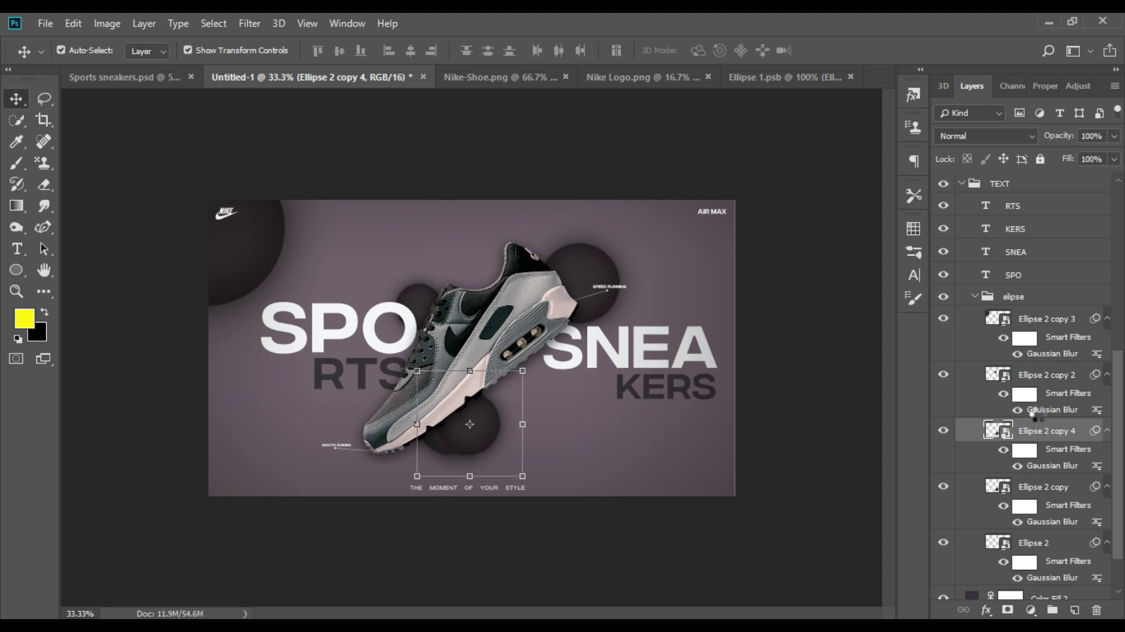
key(shift+Right)
key(shift+Right)
key(shift+Right)
key(shift+Right)
key(shift+Right)
key(shift+Right)
key(shift+Right)
key(shift+Right)
key(shift+Right)
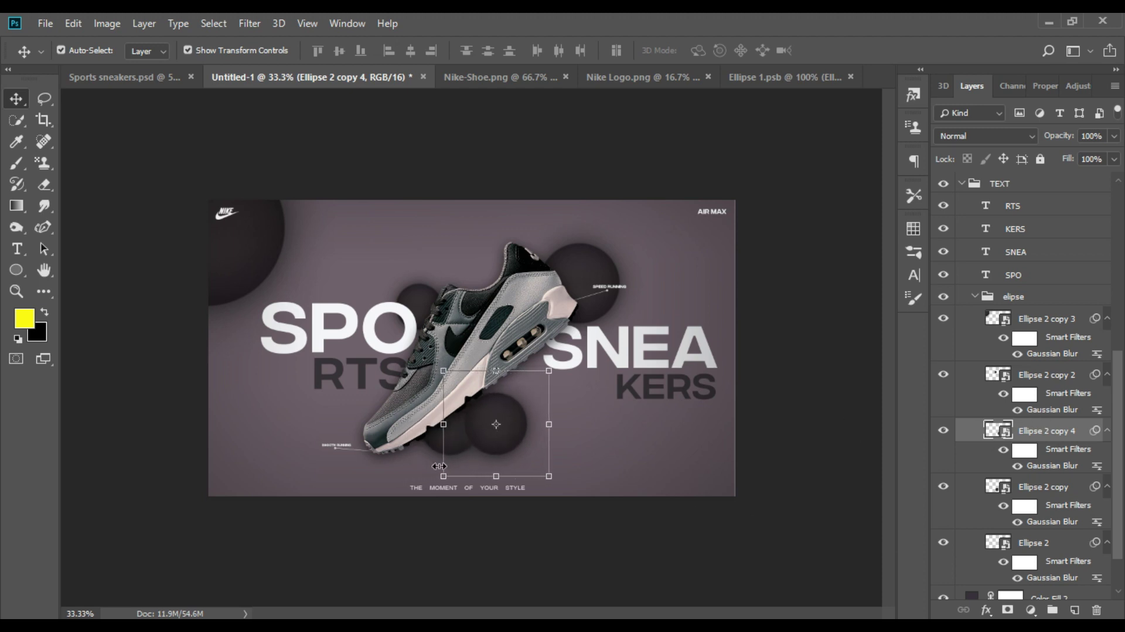
click(444, 476)
click(573, 258)
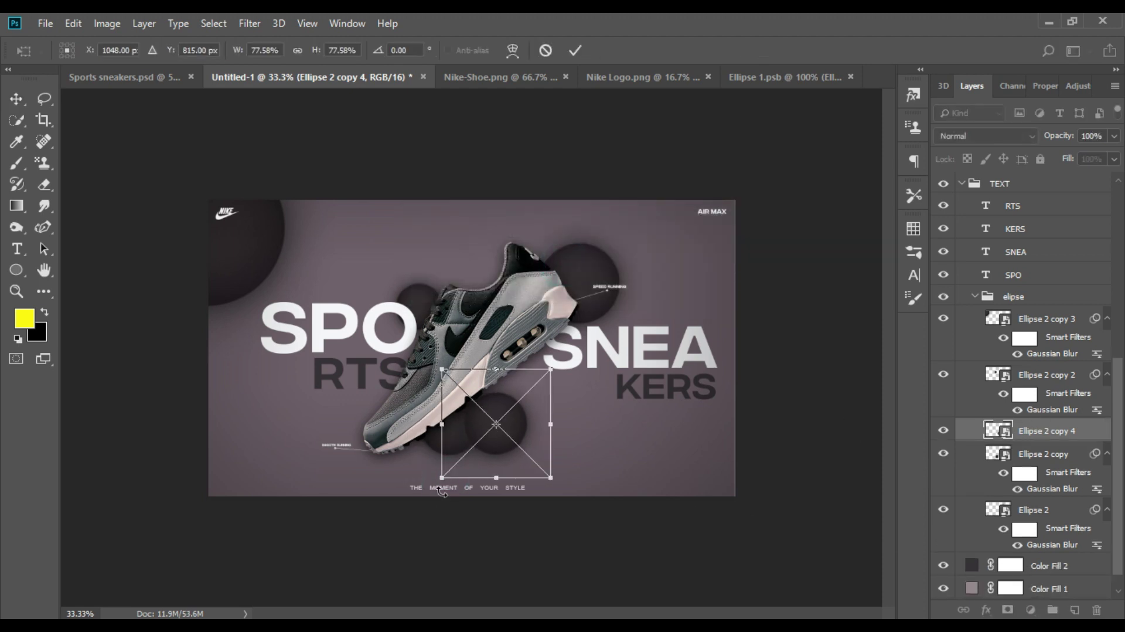
mouse_move(444, 476)
mouse_down()
mouse_move(348, 521)
mouse_move(656, 486)
mouse_move(684, 509)
mouse_up()
Commit the bottom-right circle at 50% opacity and fade the top-left circle to 21%
key(Return)
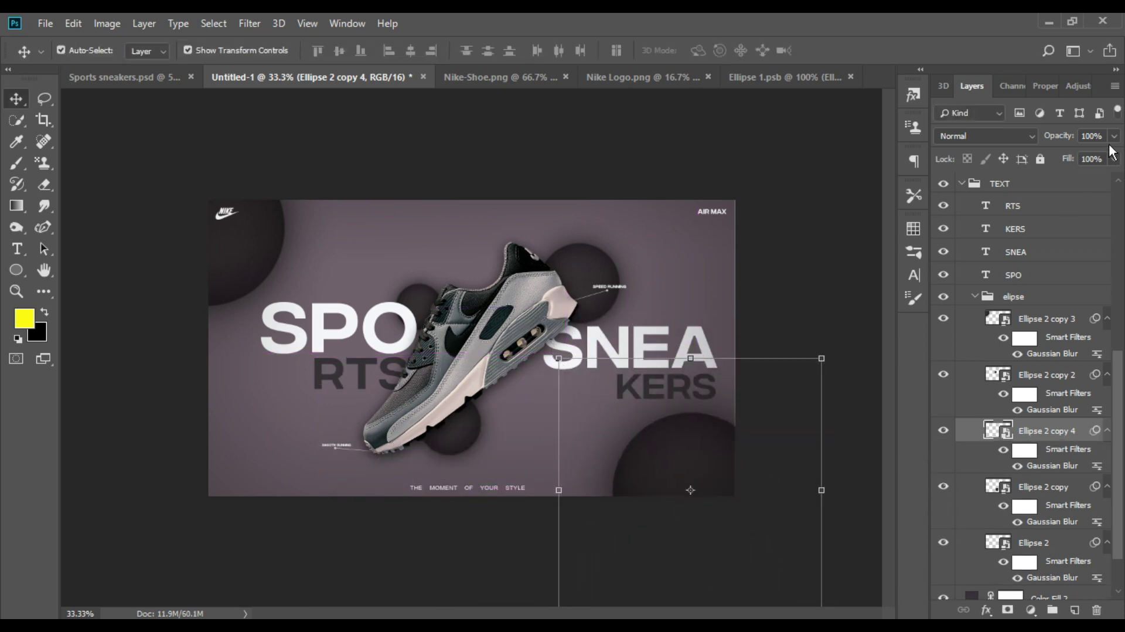
click(1114, 136)
click(1075, 155)
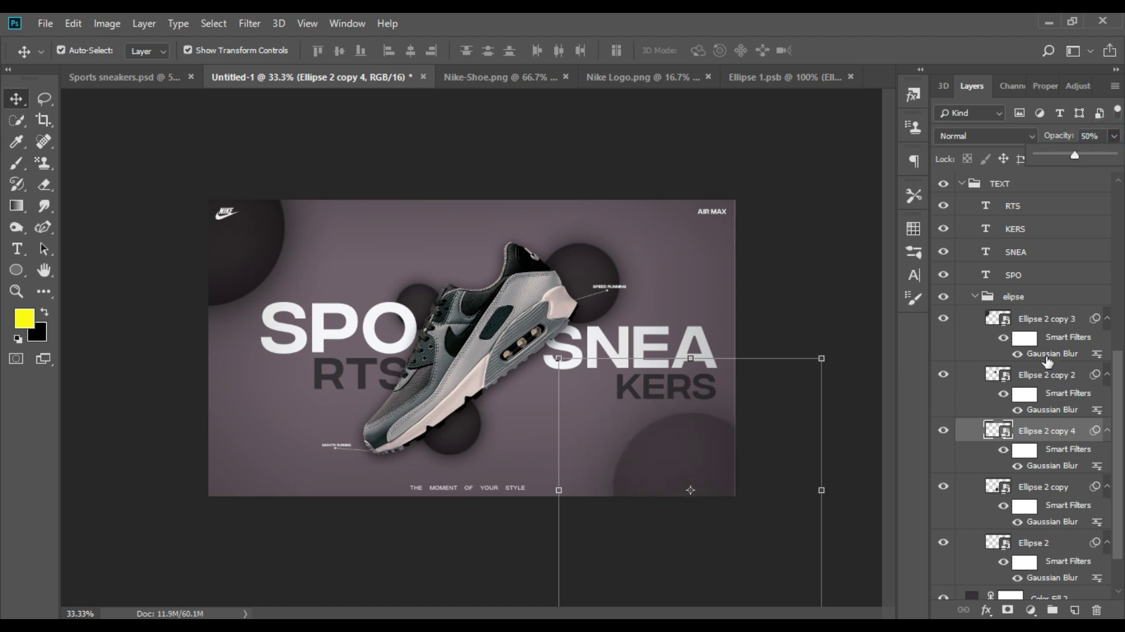
click(1052, 319)
drag(1114, 136, 1051, 154)
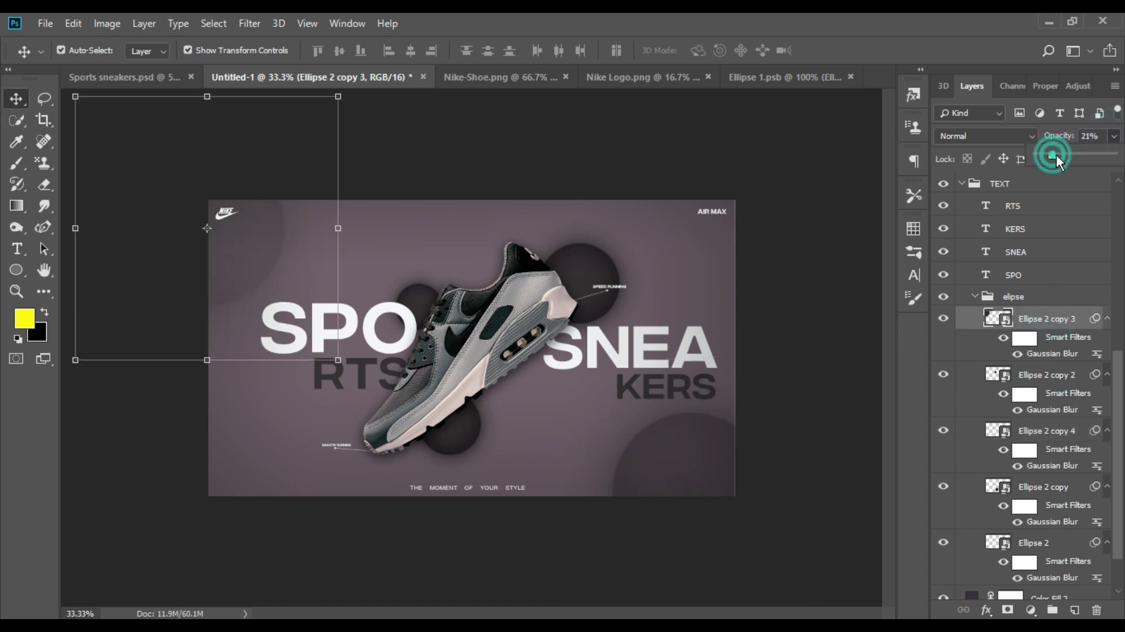
Lower the bottom-right circle to 37% opacity and collapse the elipse group
click(810, 141)
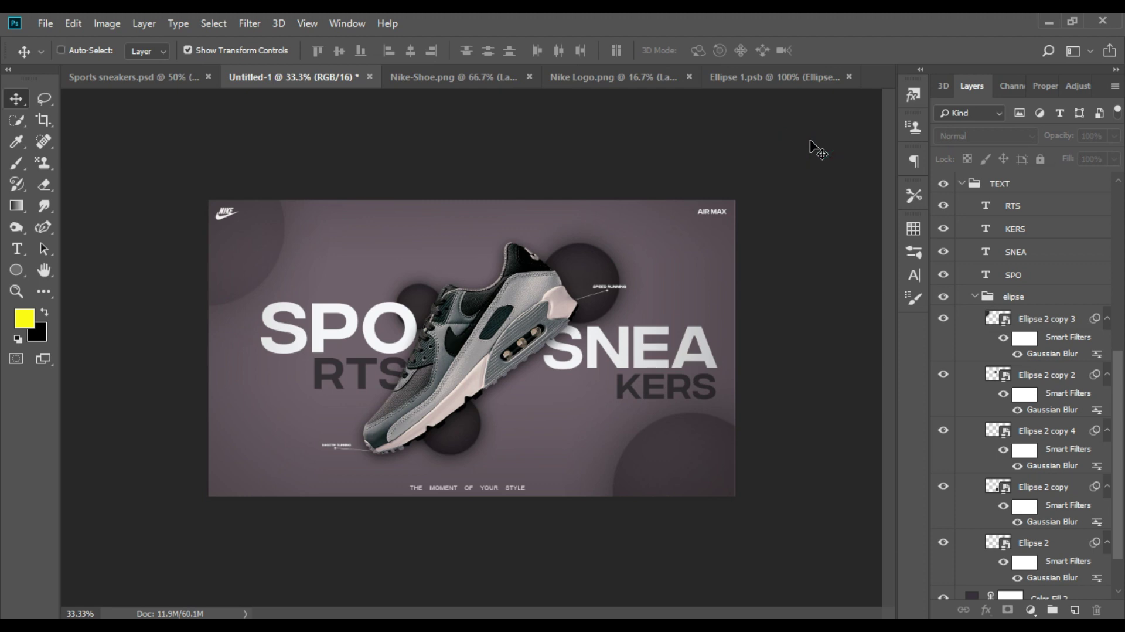
key(ctrl+minus)
key(ctrl+plus)
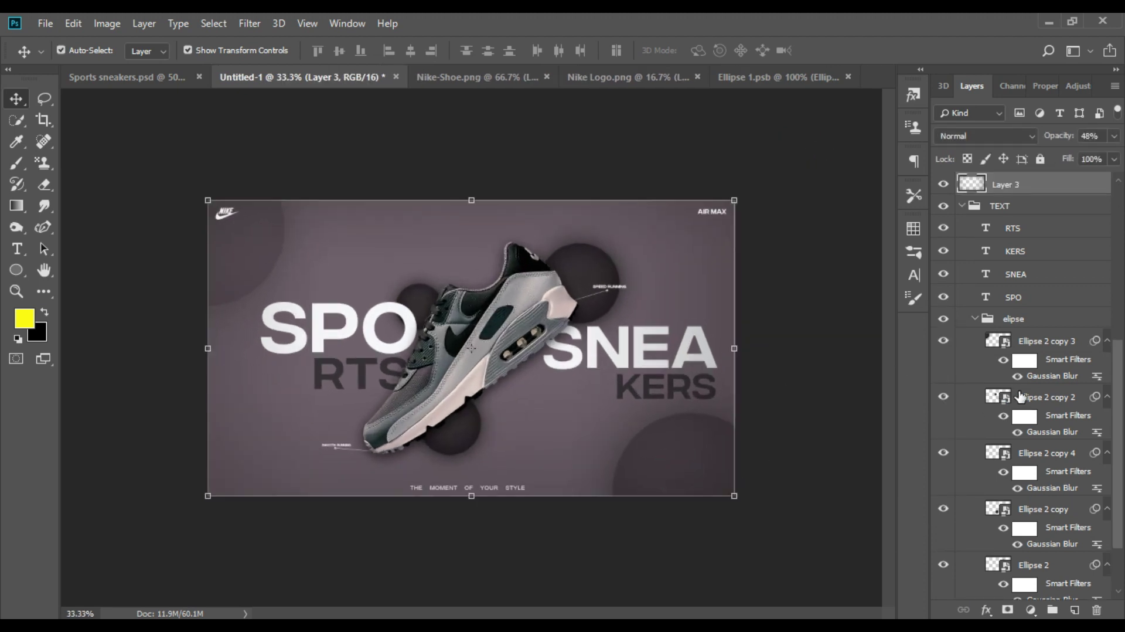
click(1044, 397)
click(1039, 453)
click(1112, 136)
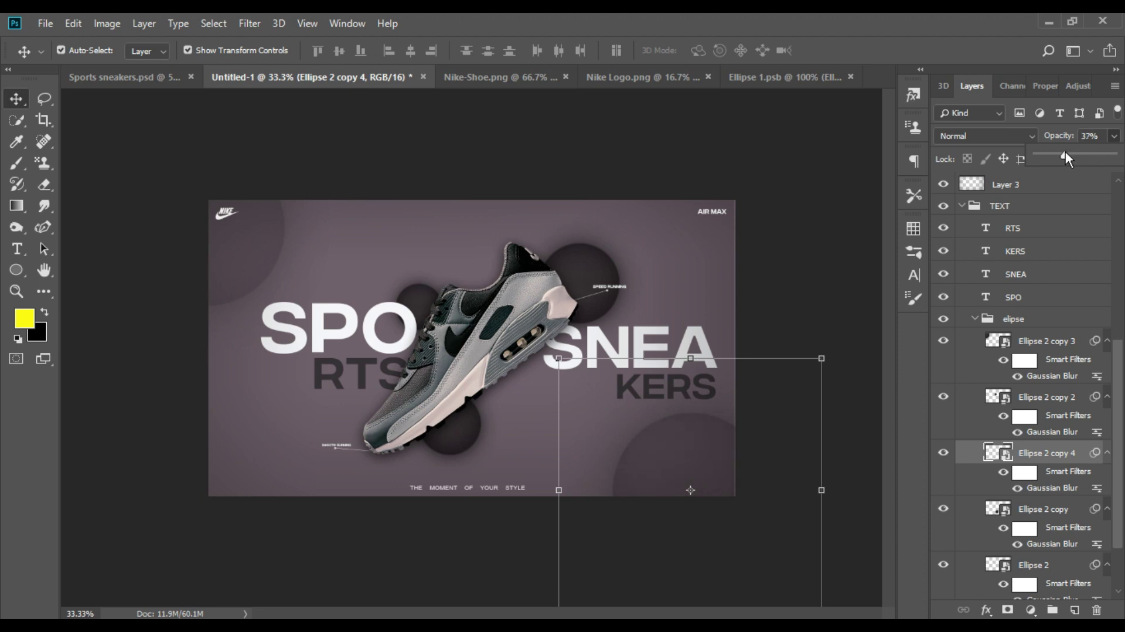
click(808, 231)
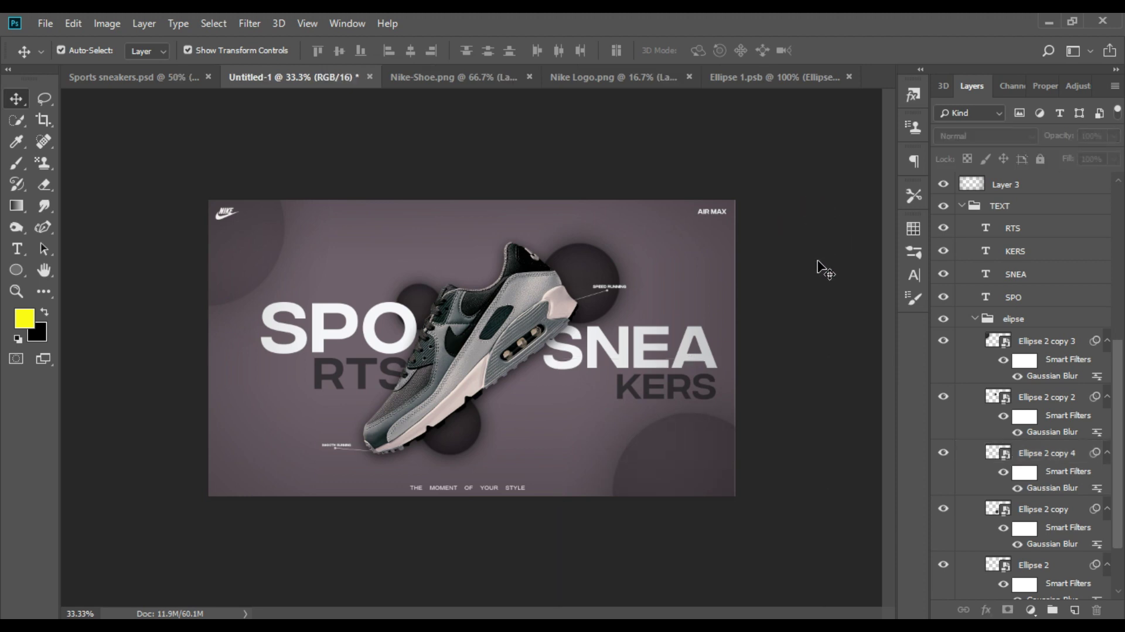
click(976, 318)
scroll(1031, 376, up, 2)
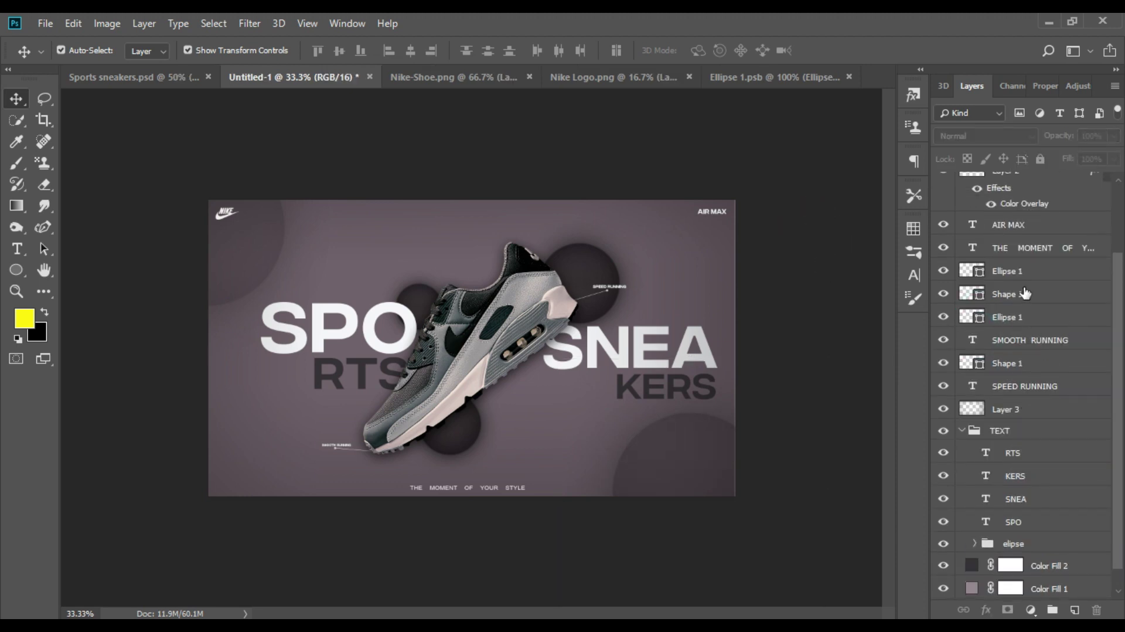
Select Layer 2 and collapse the TEXT group in the Layers panel
scroll(1037, 293, up, 2)
click(1037, 270)
click(1038, 294)
shift+click(1037, 270)
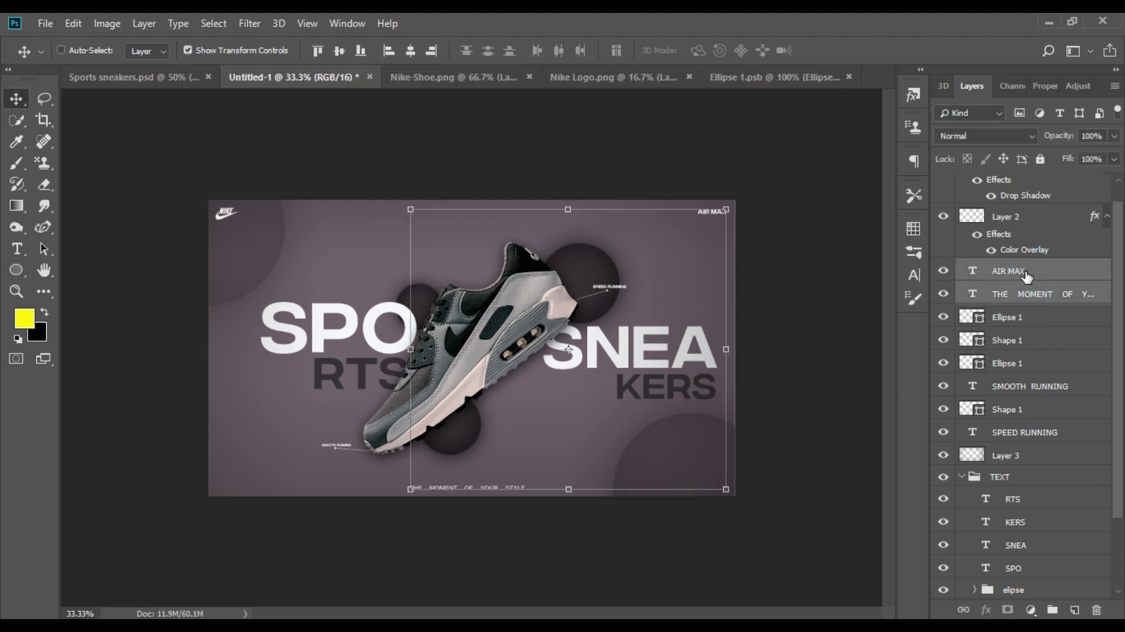
scroll(1037, 257, up, 2)
click(1000, 258)
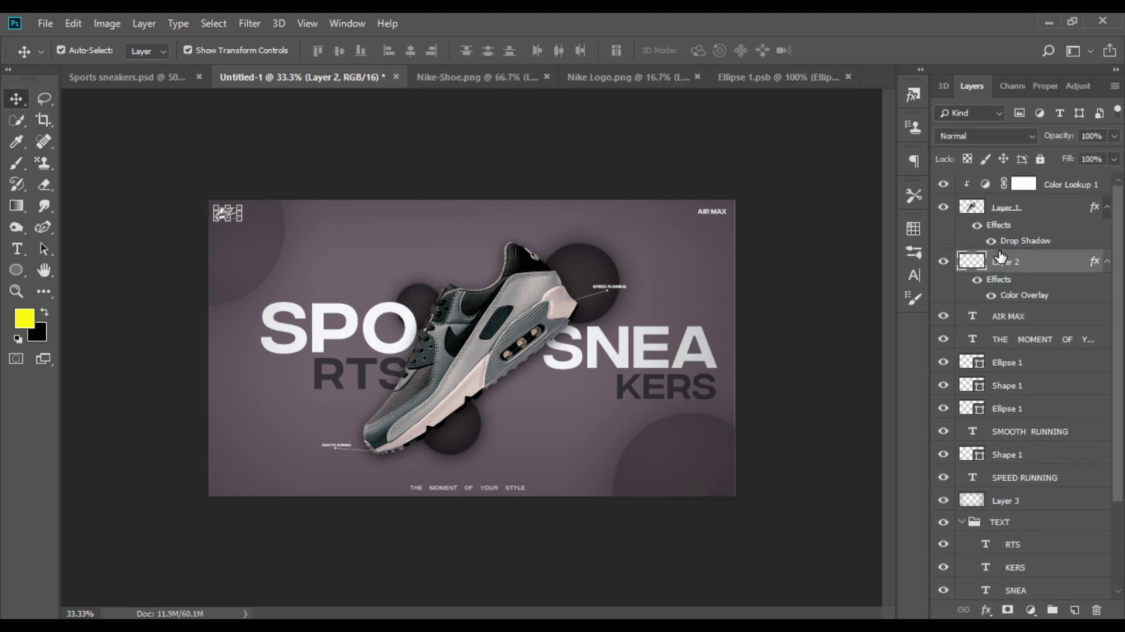
scroll(1020, 367, down, 3)
click(962, 407)
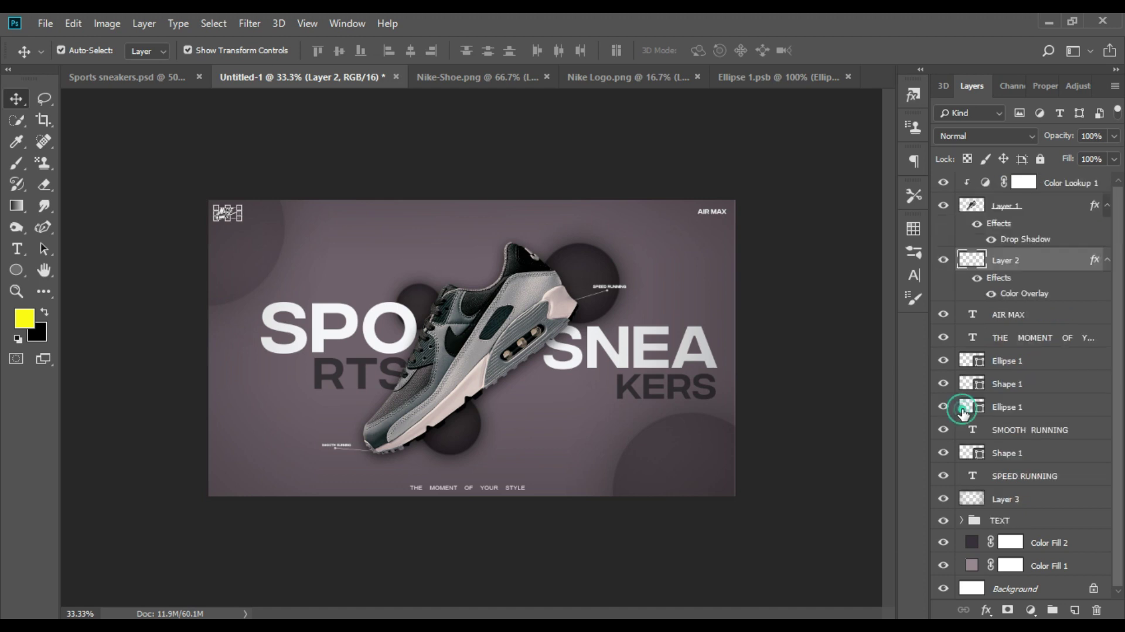
Group the callout layers from Layer 2 through SPEED RUNNING into Group 1
ctrl+click(1026, 475)
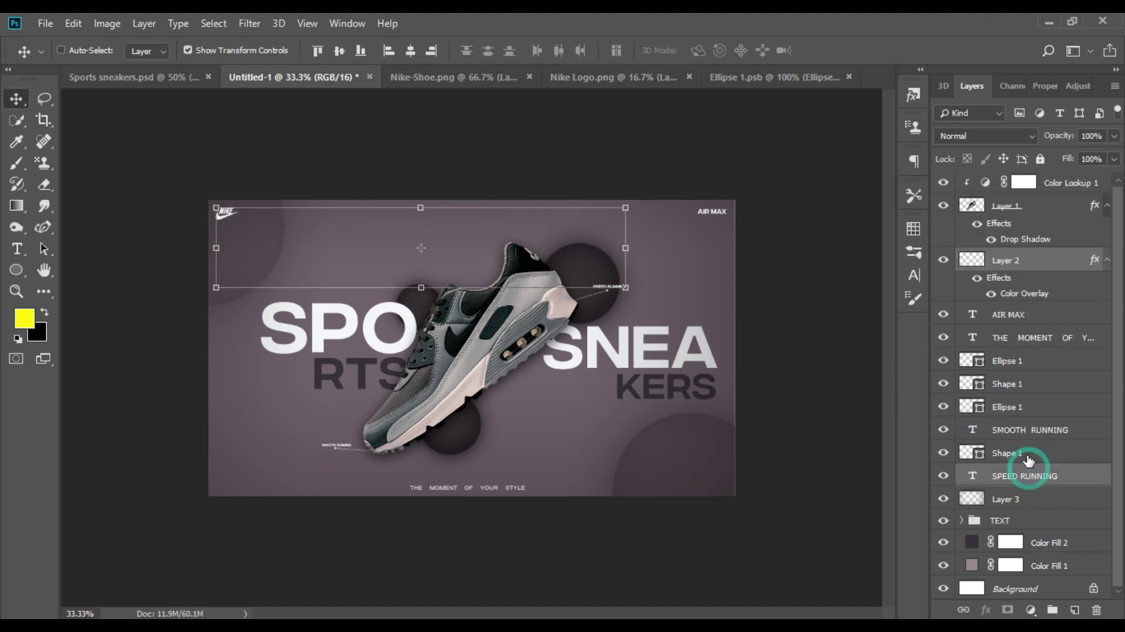
ctrl+click(1026, 453)
ctrl+click(1027, 429)
ctrl+click(1025, 407)
ctrl+click(1020, 384)
ctrl+click(1011, 361)
click(1053, 611)
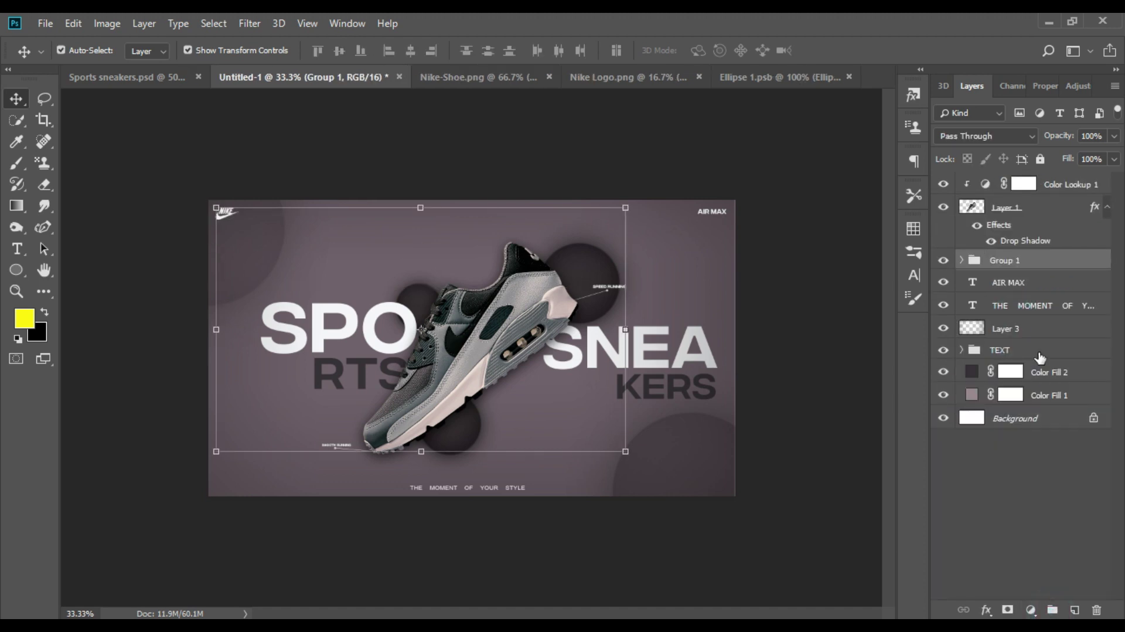
Move THE MOMENT OF YOUR STYLE and AIR MAX into TEXT, then start an AIR text layer
click(1041, 306)
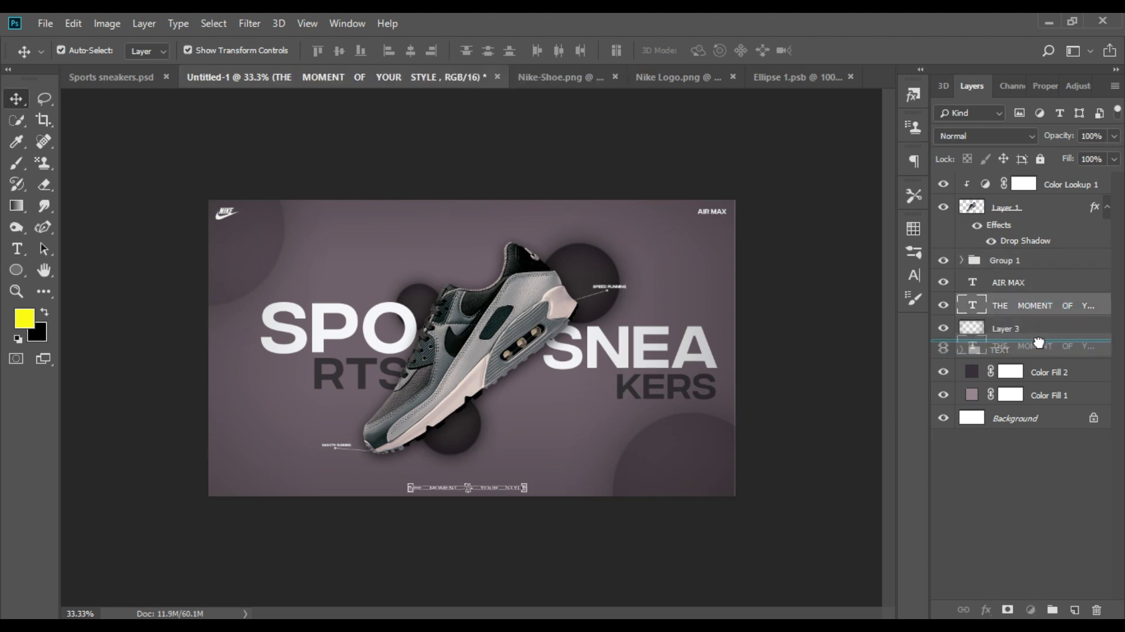
drag(1049, 306, 1026, 350)
drag(1030, 283, 1051, 326)
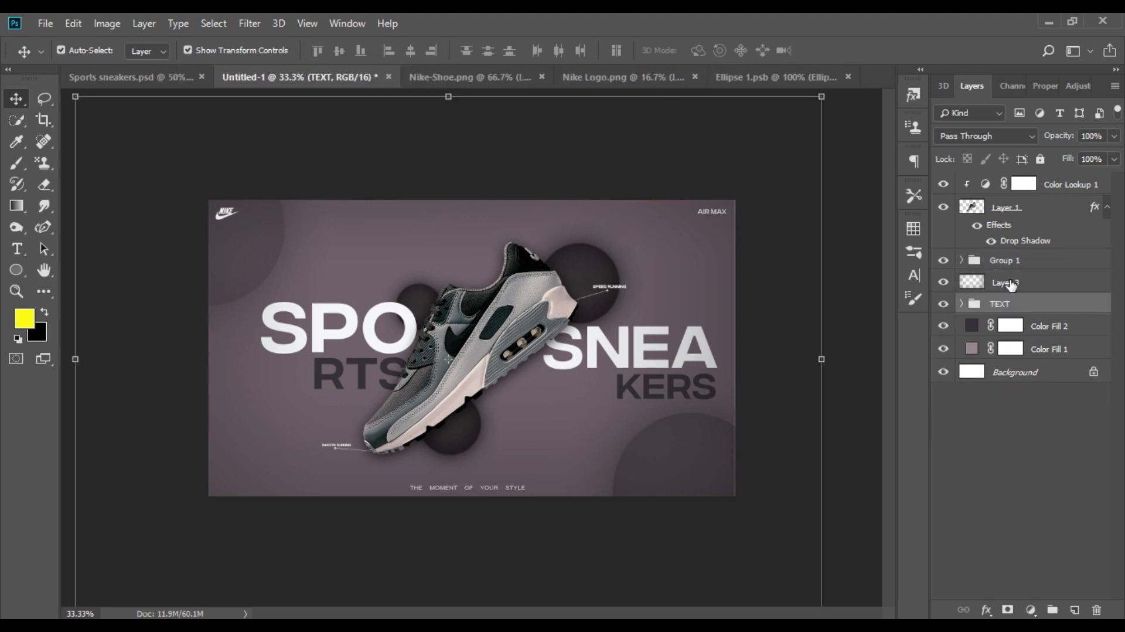
click(1025, 446)
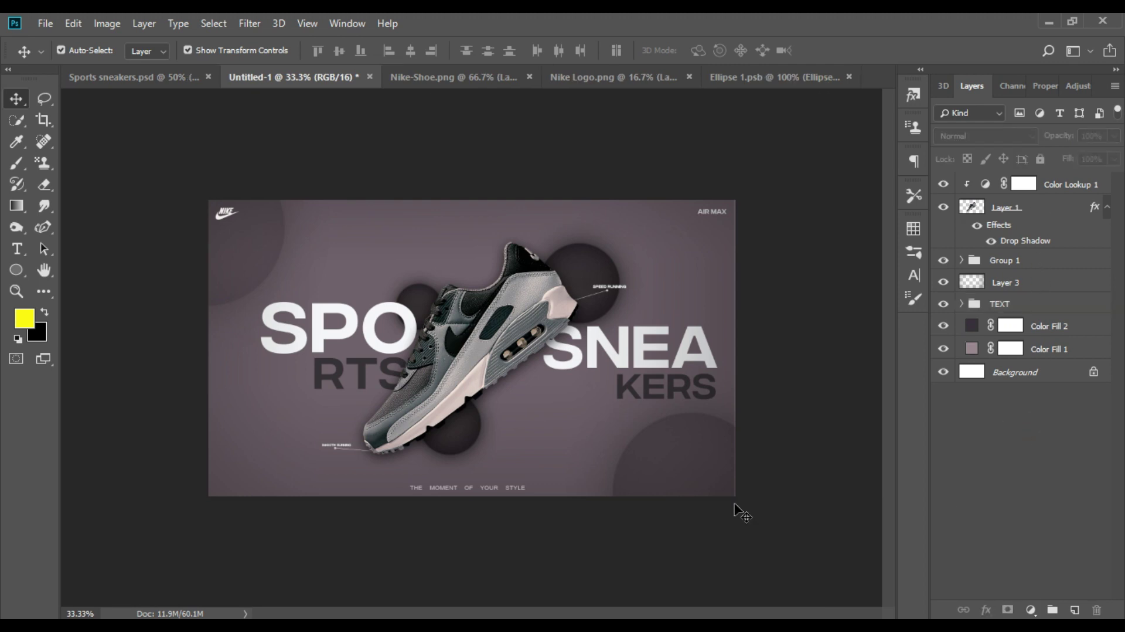
click(20, 252)
click(242, 429)
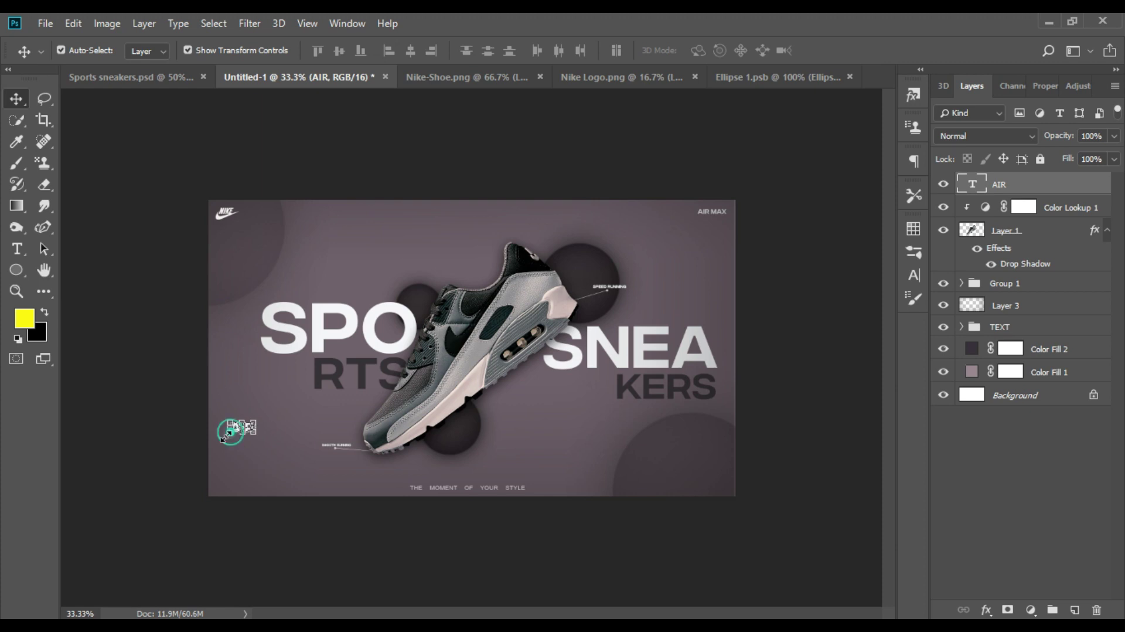
Enlarge the AIR text and set it in Bebas Neue Regular, colour 202021
drag(224, 437, 448, 240)
key(Return)
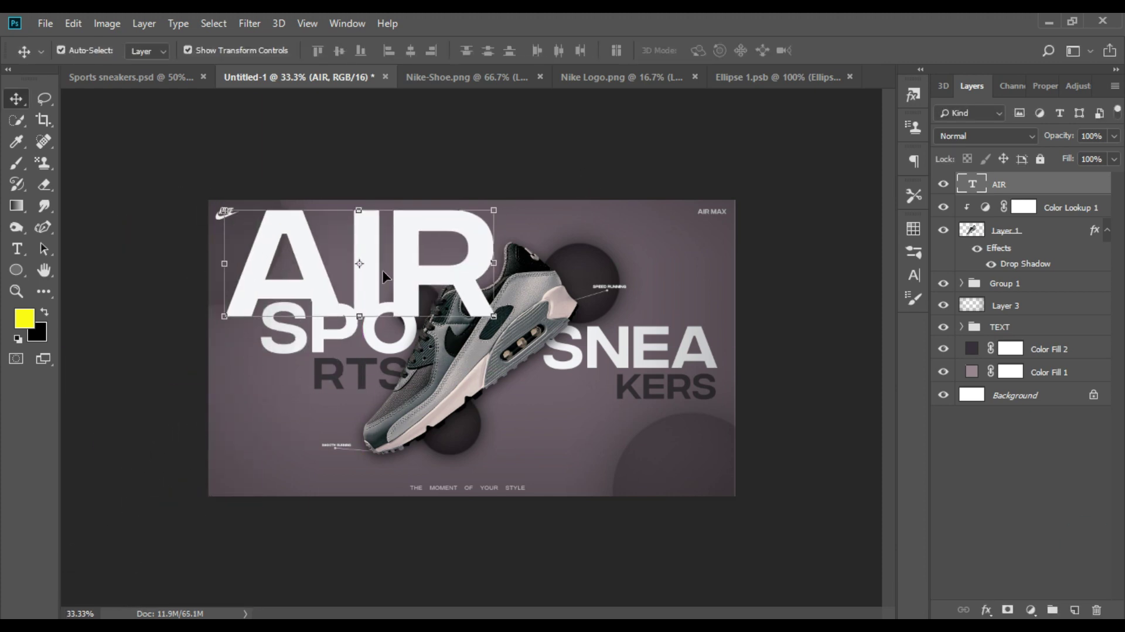
click(913, 275)
text(b)
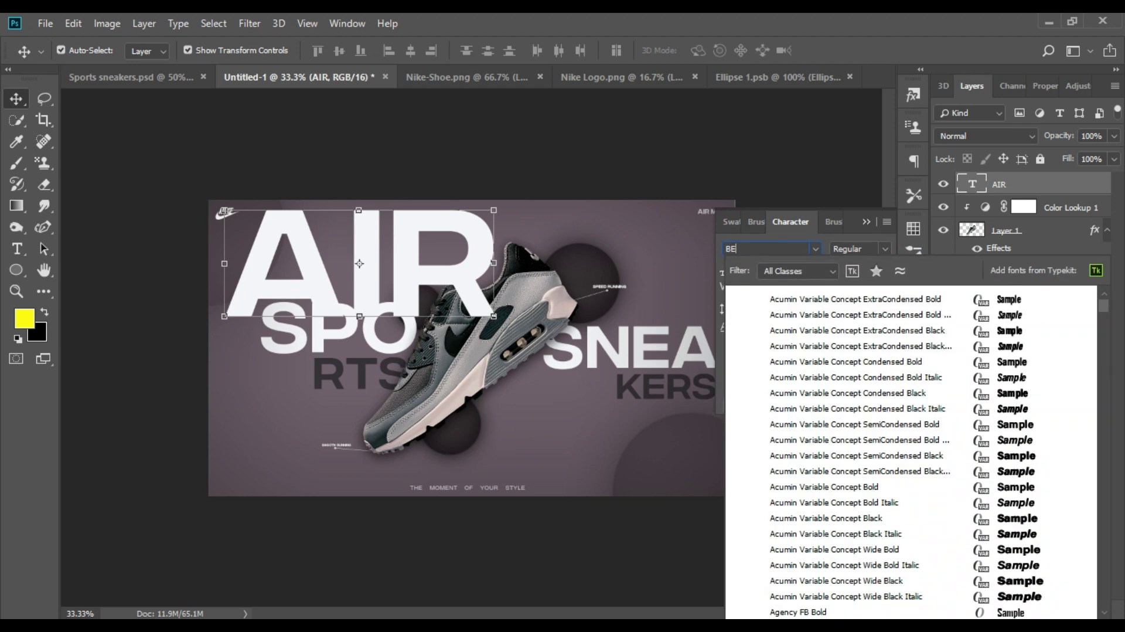
text(ebas Neue)
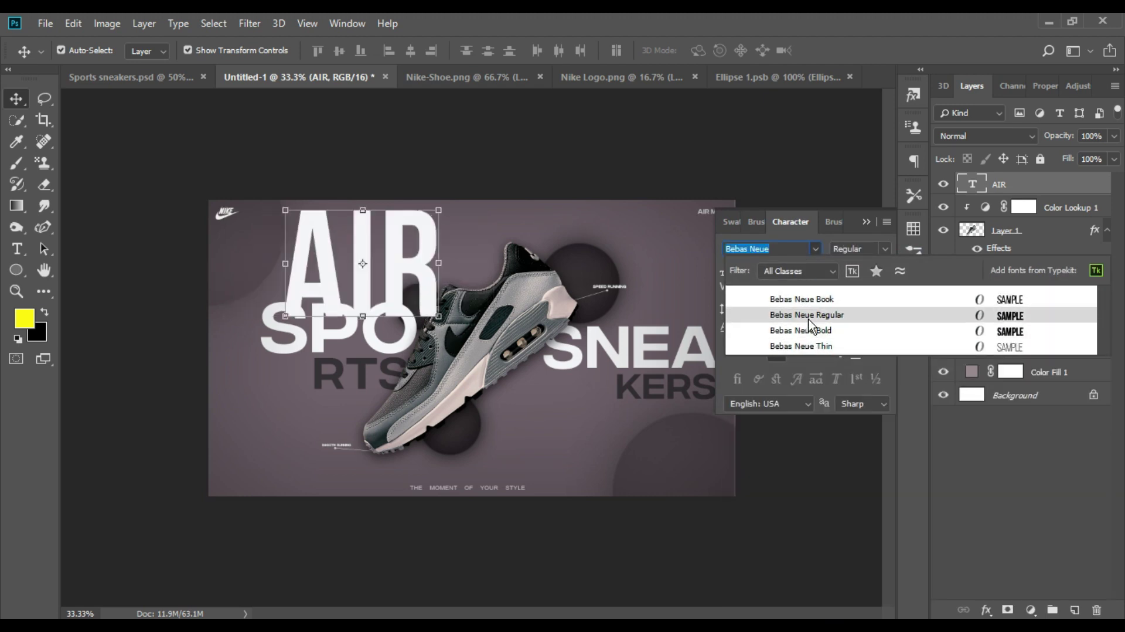
click(809, 317)
click(867, 329)
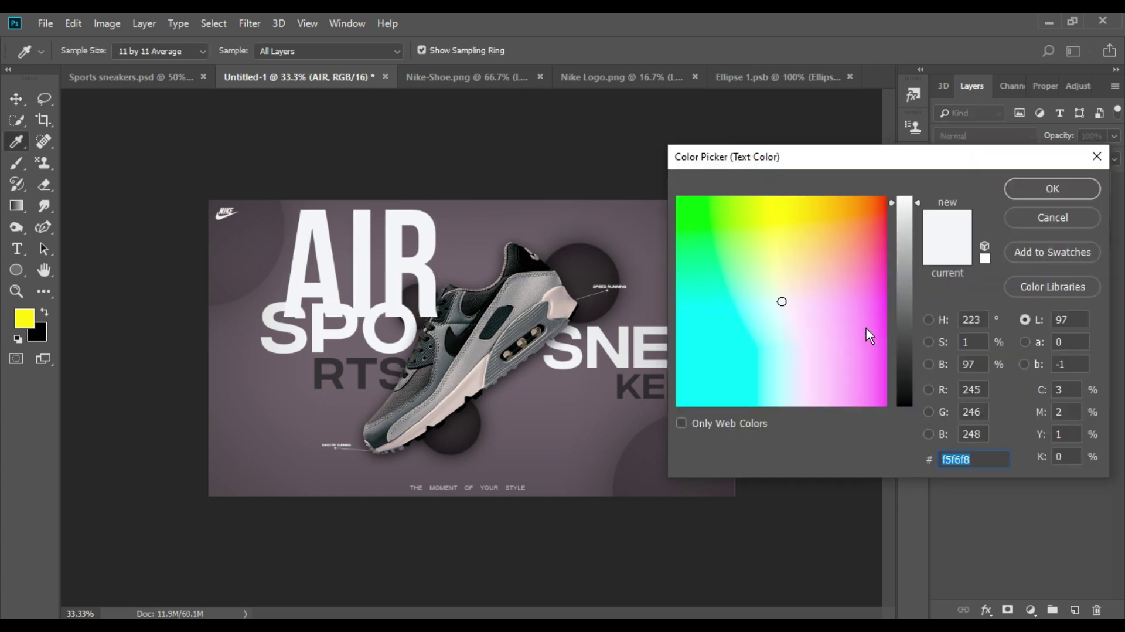
text(202021)
click(1038, 189)
click(910, 283)
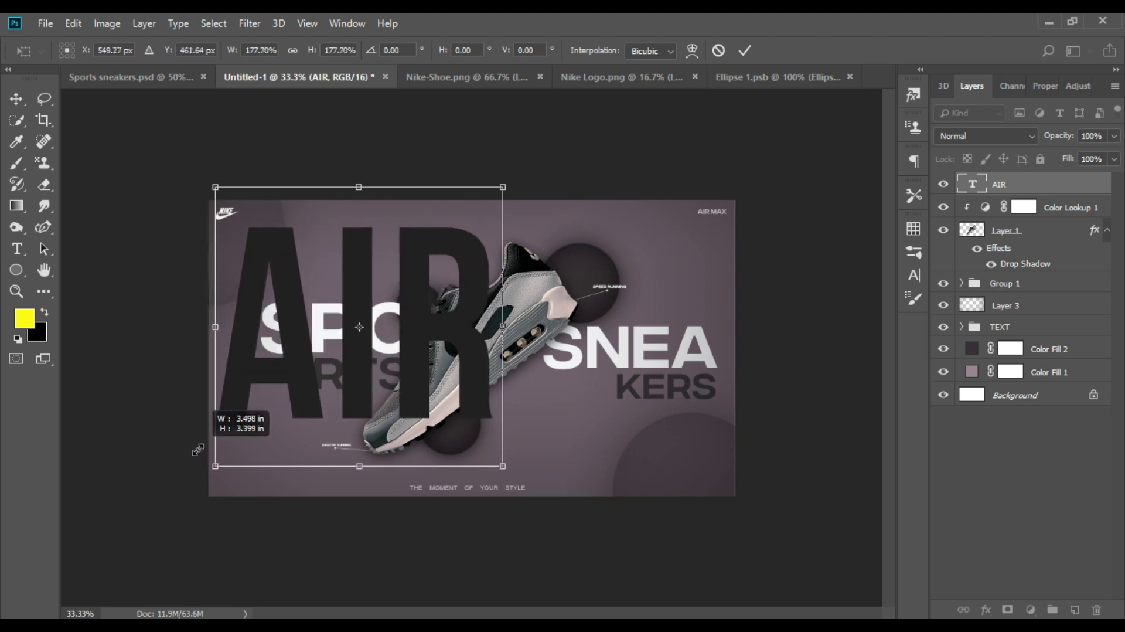
Scale AIR to about 175% and position it against the poster's top-left edge
drag(279, 320, 206, 425)
mouse_move(273, 359)
mouse_down()
mouse_move(240, 325)
mouse_move(289, 293)
mouse_up()
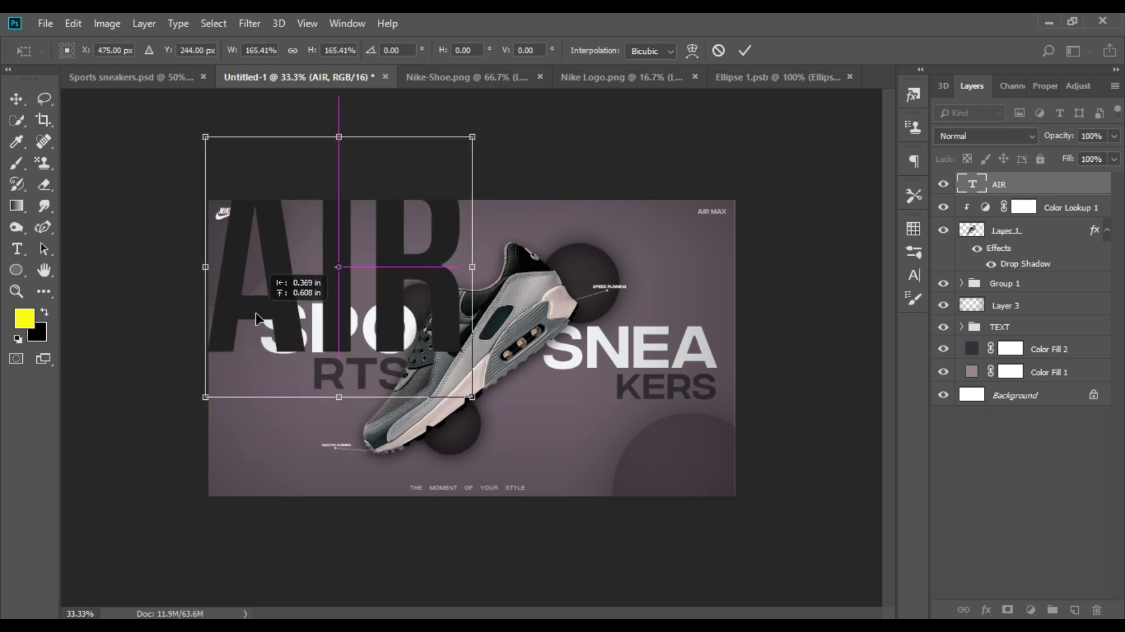
mouse_move(201, 397)
mouse_down()
mouse_move(185, 414)
mouse_move(197, 414)
mouse_up()
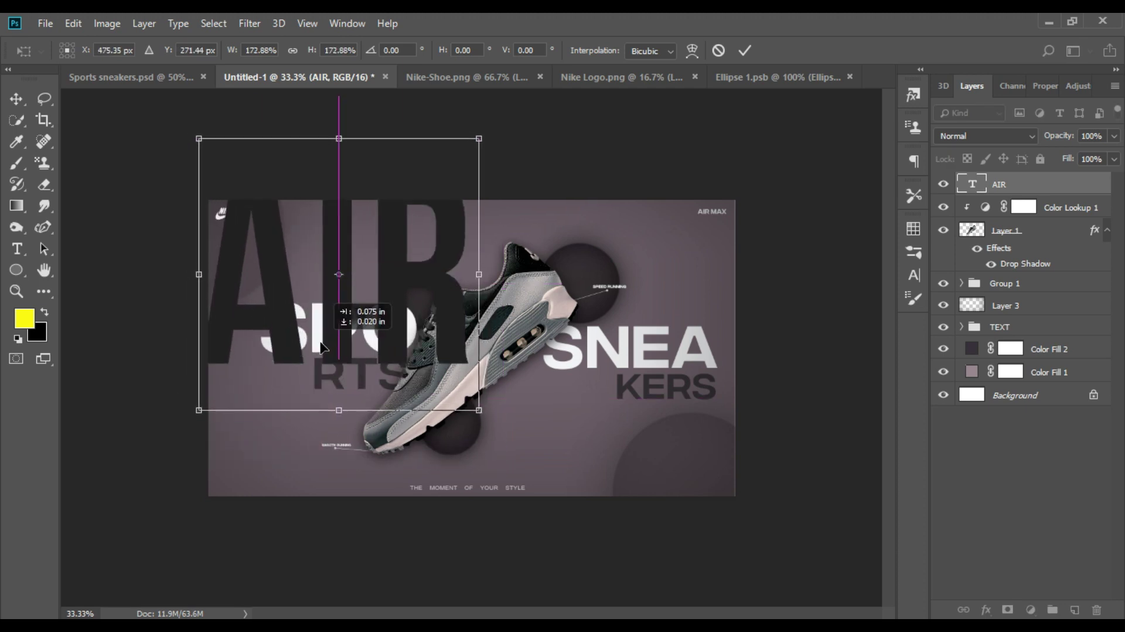
drag(307, 334, 560, 479)
key(Return)
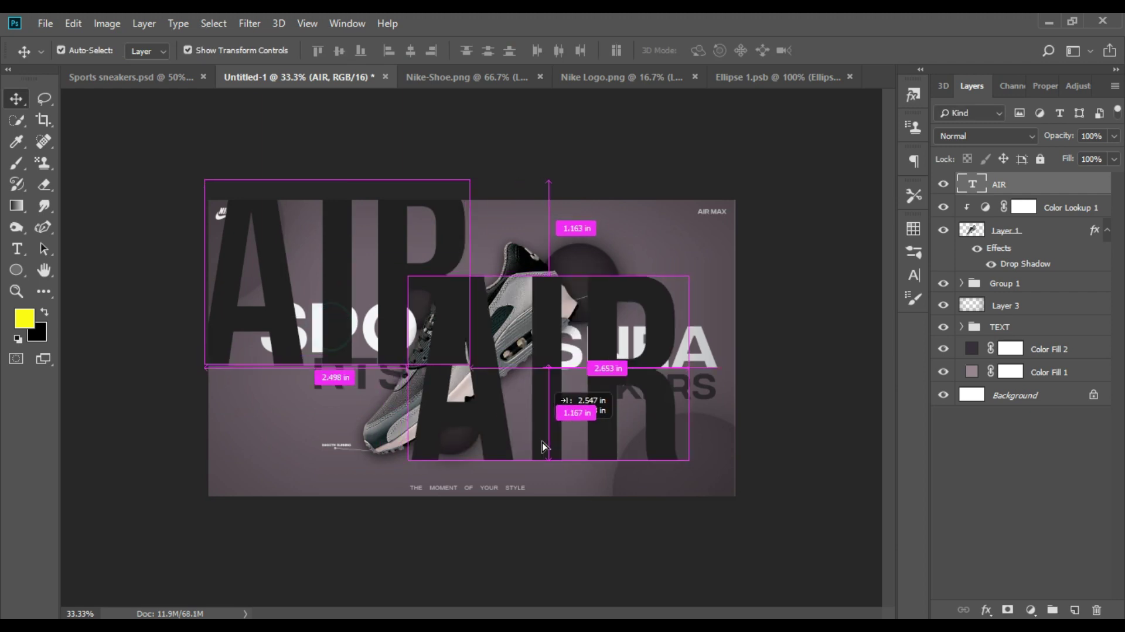
Duplicate AIR to the lower right and retype the copy as MAX
double_click(972, 184)
click(656, 410)
key(ctrl+a)
text(M)
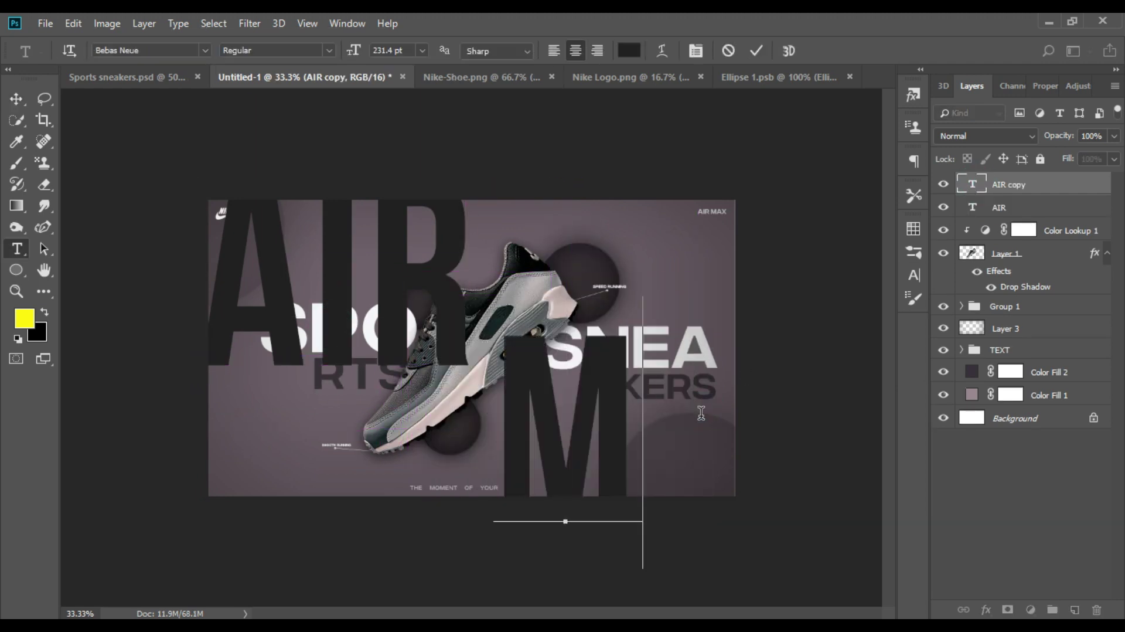
text(AX)
click(16, 99)
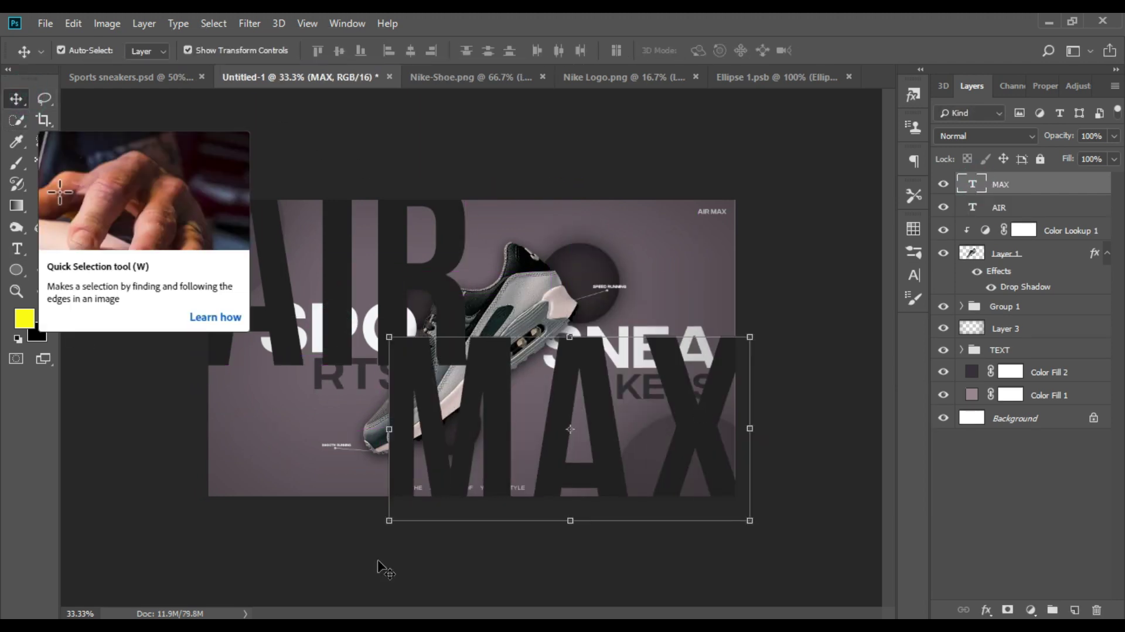
Scale MAX to about 88% and fit it into the poster's lower right
drag(385, 525, 401, 539)
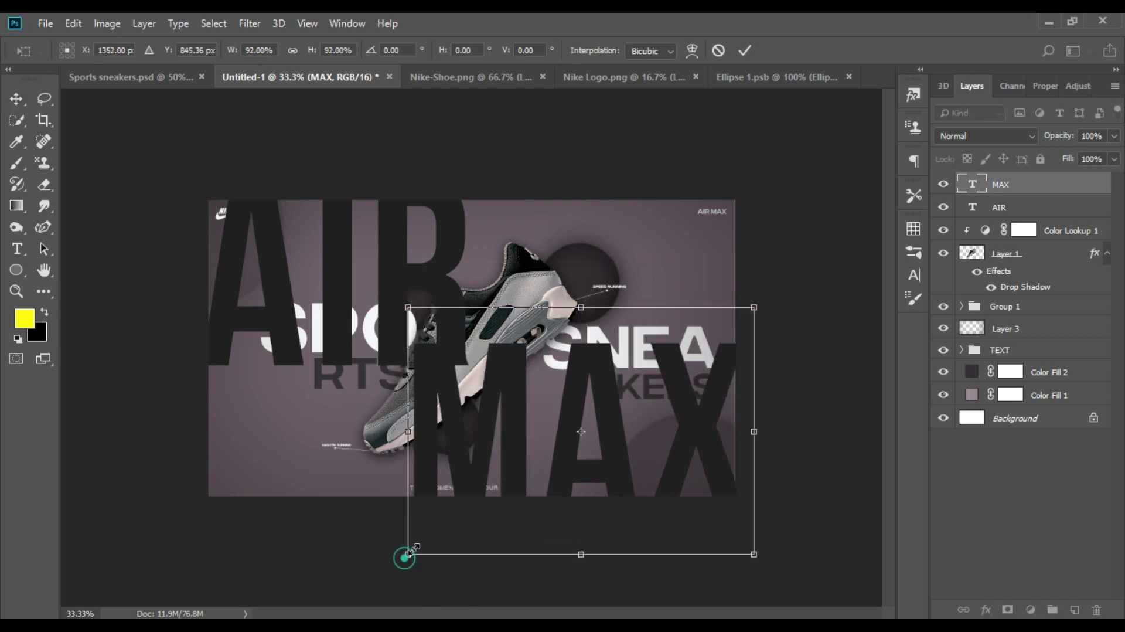
drag(402, 553, 445, 533)
drag(517, 460, 524, 463)
drag(449, 536, 457, 530)
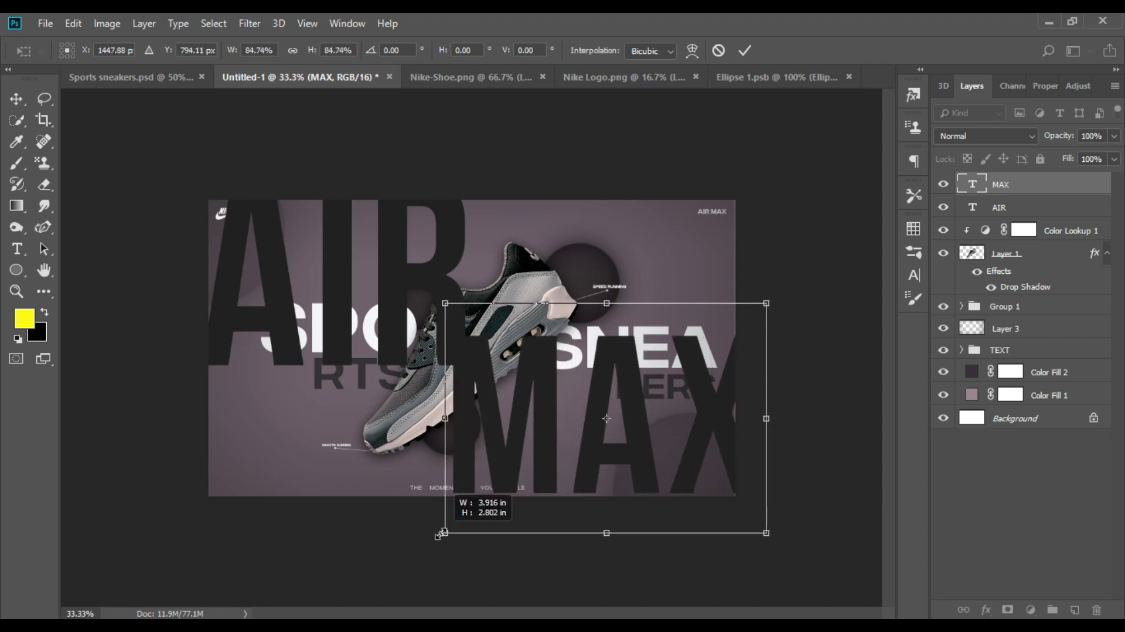
drag(541, 456, 534, 479)
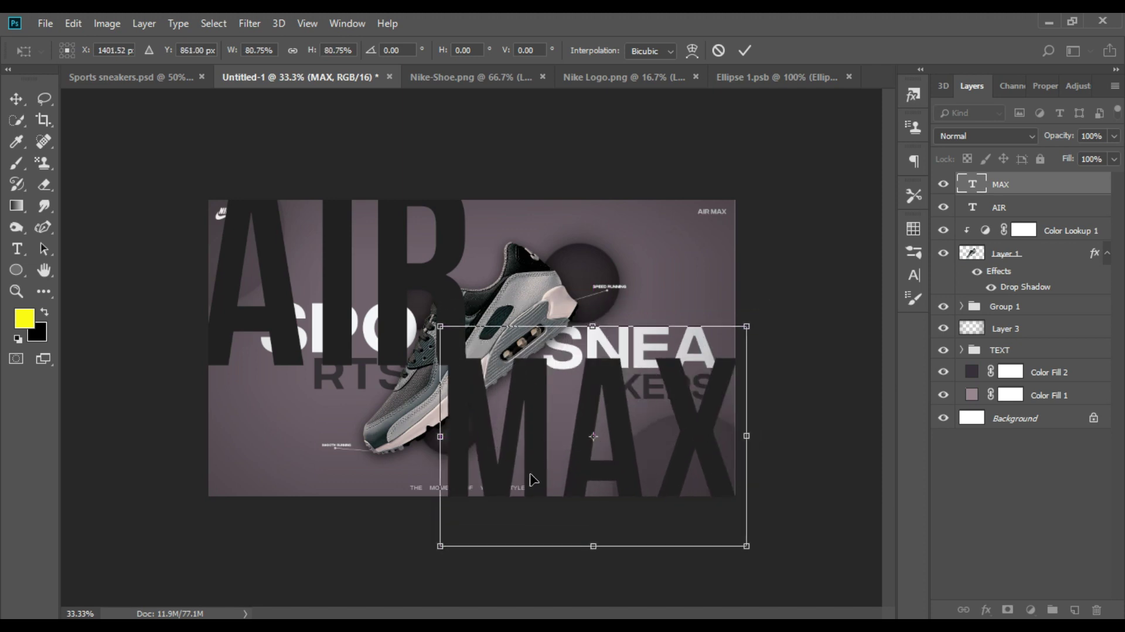
key(Up)
key(Up)
key(Up)
key(Right)
key(Right)
key(Right)
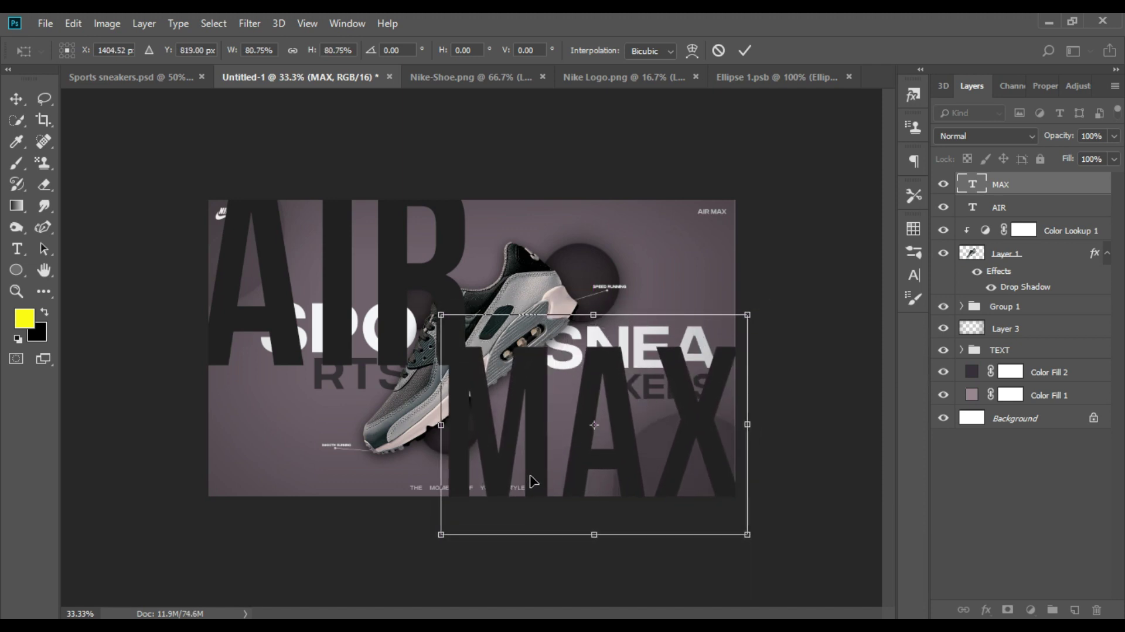
drag(439, 535, 414, 554)
drag(494, 460, 501, 447)
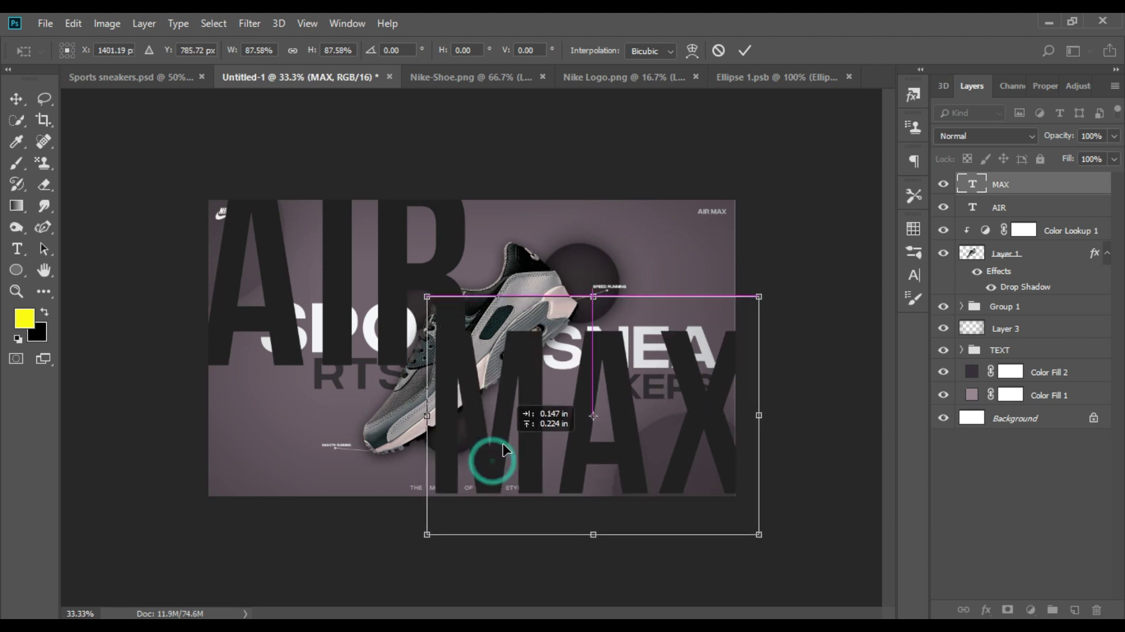
key(Return)
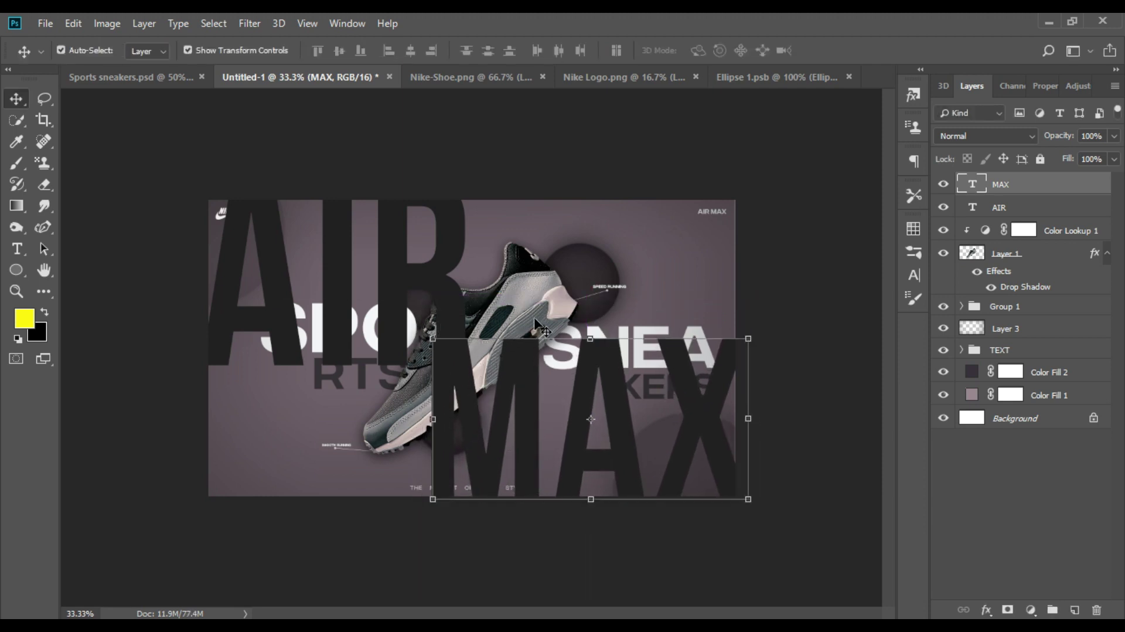
click(1009, 208)
Move the AIR and MAX layers below the shoe, behind the TEXT group
scroll(1023, 352, down, 1)
click(1022, 358)
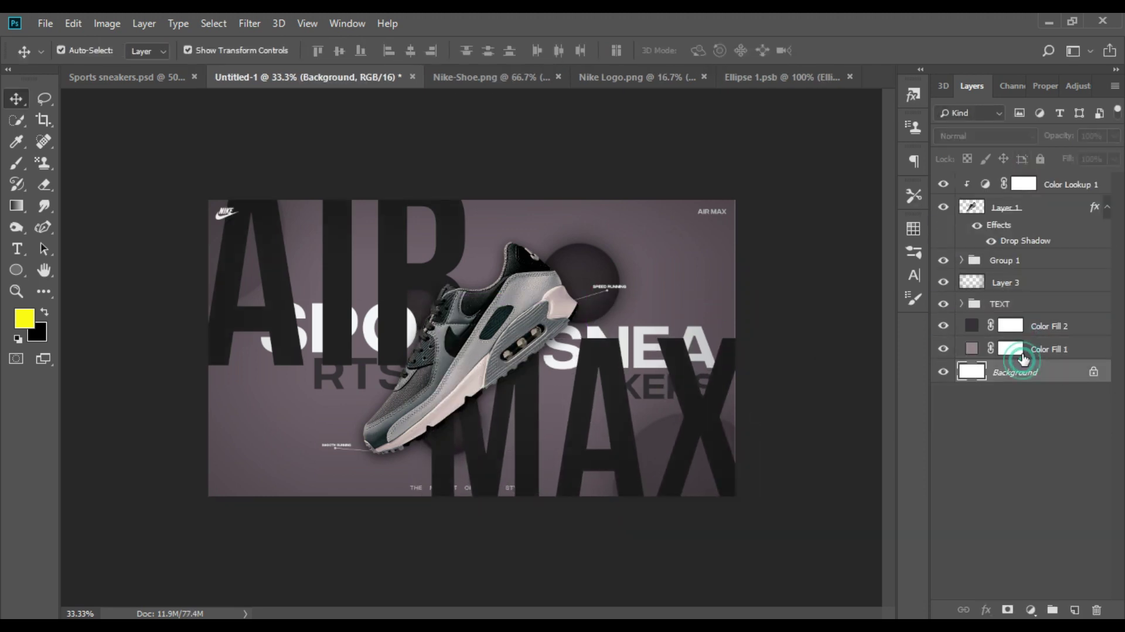
key(ctrl+z)
drag(1069, 186, 1064, 321)
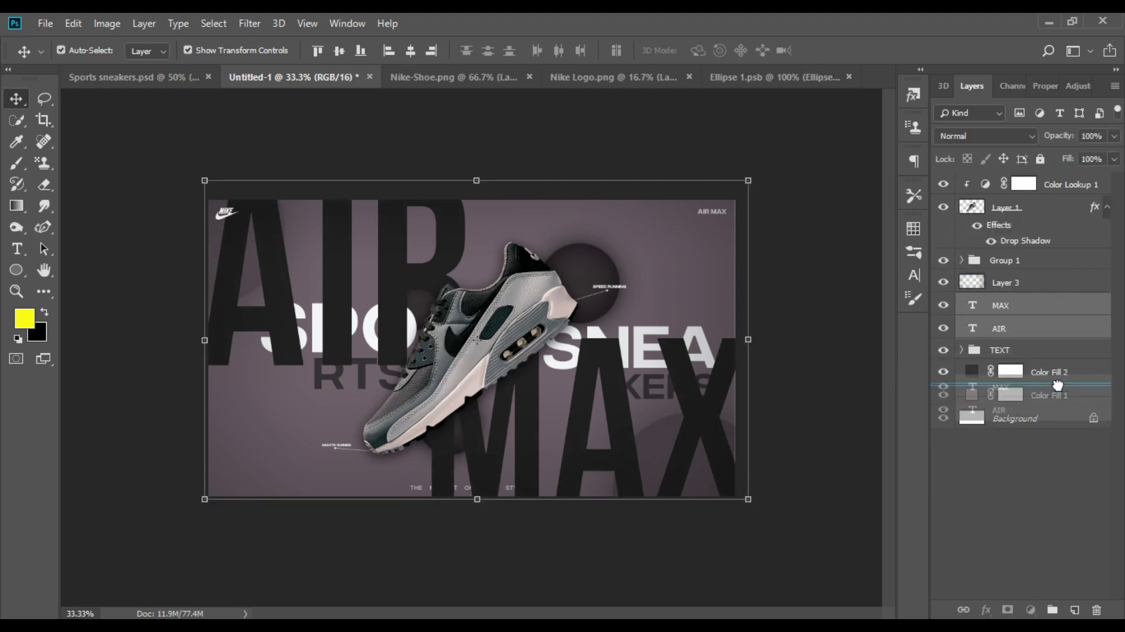
mouse_move(1049, 316)
mouse_down()
mouse_move(1057, 403)
mouse_move(1054, 321)
mouse_up()
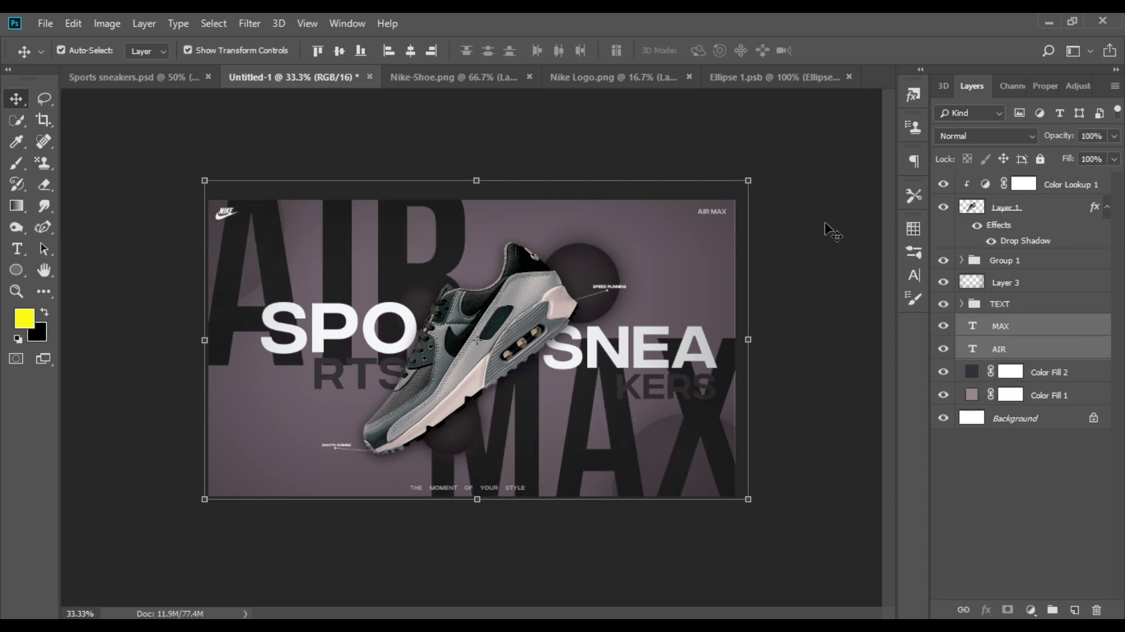
click(831, 234)
click(515, 432)
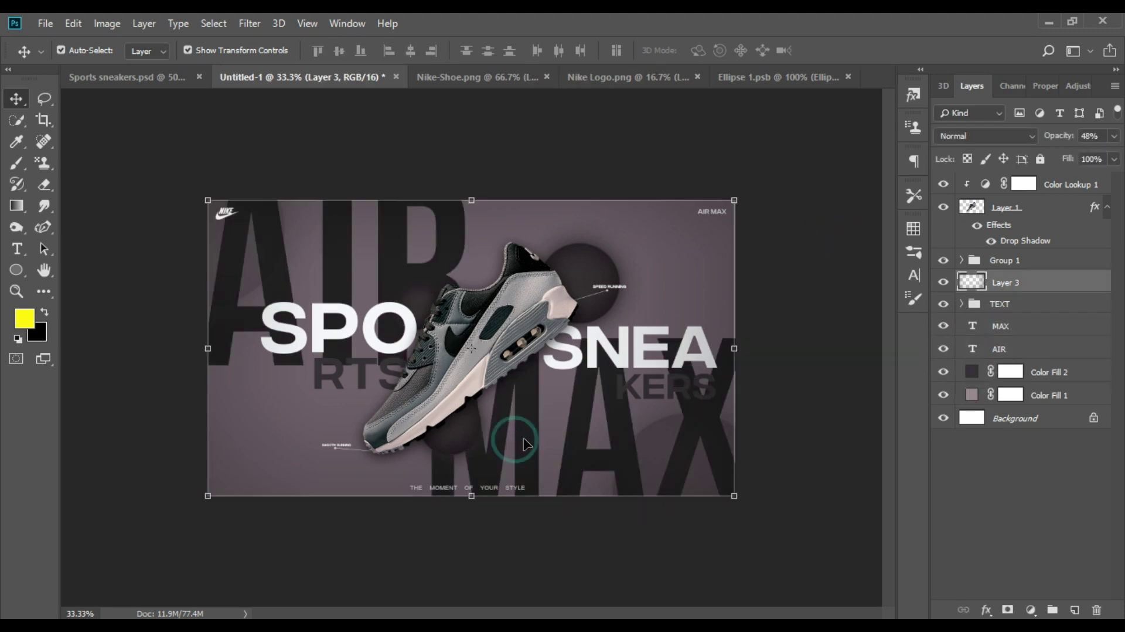
click(396, 472)
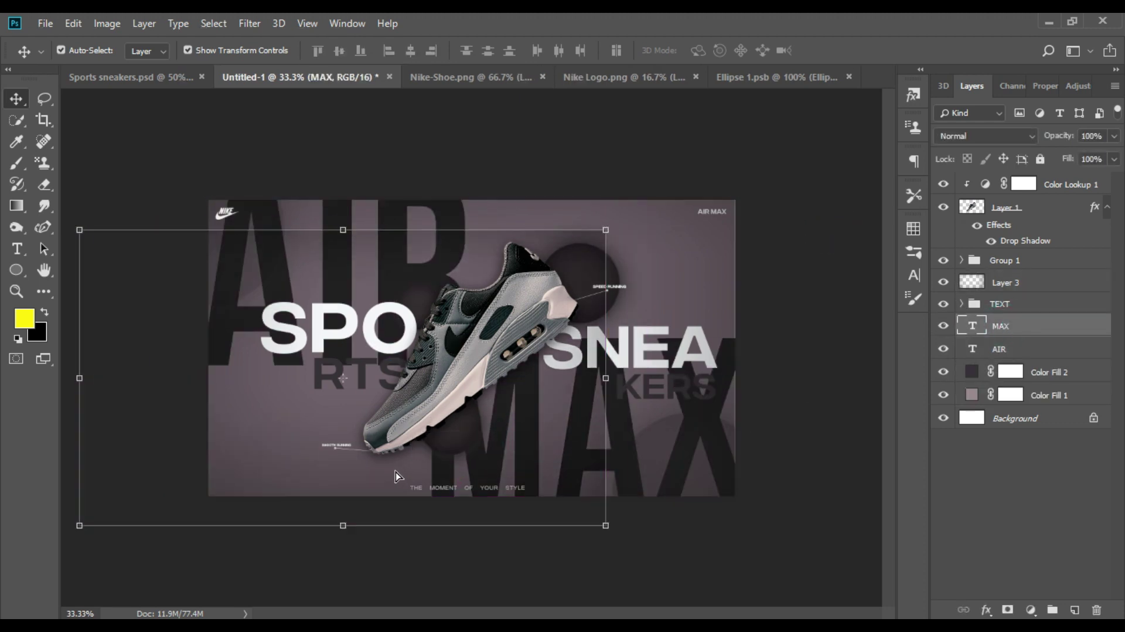
click(1005, 326)
Duplicate the MAX text layer and nudge the copy upward
key(ctrl+j)
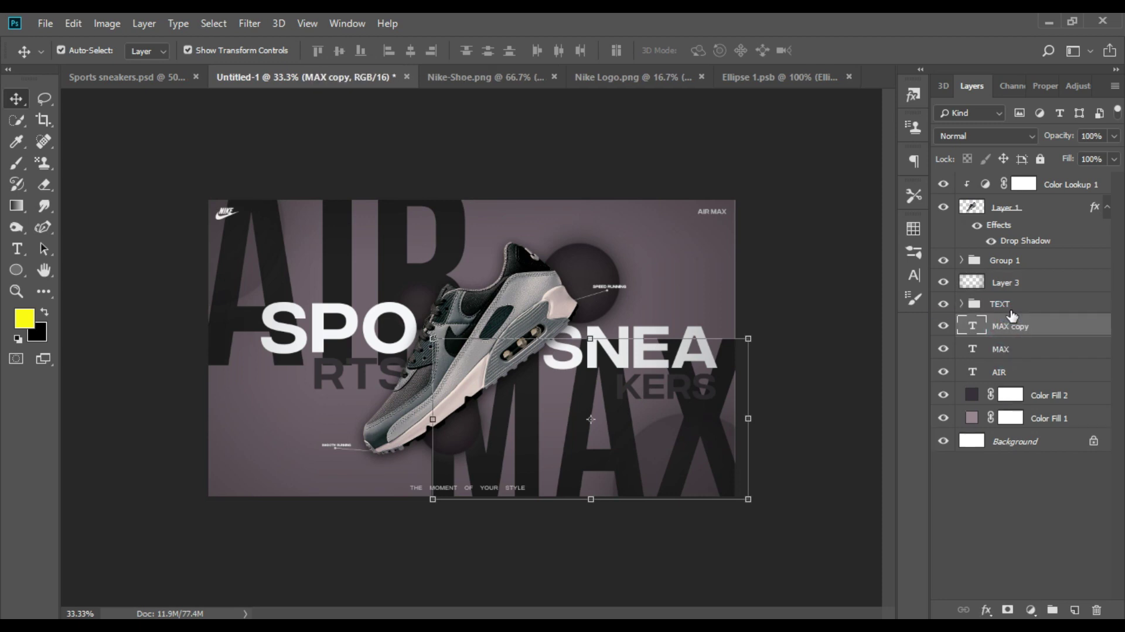
key(shift+Up)
key(shift+Up)
key(shift+Up)
key(shift+Up)
key(shift+Up)
key(shift+Up)
key(shift+Up)
key(shift+Up)
key(shift+Up)
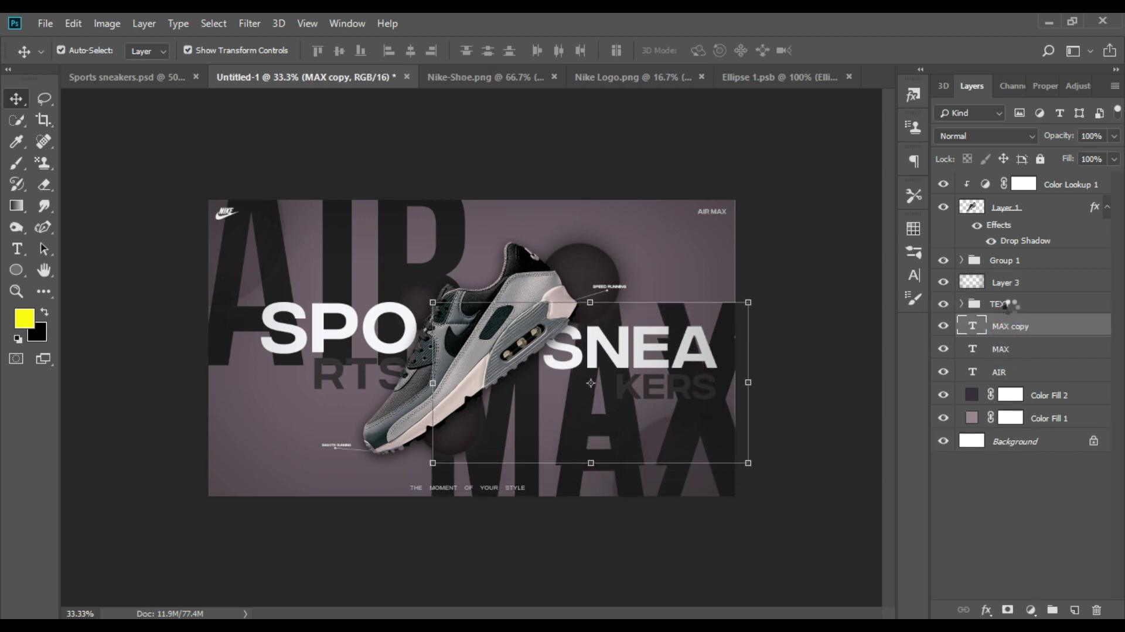
key(shift+Up)
key(shift+Up)
key(shift+Up)
key(shift+Up)
key(shift+Up)
key(shift+Up)
key(shift+Up)
key(shift+Up)
key(shift+Up)
key(shift+Up)
key(shift+Up)
key(shift+Up)
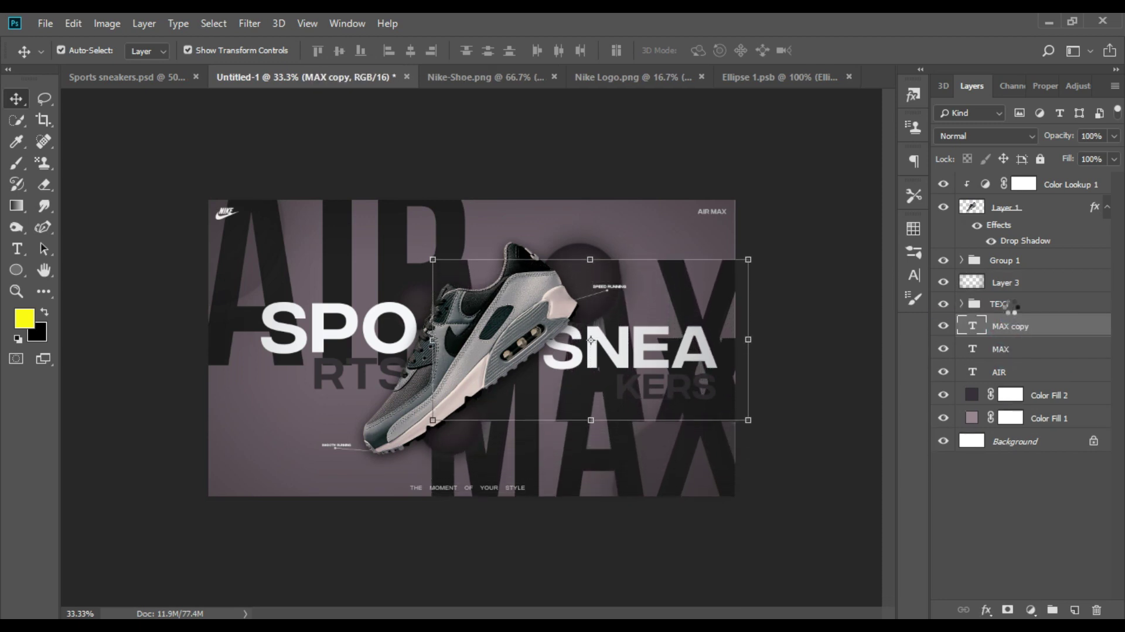
key(shift+Up)
key(shift+Up)
key(shift+Up)
key(shift+Up)
key(shift+Up)
key(shift+Up)
key(shift+Up)
key(shift+Up)
key(shift+Up)
key(shift+Up)
key(shift+Up)
key(shift+Up)
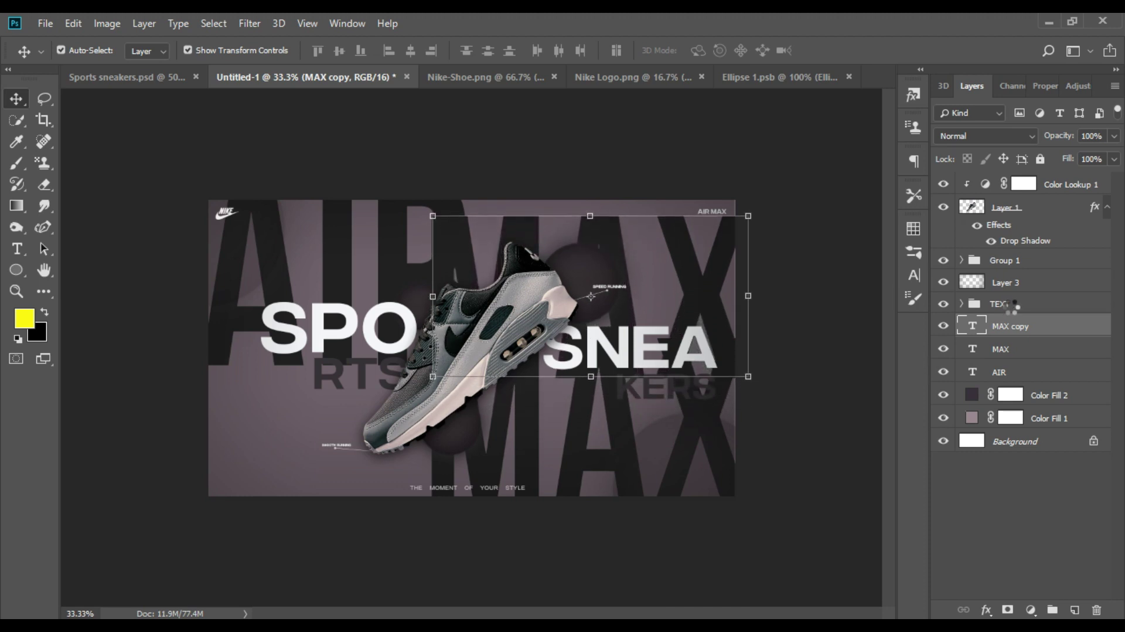
key(shift+Up)
key(shift+Up)
key(shift+Up)
key(shift+Up)
key(shift+Up)
key(shift+Up)
double_click(973, 326)
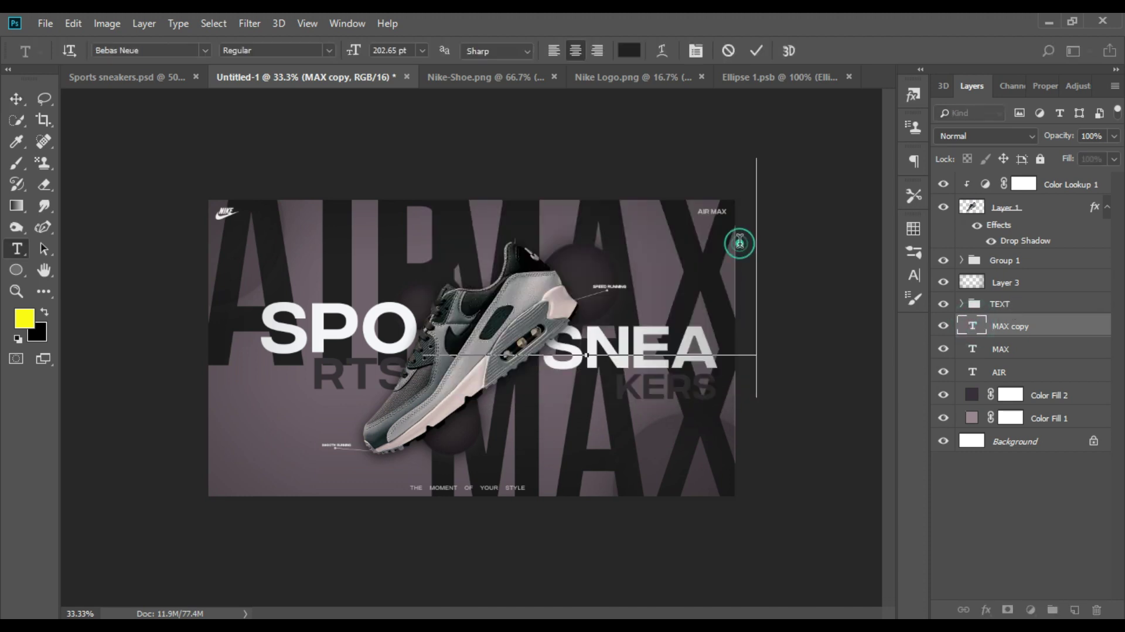
key(ctrl+Return)
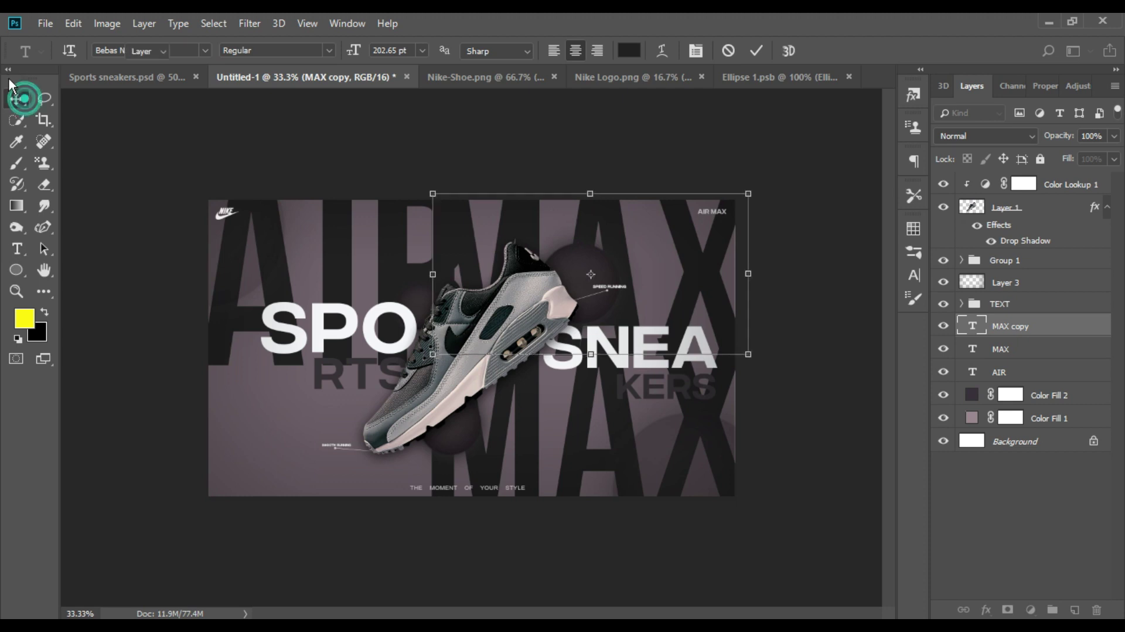
Shrink the MAX copy to about 78% and place it at top right beside AIR
key(ctrl+t)
drag(446, 354, 538, 297)
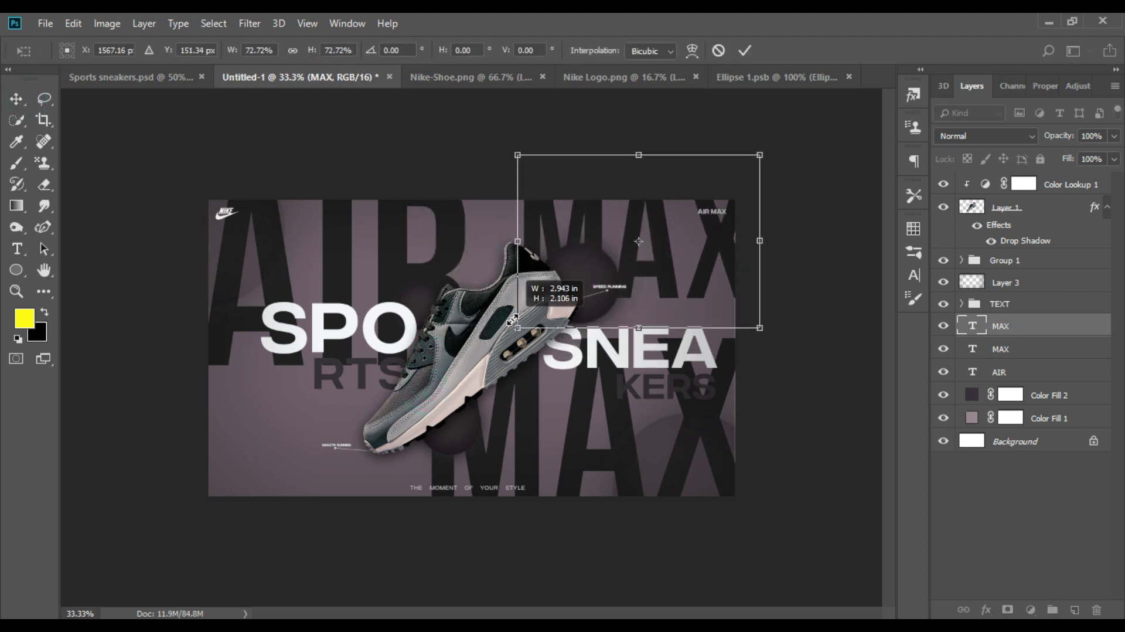
drag(577, 245, 562, 262)
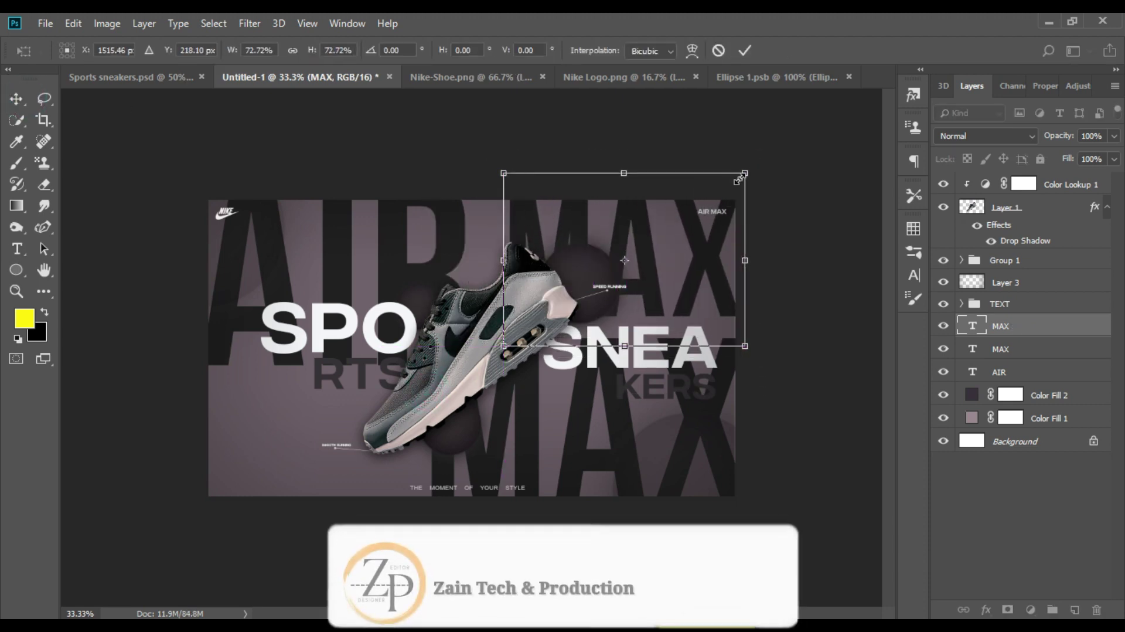
drag(744, 173, 761, 168)
drag(672, 275, 659, 275)
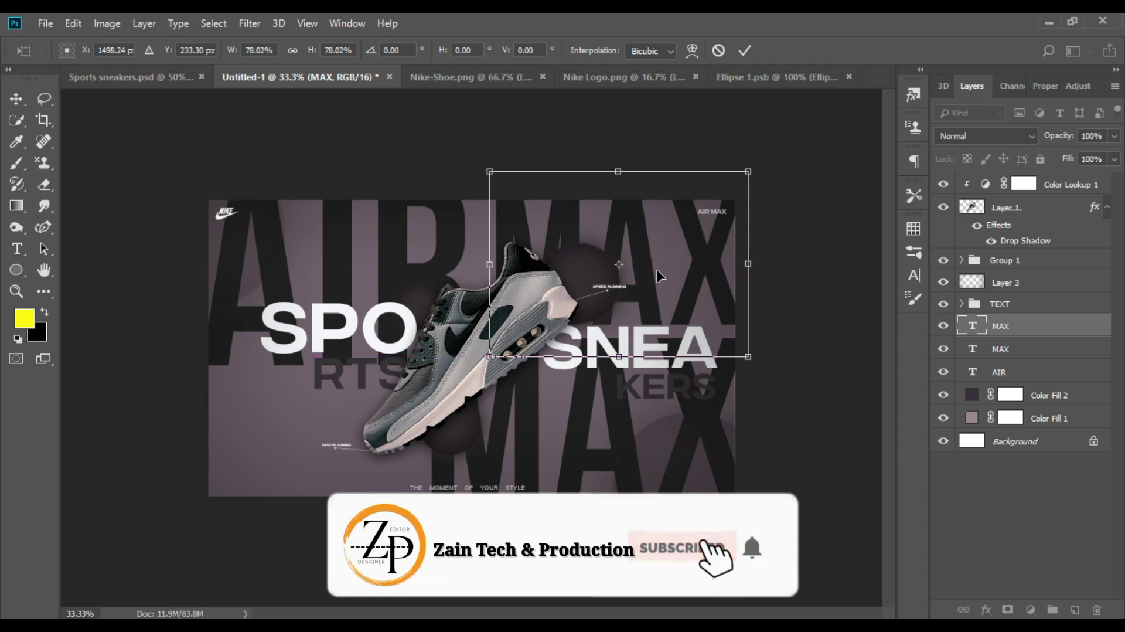
key(Return)
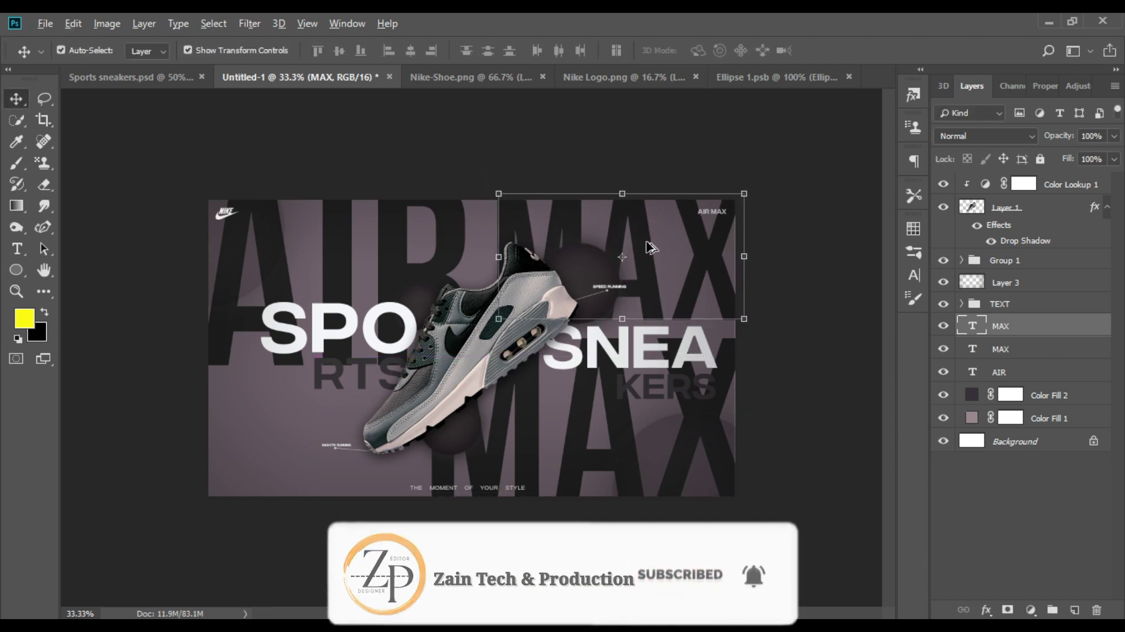
click(1004, 284)
Duplicate AIR, shrink the copy to about 70% at the lower left, and select the four word layers
click(1006, 373)
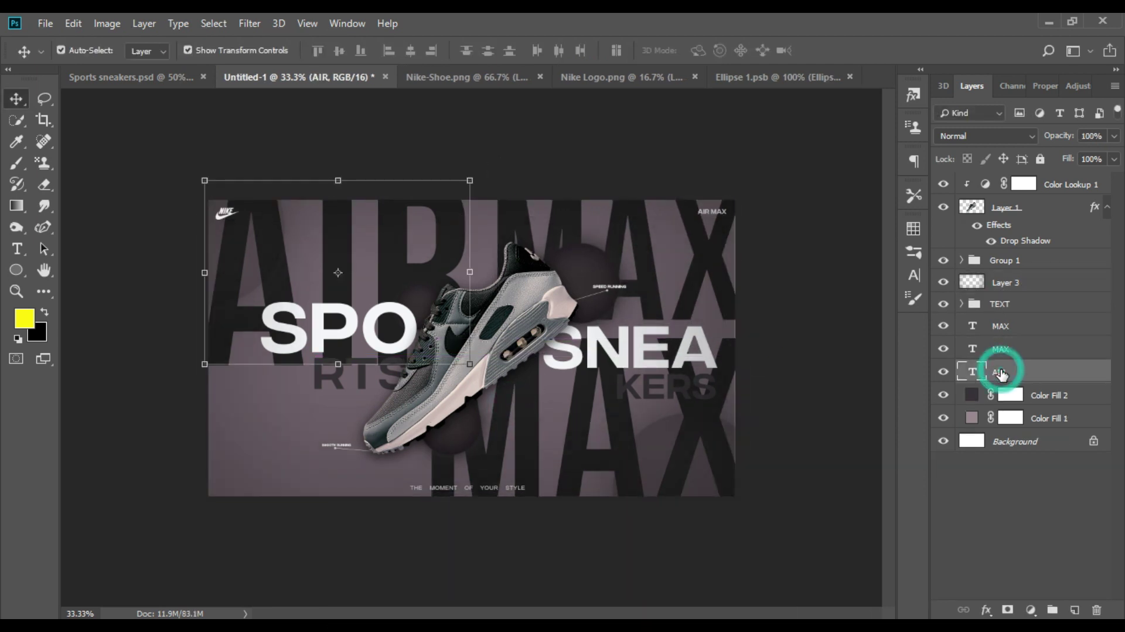
key(ctrl+j)
drag(338, 279, 338, 329)
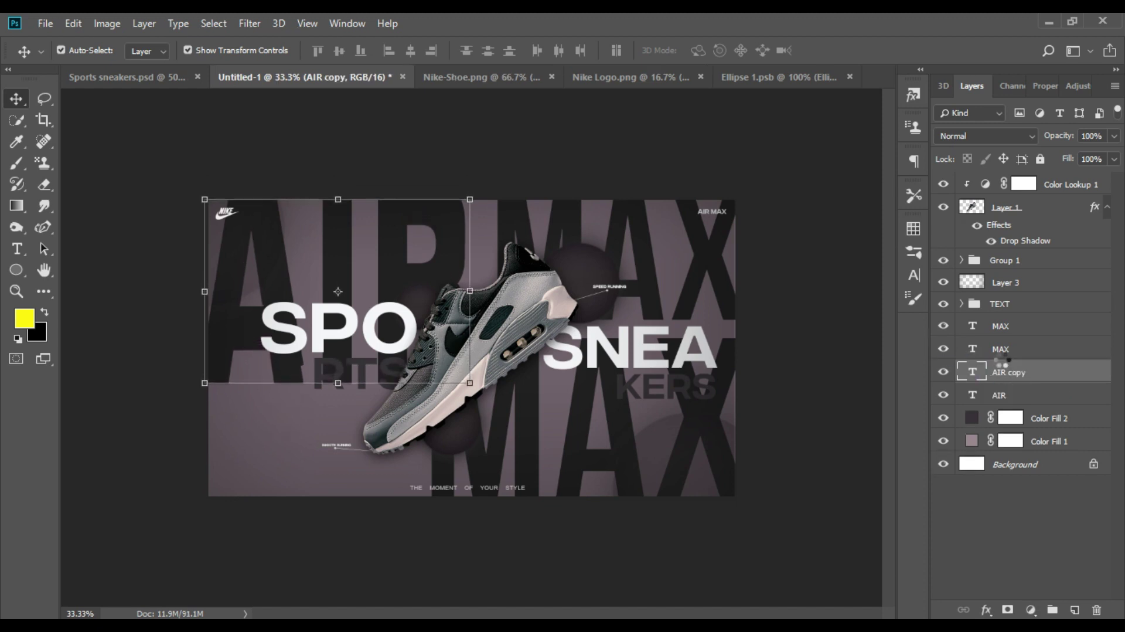
mouse_move(212, 395)
mouse_down()
mouse_move(195, 497)
mouse_move(237, 455)
mouse_move(206, 543)
mouse_move(213, 534)
mouse_up()
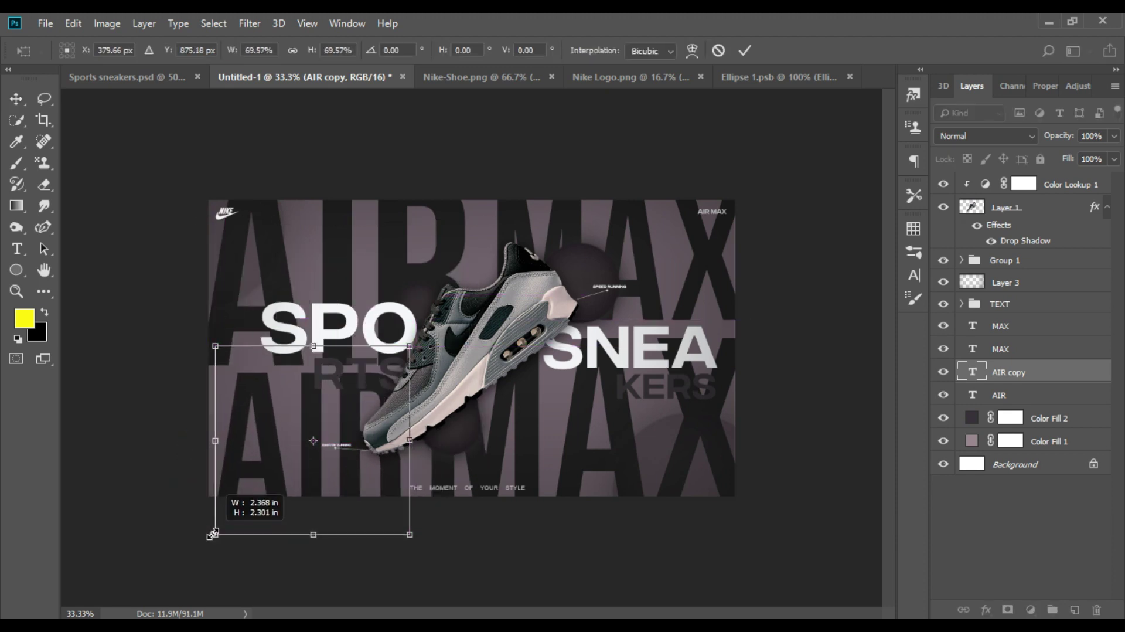
drag(238, 495, 232, 495)
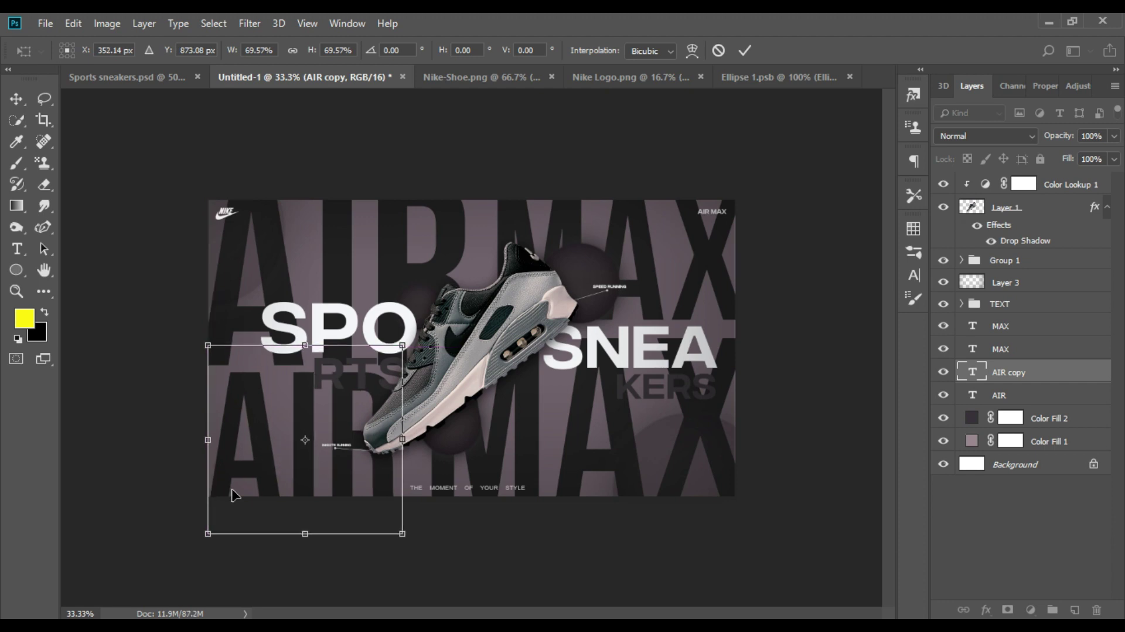
key(Return)
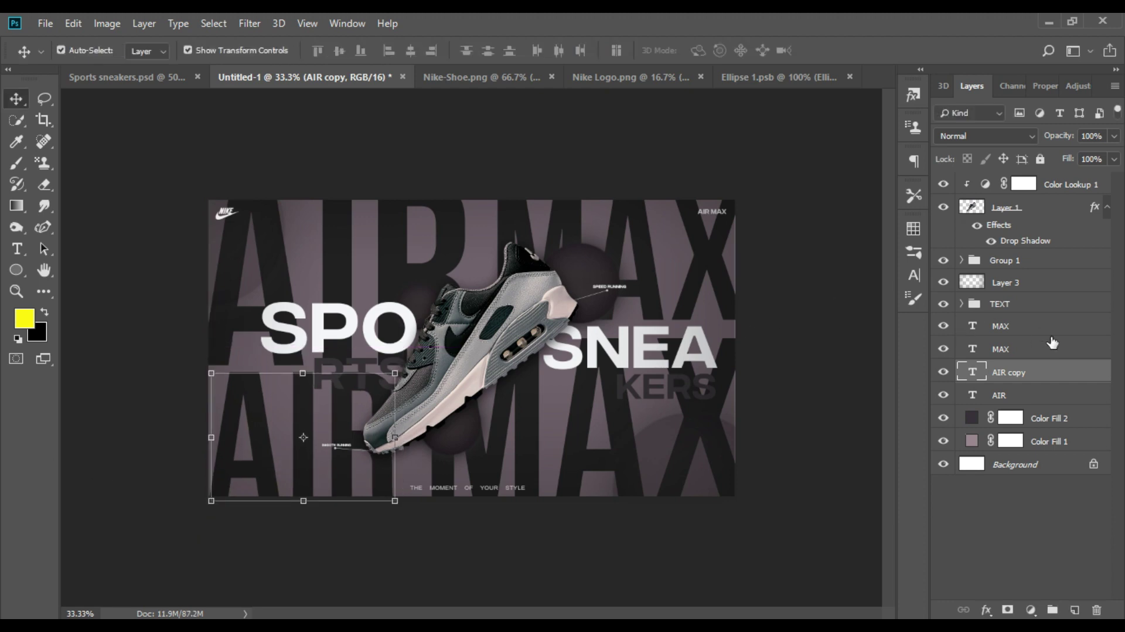
shift+click(1053, 326)
shift+click(1008, 395)
Group the four word layers as BACK TEXT and fade the group to about 53% opacity
click(1053, 609)
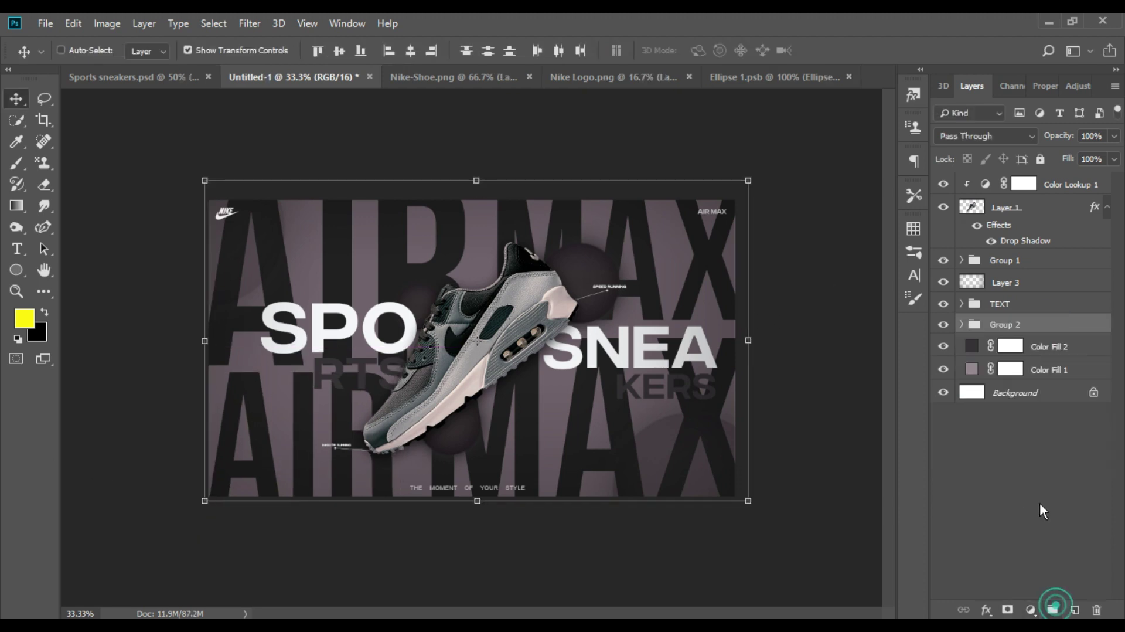
double_click(1020, 322)
text(BACK TEXT)
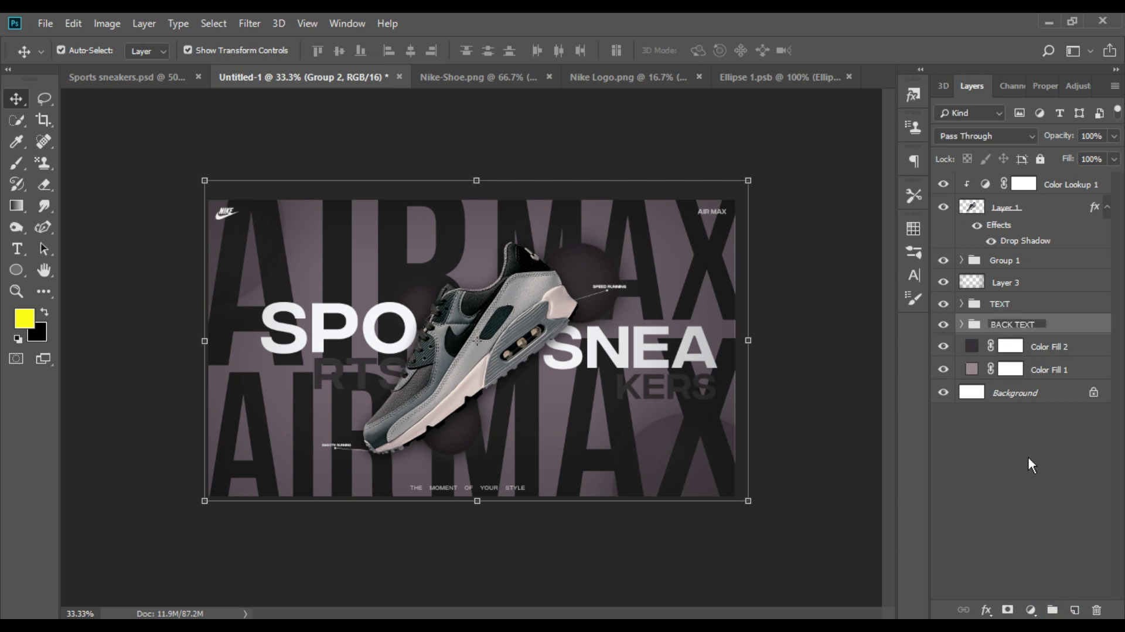
key(Return)
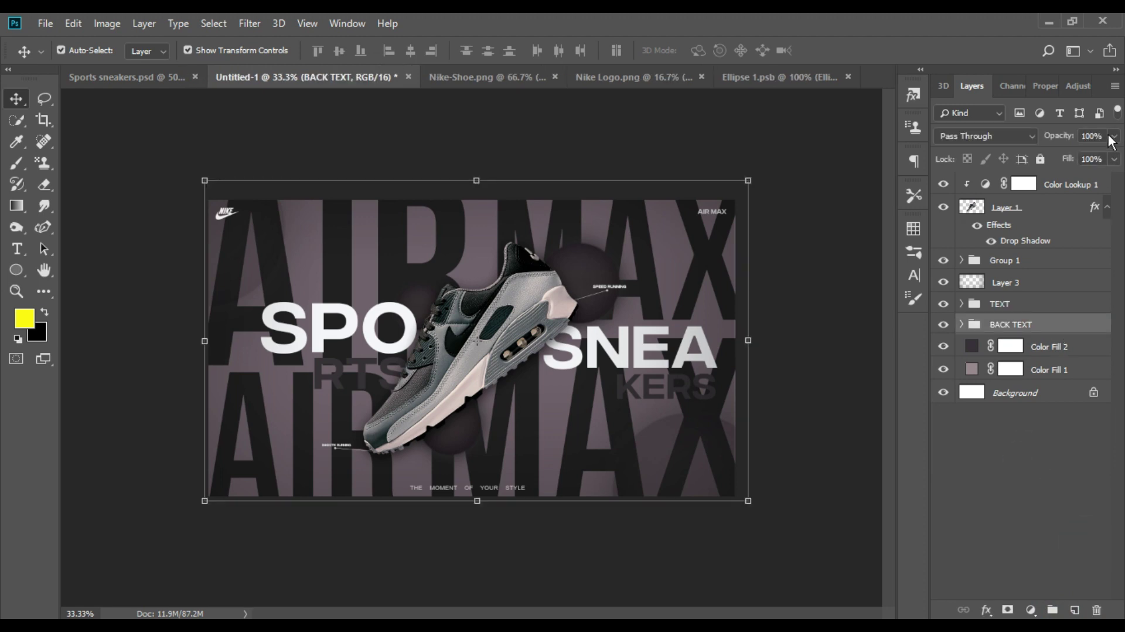
drag(1067, 155, 1075, 153)
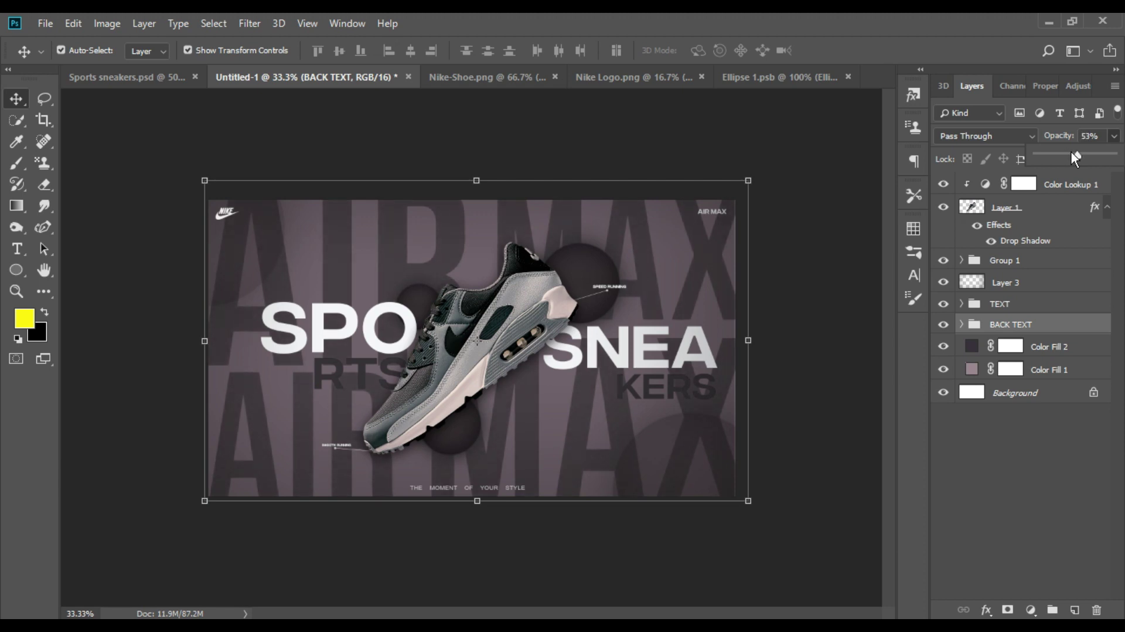
click(830, 128)
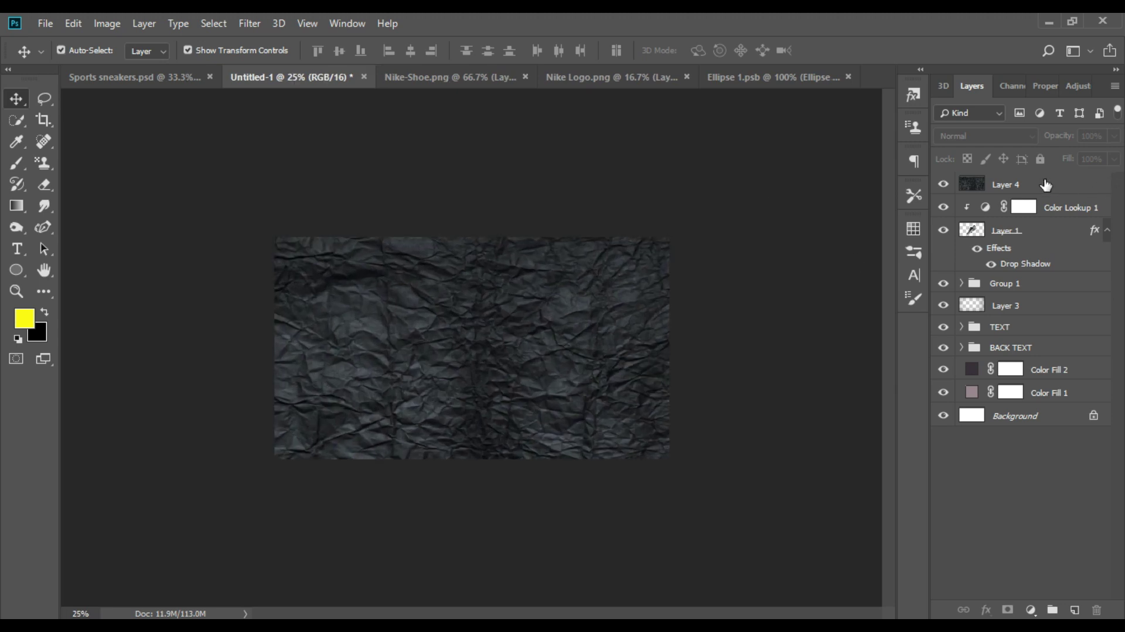
Move the paper texture Layer 4 below the BACK TEXT group
click(1046, 185)
drag(607, 358, 577, 329)
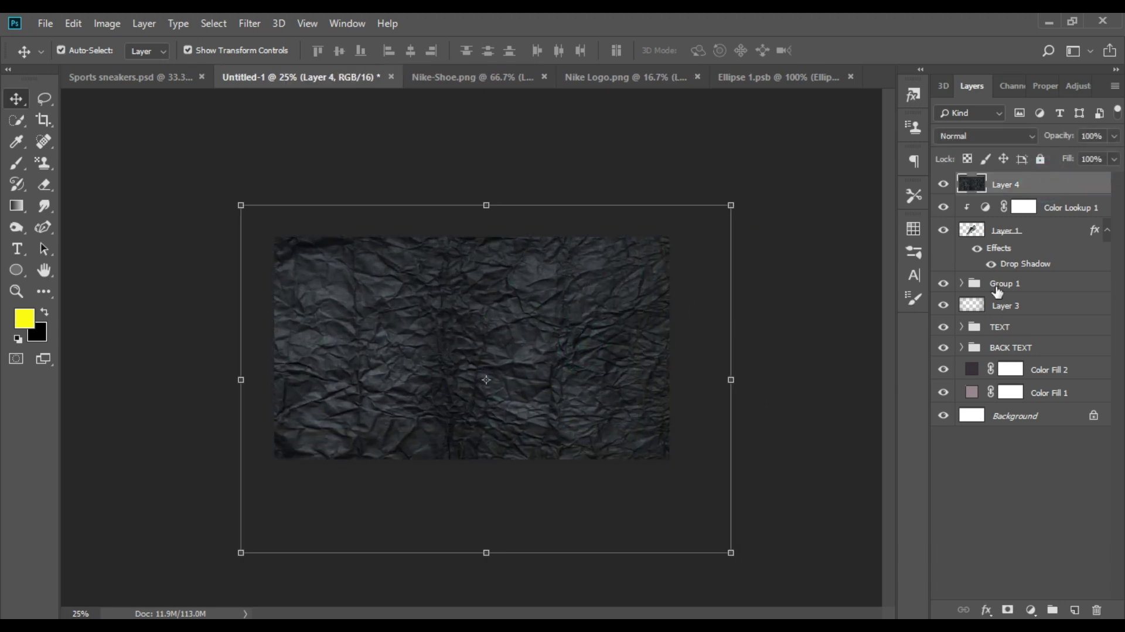
drag(1053, 184, 1036, 351)
double_click(1044, 349)
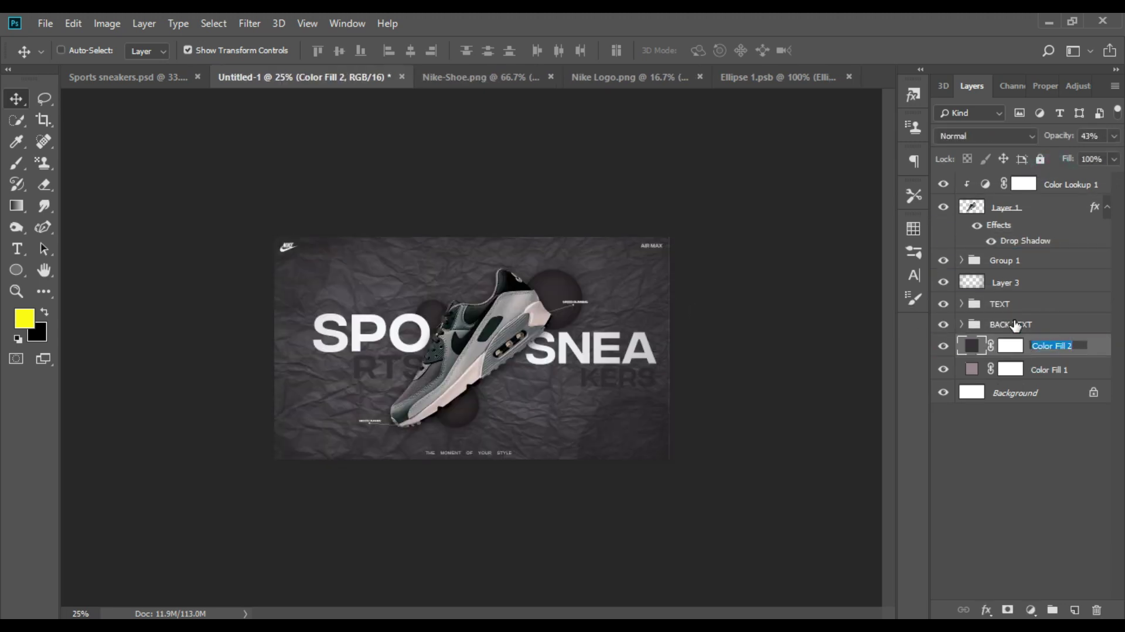
click(1049, 184)
mouse_move(1055, 182)
mouse_down()
mouse_move(1049, 346)
mouse_move(1050, 176)
mouse_move(1065, 291)
mouse_move(1049, 355)
mouse_up()
double_click(1046, 346)
click(1055, 249)
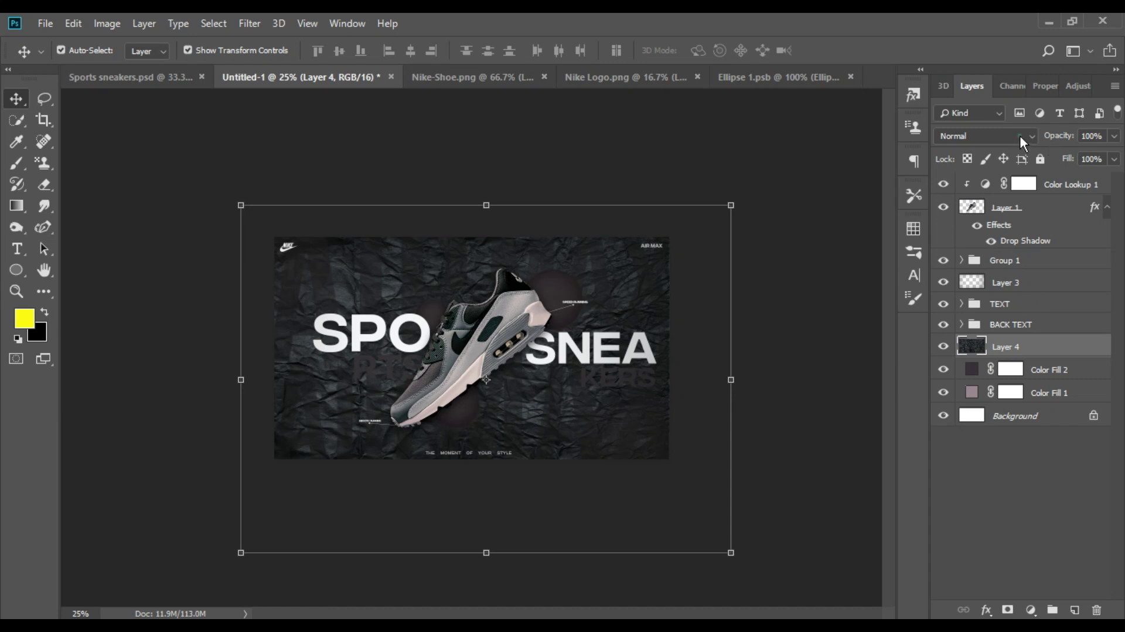
Set the paper texture to Color Dodge at about 47% opacity
click(1023, 138)
click(983, 290)
drag(1106, 145, 1057, 155)
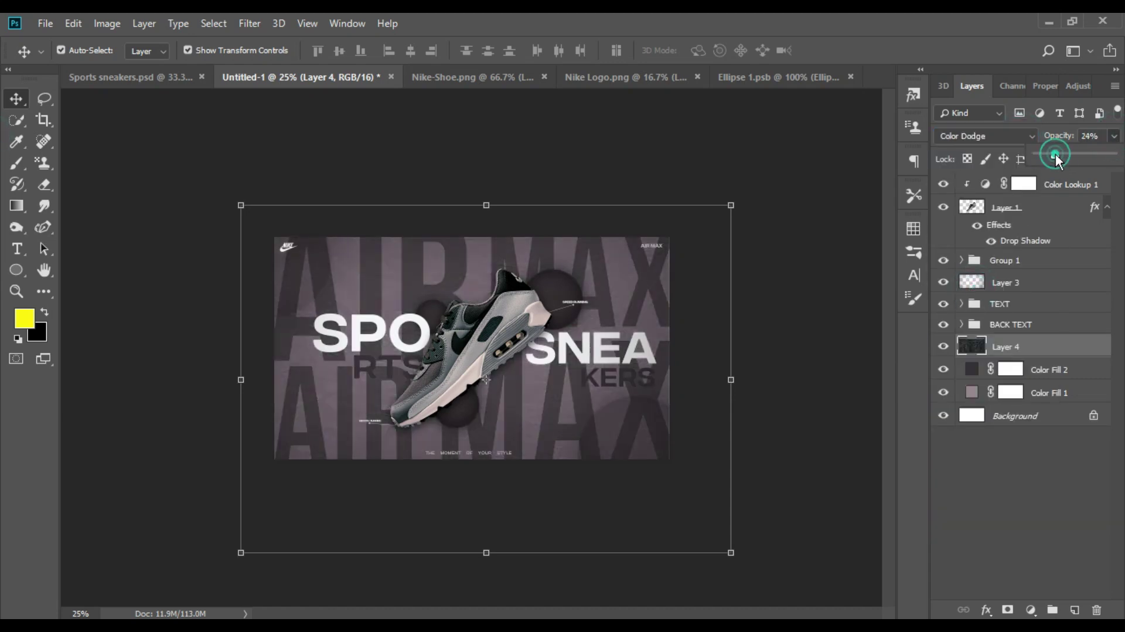
key(ctrl+plus)
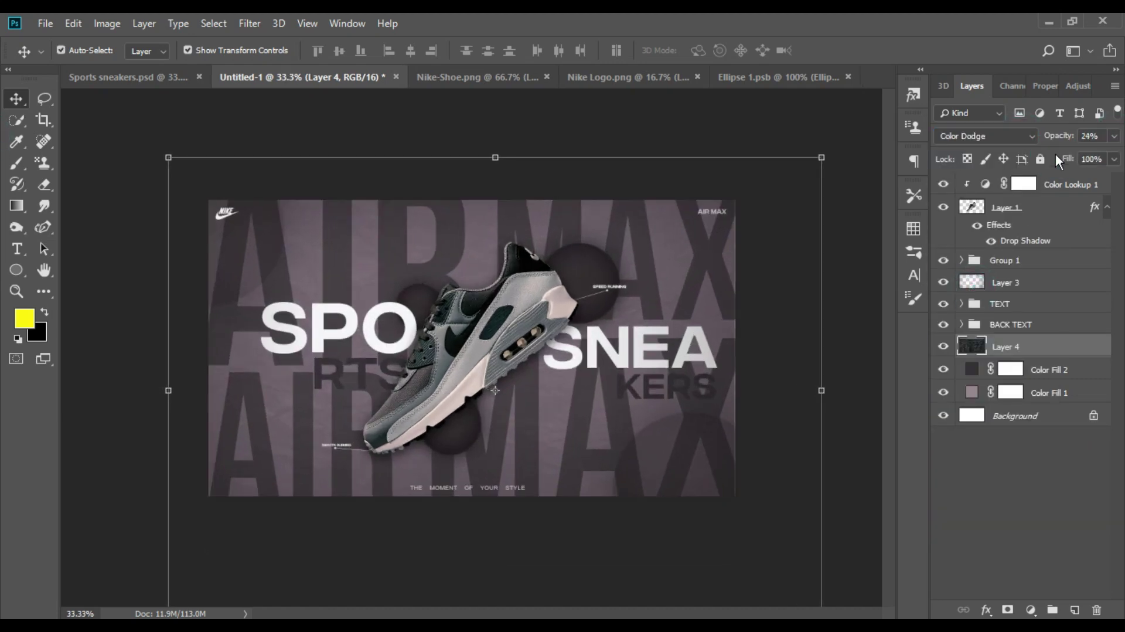
click(1114, 136)
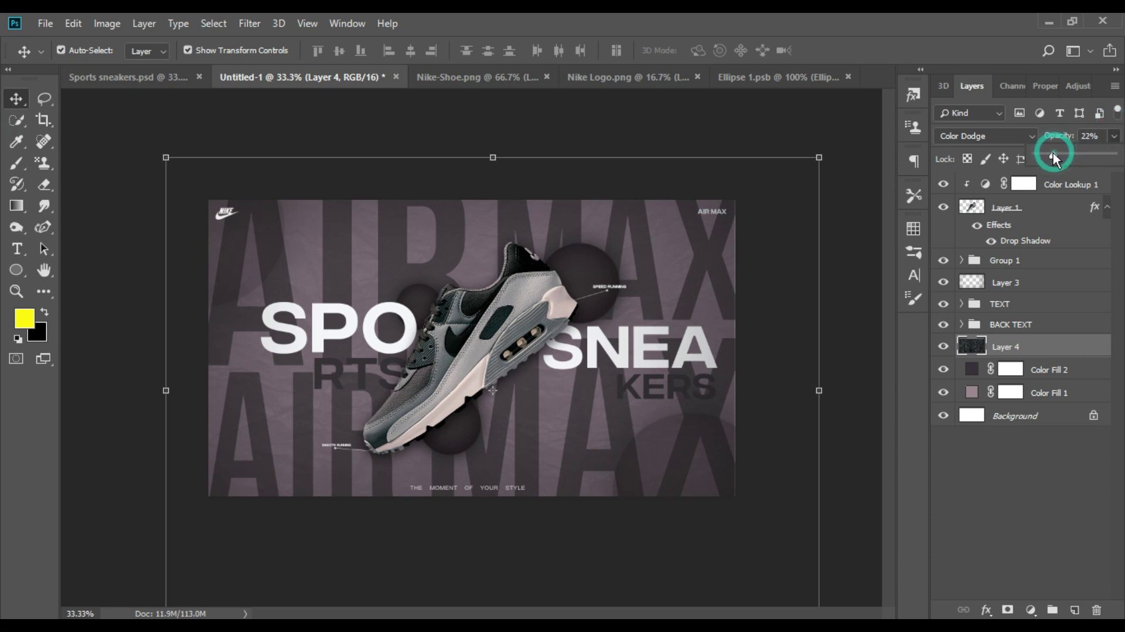
drag(1082, 157, 1078, 158)
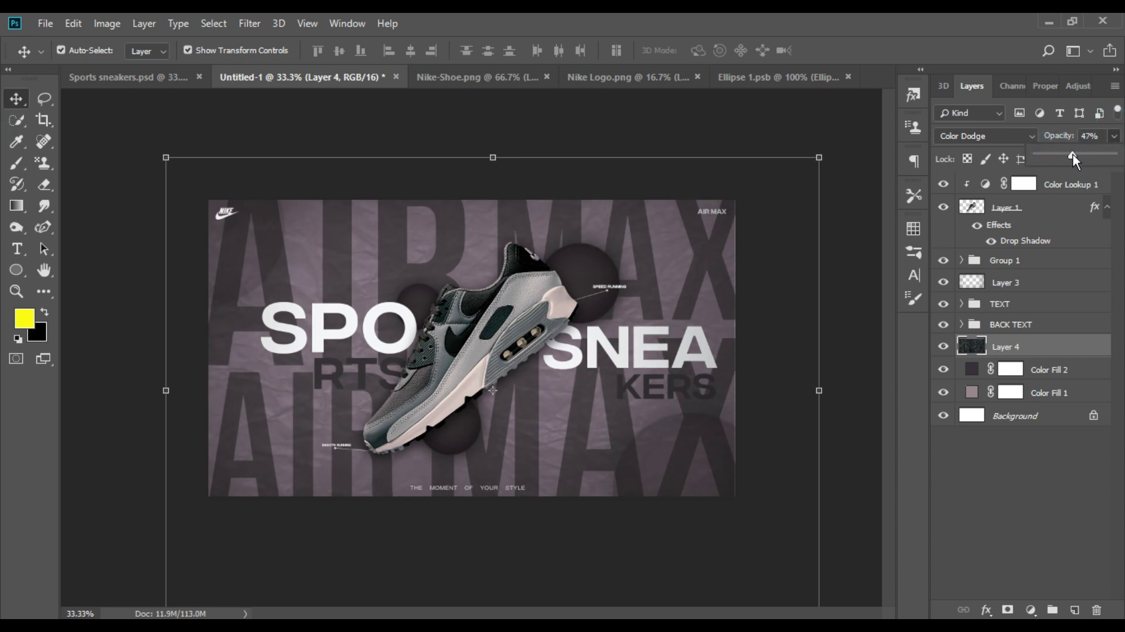
click(831, 109)
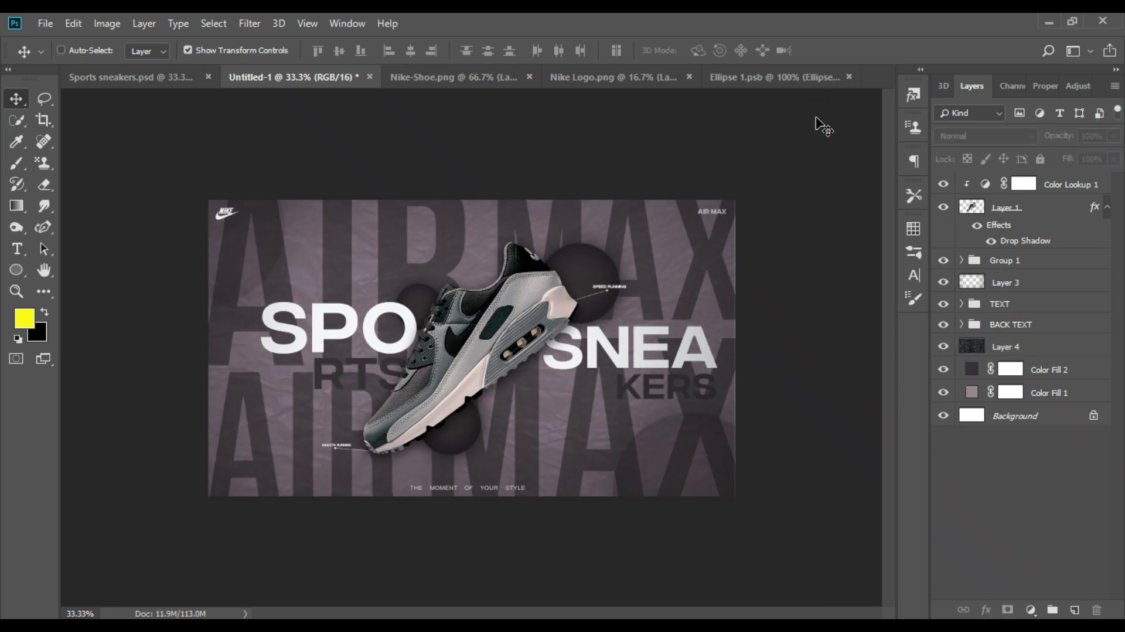
Add a new Color Lookup adjustment above the top Color Lookup layer
key(ctrl)
click(1025, 324)
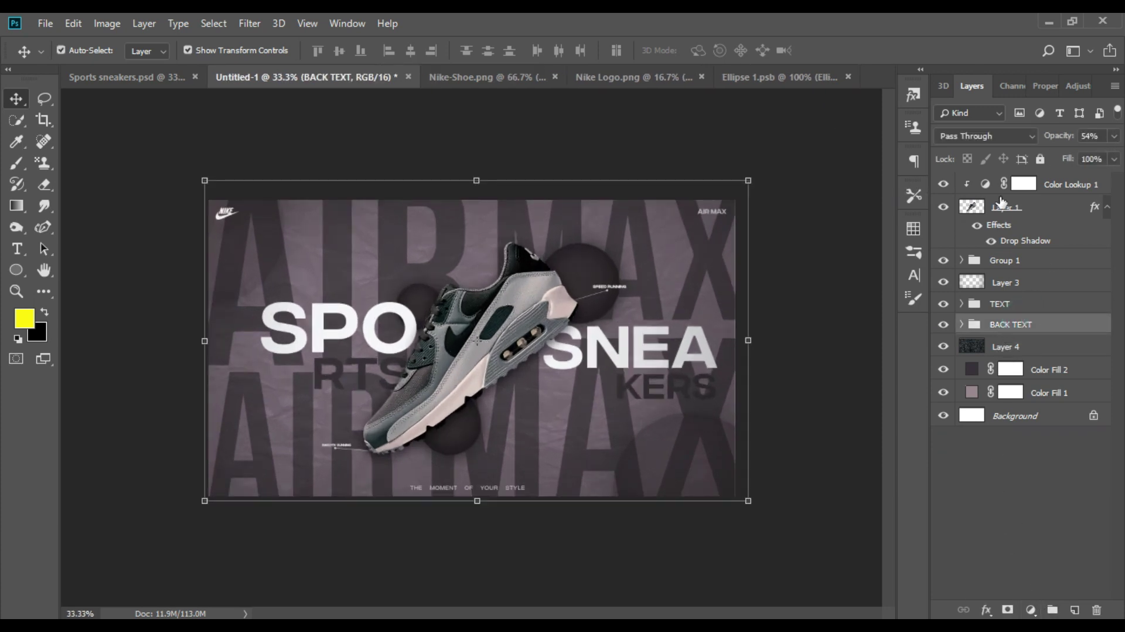
click(1066, 185)
click(1030, 612)
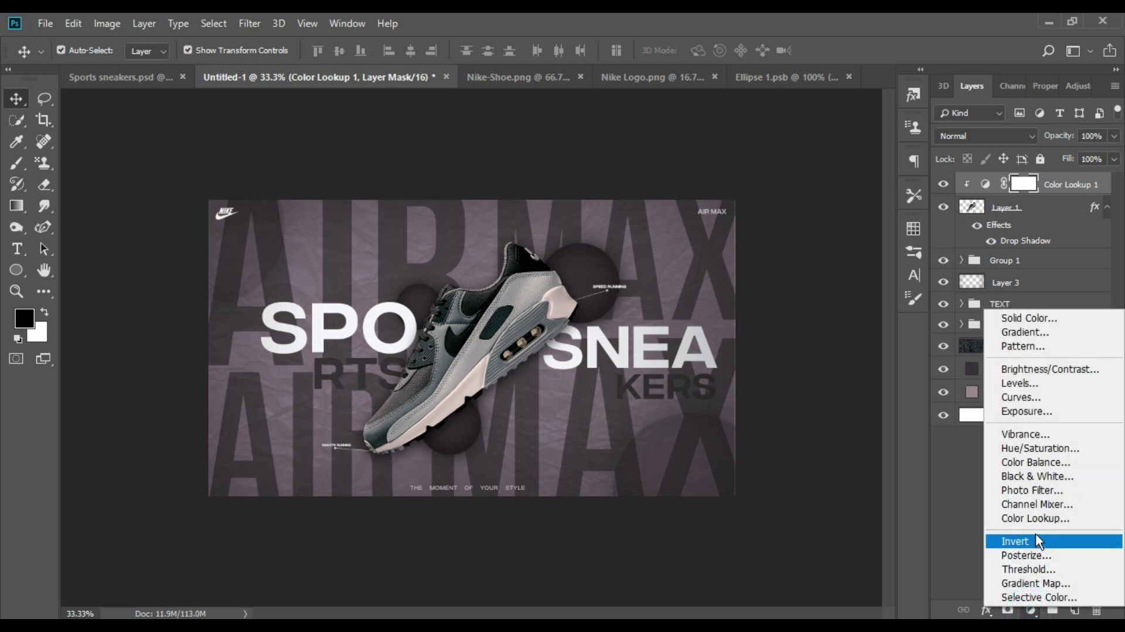
click(1036, 517)
Try lookup tables from 2Strip.look through to Fuji ETERNA 250D Fuji 3510
click(1049, 141)
click(949, 202)
key(Down)
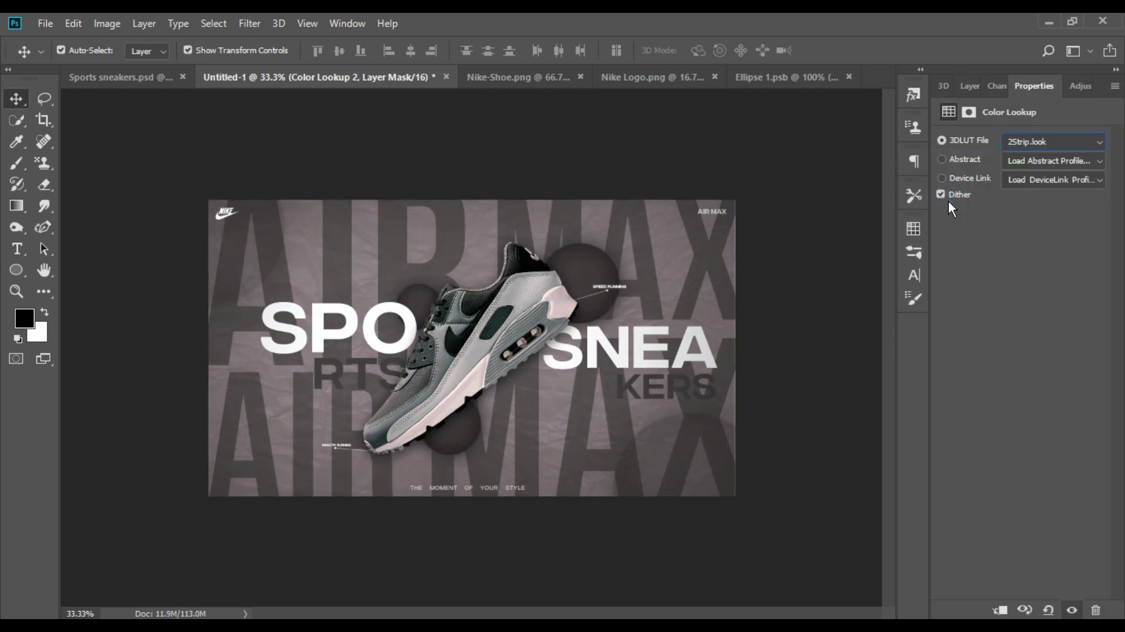
click(1075, 609)
click(1075, 610)
key(Down)
key(Down)
key(Down)
key(Down)
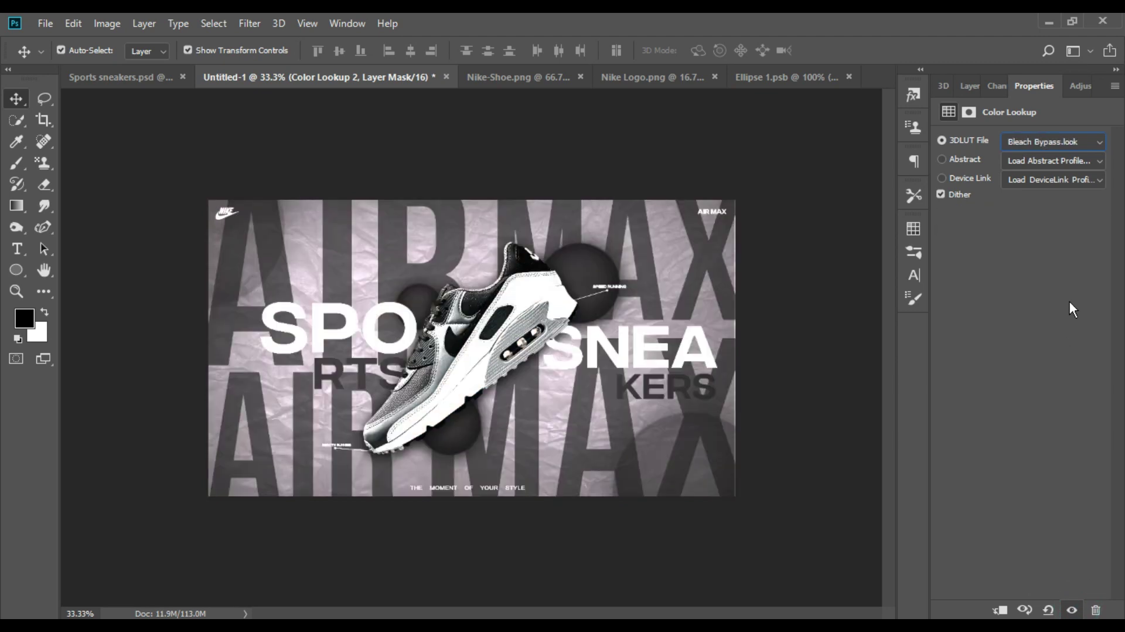
key(Down)
key(Down)
key(Down)
click(1026, 143)
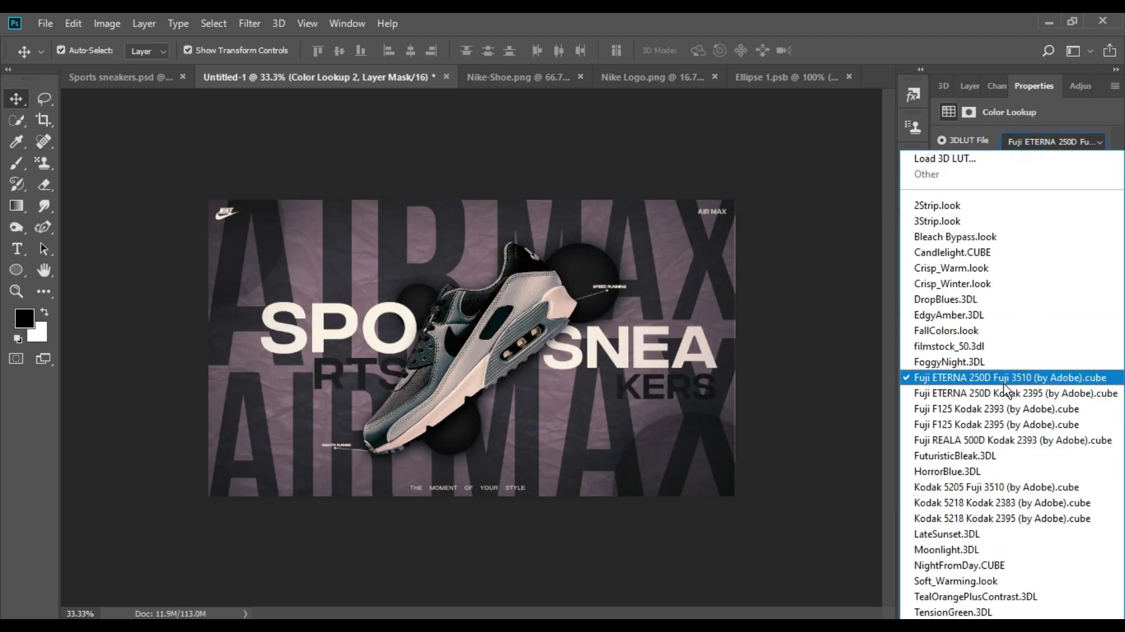
click(1027, 377)
Lower Color Lookup 2's opacity to about 17%
click(970, 86)
click(944, 185)
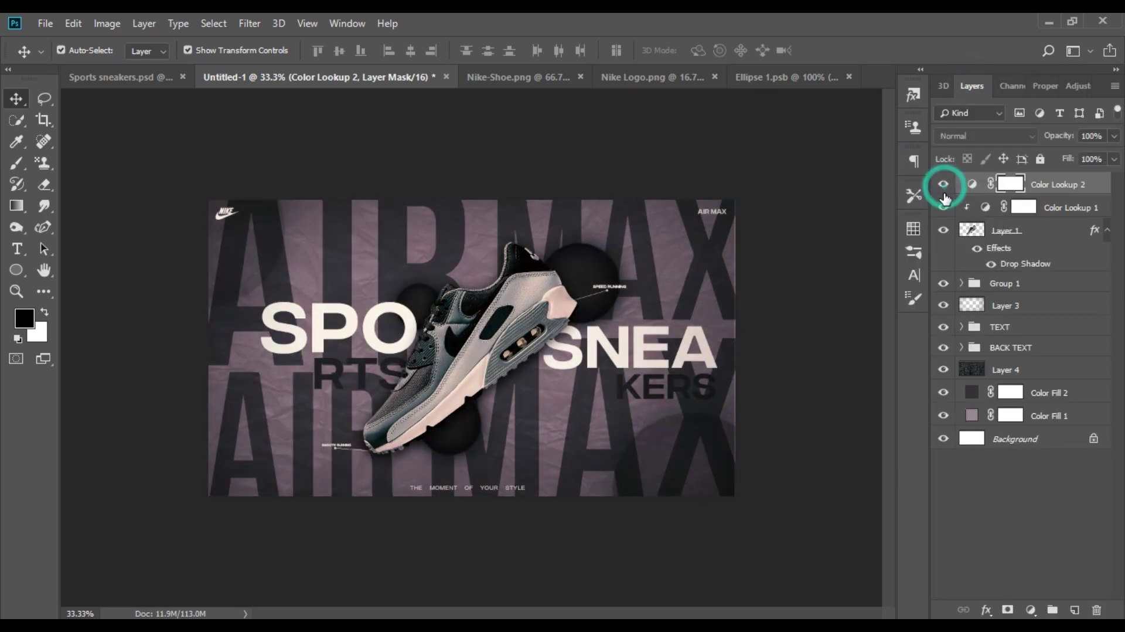
drag(1067, 156, 1050, 159)
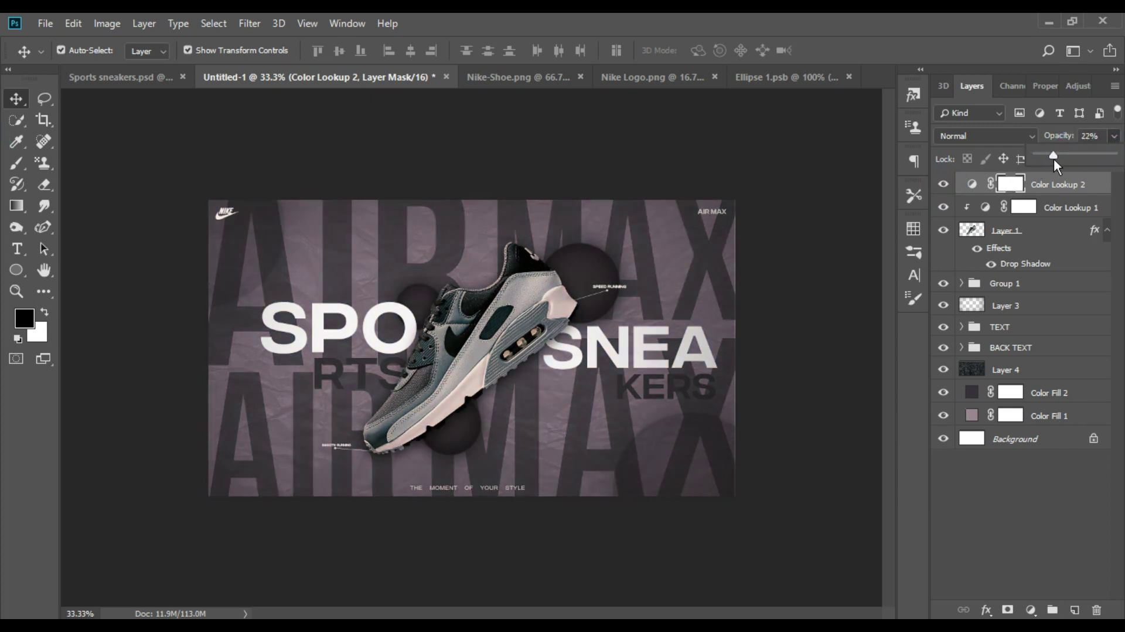
click(1023, 499)
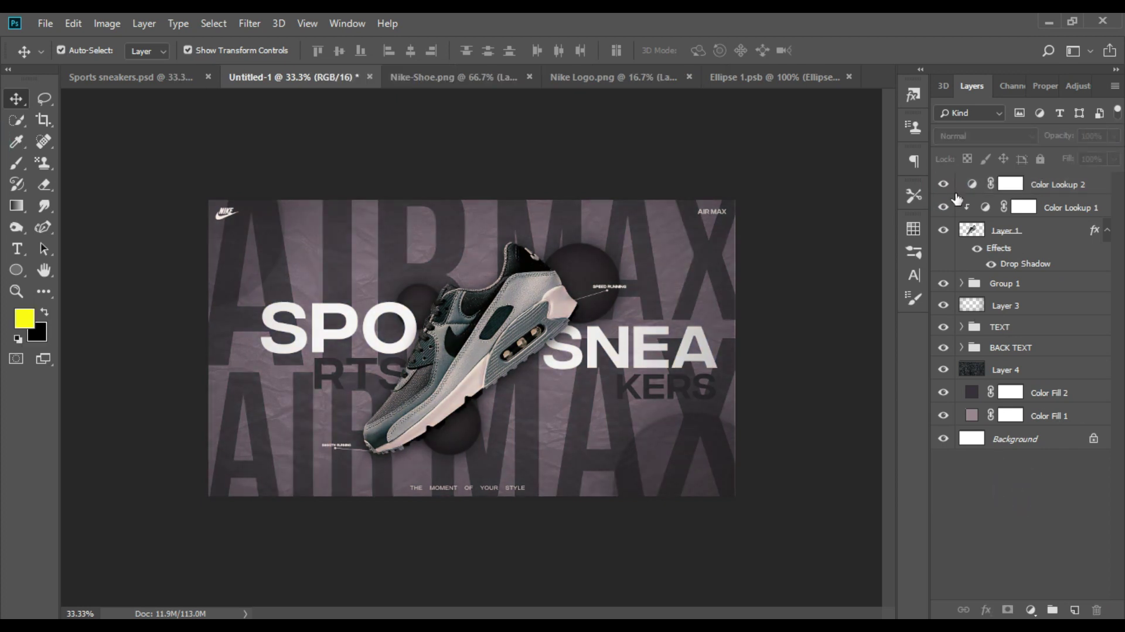
Lower the BACK TEXT group's opacity to lighten the background lettering
click(1018, 344)
click(1067, 155)
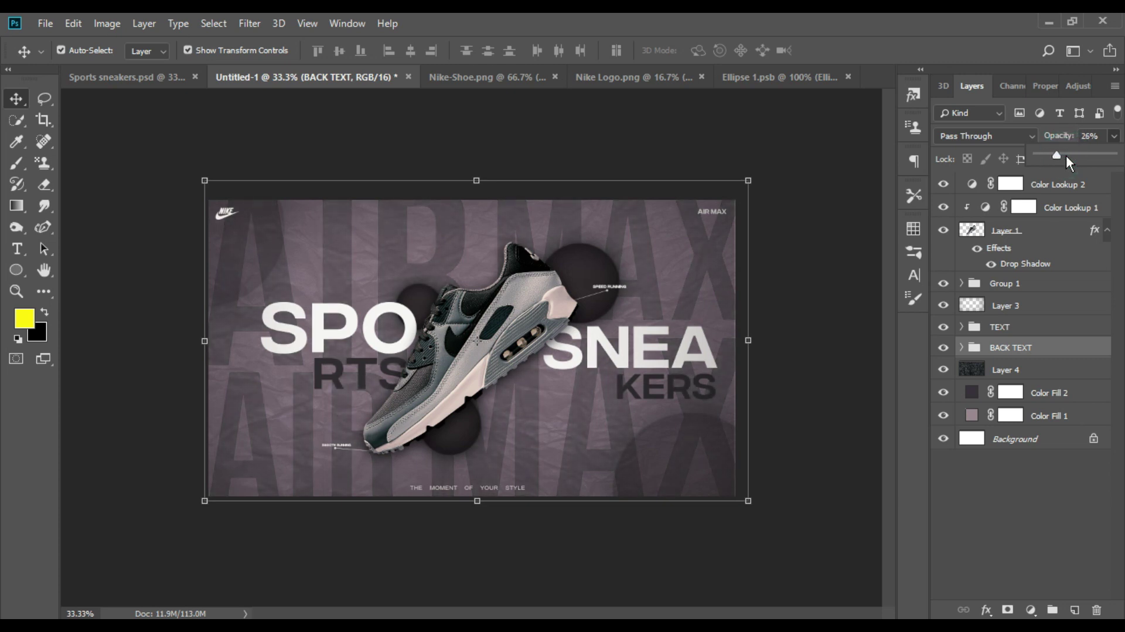
click(833, 226)
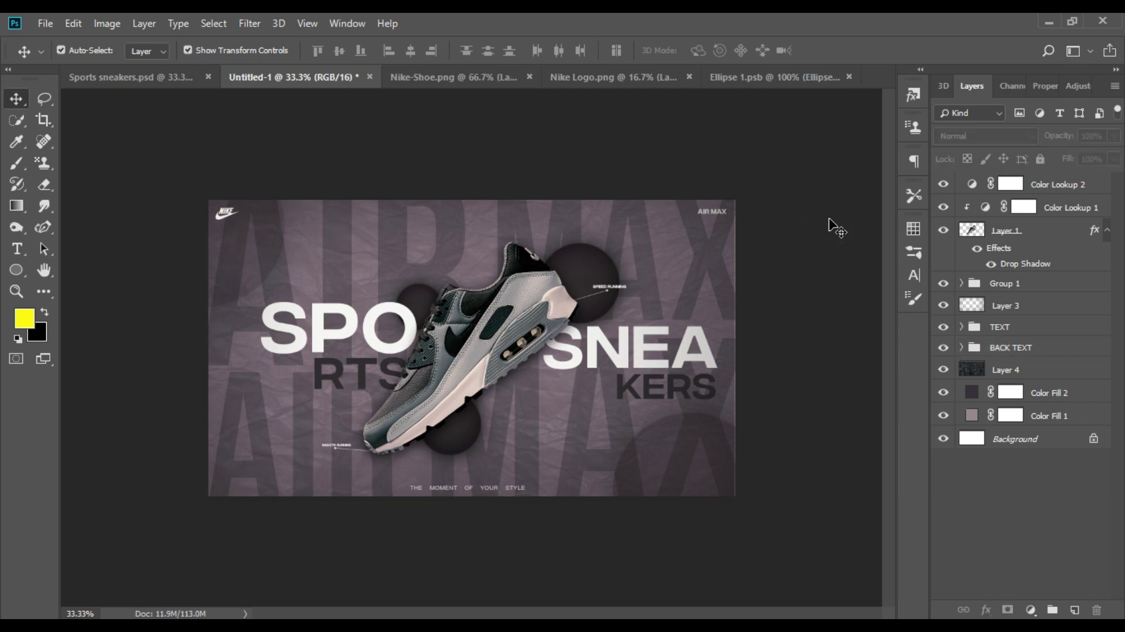
Give the SPO text layer a Drop Shadow with opacity 17
key(ctrl+plus)
click(252, 318)
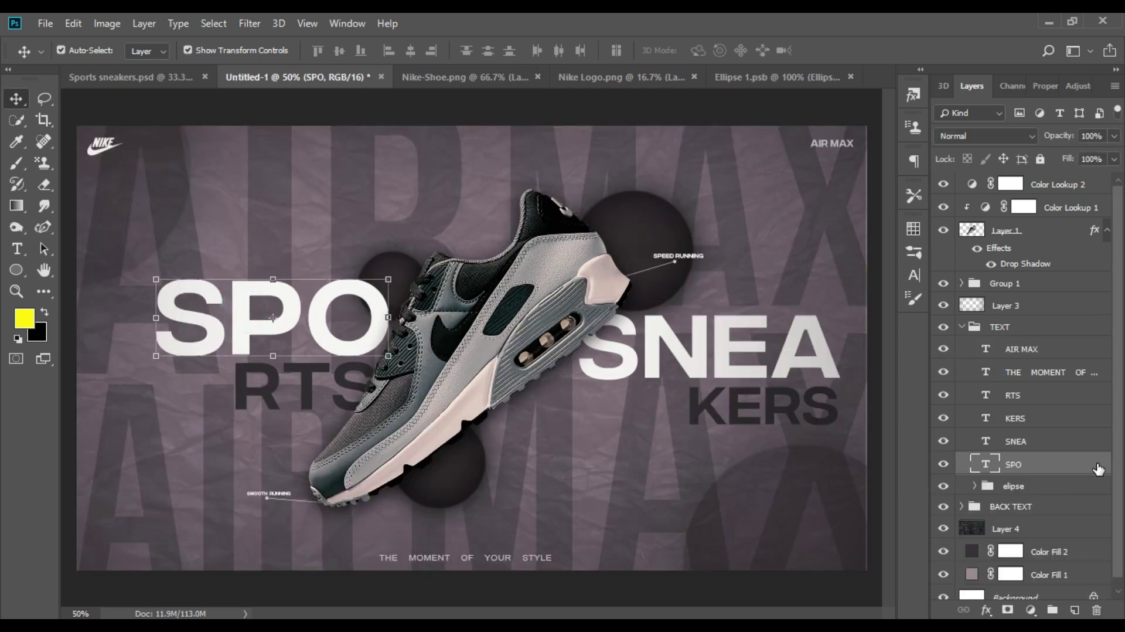
double_click(1055, 464)
click(570, 495)
key(ctrl+minus)
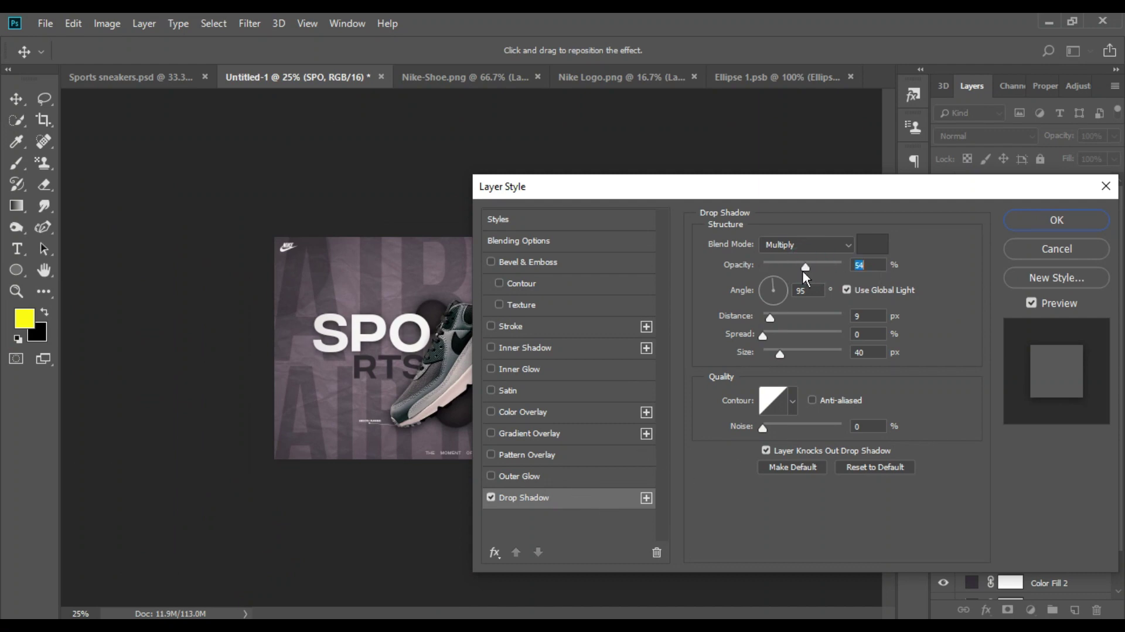
key(ctrl+plus)
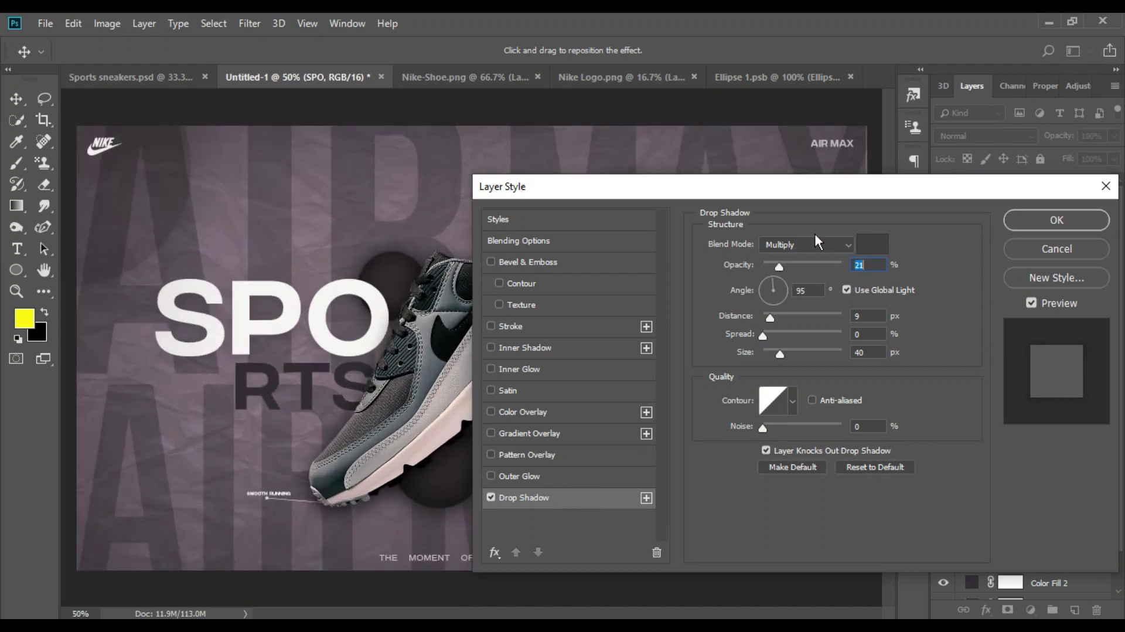
drag(779, 266, 775, 268)
click(1057, 220)
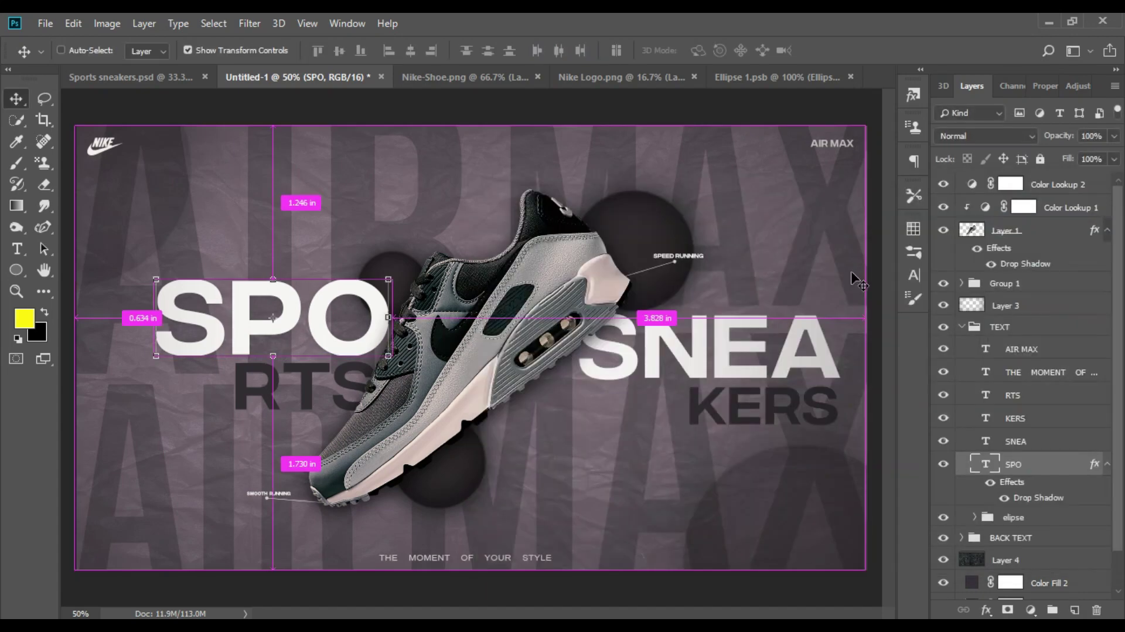
key(ctrl+minus)
click(826, 273)
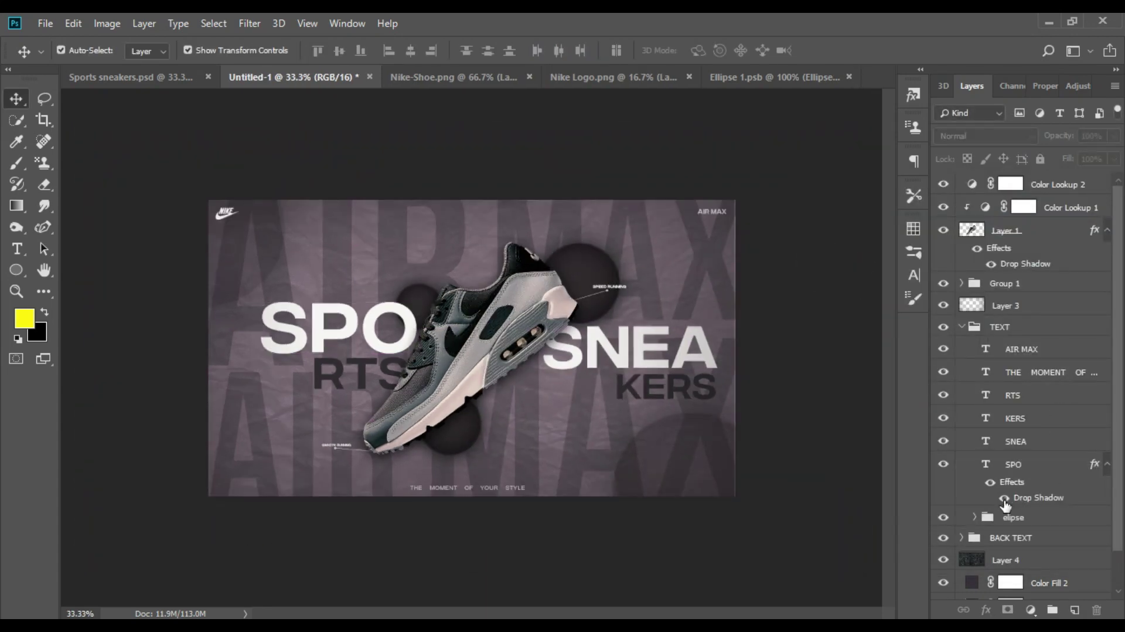
key(ctrl+minus)
Open Nike arrow.png from the Free Stock Images folder
click(45, 23)
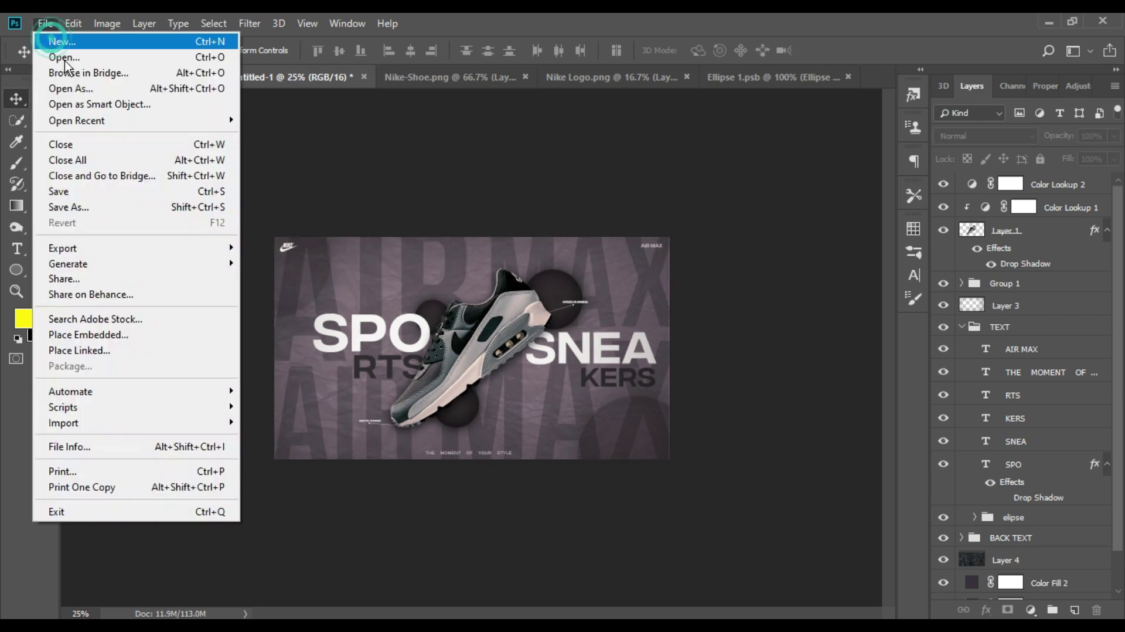
click(47, 55)
click(82, 55)
scroll(328, 211, down, 2)
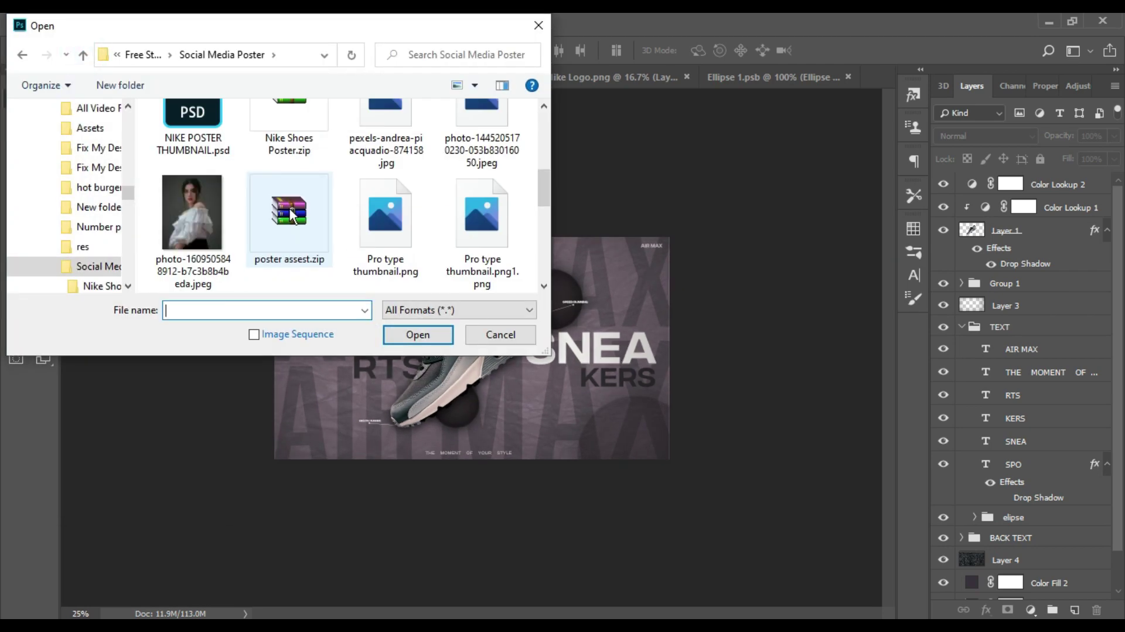
scroll(352, 221, down, 3)
scroll(318, 217, up, 3)
scroll(318, 217, up, 3)
click(82, 55)
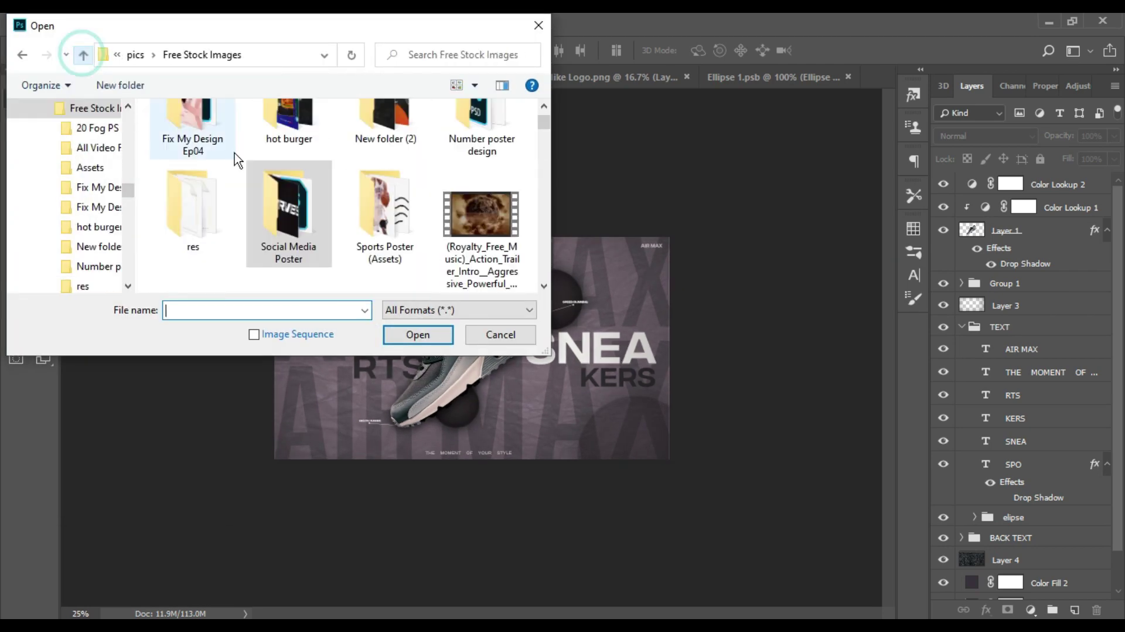
scroll(382, 212, down, 3)
scroll(293, 193, up, 5)
scroll(351, 223, down, 2)
scroll(352, 264, down, 5)
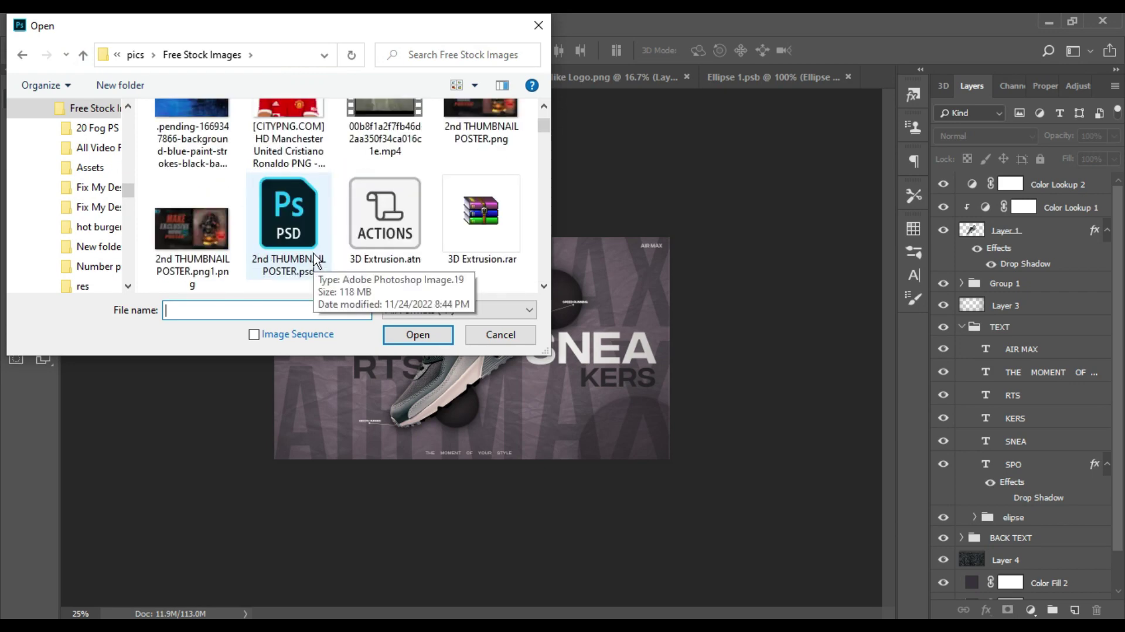
scroll(317, 270, down, 5)
scroll(305, 241, up, 12)
click(418, 334)
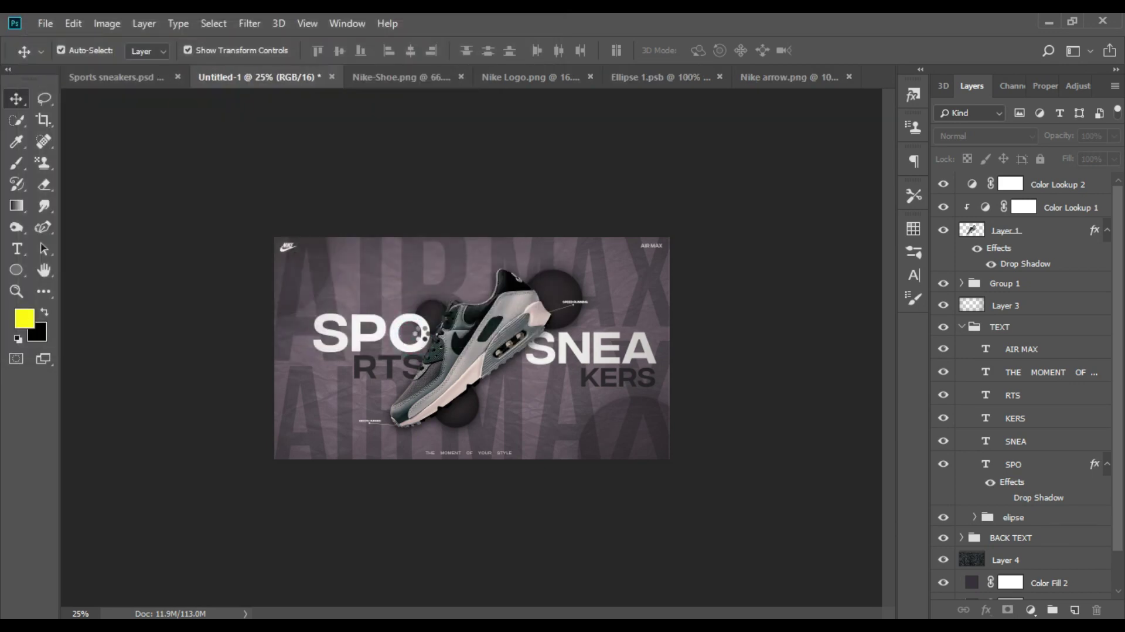
Place the swoosh in the poster, scaled to about 60% and rotated about -5.6° across the centre
drag(223, 66, 351, 381)
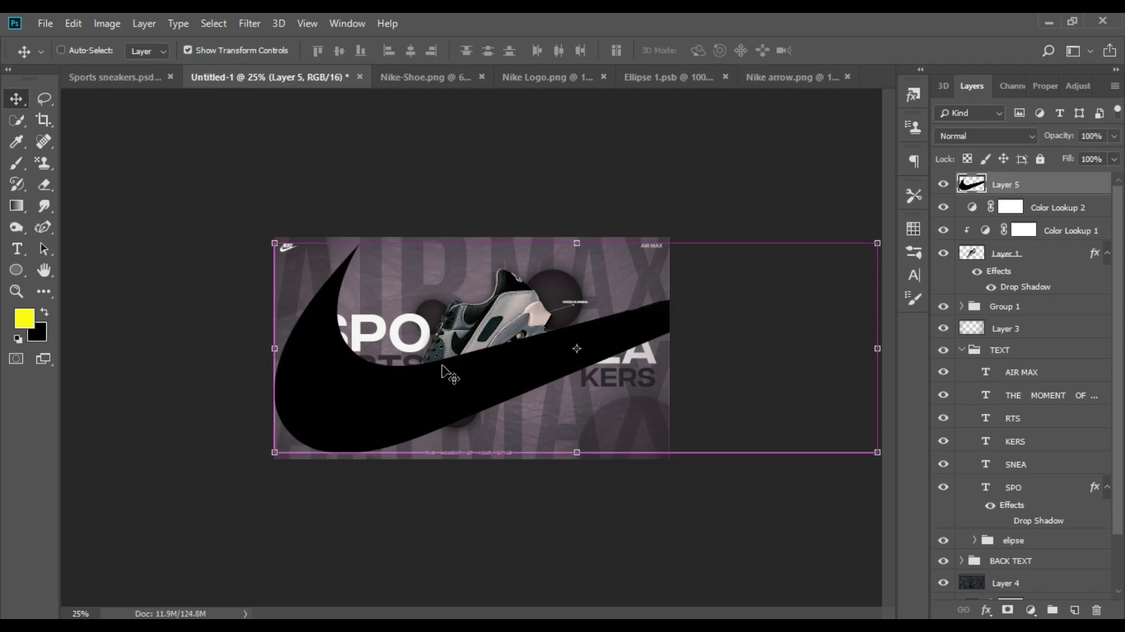
key(ctrl+t)
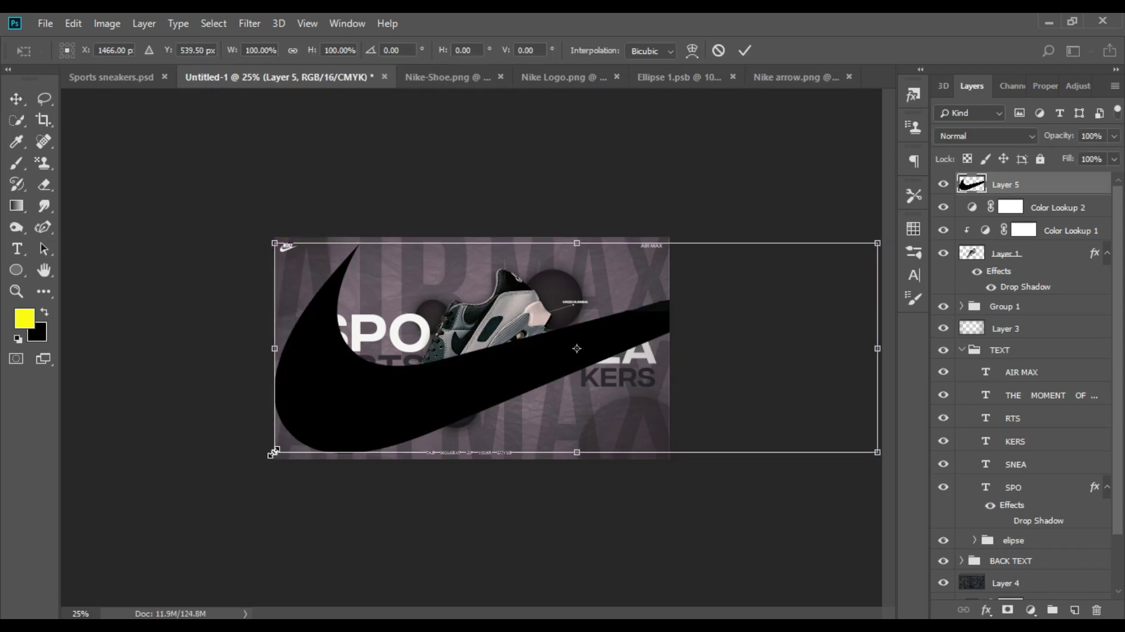
drag(272, 453, 460, 387)
drag(584, 318, 422, 366)
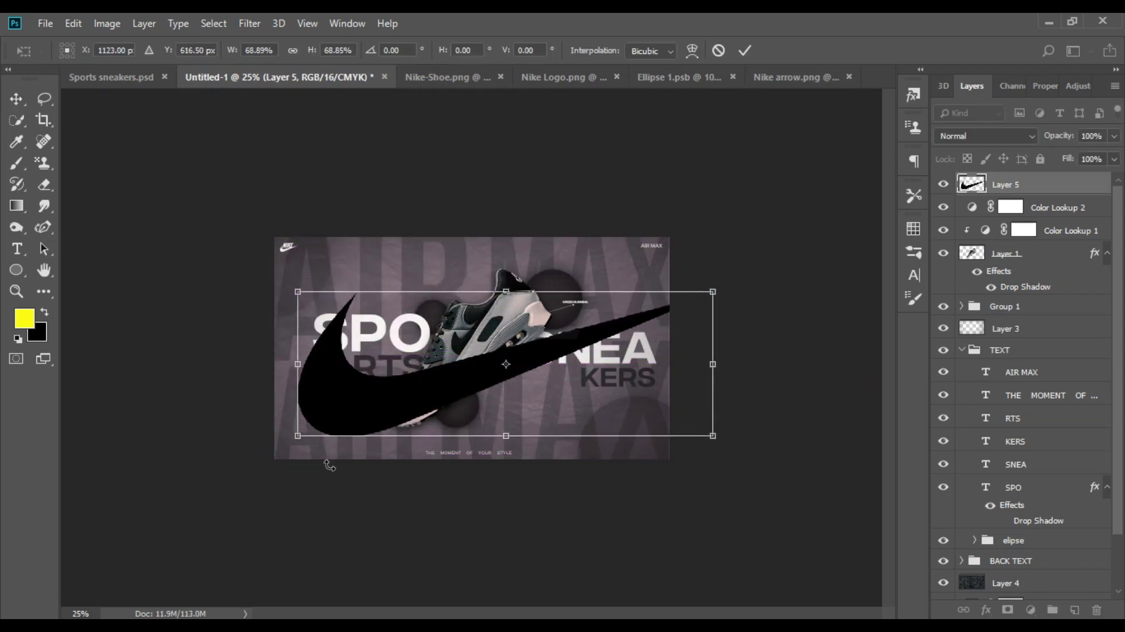
mouse_move(330, 464)
mouse_down()
mouse_move(308, 437)
mouse_move(380, 401)
mouse_move(363, 387)
mouse_up()
drag(296, 441, 275, 432)
drag(352, 387, 364, 340)
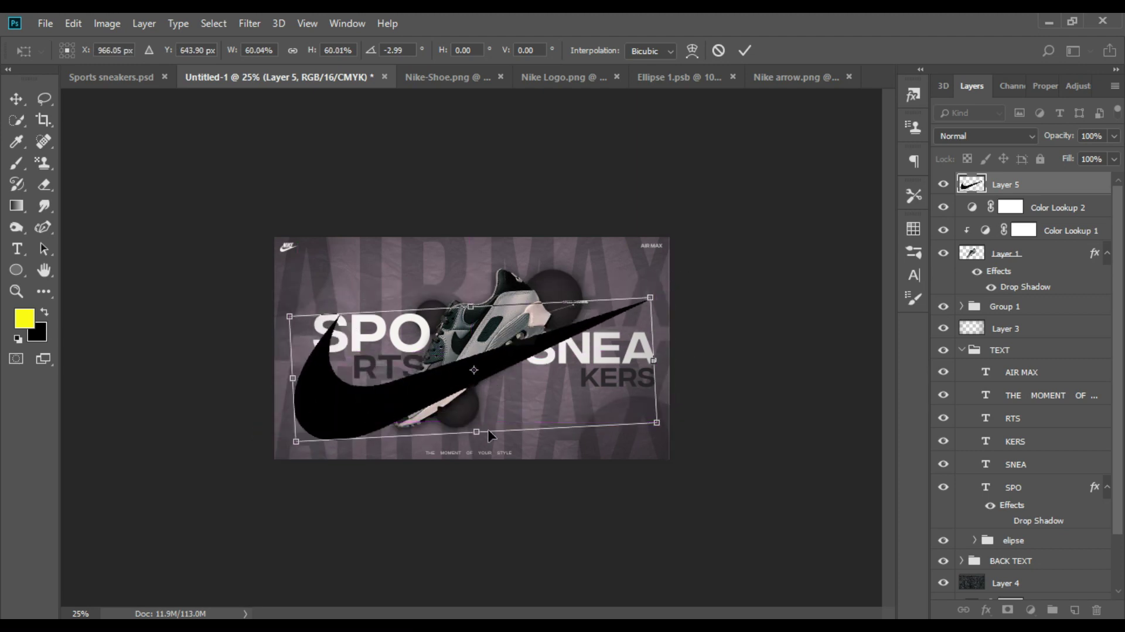
drag(490, 439, 506, 449)
drag(361, 410, 366, 403)
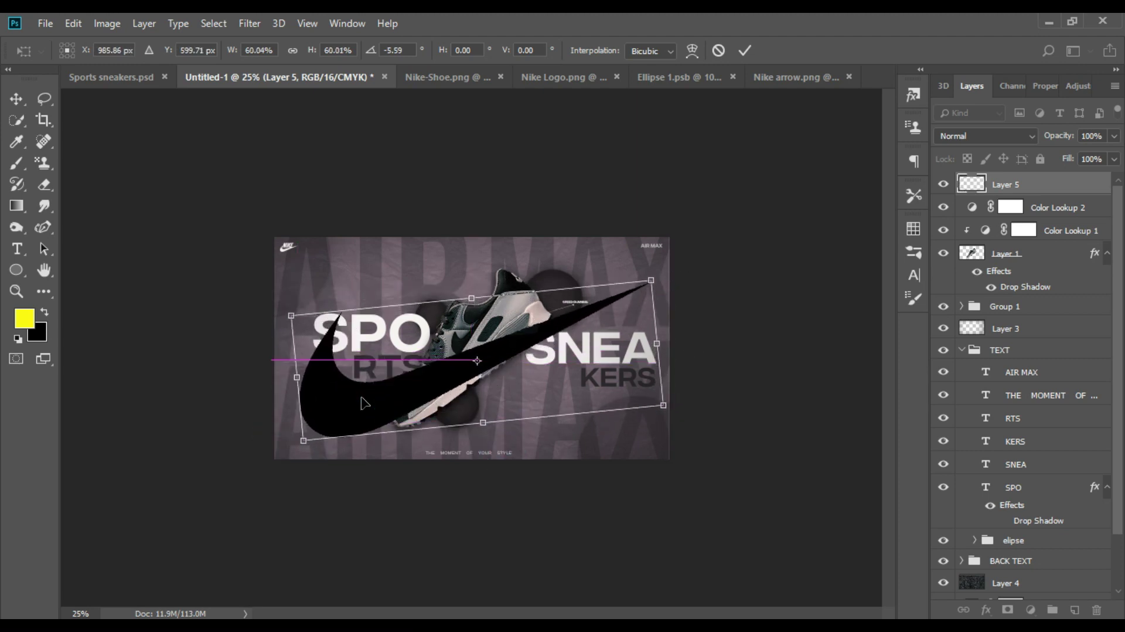
key(Return)
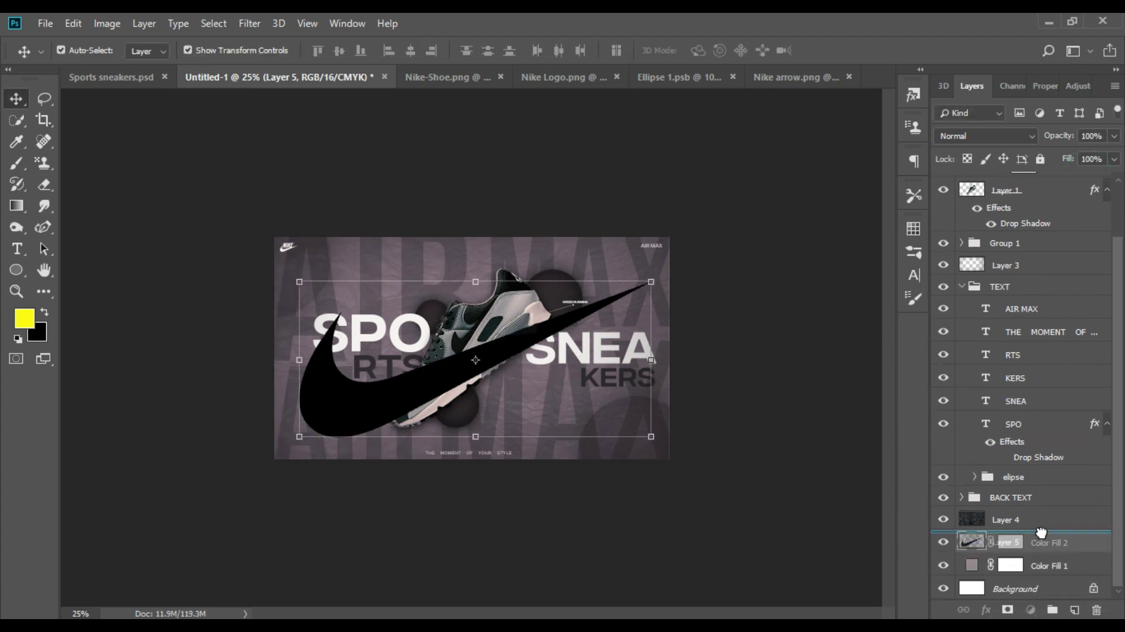
Move the swoosh Layer 5 below Layer 4 and give it a dark grey 565357 Color Overlay
drag(1089, 191, 1012, 494)
double_click(1065, 524)
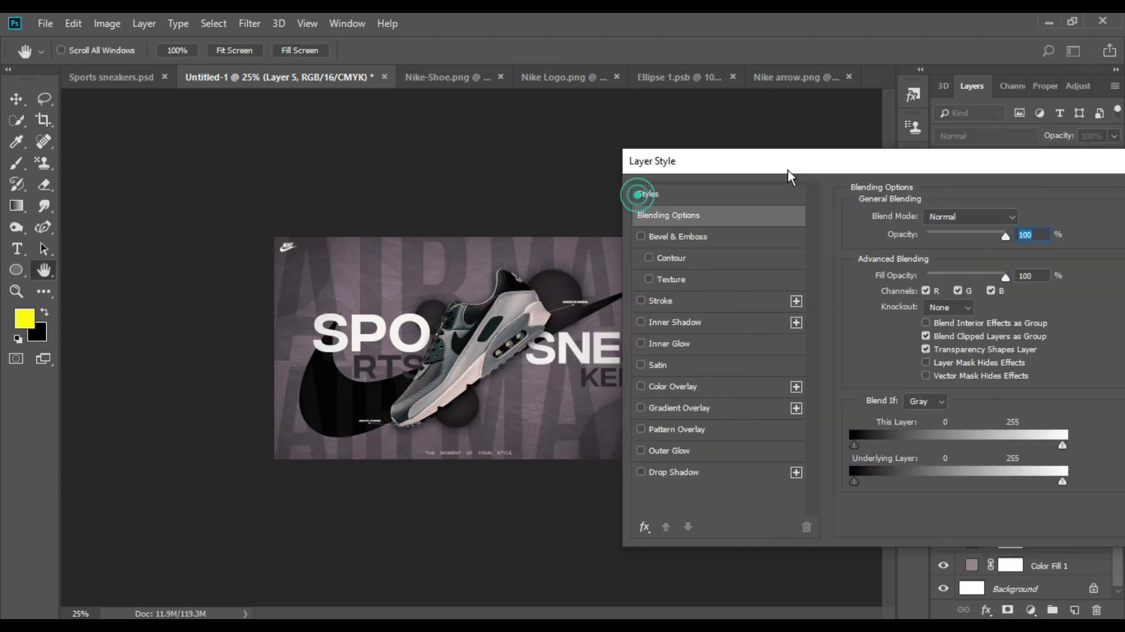
click(673, 386)
click(1025, 222)
drag(903, 375, 909, 153)
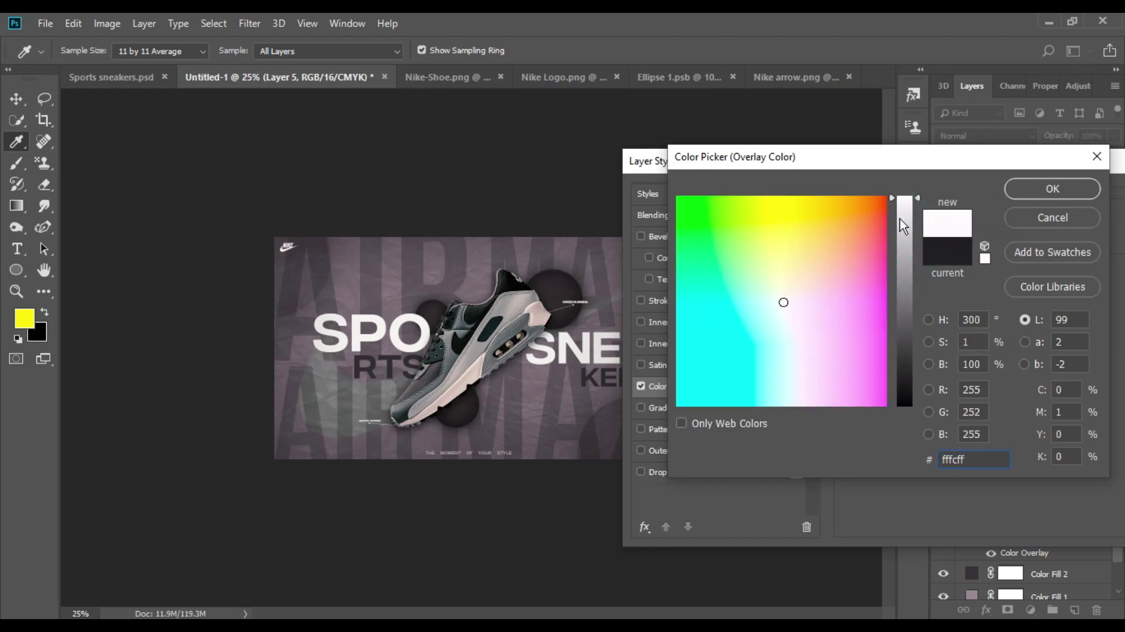
mouse_move(902, 225)
mouse_down()
mouse_move(910, 293)
mouse_move(916, 280)
mouse_up()
click(1064, 190)
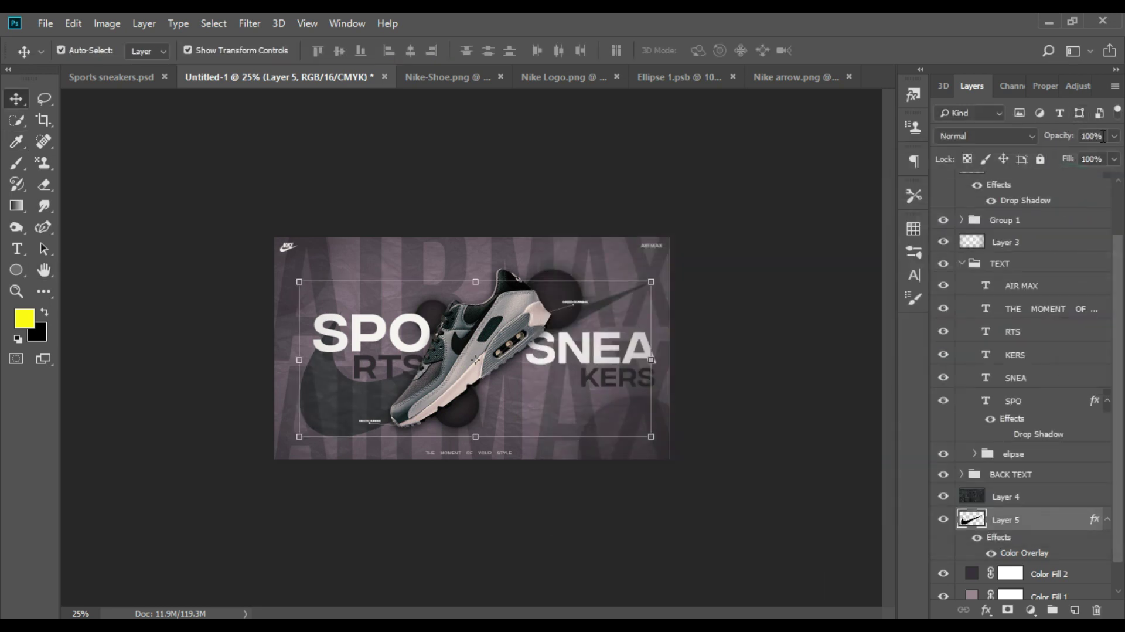
Fade the swoosh layer to about 71% opacity
click(1114, 136)
drag(1115, 154, 1086, 157)
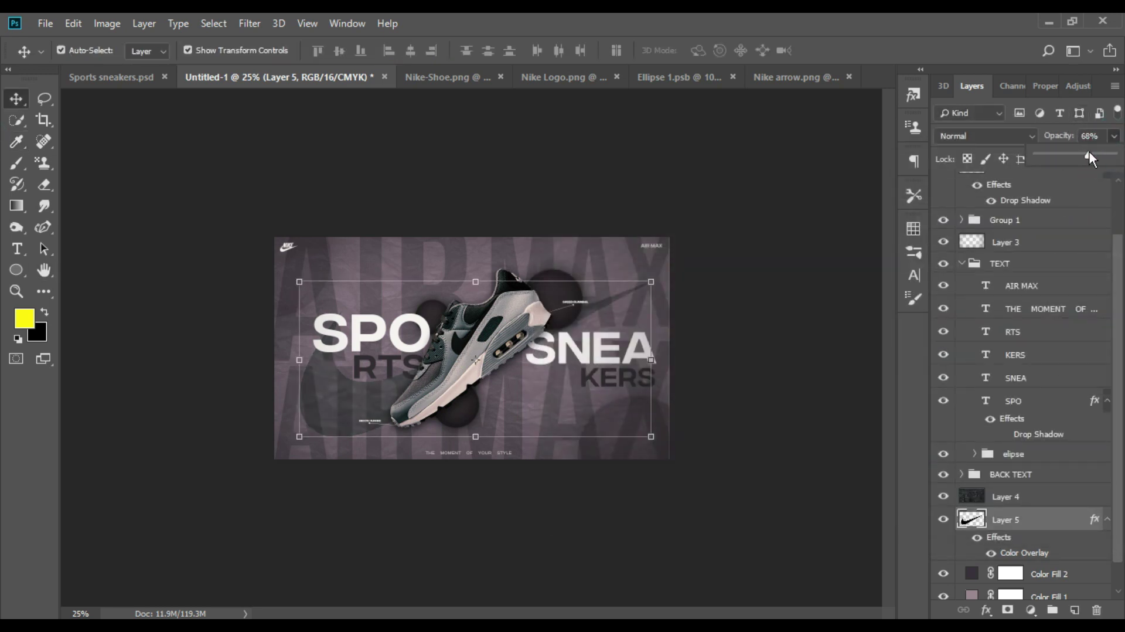
key(0)
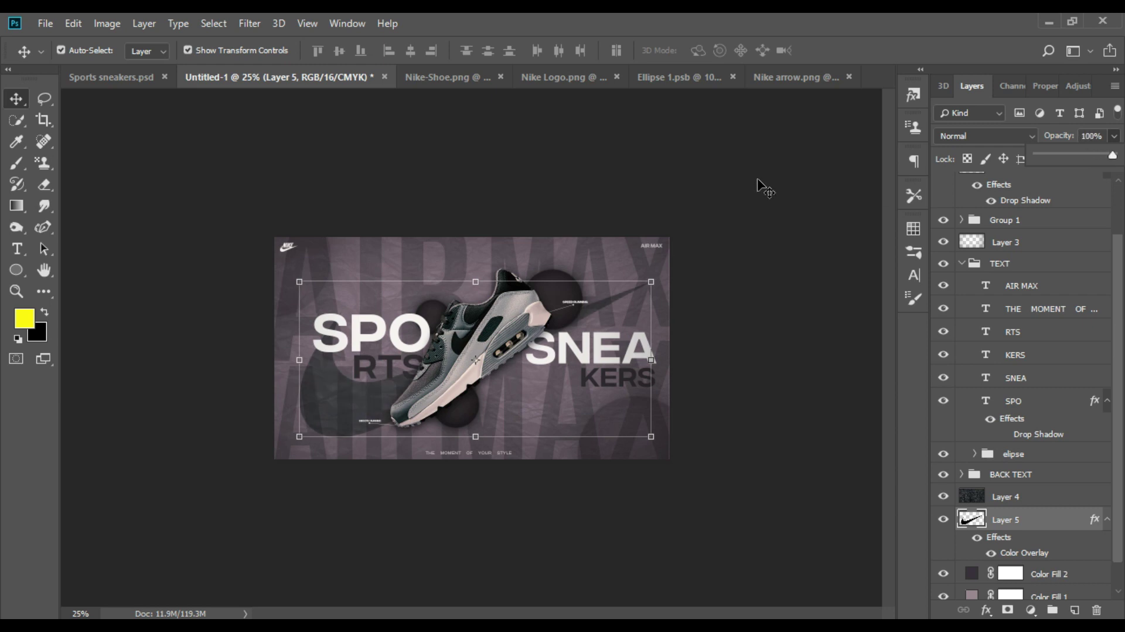
mouse_move(1109, 157)
mouse_down()
mouse_move(1072, 160)
mouse_move(1088, 151)
mouse_up()
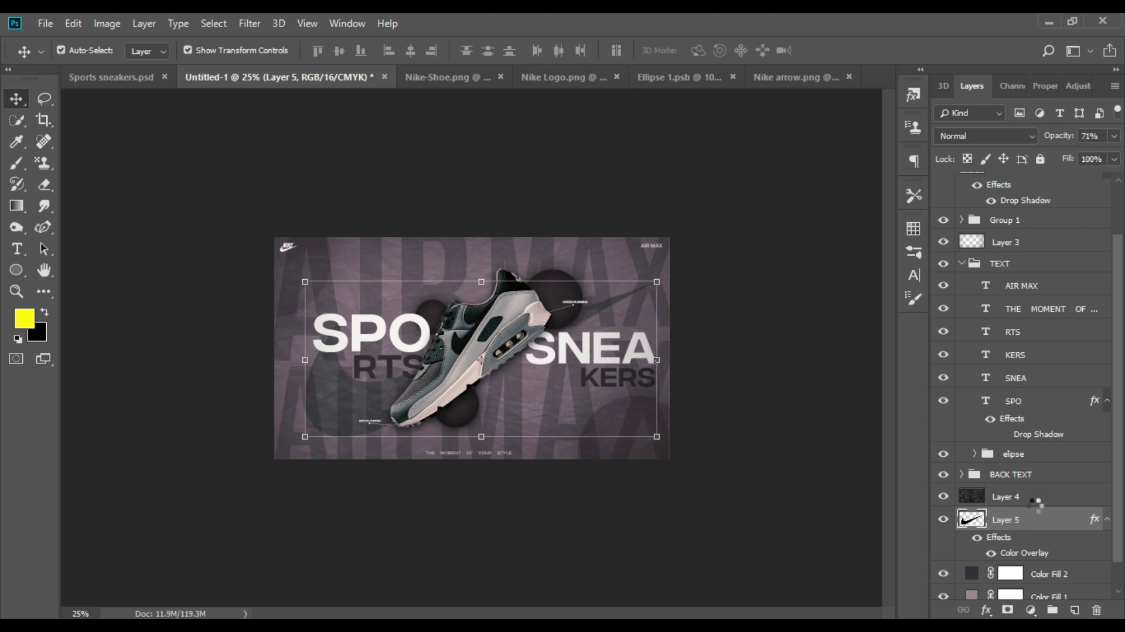
ctrl+click(875, 444)
Set the THE MOMENT OF YOUR STYLE tagline text colour to white
key(ctrl+plus)
key(ctrl+plus)
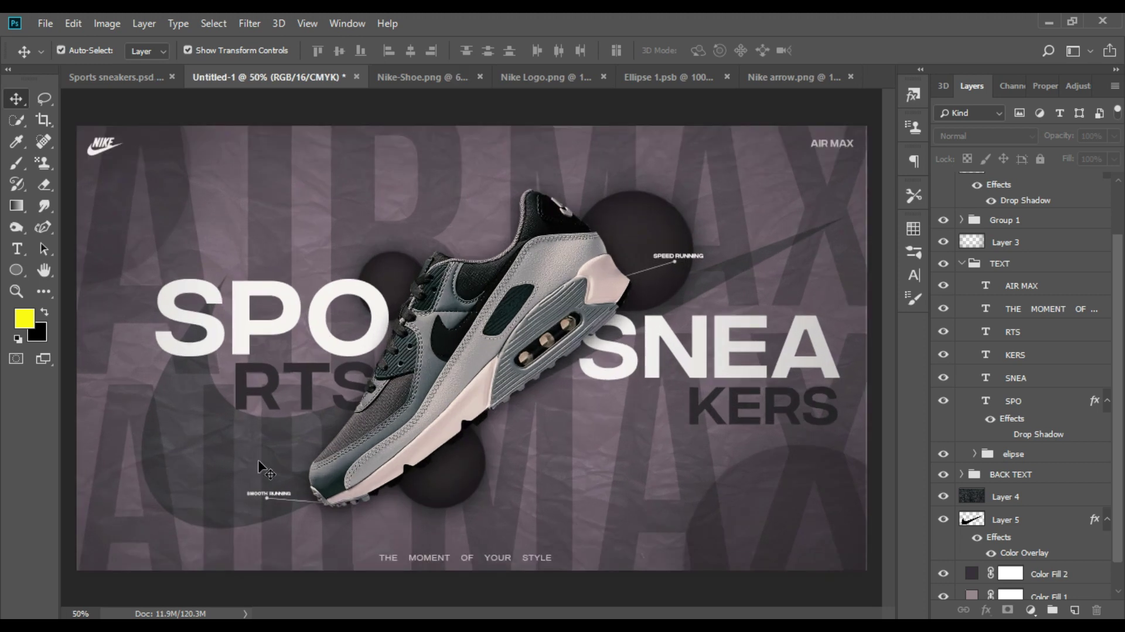
click(447, 560)
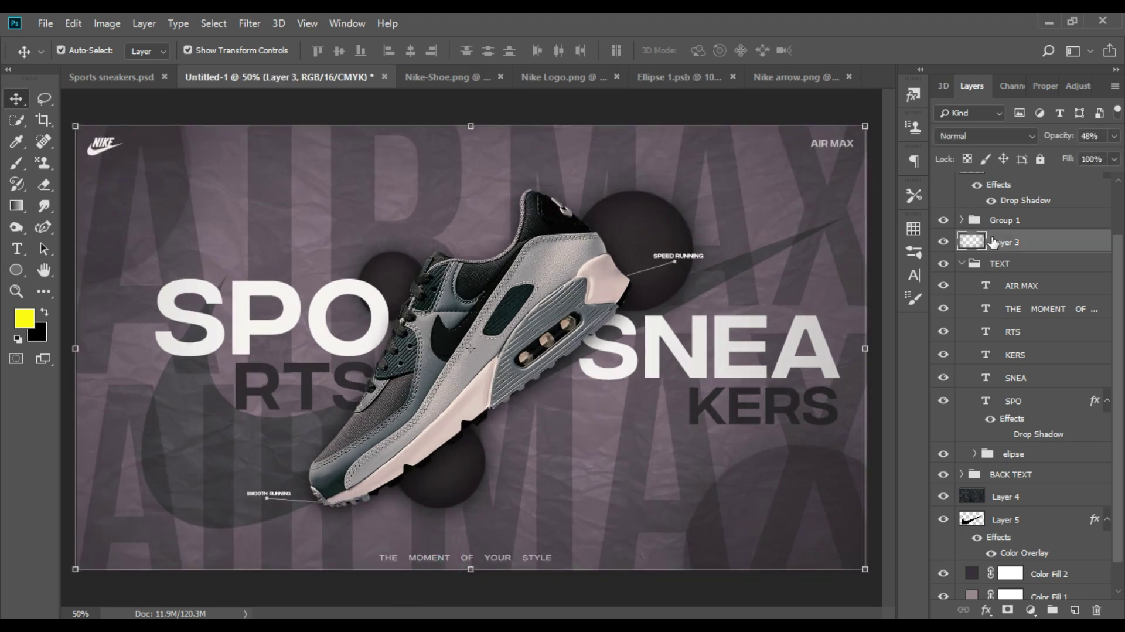
click(1032, 308)
click(914, 276)
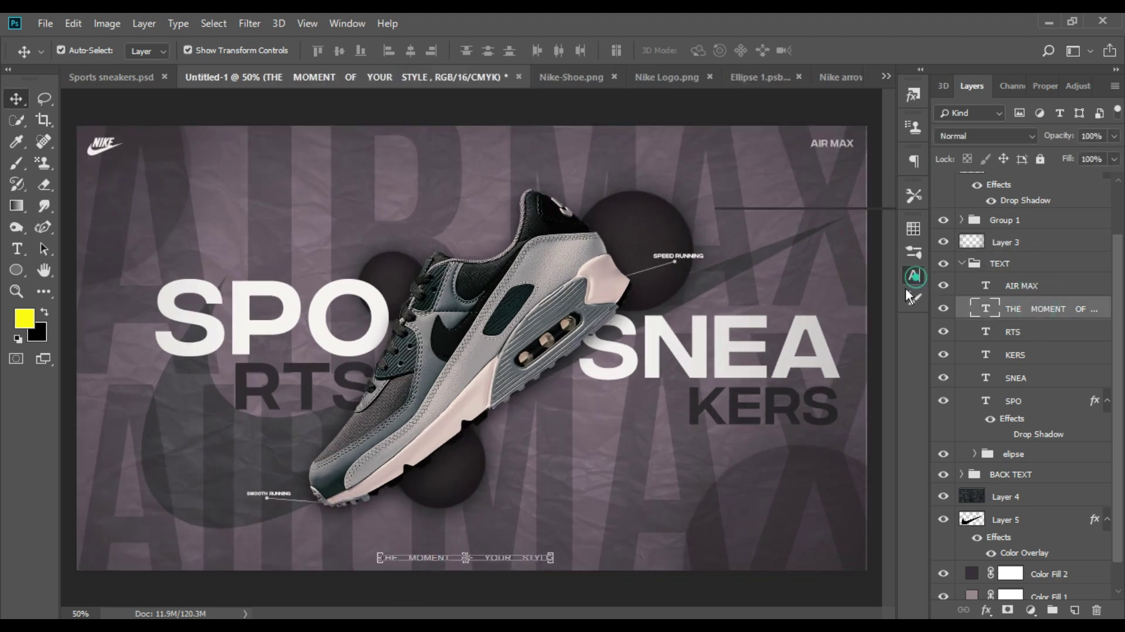
click(821, 287)
click(1053, 188)
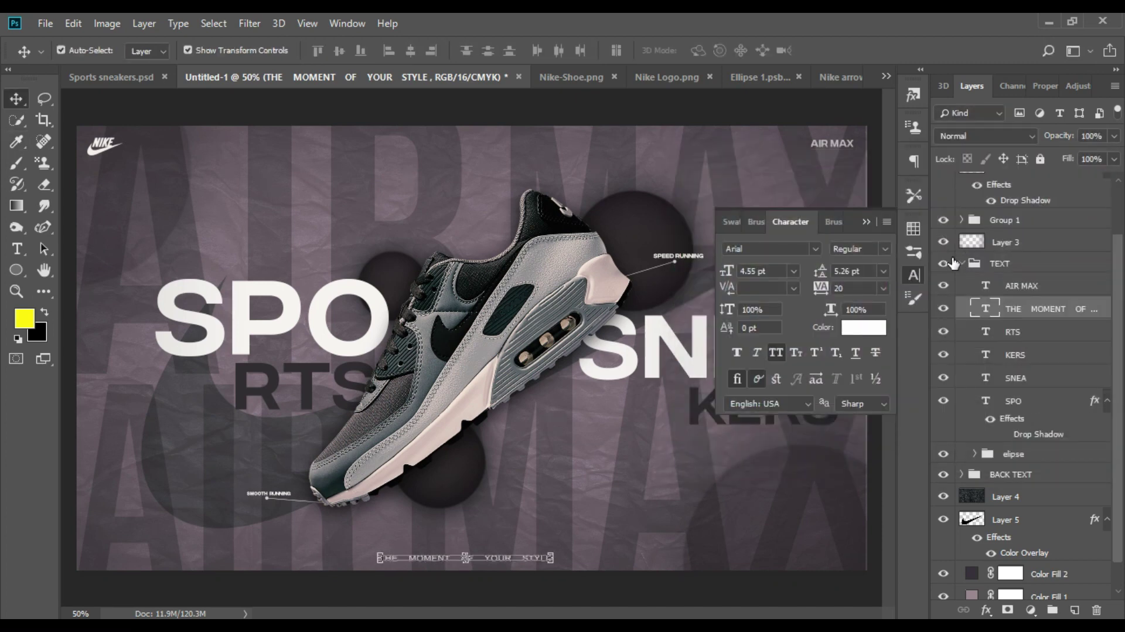
Nudge the swoosh Layer 5 and the tagline slightly to the right
click(961, 474)
scroll(1020, 458, down, 3)
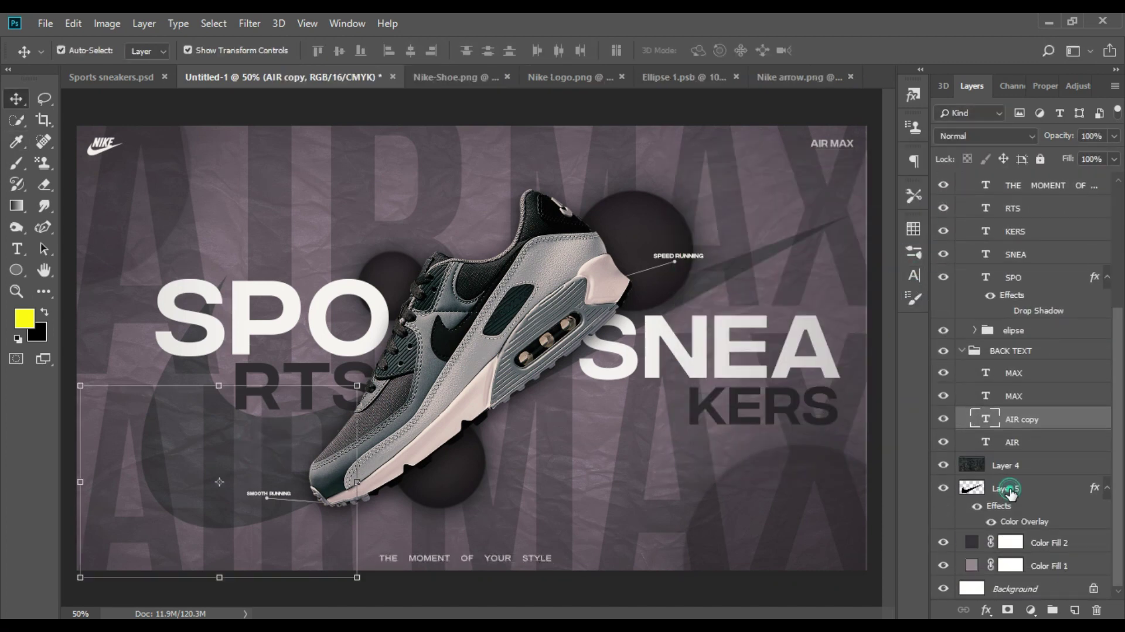
click(1008, 488)
key(Right)
key(Right)
key(Right)
key(Right)
key(Right)
key(Right)
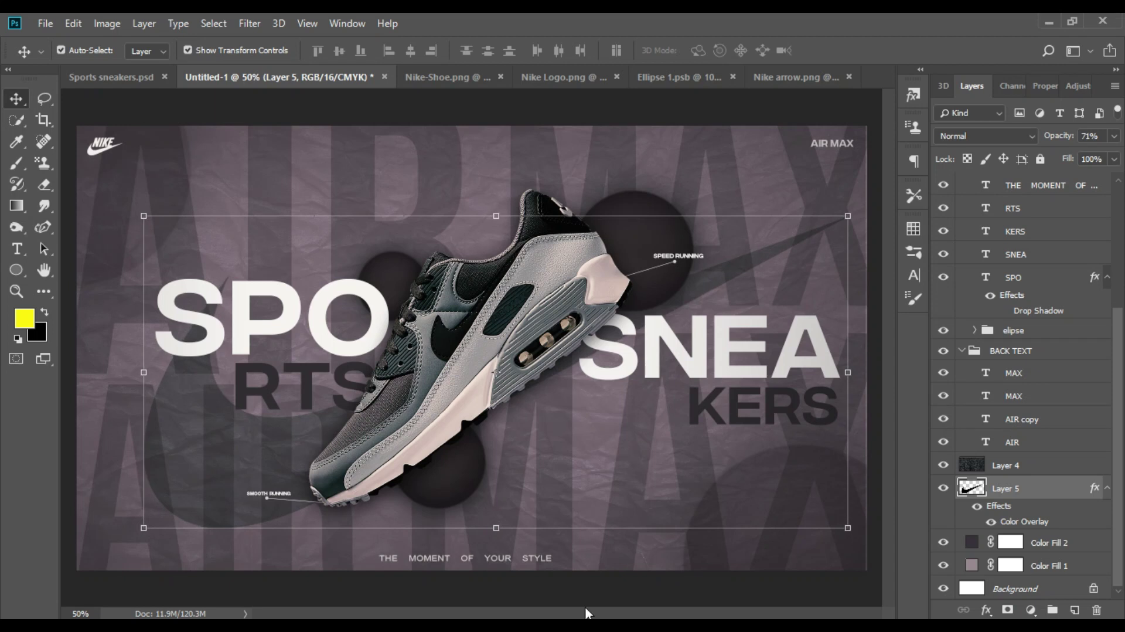
scroll(1037, 246, up, 5)
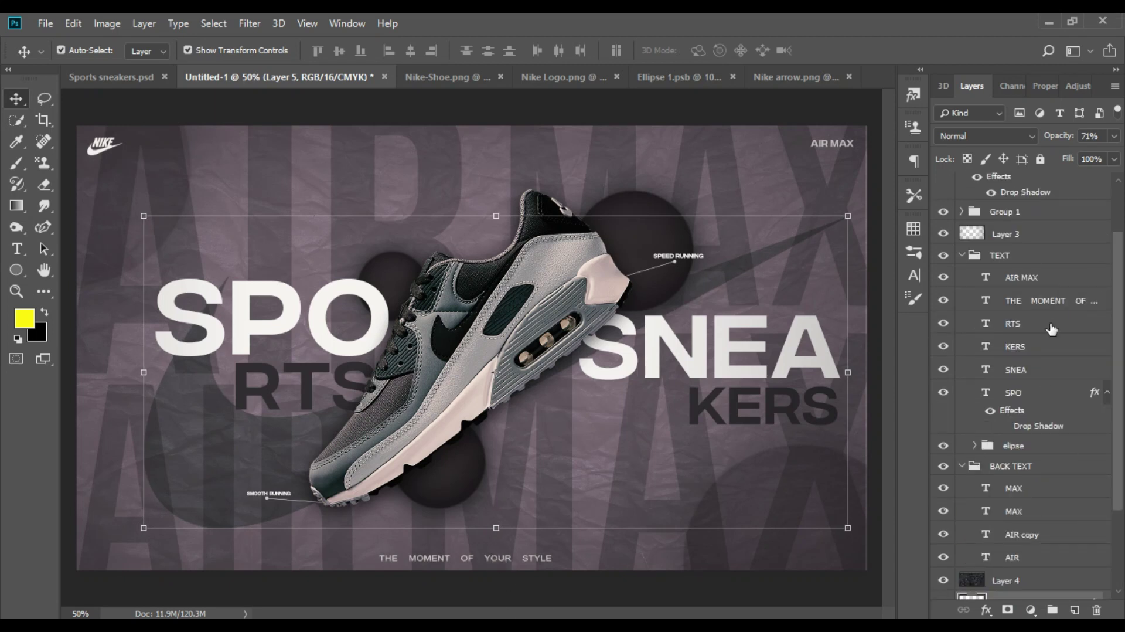
click(1049, 301)
key(Right)
key(Right)
key(Right)
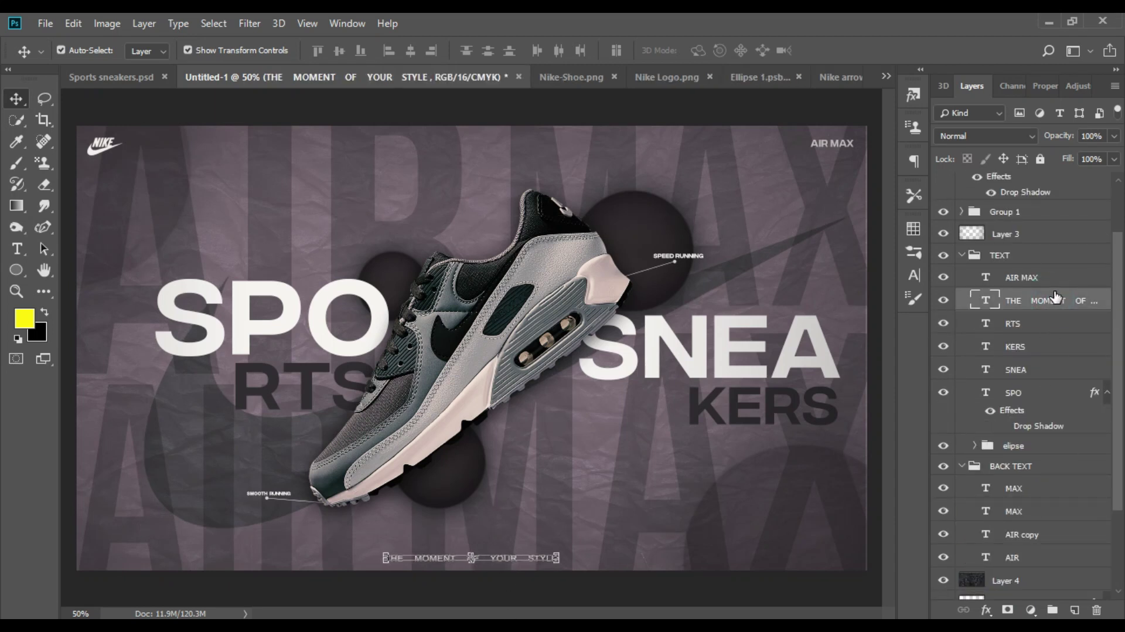
key(ctrl+minus)
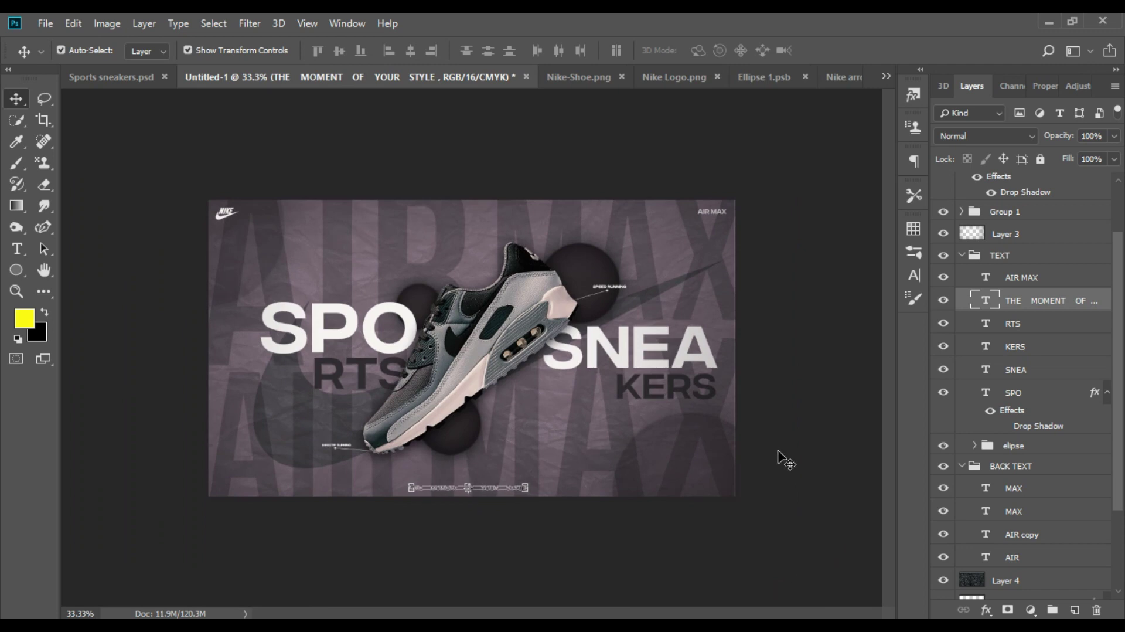
Open the Color Overlay settings of the Nike logo Layer 2
click(818, 230)
key(ctrl+minus)
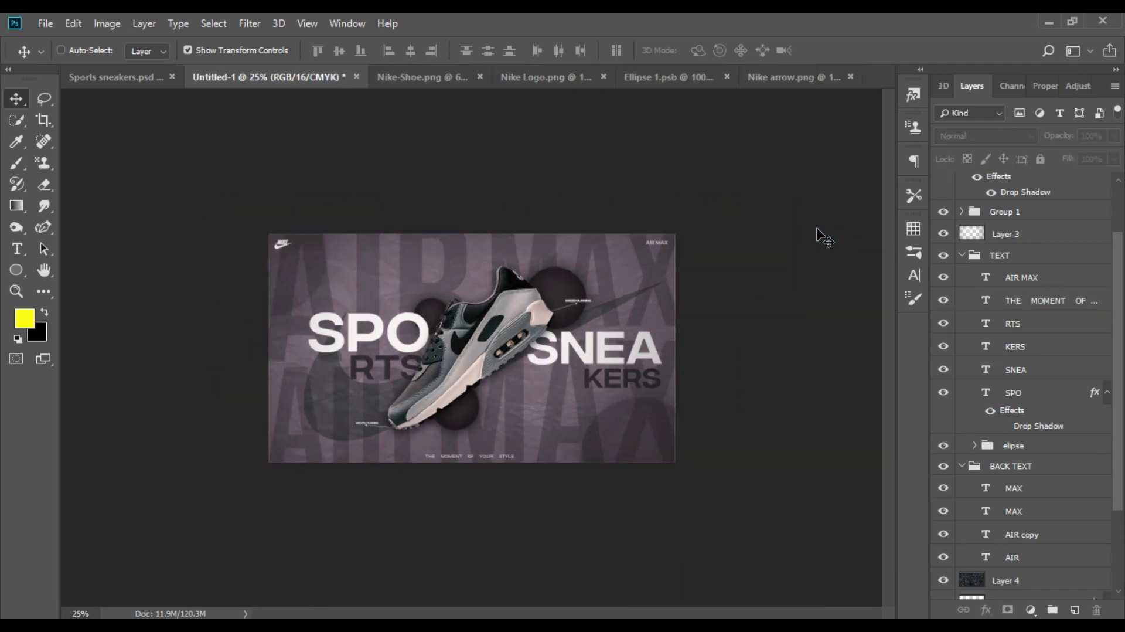
key(ctrl+plus)
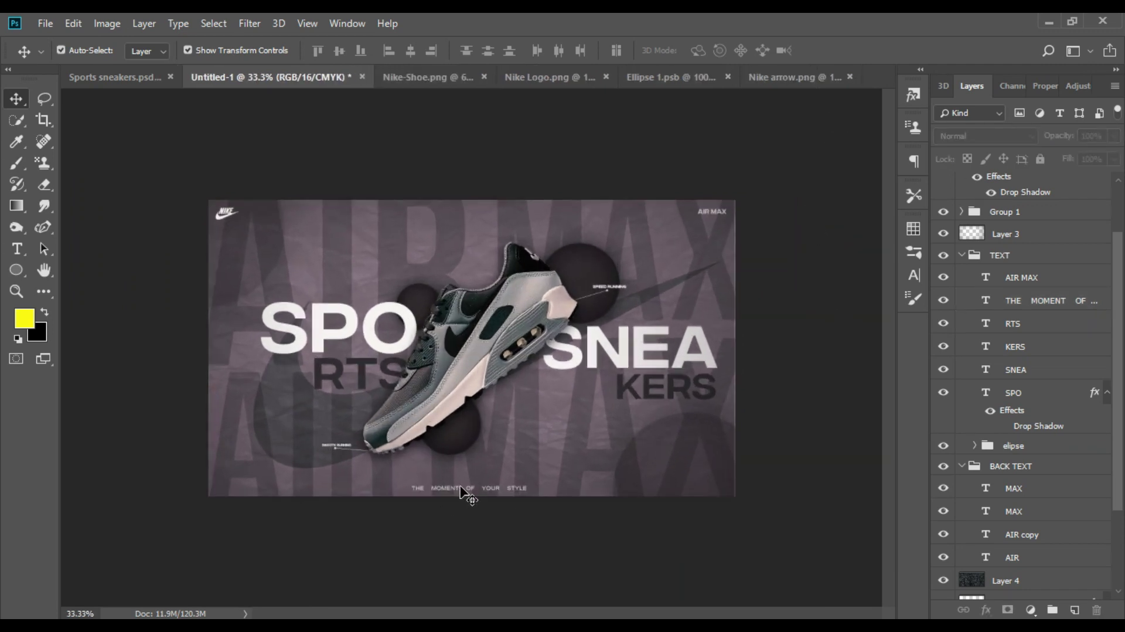
key(ctrl+plus)
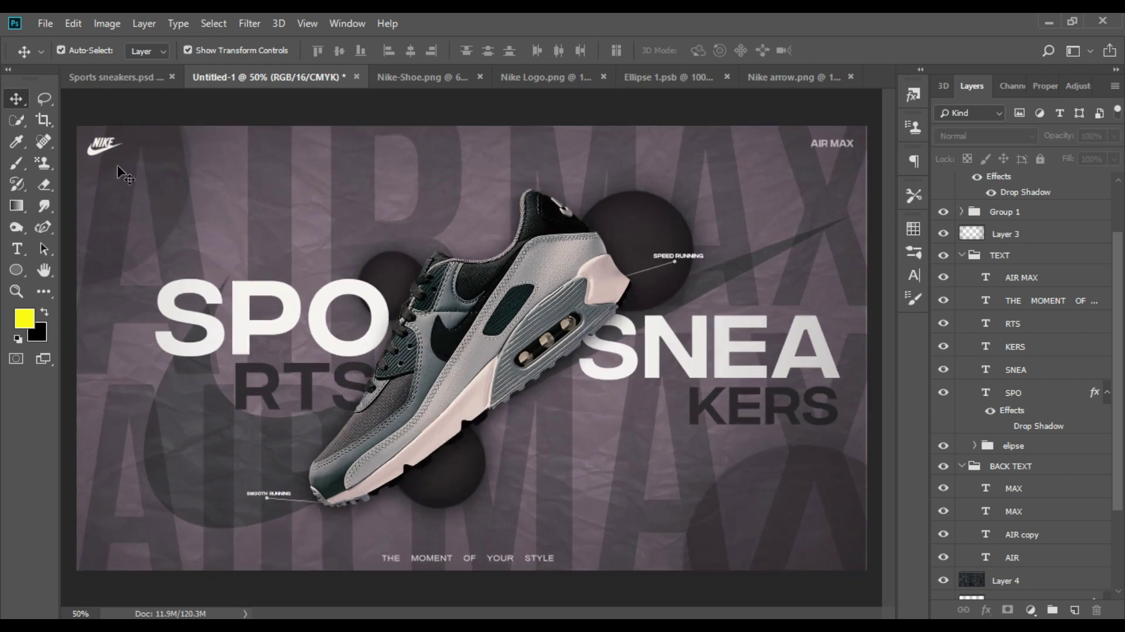
click(103, 146)
click(914, 274)
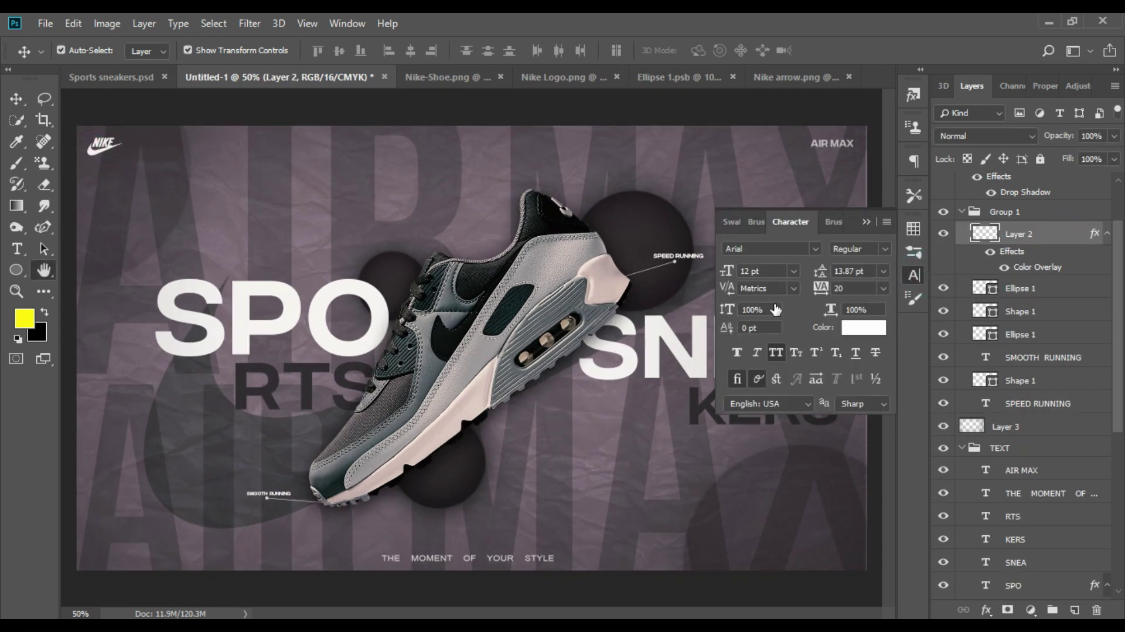
double_click(1038, 267)
Apply the Nike logo's Color Overlay at 76% opacity
drag(837, 241, 825, 238)
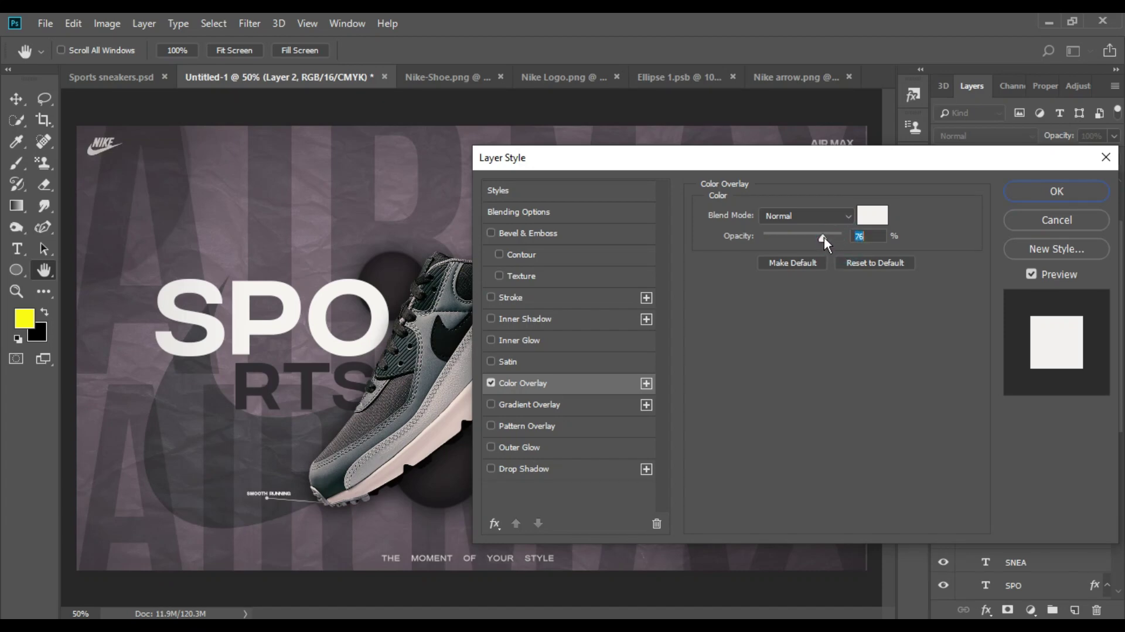
click(1049, 192)
key(ctrl+minus)
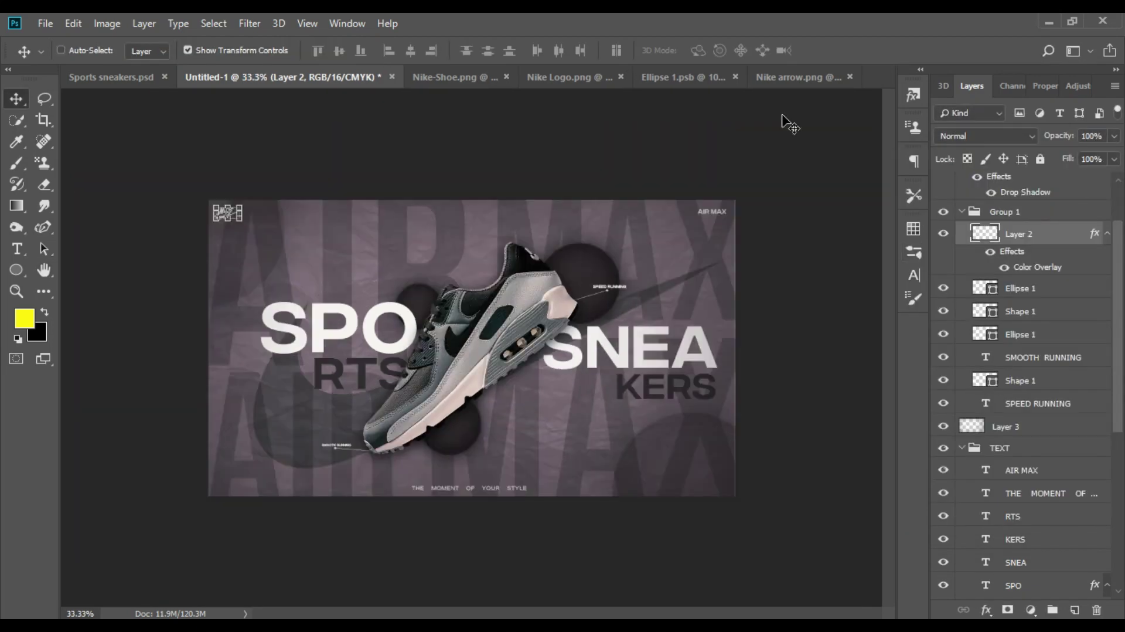
key(ctrl+plus)
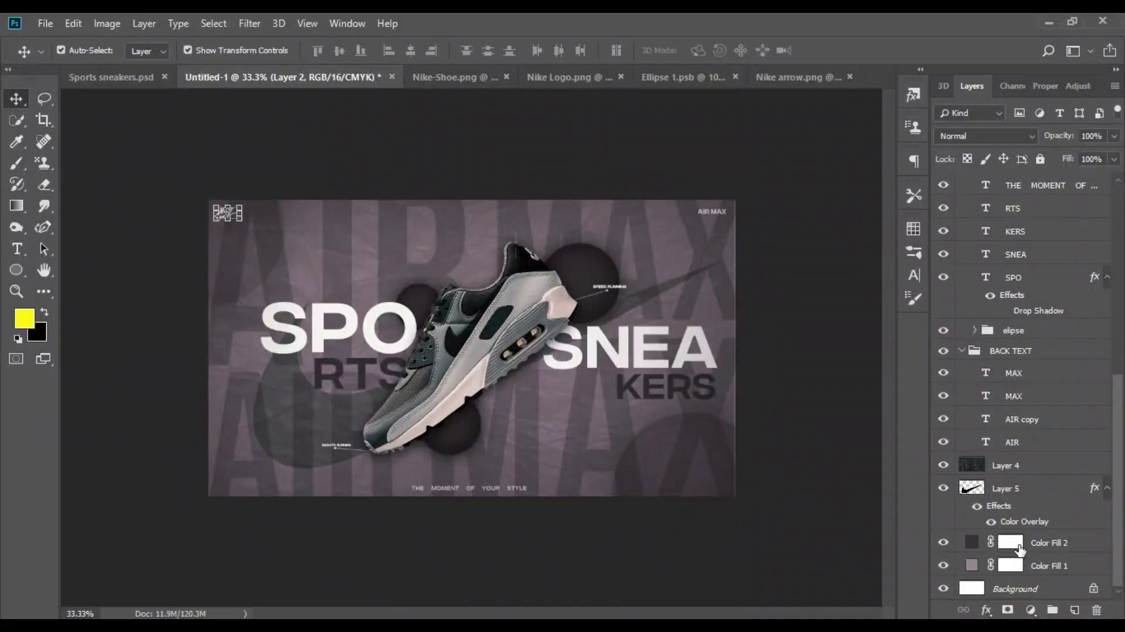
Set the paper-texture Layer 4 to 42% opacity
click(1006, 464)
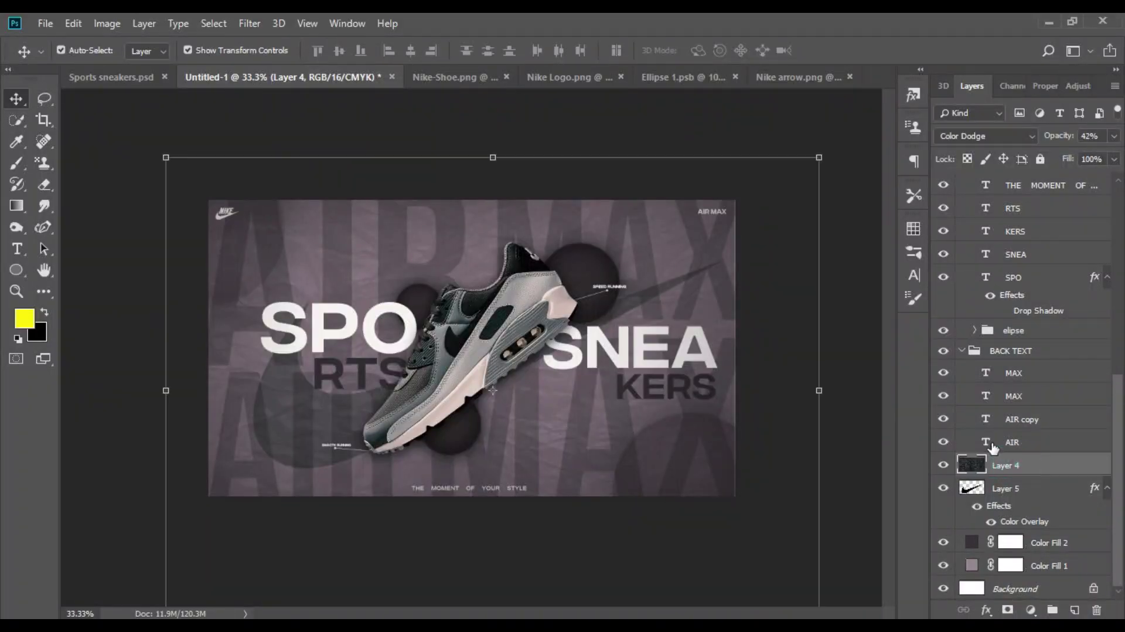
click(1113, 135)
drag(1117, 155, 1053, 156)
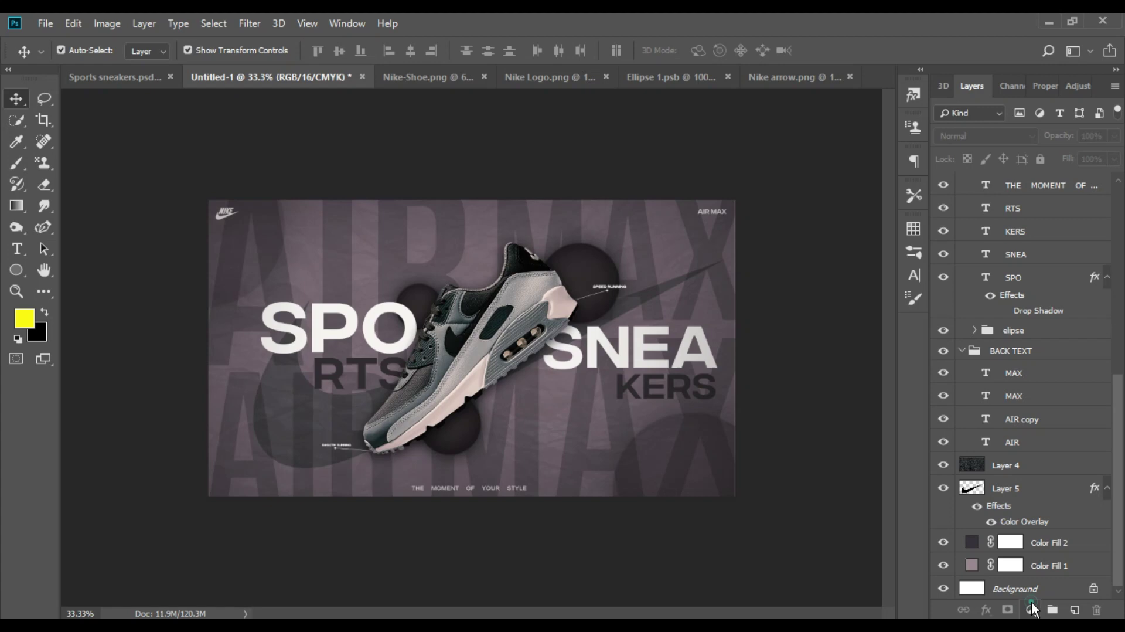
Add a Color Lookup adjustment layer using the DropBlues.3DL lookup table
click(1031, 604)
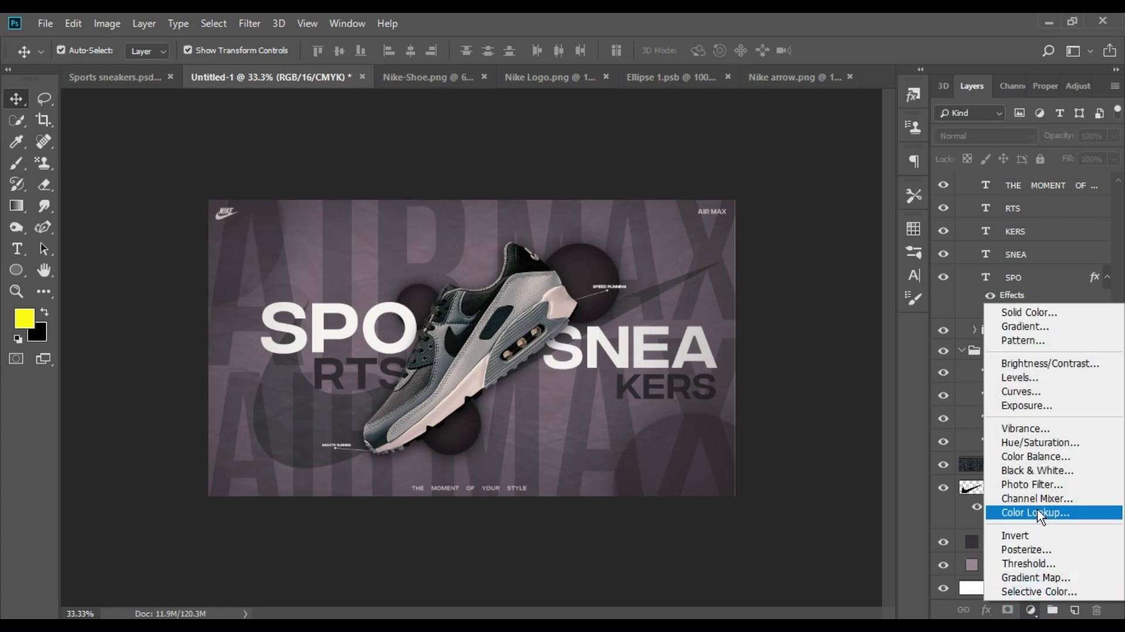
click(1022, 512)
click(1053, 142)
click(930, 206)
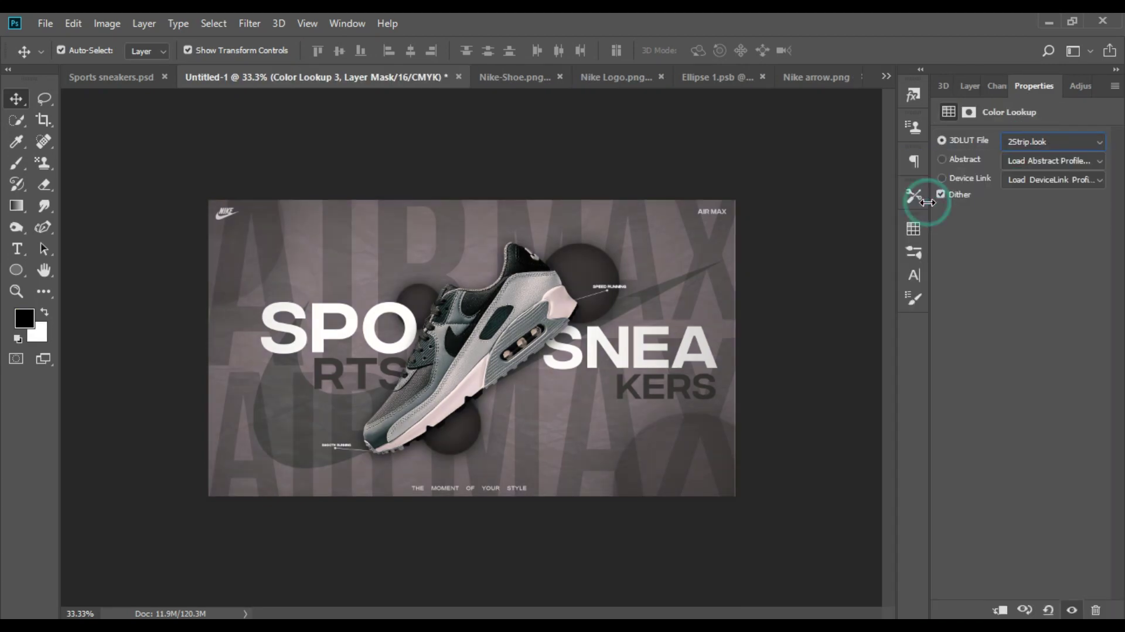
key(Down)
key(Down)
key(Down)
key(Down)
key(Down)
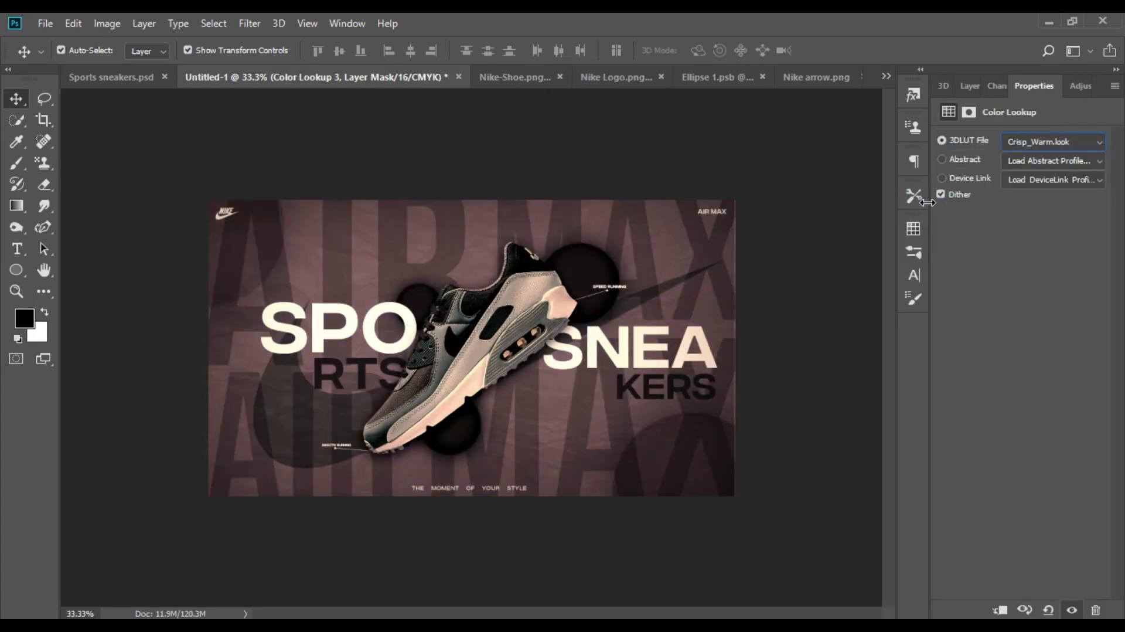
key(Down)
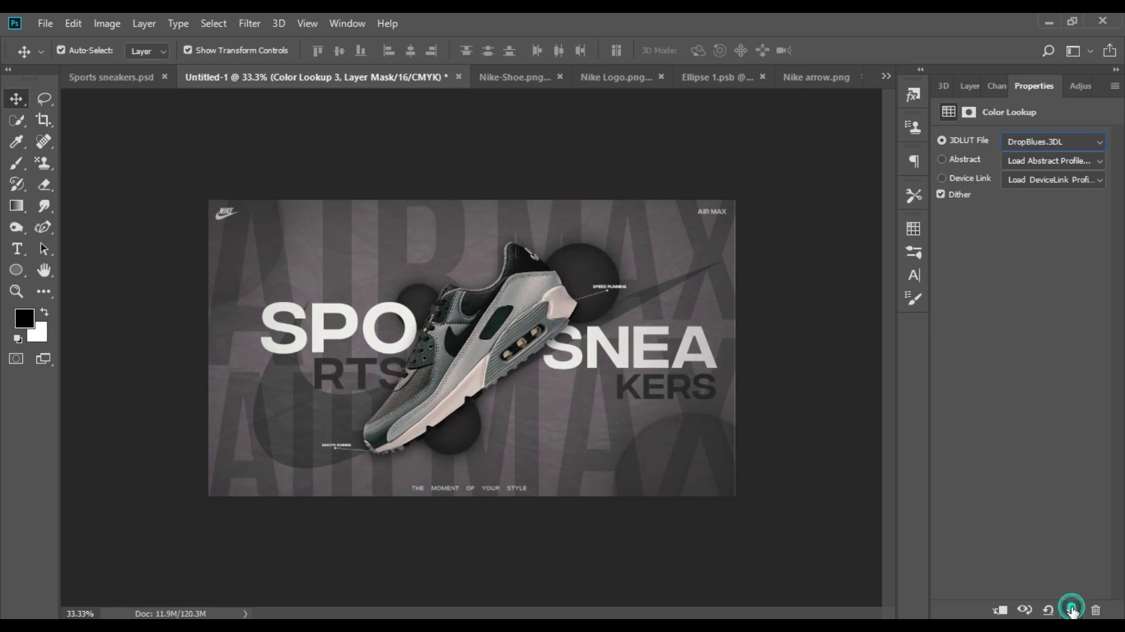
key(ctrl+minus)
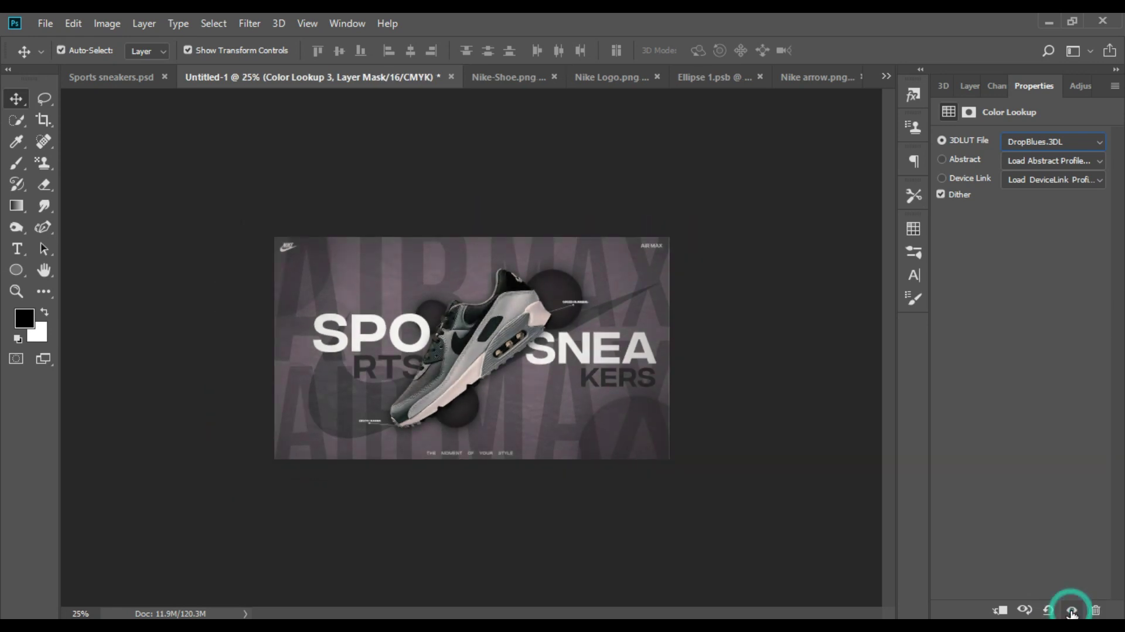
key(ctrl+plus)
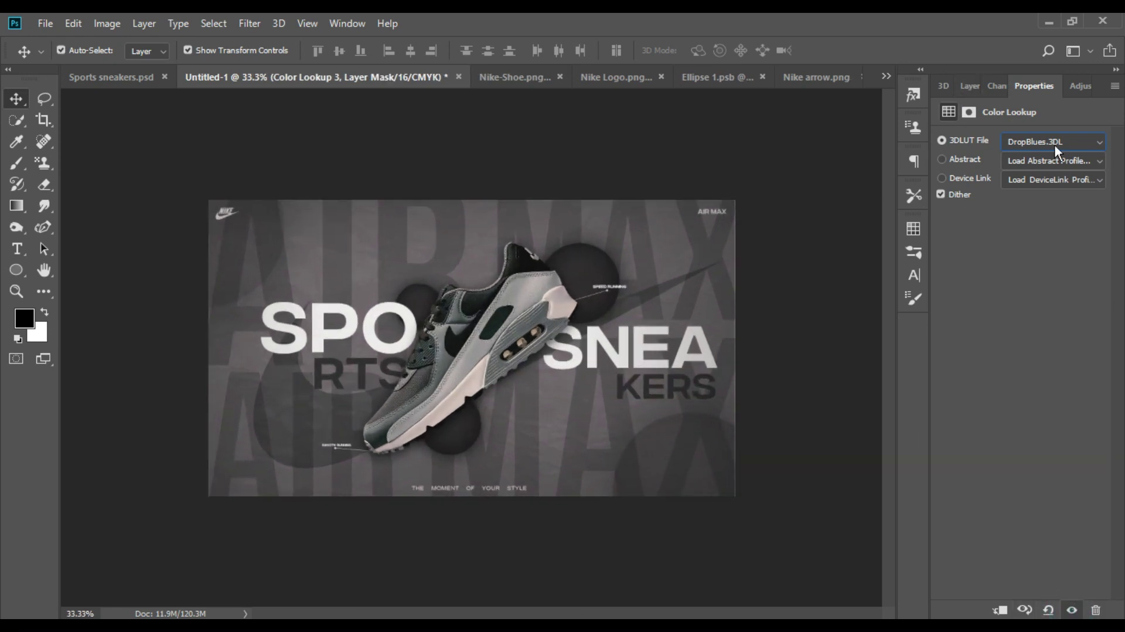
click(1054, 144)
click(973, 300)
click(971, 86)
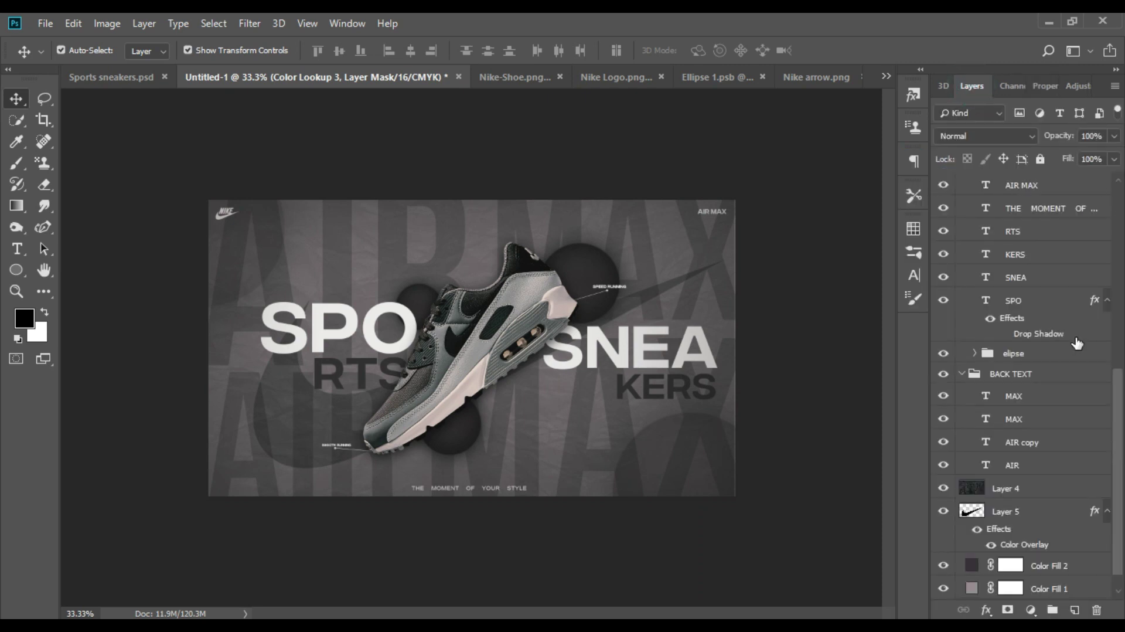
Fade the Color Lookup to 27% opacity, toggling it to compare before and after
scroll(1078, 342, up, 2)
scroll(1021, 201, up, 3)
click(1114, 136)
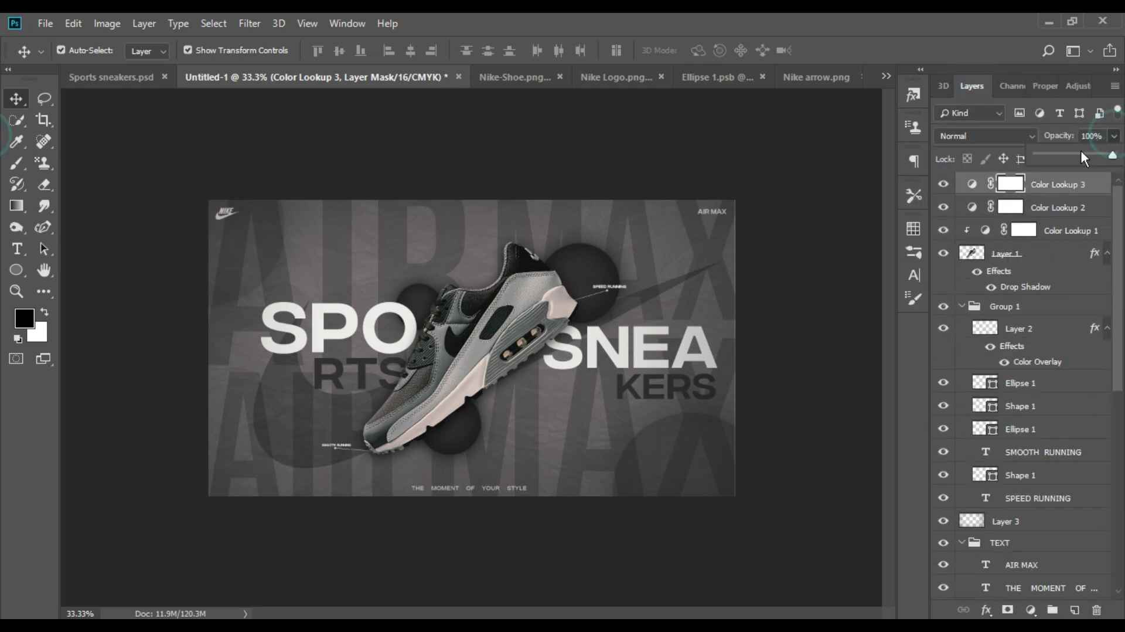
mouse_move(1048, 154)
mouse_down()
mouse_move(1020, 154)
mouse_move(1053, 154)
mouse_up()
click(942, 184)
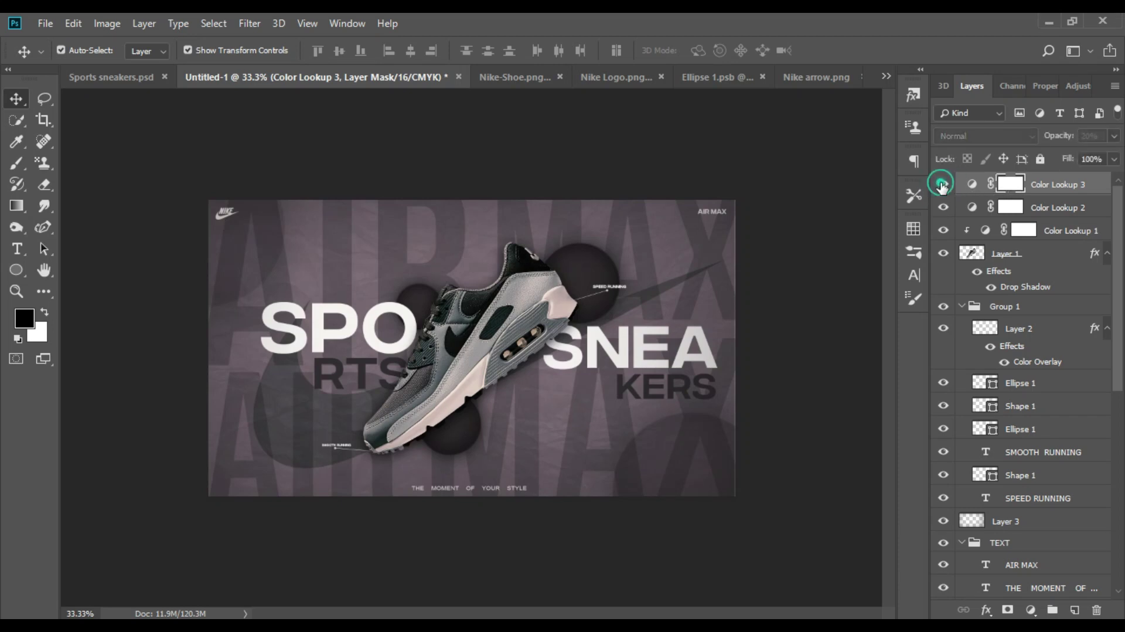
click(942, 184)
click(1116, 136)
drag(1054, 156, 1057, 156)
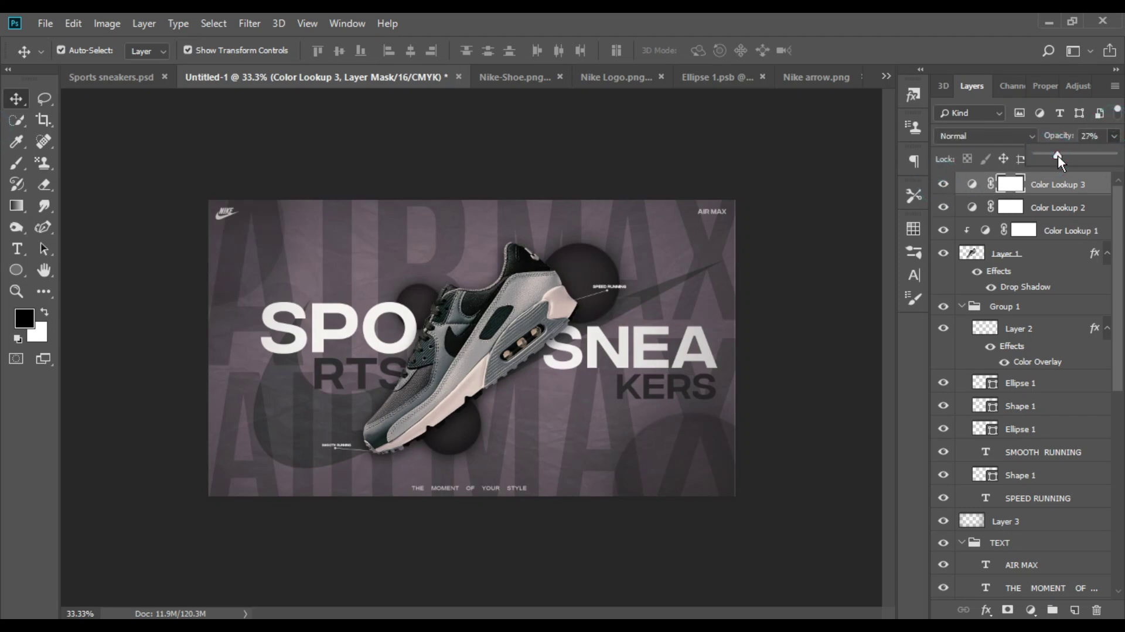
click(943, 185)
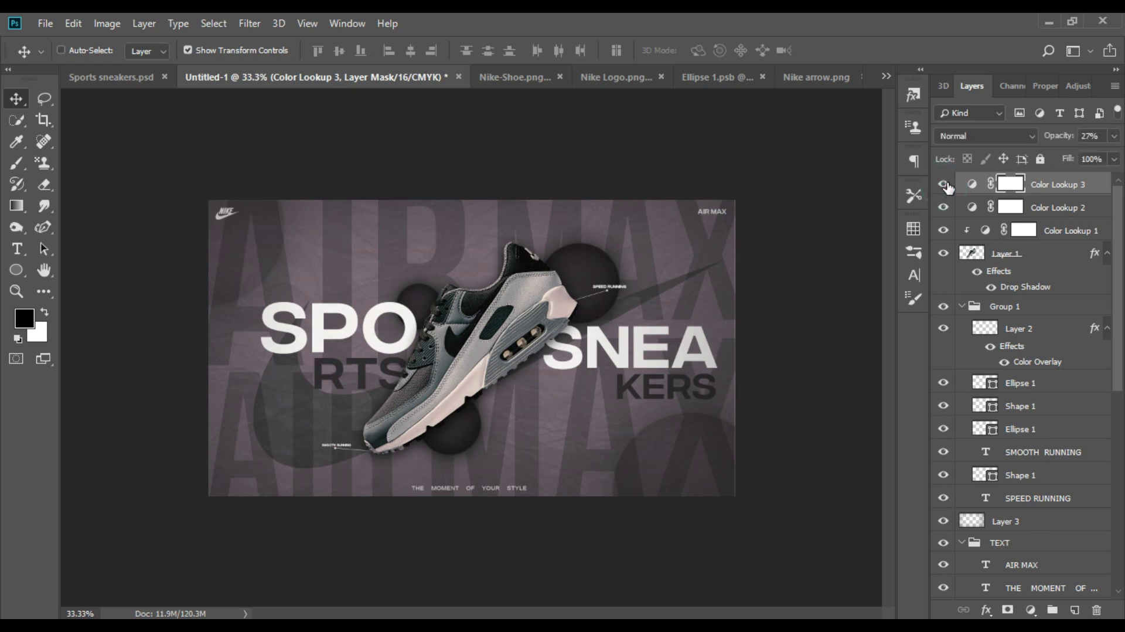
key(ctrl+plus)
click(948, 185)
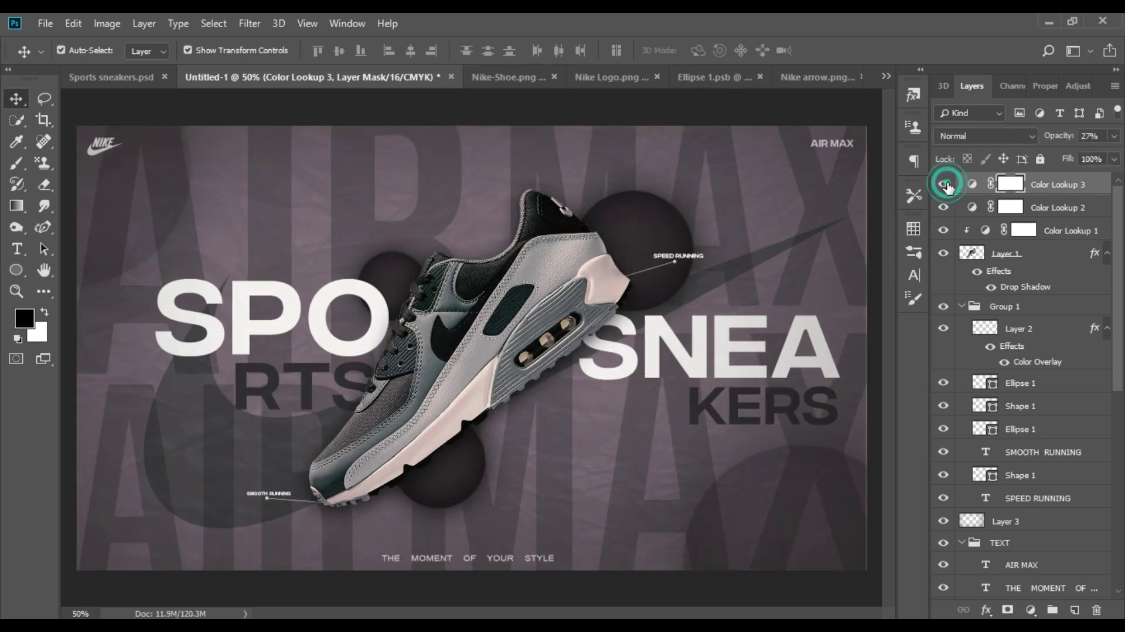
key(ctrl)
key(ctrl+minus)
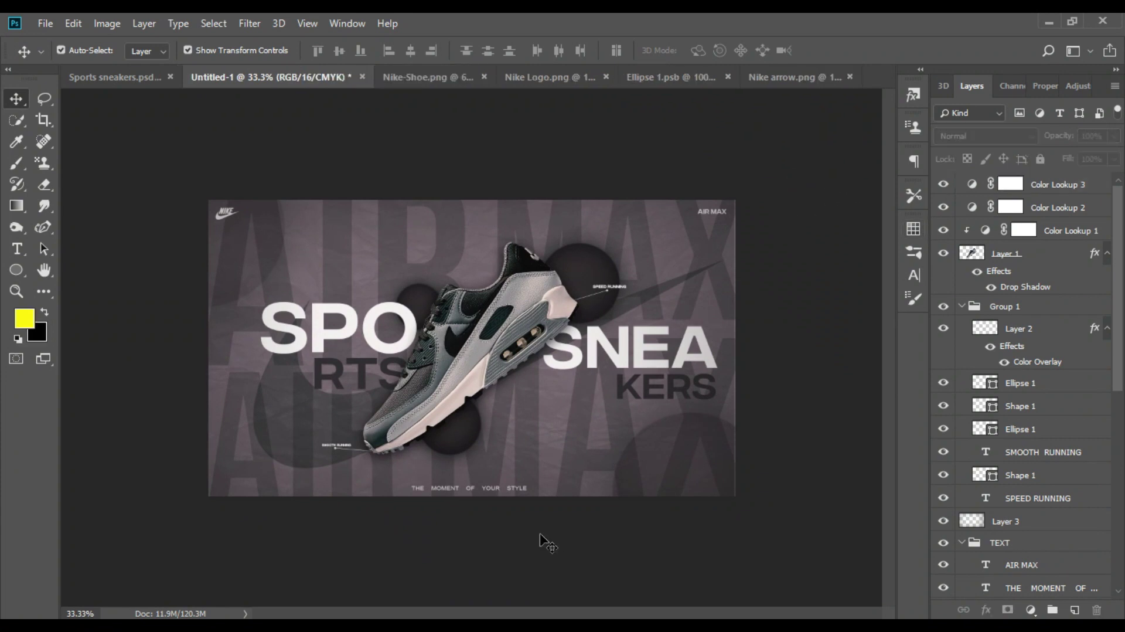
Hide the Color Lookup 3 grade, comparing against Color Lookup 1
click(962, 306)
click(948, 208)
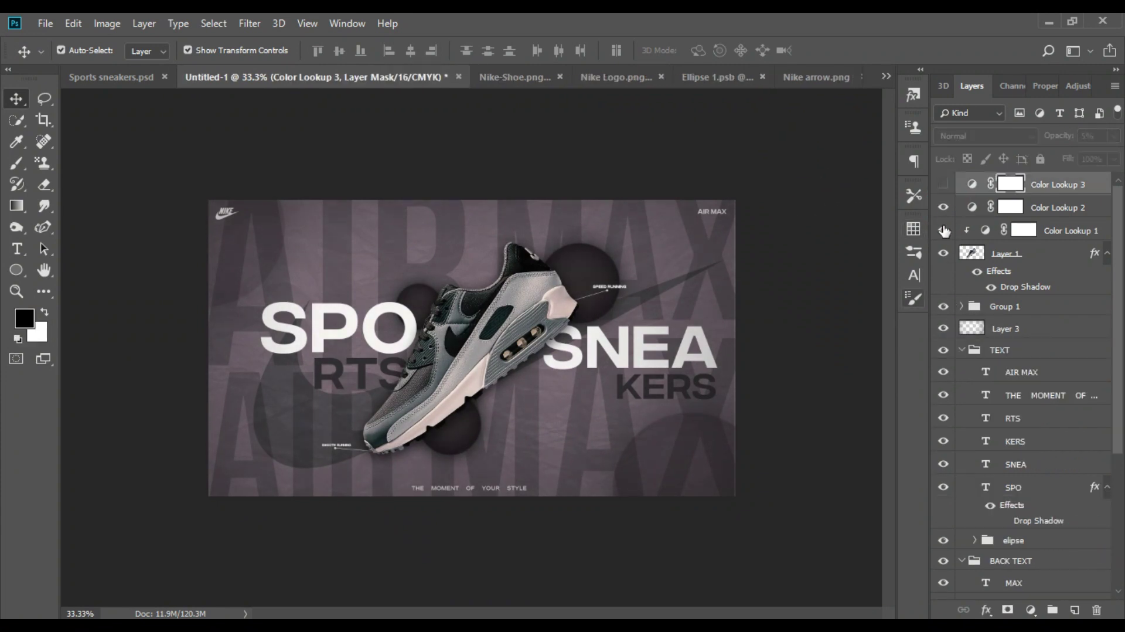
click(944, 229)
scroll(950, 240, down, 1)
scroll(950, 240, down, 5)
scroll(950, 240, up, 5)
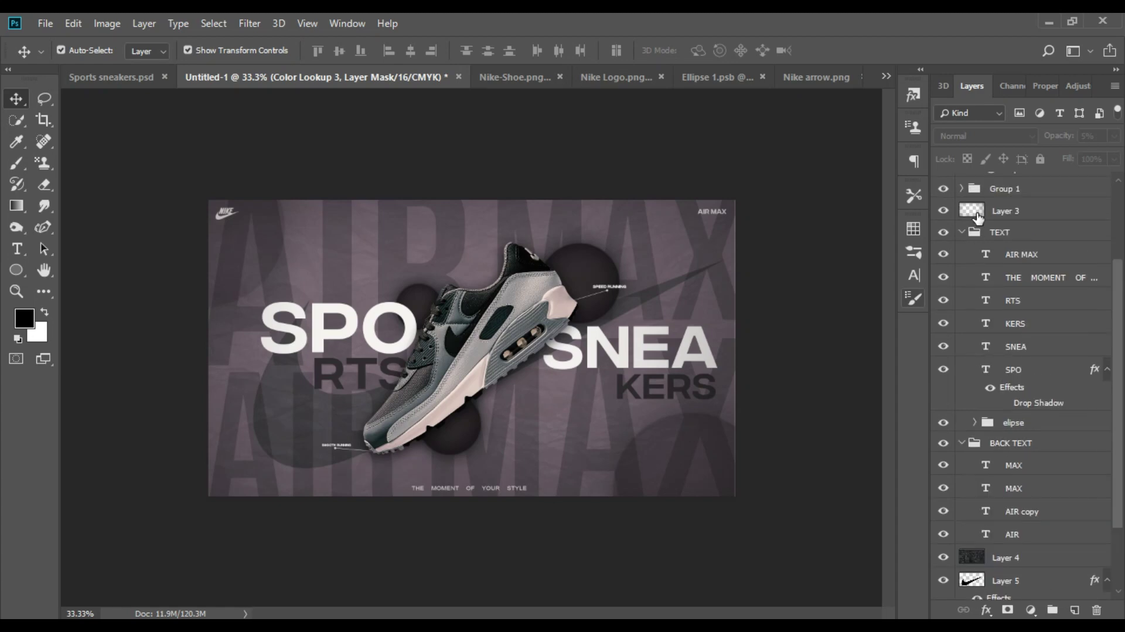
Lower Layer 3's opacity to about 27%, toggling it to compare
click(962, 211)
click(1114, 136)
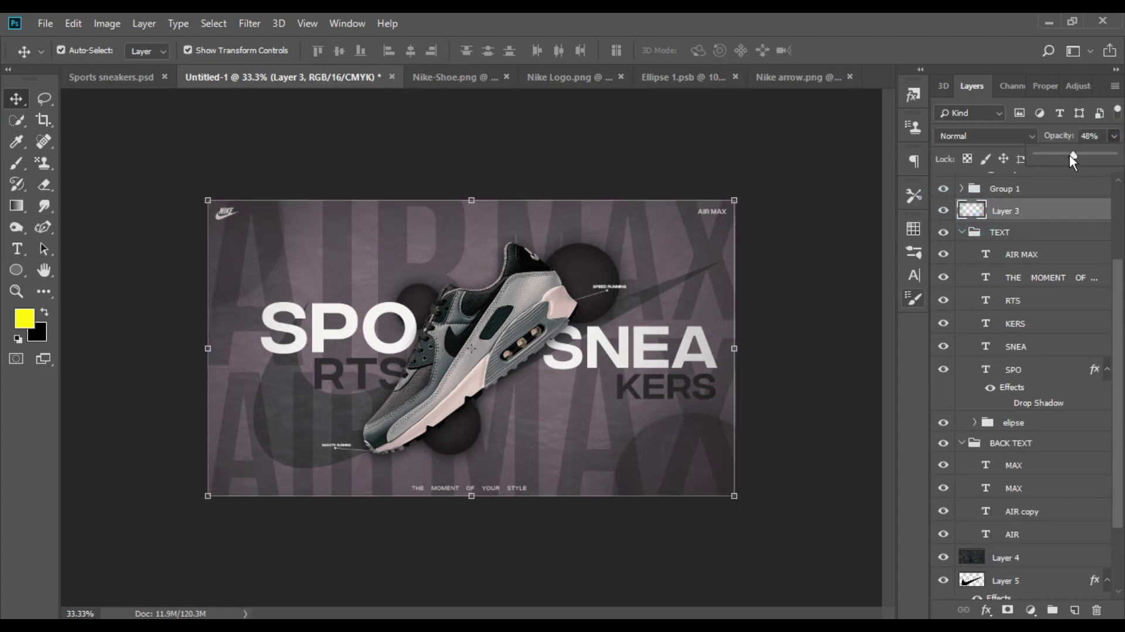
drag(1070, 155, 1058, 154)
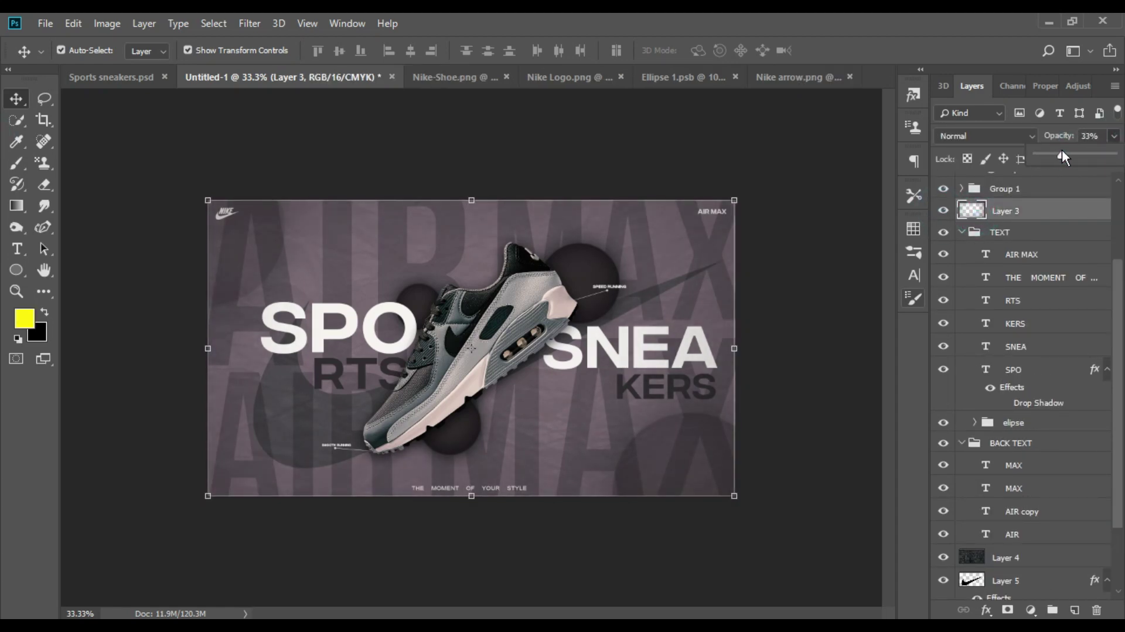
click(944, 210)
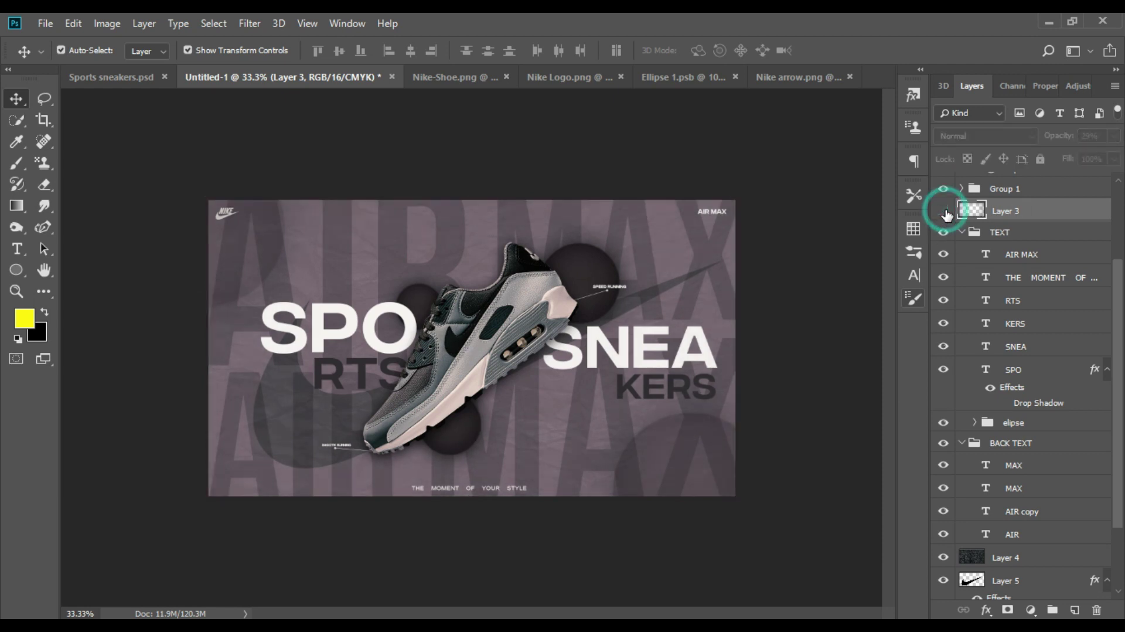
click(809, 176)
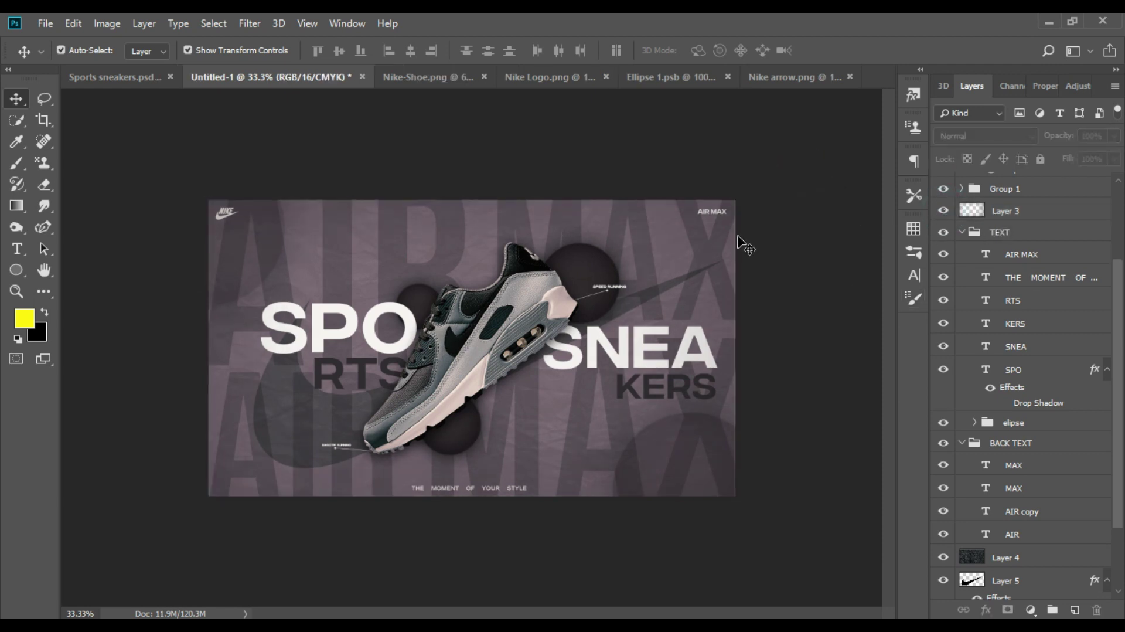
scroll(1008, 469, down, 3)
scroll(1008, 469, down, 1)
click(997, 488)
Raise Layer 5's Color Overlay opacity to 100%
click(914, 274)
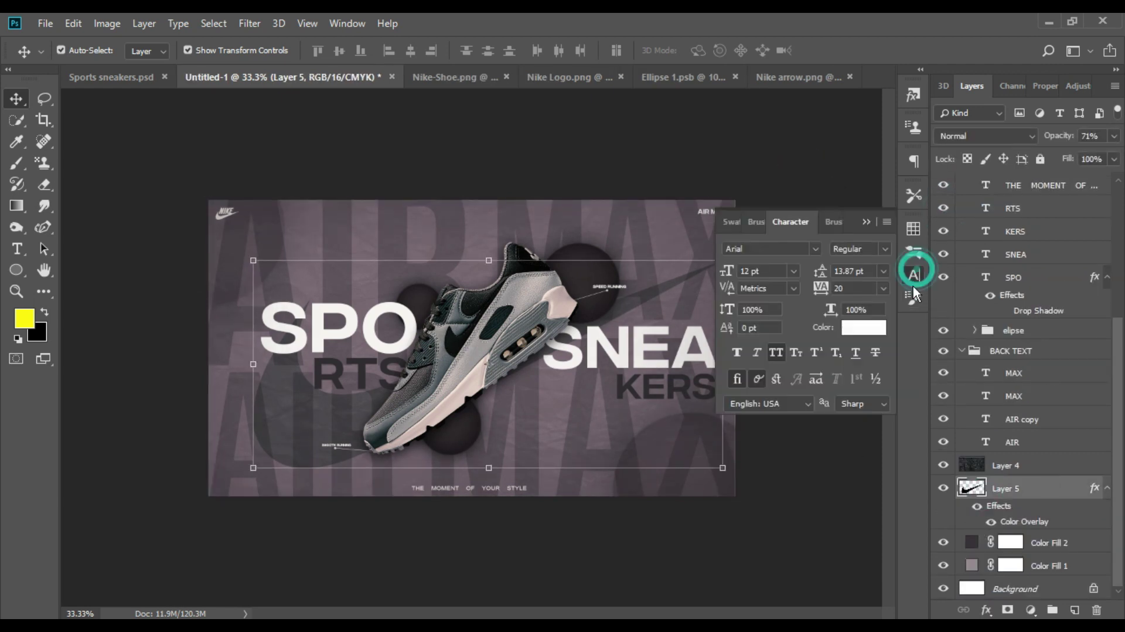
click(1079, 466)
click(915, 274)
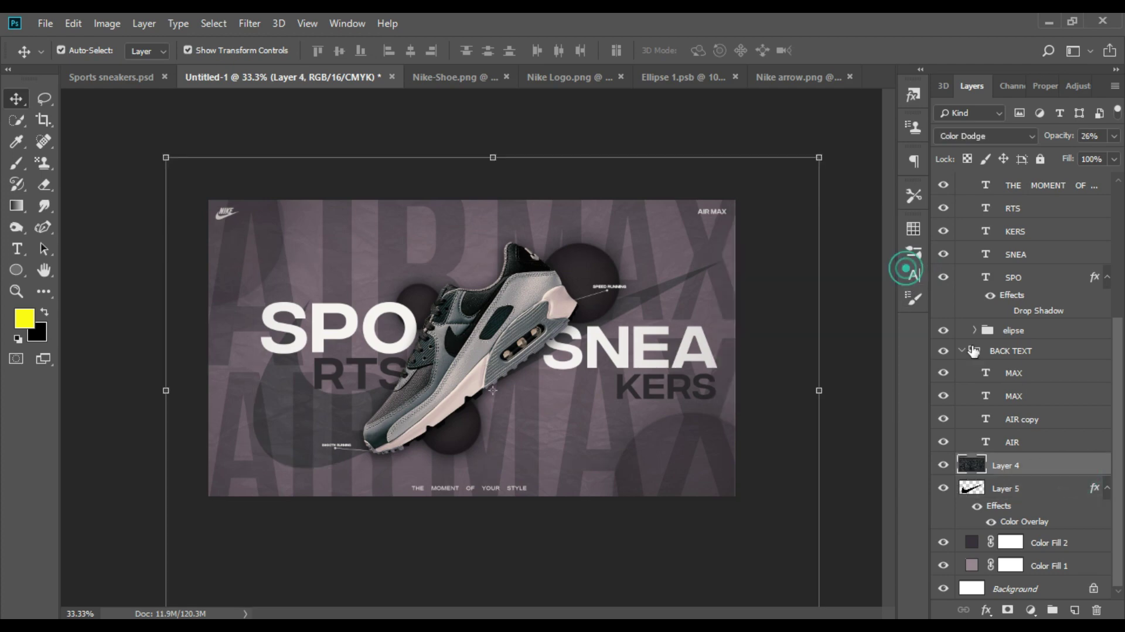
double_click(1070, 486)
drag(721, 159, 877, 143)
click(680, 366)
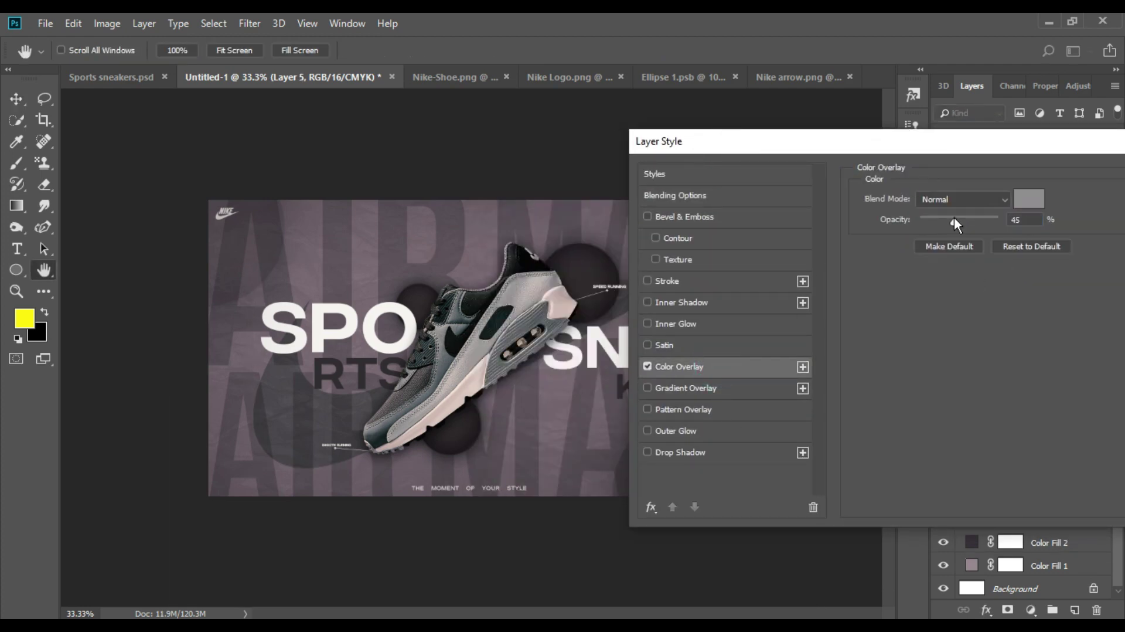
drag(955, 218, 999, 220)
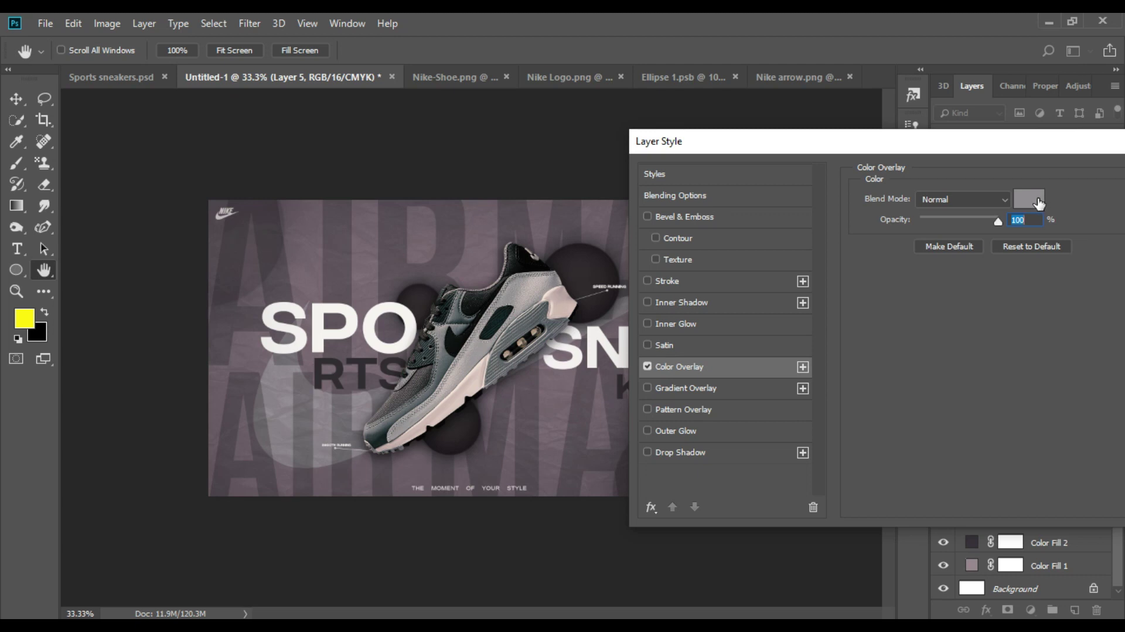
Lighten the swoosh's overlay colour to light grey c3c0c5 and apply the style
click(1039, 203)
drag(907, 266, 906, 251)
click(1052, 188)
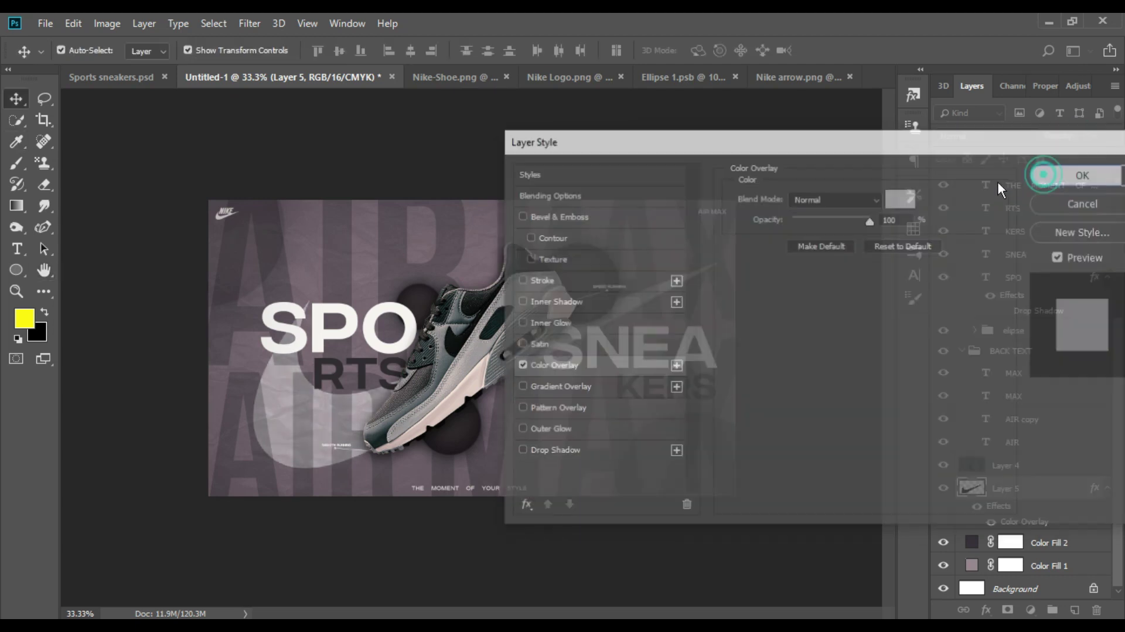
scroll(828, 185, down, 1)
scroll(828, 185, up, 2)
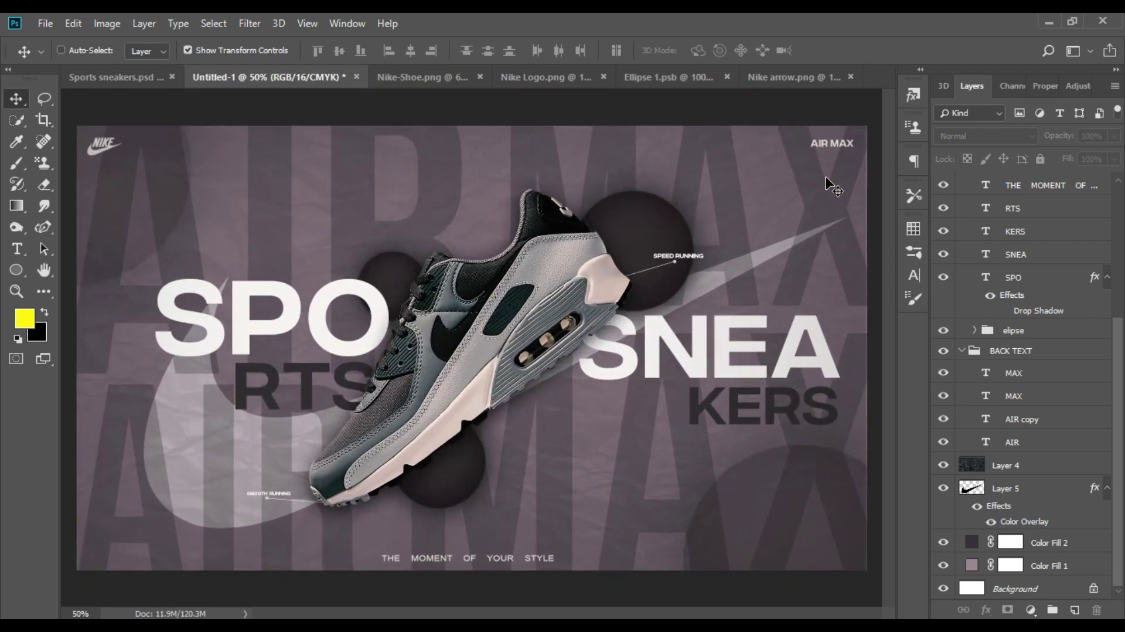
scroll(828, 184, down, 2)
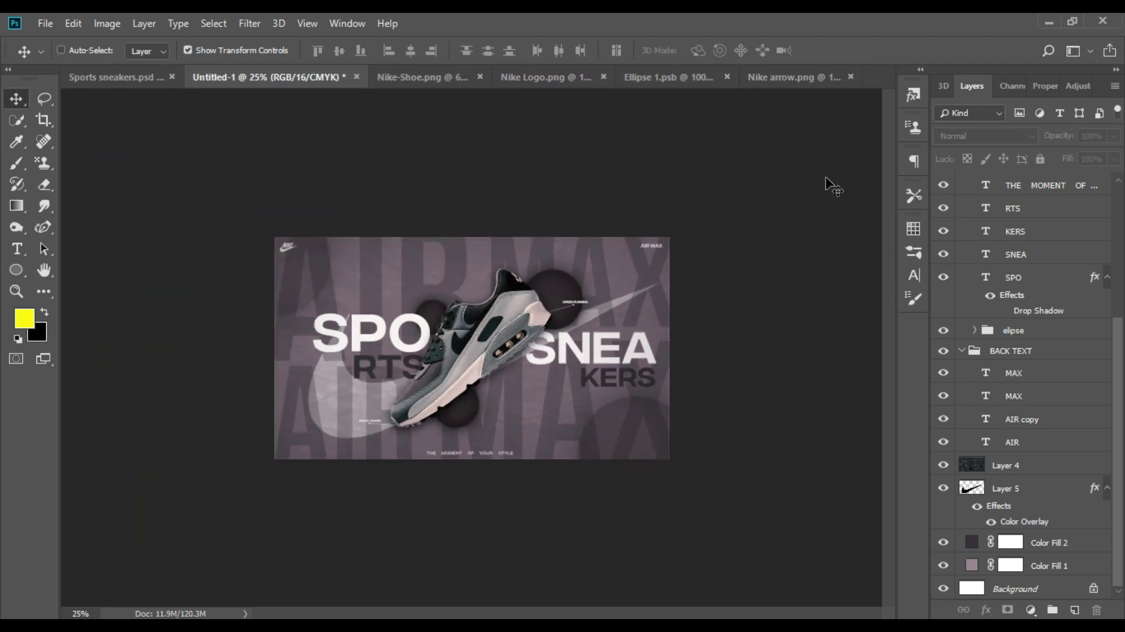
scroll(826, 185, down, 1)
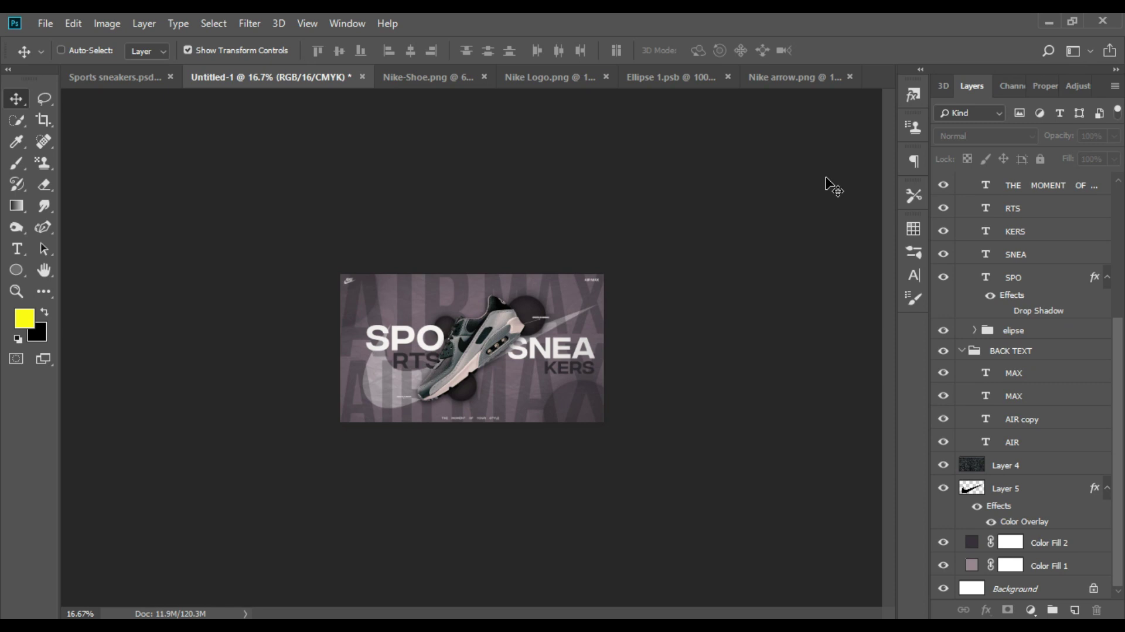
scroll(828, 185, up, 2)
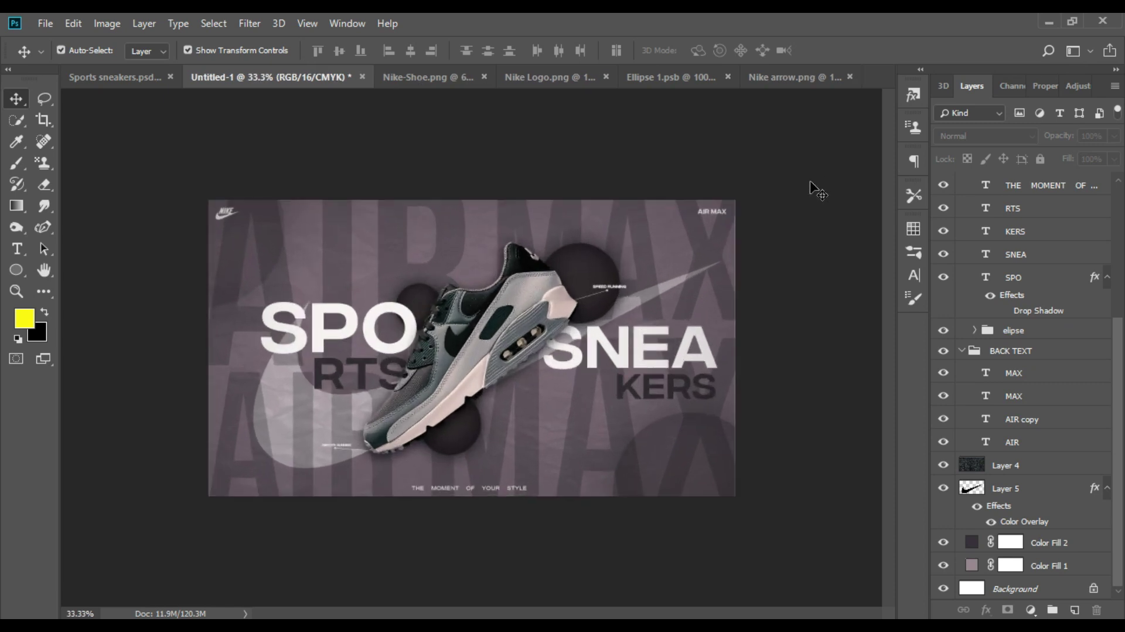
Fade the background BACK TEXT group to 19% opacity
click(1016, 346)
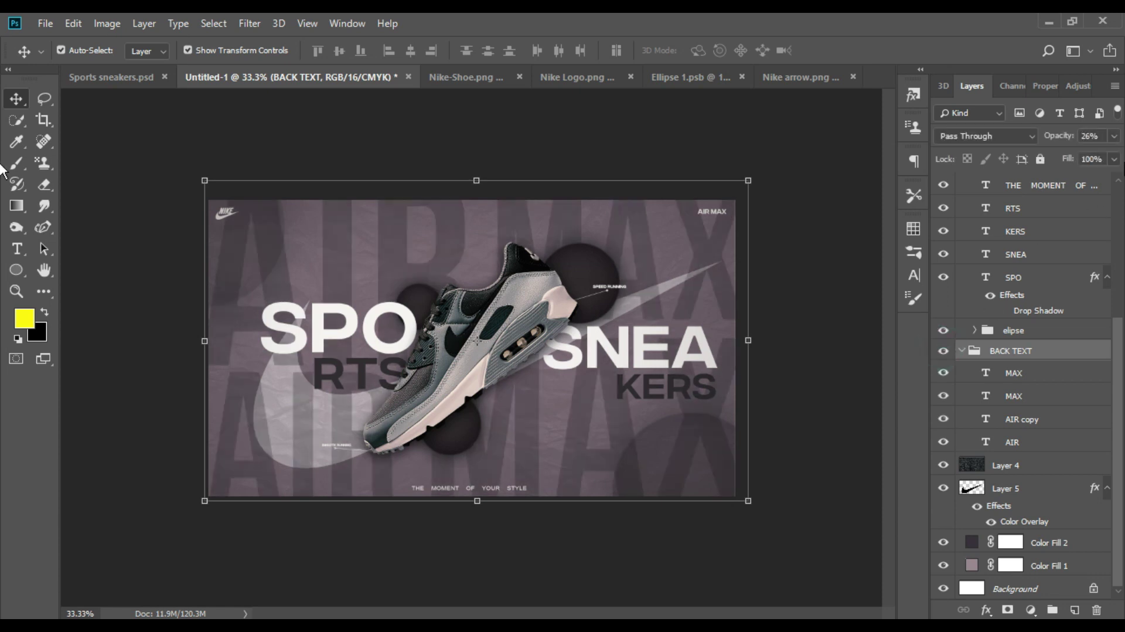
click(1114, 135)
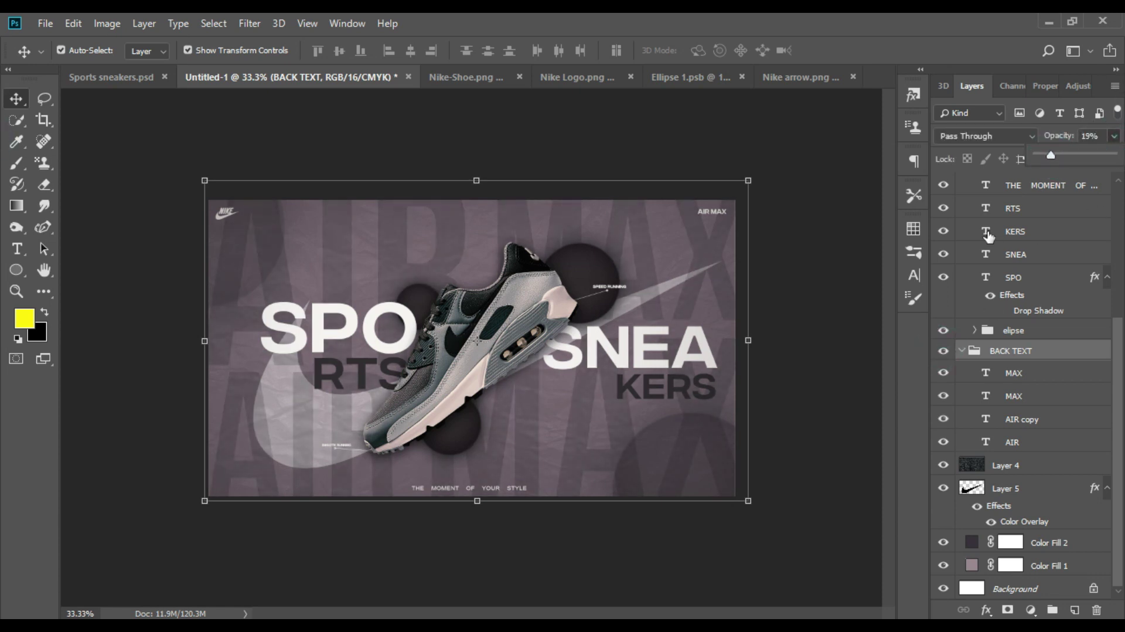
click(1018, 329)
click(974, 330)
Lower the Ellipse 2 copy 2 circle to 58% and Ellipse 2 to about 63% opacity
click(1032, 359)
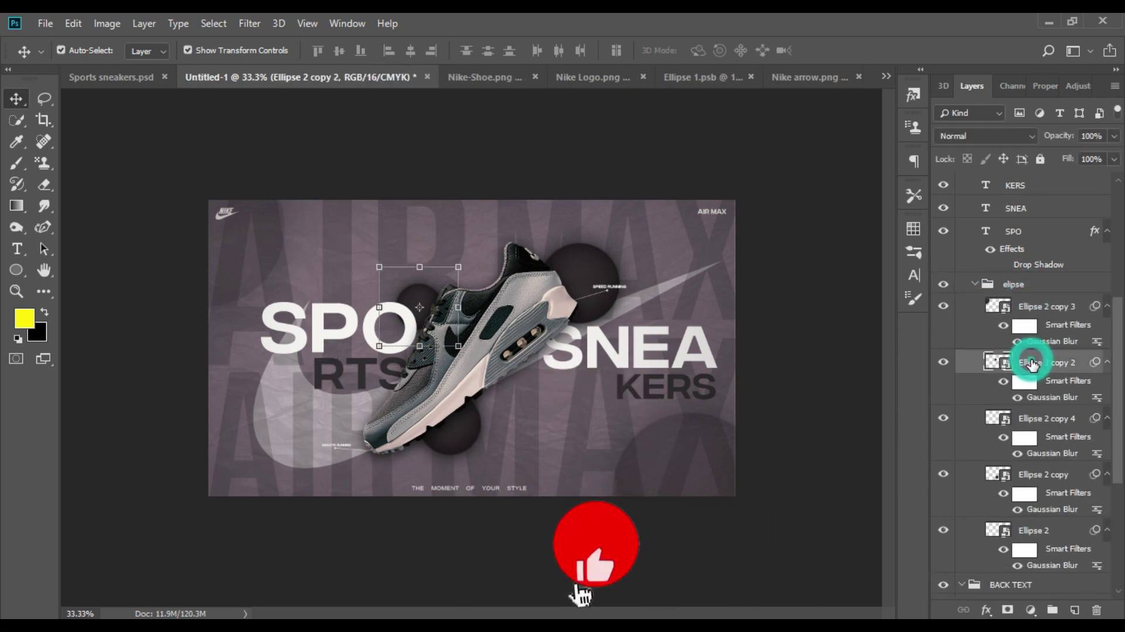
click(1113, 135)
drag(1103, 155, 1081, 154)
click(1047, 395)
click(1043, 452)
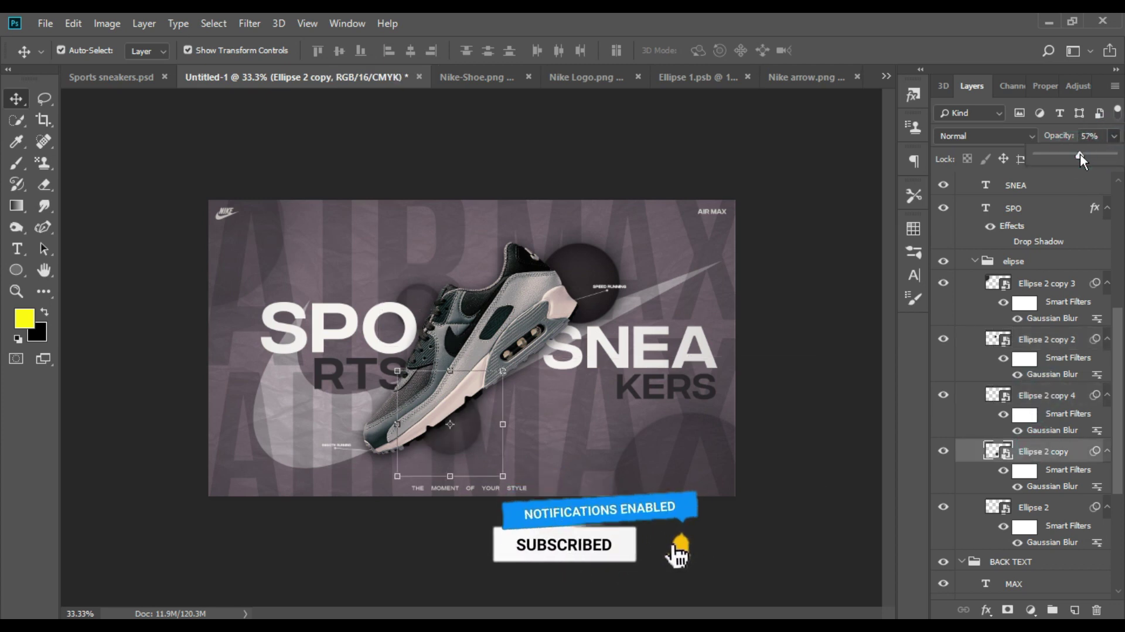
click(1046, 508)
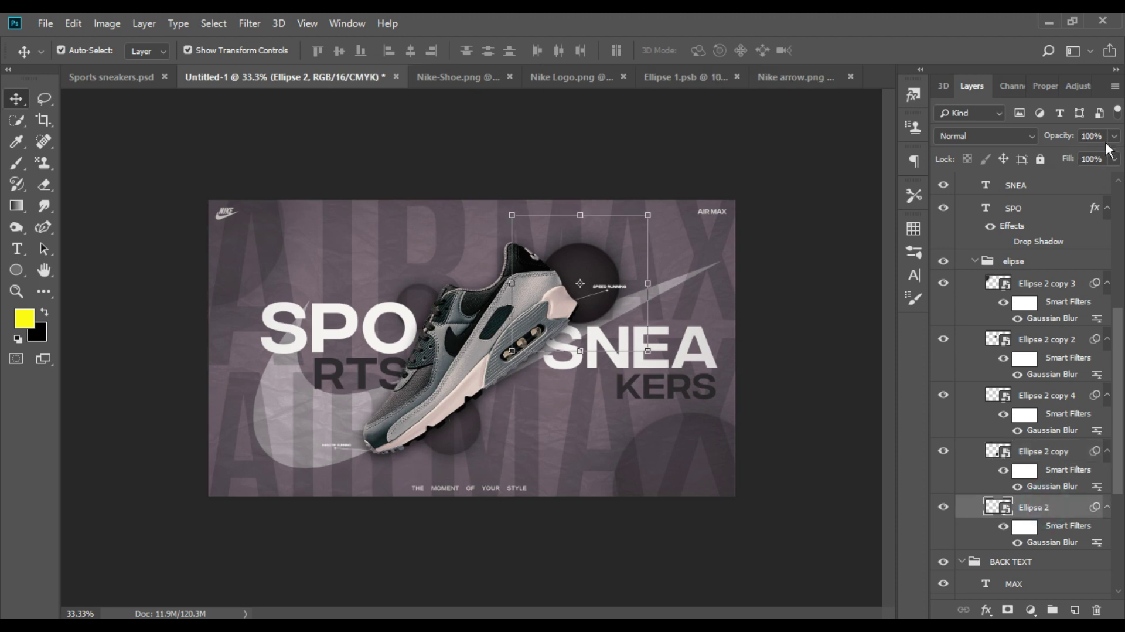
click(1113, 136)
drag(1077, 154, 1076, 154)
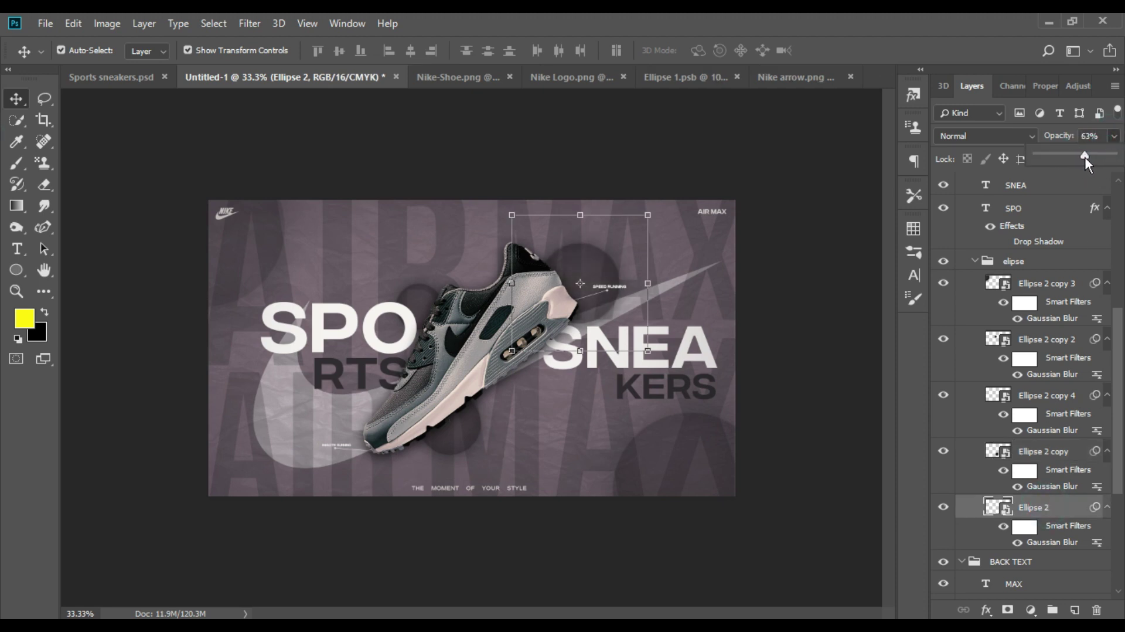
click(759, 259)
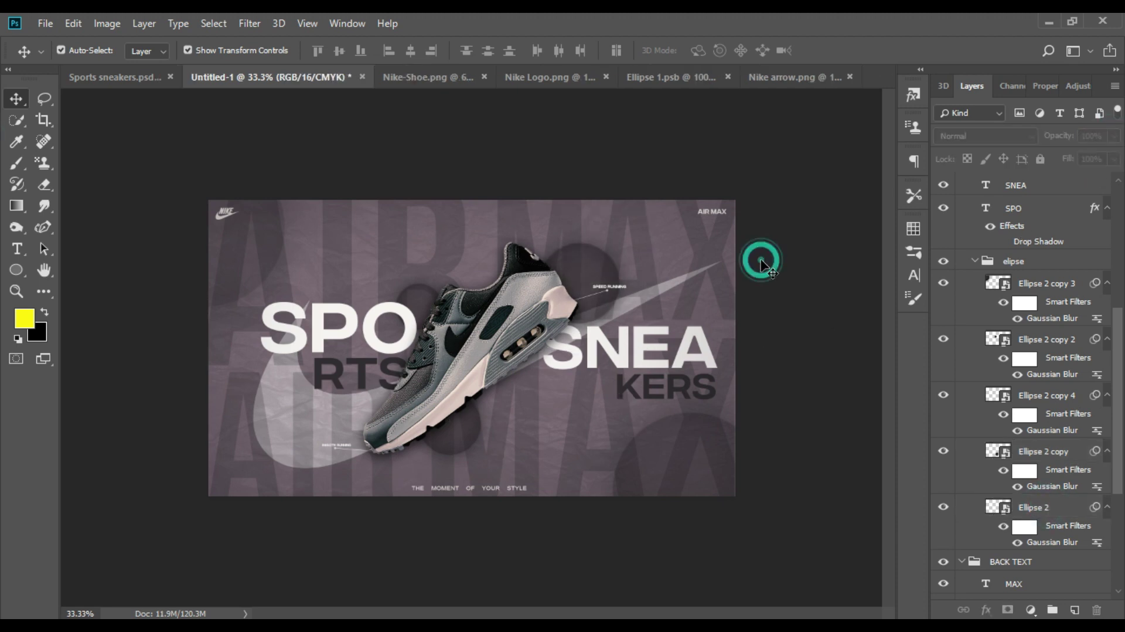
key(ctrl+minus)
key(ctrl+minus)
key(ctrl+plus)
key(ctrl+plus)
key(ctrl+plus)
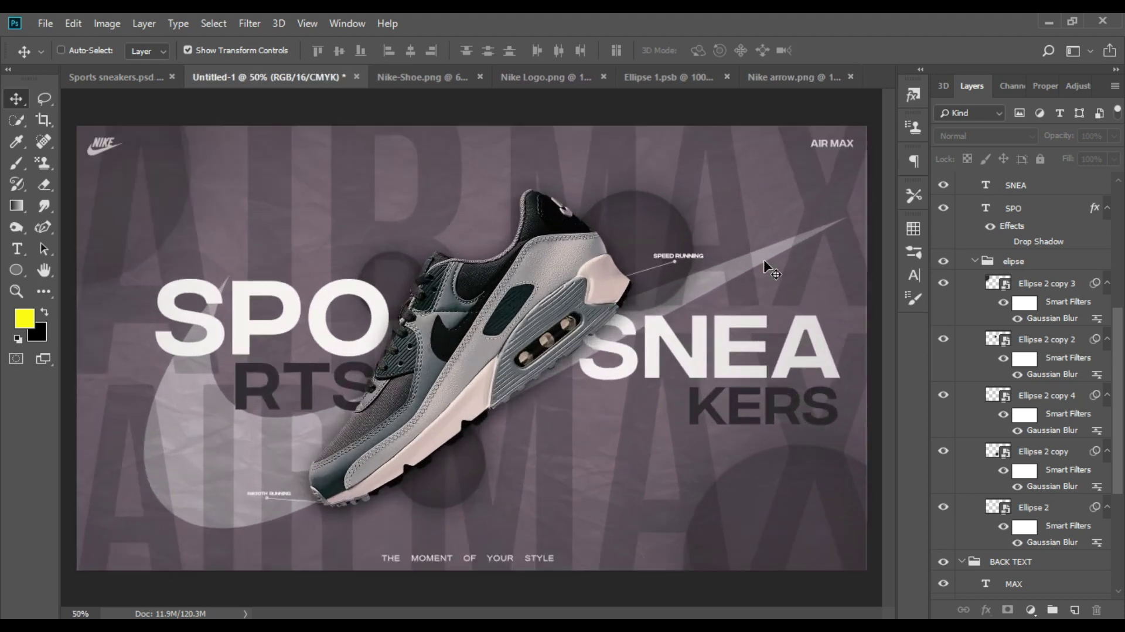
ctrl+click(758, 402)
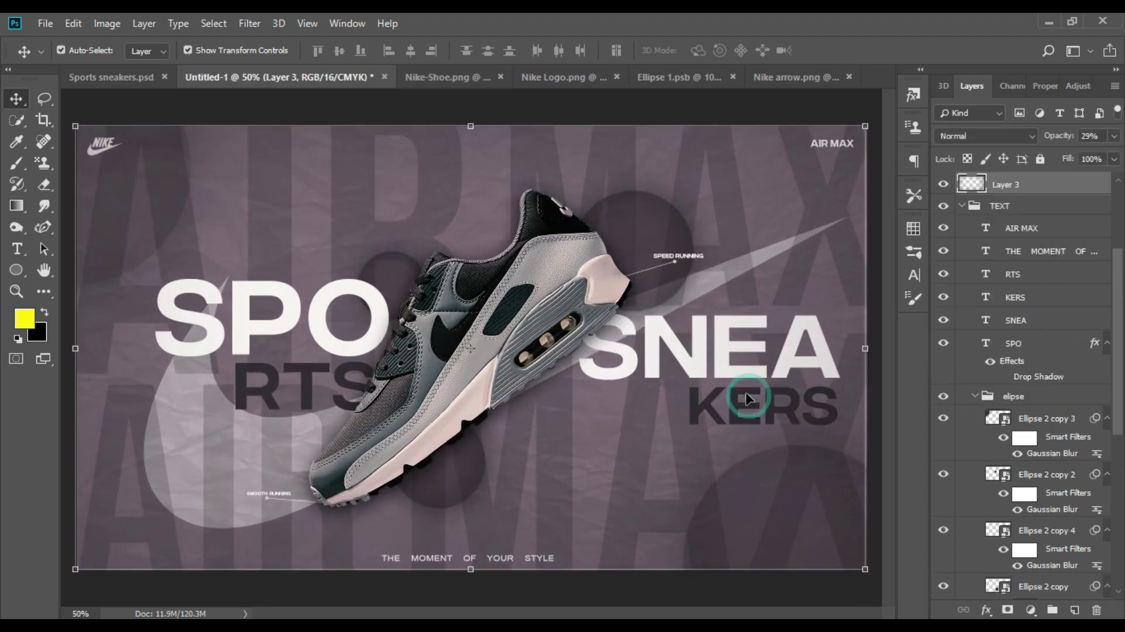
Nudge the upper MAX back lettering up slightly
key(ctrl+minus)
key(ctrl+minus)
scroll(1017, 352, down, 5)
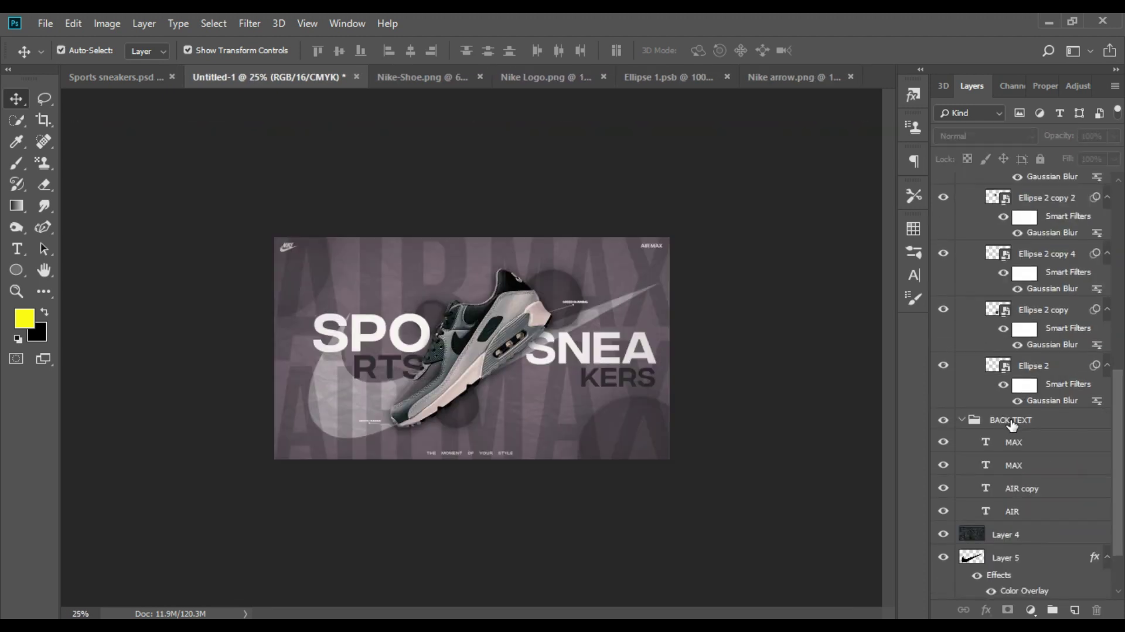
click(960, 421)
click(961, 448)
click(1020, 378)
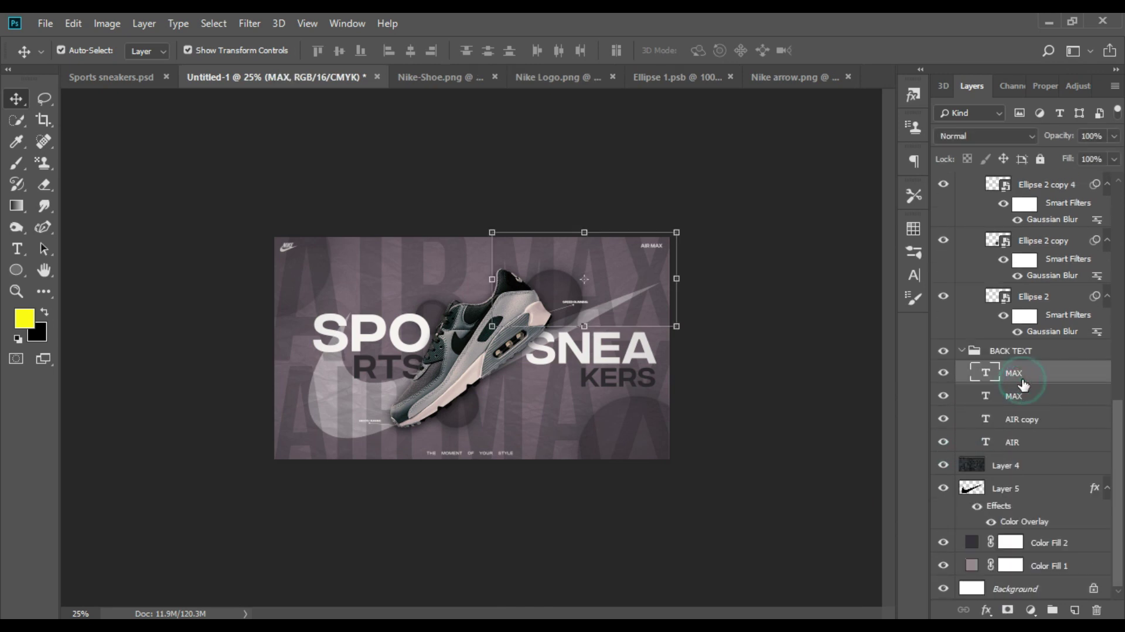
key(shift+Up)
key(shift+Up)
key(shift+Up)
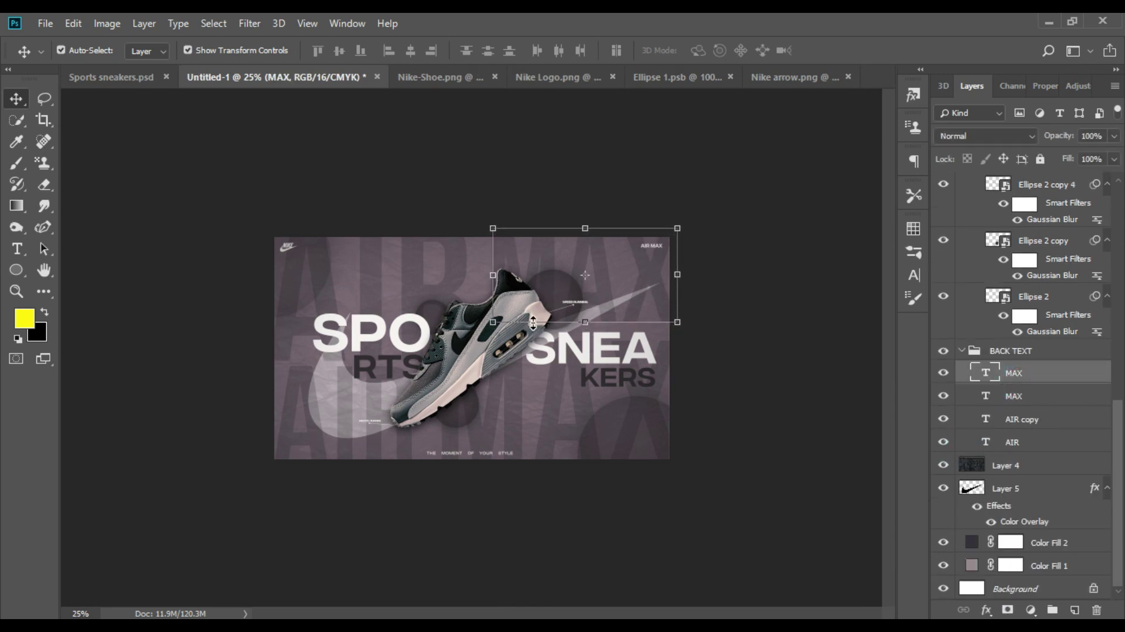
Shrink the AIR copy lettering and shift it down and to the left
click(1023, 419)
click(273, 481)
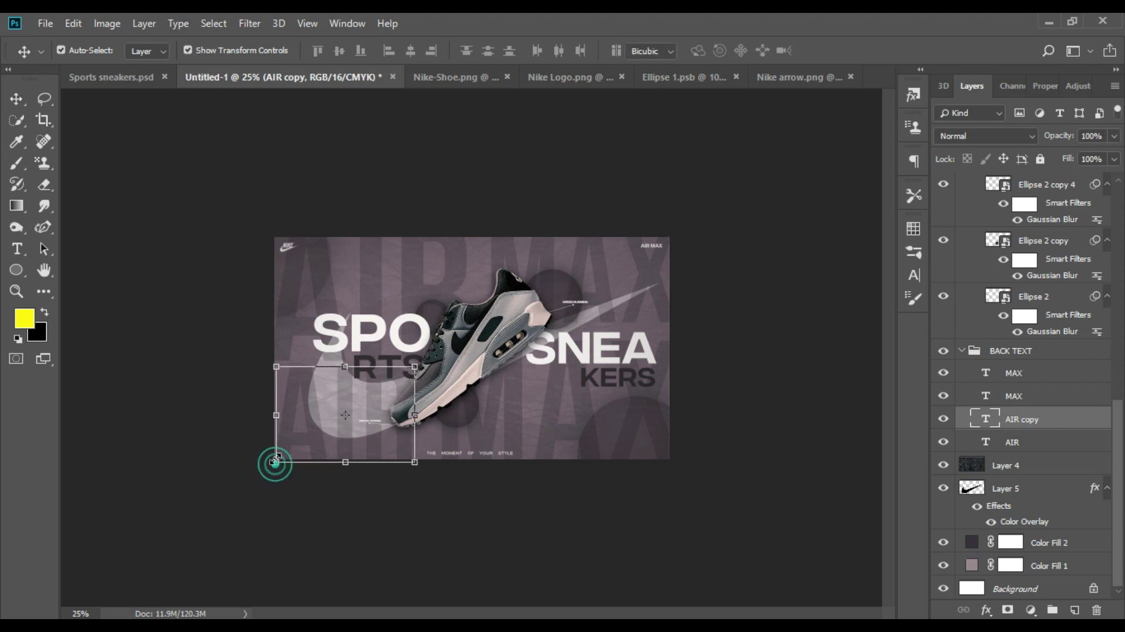
drag(271, 478, 303, 463)
key(Left)
key(Left)
key(Left)
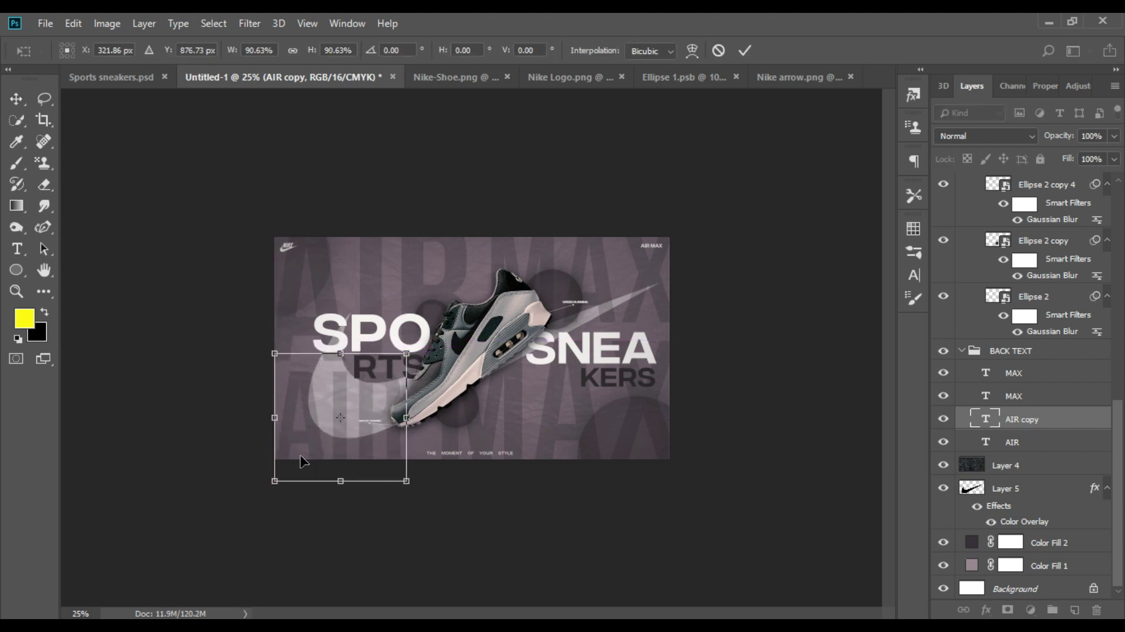
key(Left)
key(Left)
key(Left)
key(Left)
key(Left)
key(Left)
key(Return)
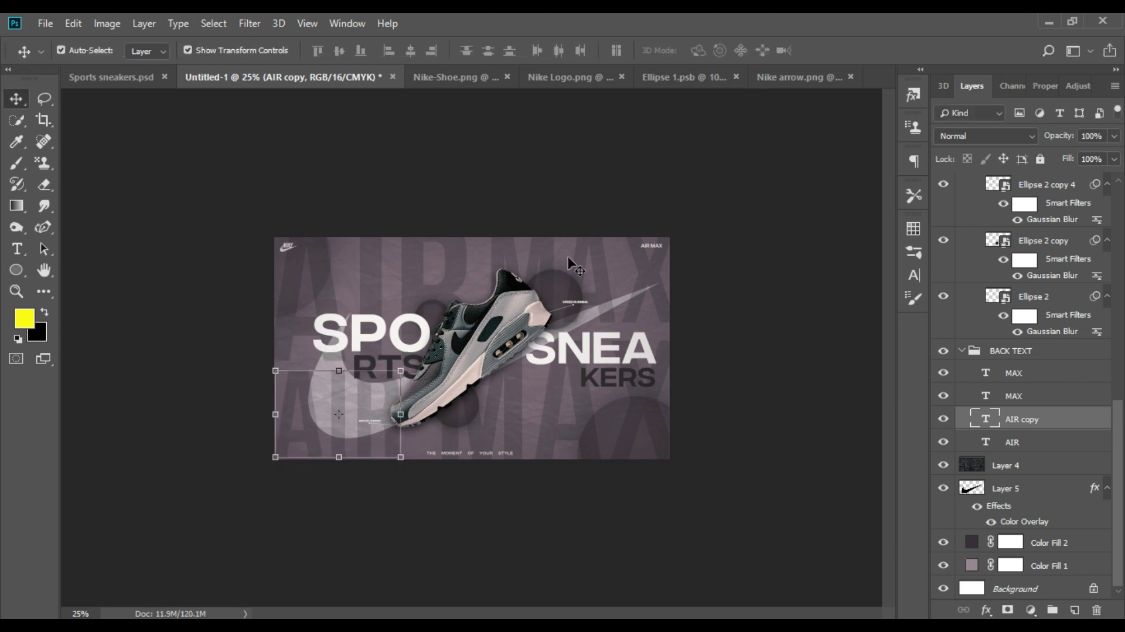
Shrink the top MAX lettering to about 93% and move it slightly down
click(615, 256)
scroll(1036, 402, up, 3)
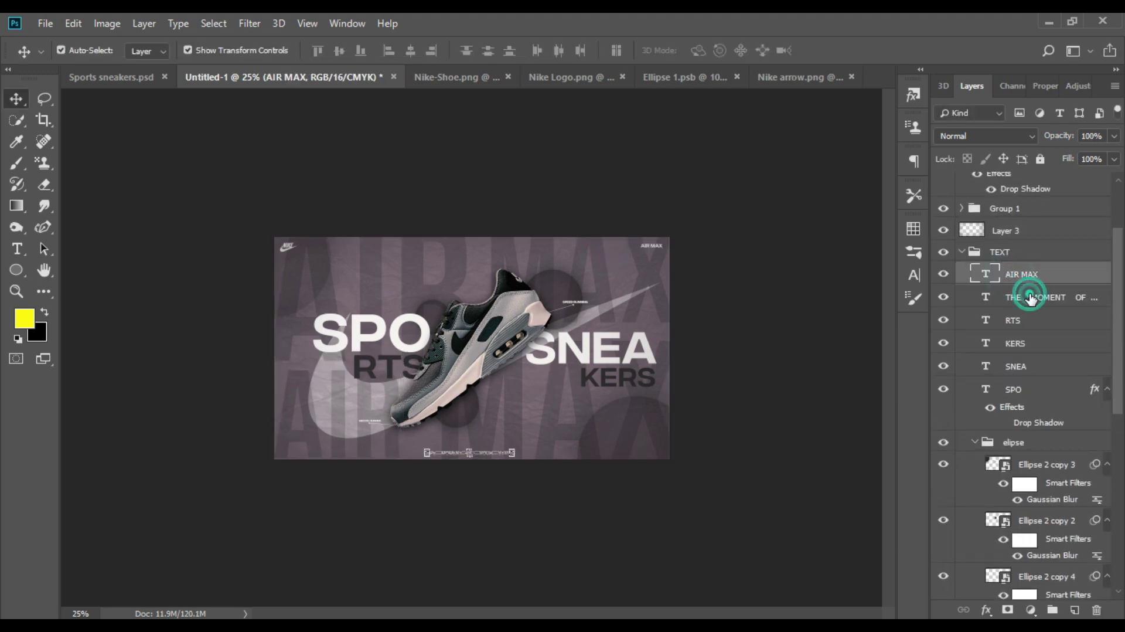
click(1030, 275)
scroll(1038, 448, down, 10)
click(1035, 398)
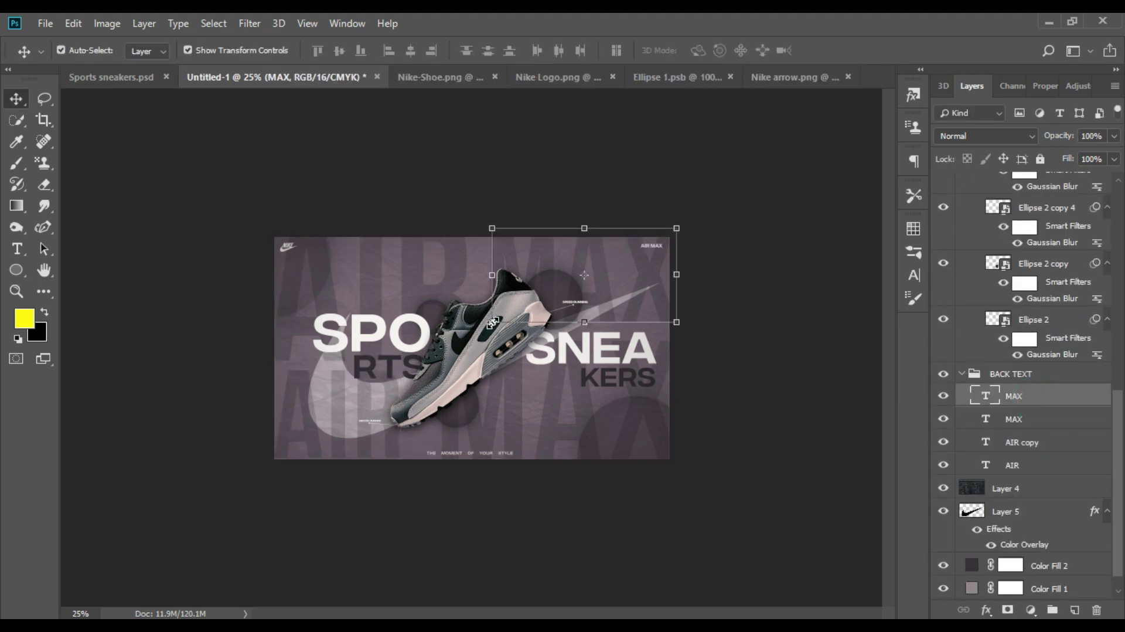
drag(493, 322, 499, 336)
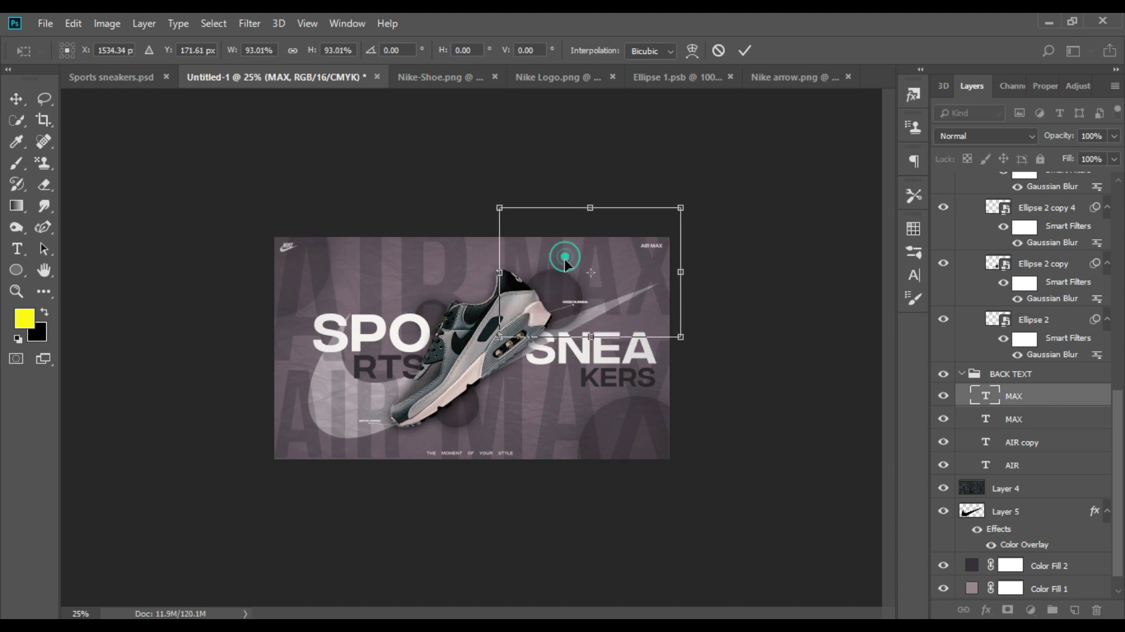
drag(565, 261, 562, 259)
key(Return)
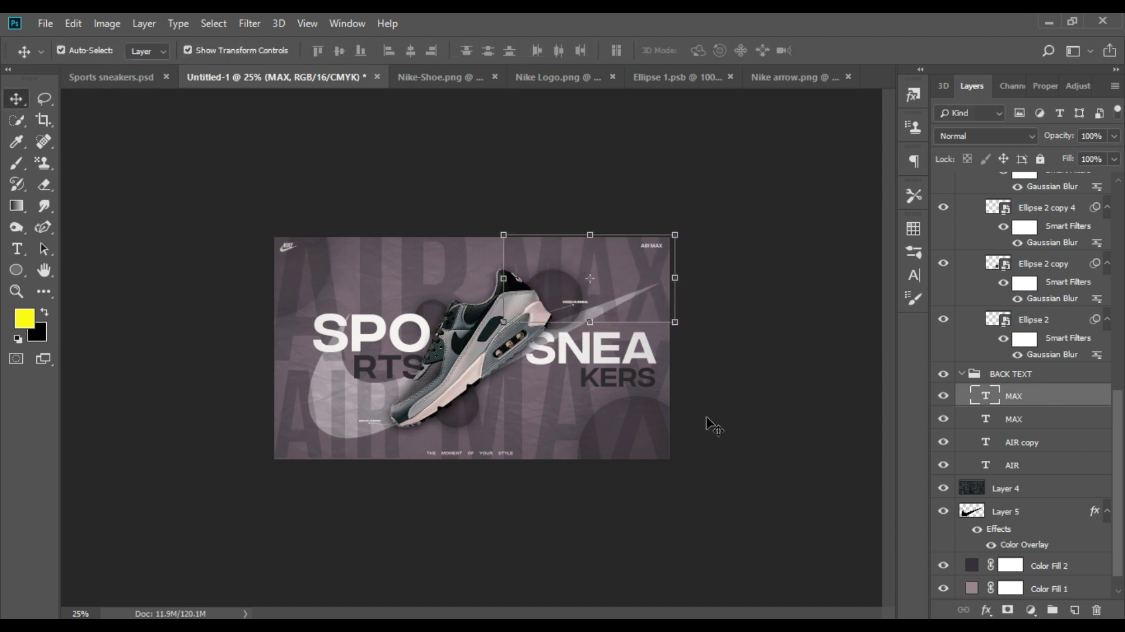
Enlarge the lower MAX lettering to about 106% and shift it right
click(526, 419)
scroll(1049, 495, down, 10)
scroll(1030, 486, down, 1)
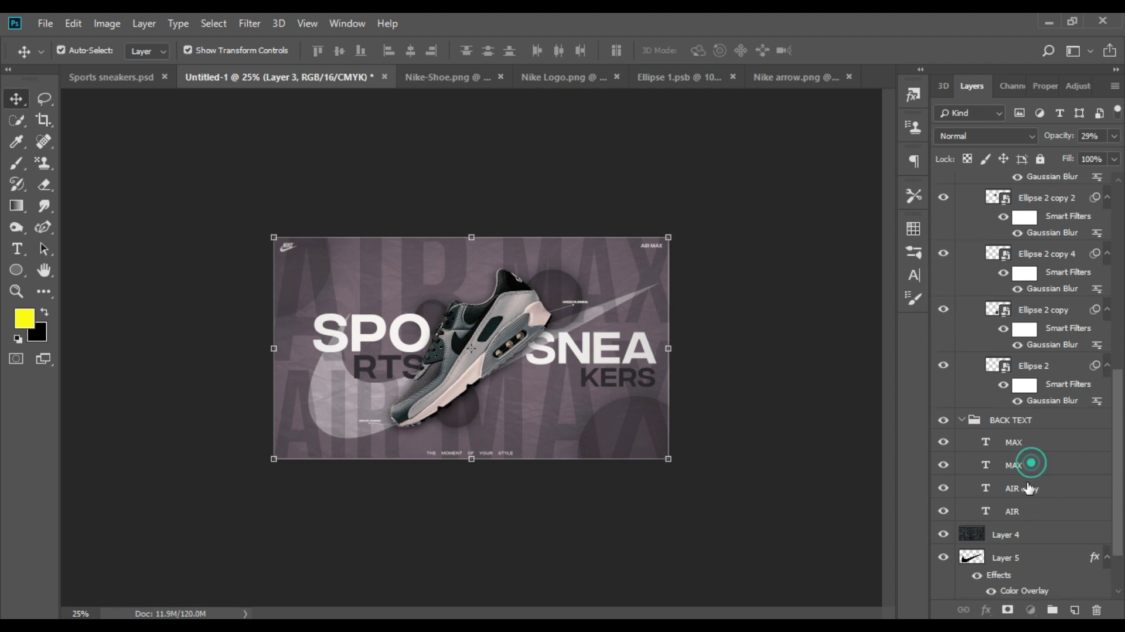
click(1032, 464)
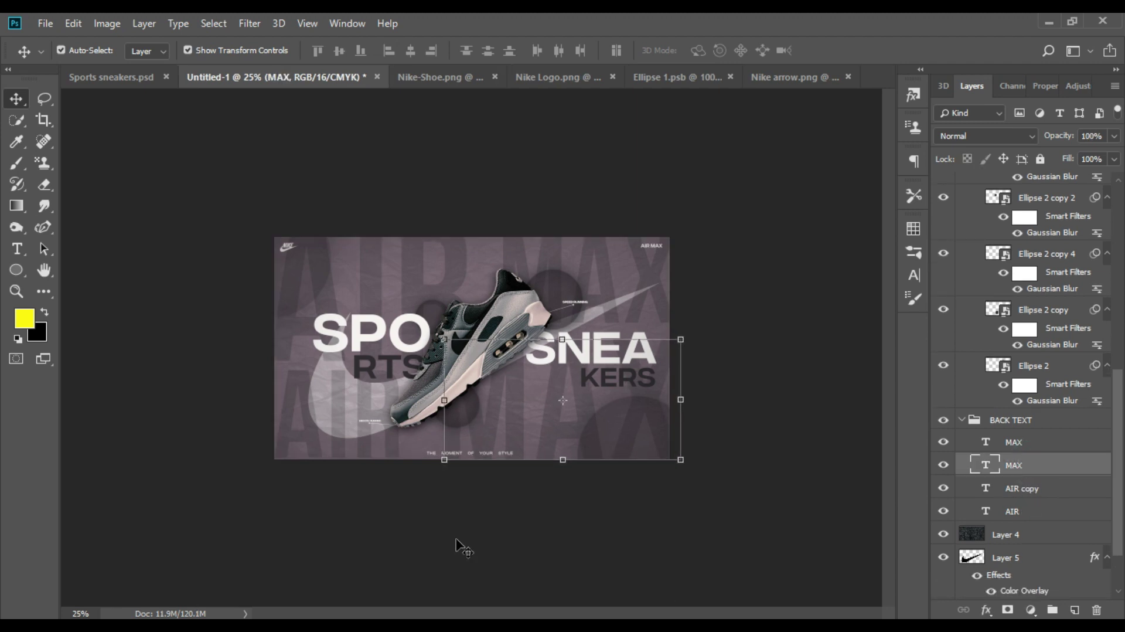
drag(444, 459, 418, 505)
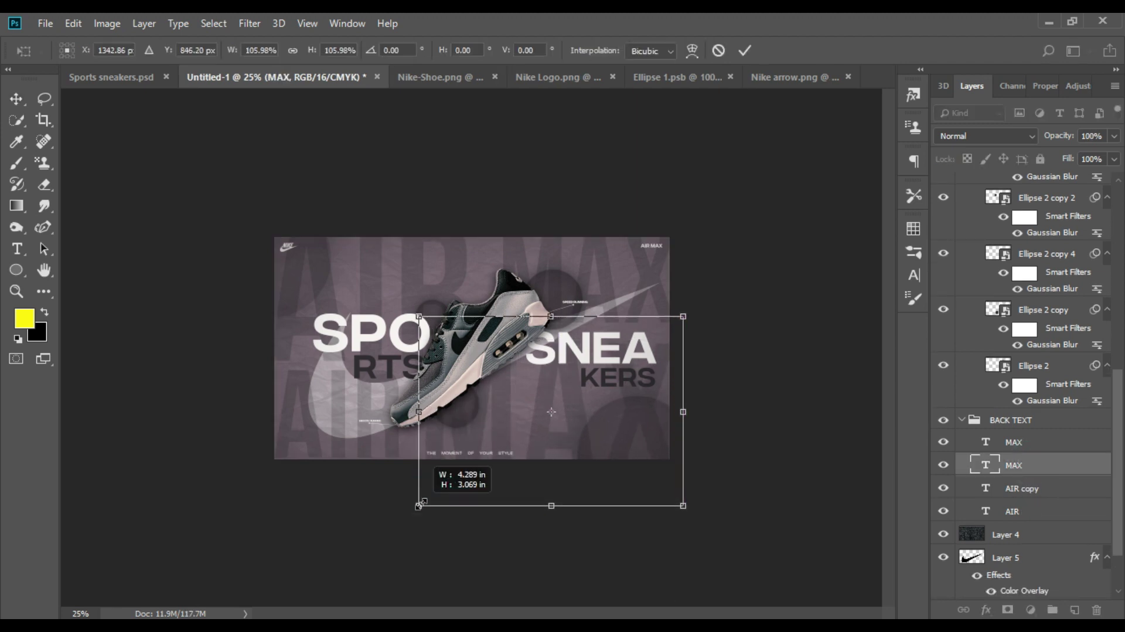
drag(478, 443, 490, 444)
drag(696, 317, 690, 325)
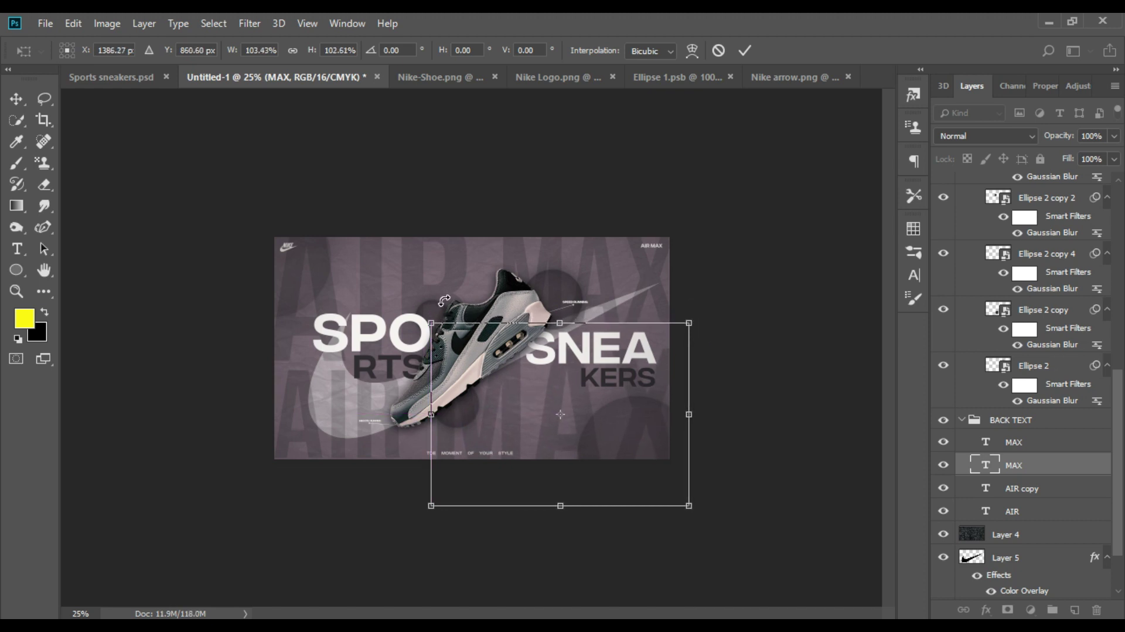
key(Return)
Slightly enlarge and reposition the faded AIR lettering, then select the BACK TEXT group
click(410, 286)
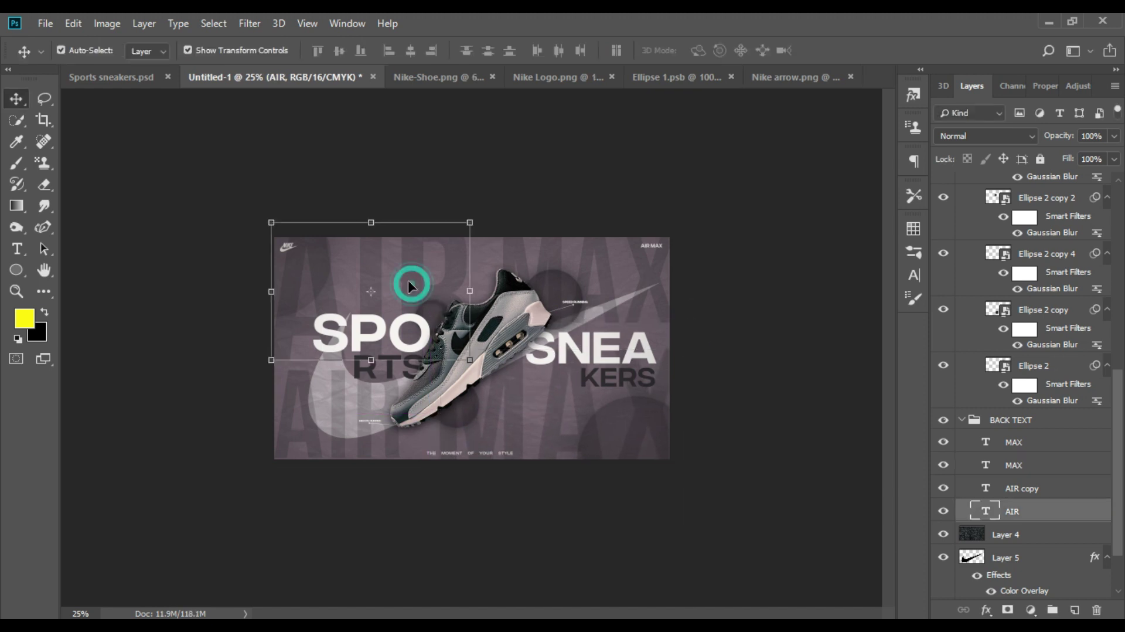
drag(271, 360, 253, 394)
mouse_move(304, 305)
mouse_down()
mouse_move(315, 321)
mouse_move(317, 307)
mouse_up()
key(Return)
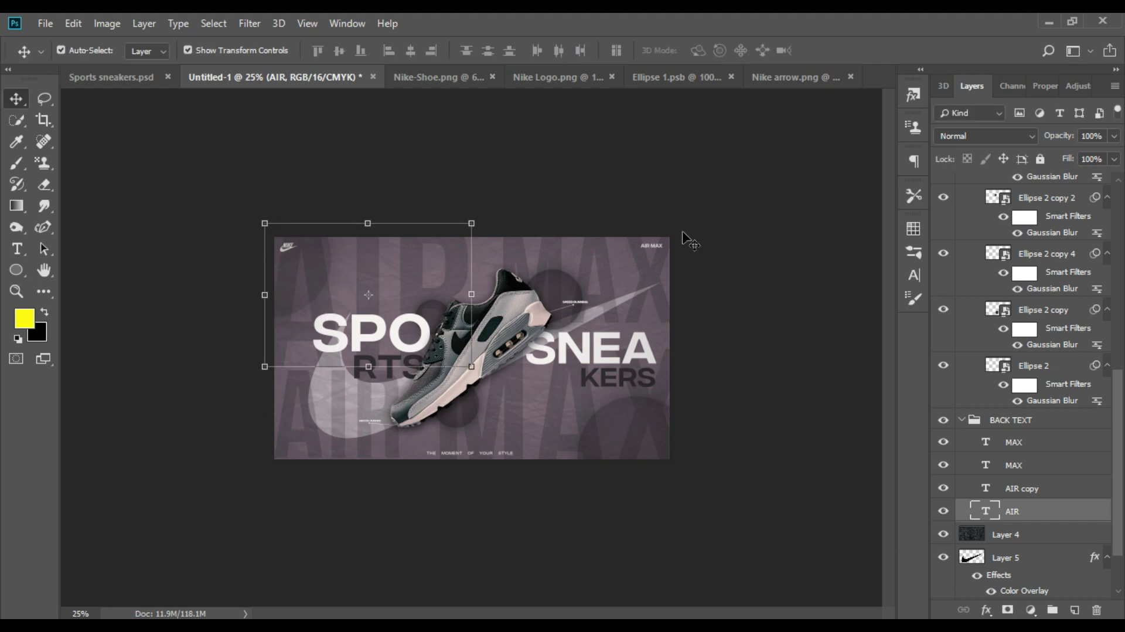
click(975, 418)
click(1114, 136)
Test the BACK TEXT opacity, then enlarge the lower AIR copy lettering to about 104%
drag(1050, 153, 1054, 153)
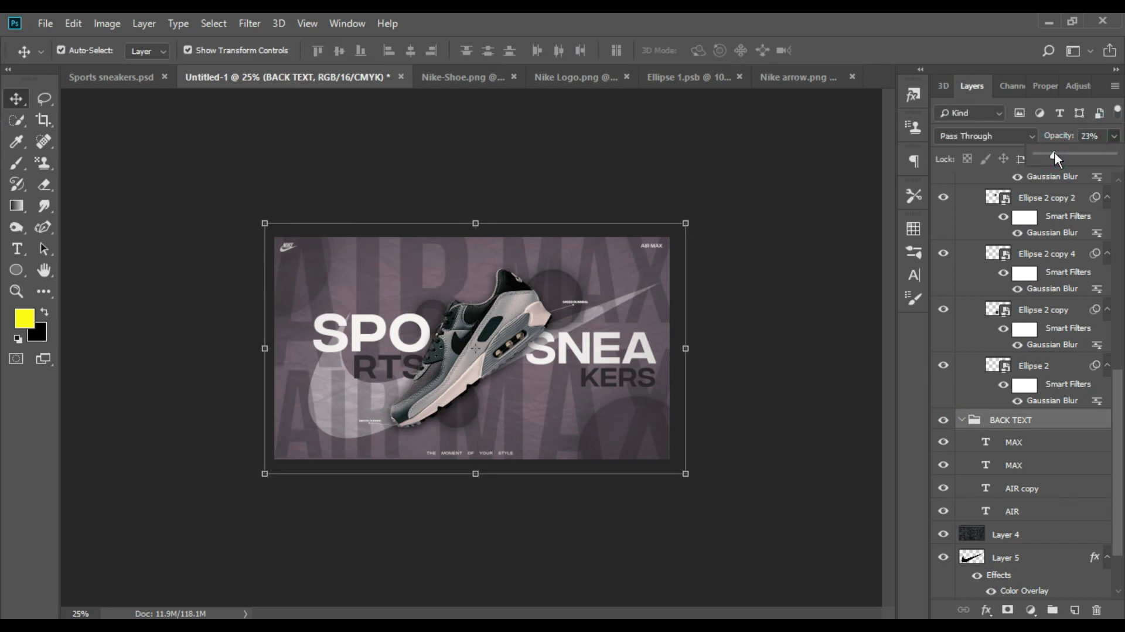
mouse_move(1083, 154)
mouse_down()
mouse_move(1113, 154)
mouse_move(1065, 153)
mouse_up()
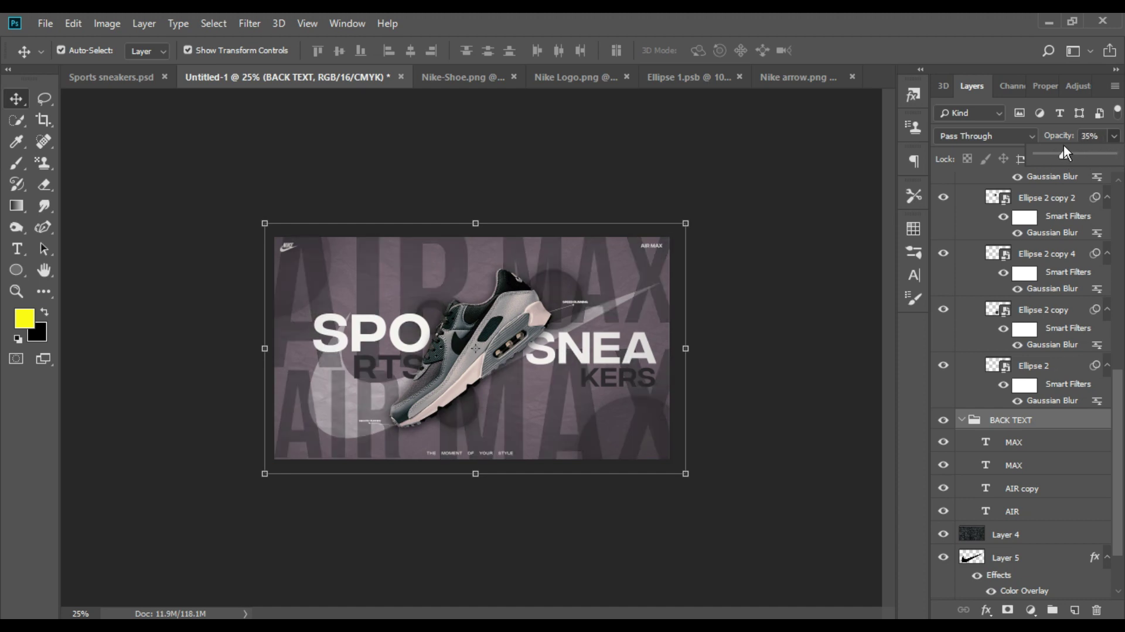
click(323, 431)
scroll(1021, 456, down, 5)
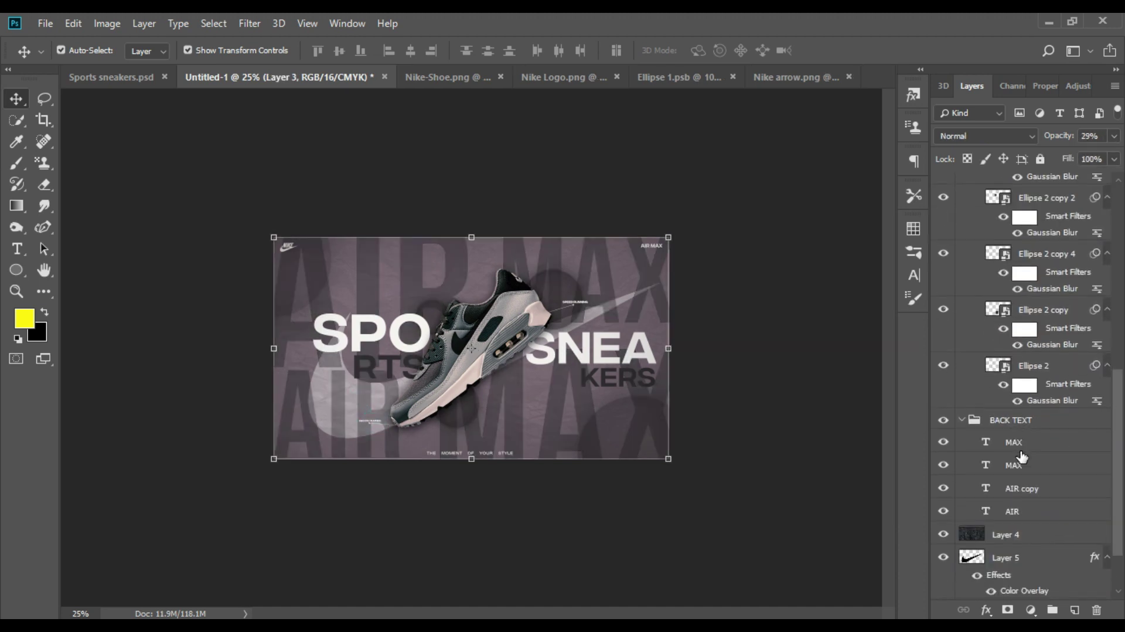
click(1014, 490)
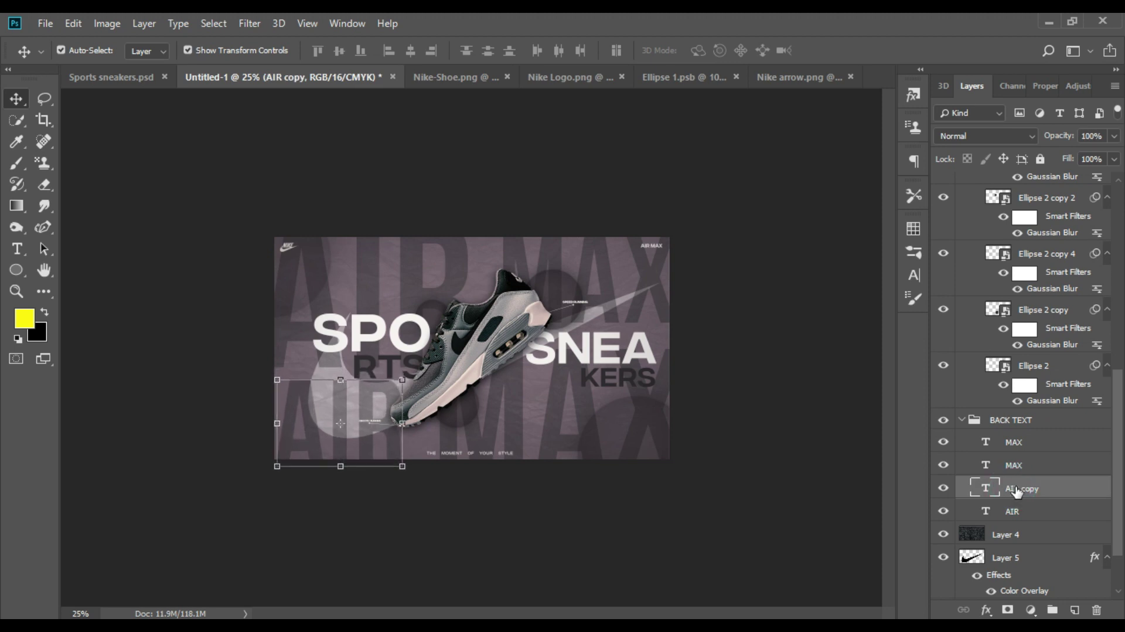
drag(276, 466, 269, 494)
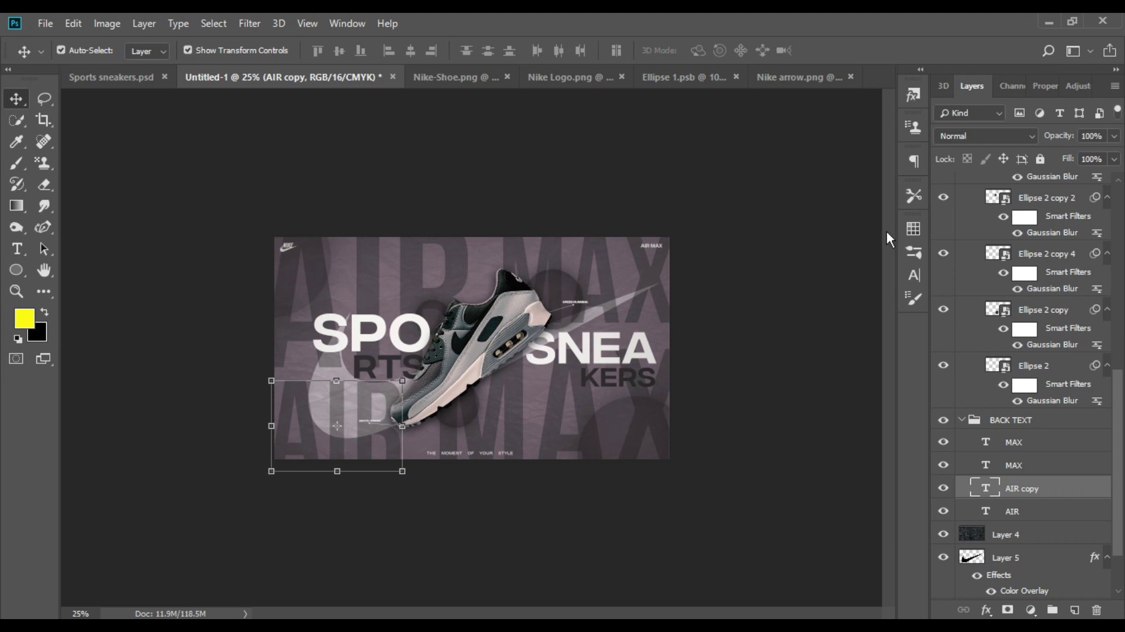
Lower the BACK TEXT group's opacity to fade the back lettering
scroll(1025, 381, down, 2)
click(1011, 351)
mouse_move(1112, 136)
mouse_down()
mouse_move(1085, 157)
mouse_move(1049, 150)
mouse_up()
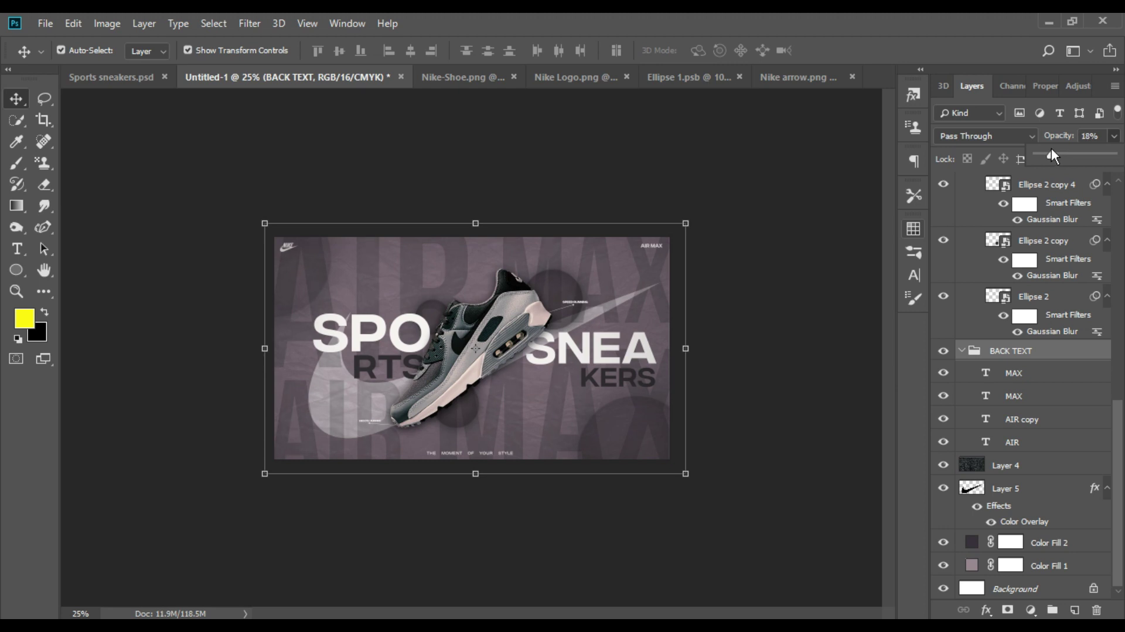
click(794, 241)
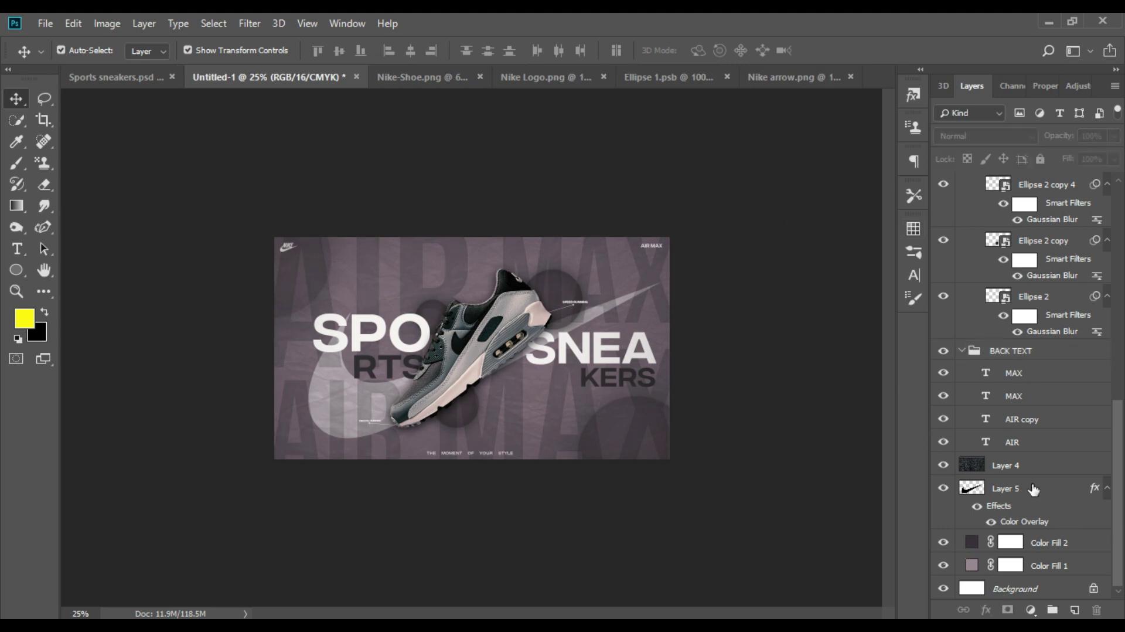
Raise the paper texture Layer 4 opacity to about 39%
click(1032, 465)
click(1114, 135)
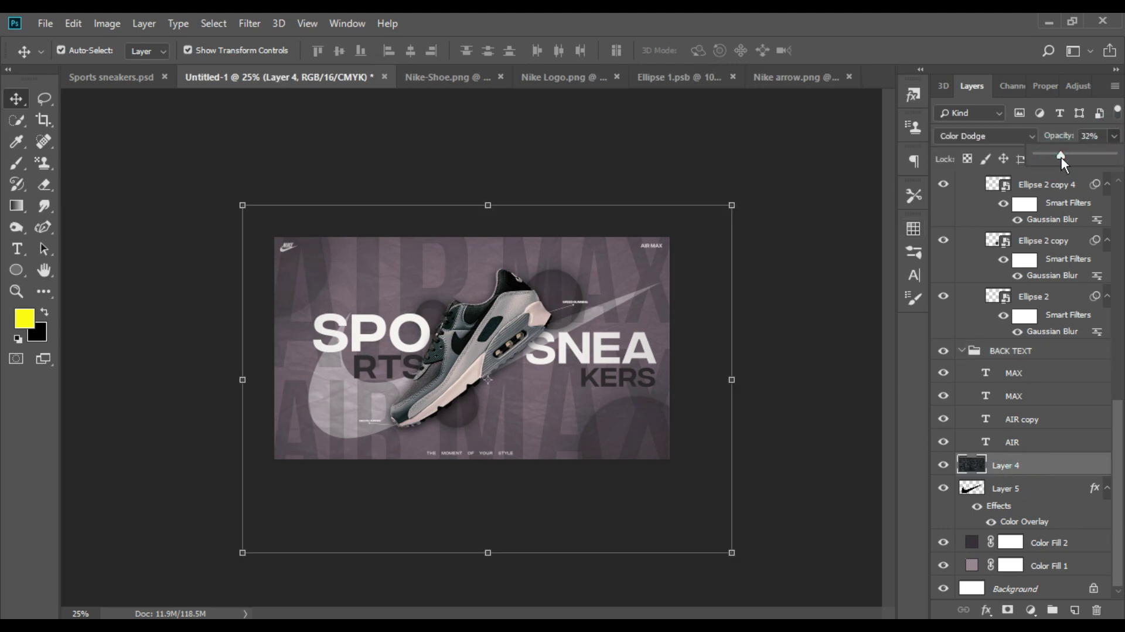
drag(1069, 153, 1070, 152)
key(ctrl+plus)
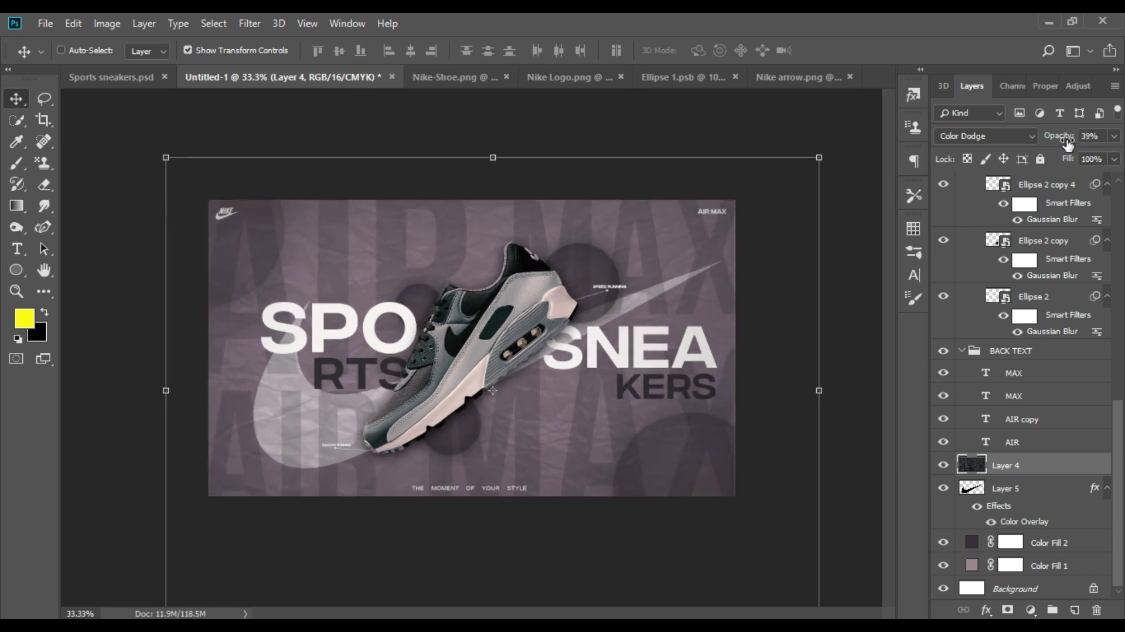
key(ctrl+plus)
click(1114, 135)
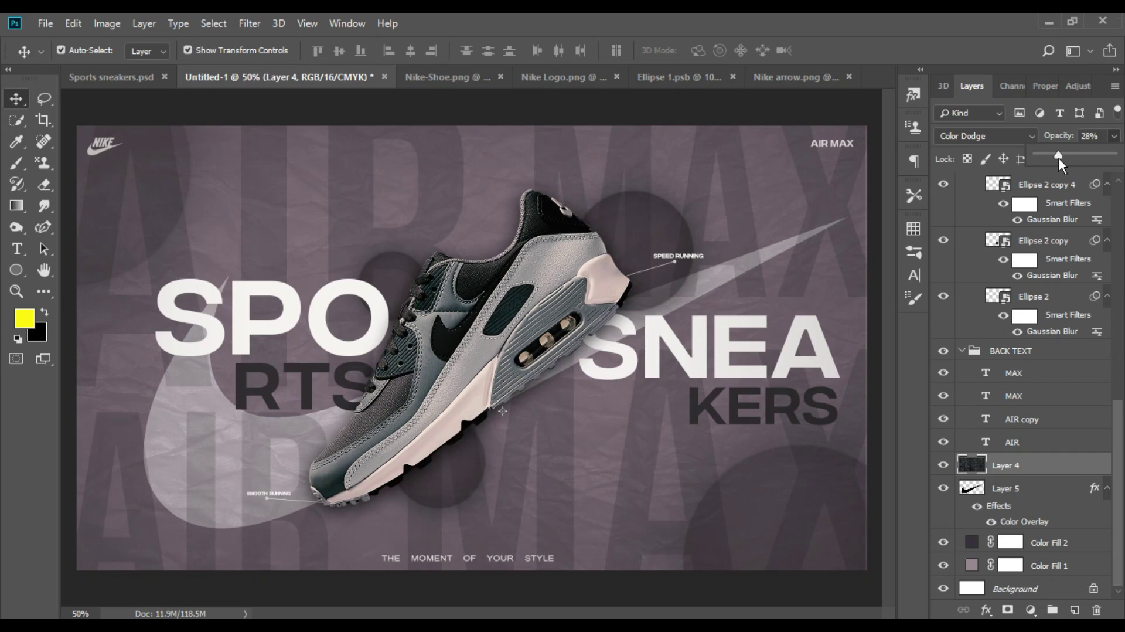
key(ctrl+minus)
click(695, 103)
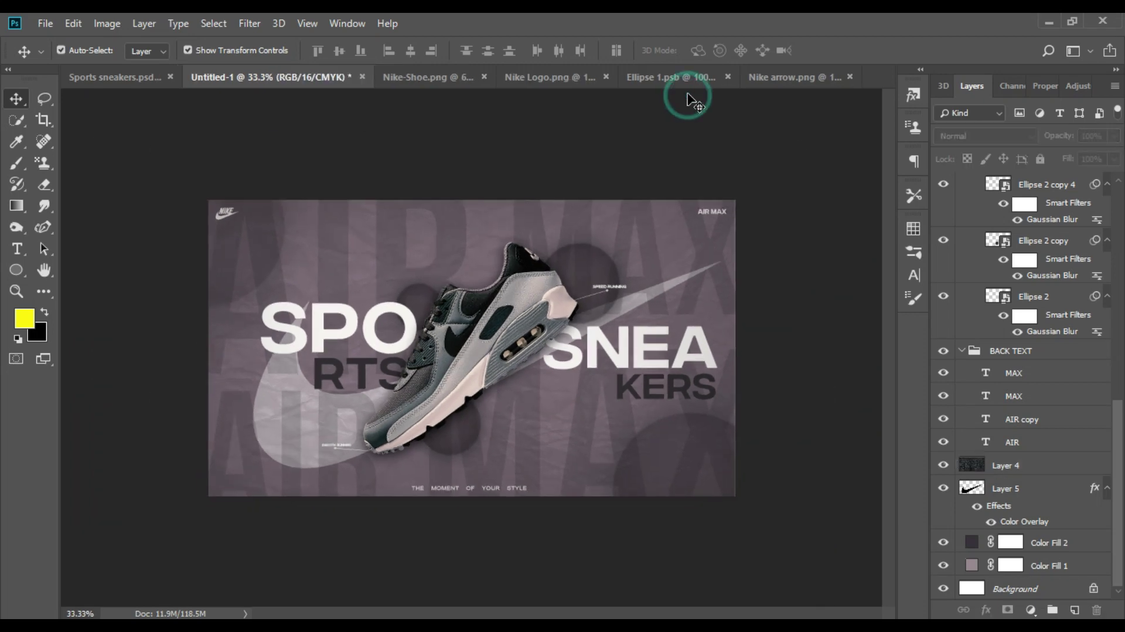
key(ctrl+minus)
key(ctrl+plus)
key(ctrl+plus)
scroll(1009, 229, up, 3)
scroll(1009, 228, up, 5)
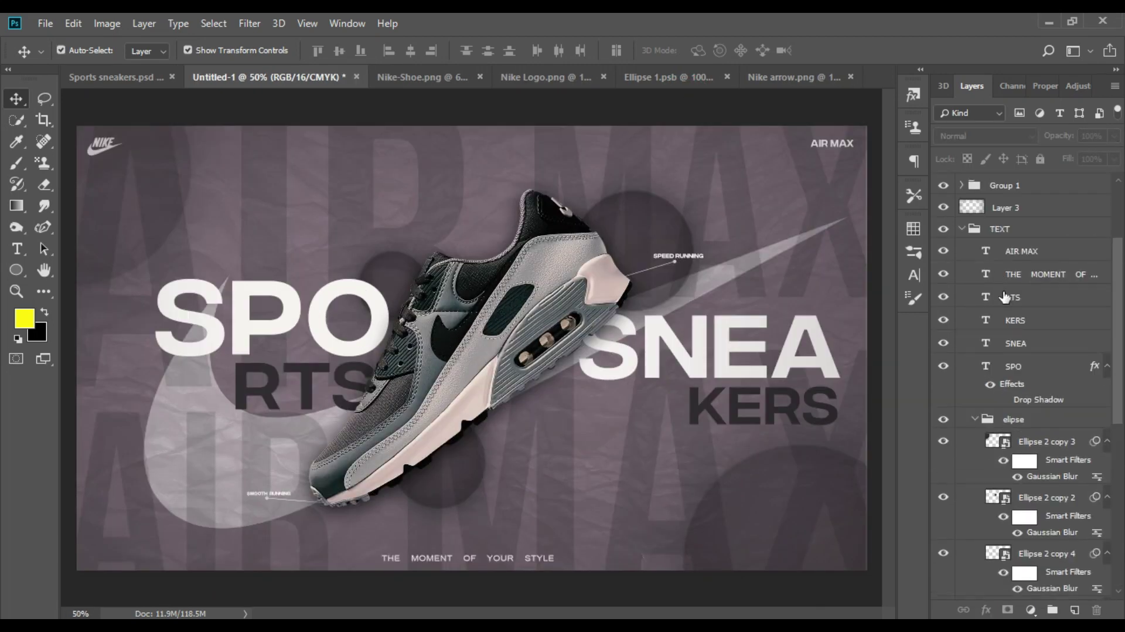
scroll(1009, 229, up, 3)
Set the Layer 3 overlay opacity to about 40%
click(1019, 301)
click(1114, 136)
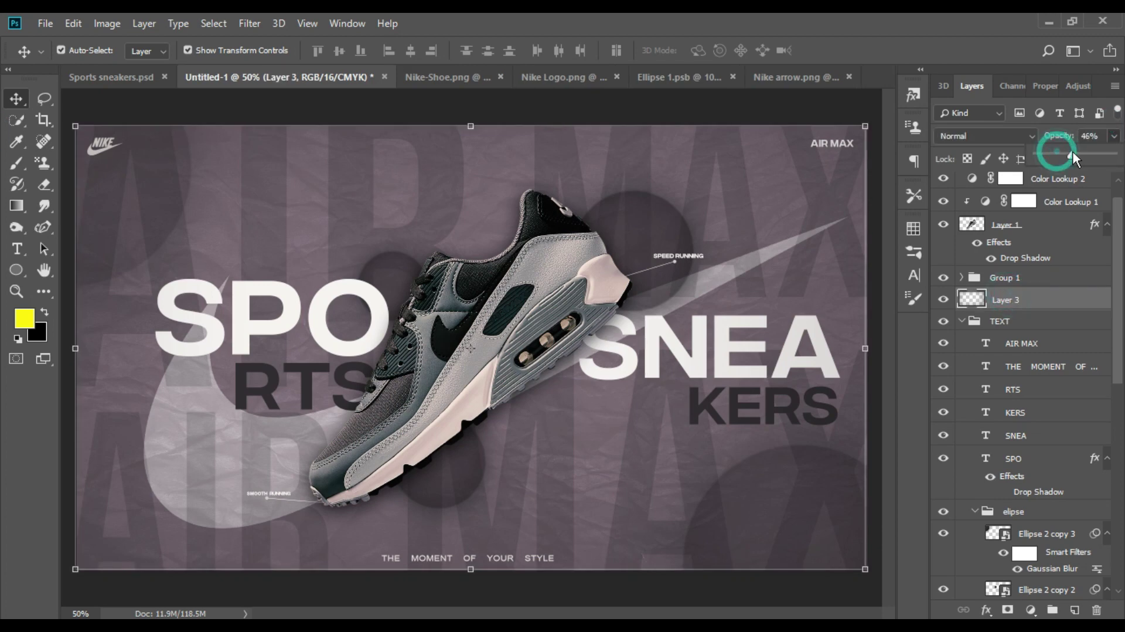
drag(1073, 151, 1068, 152)
click(945, 172)
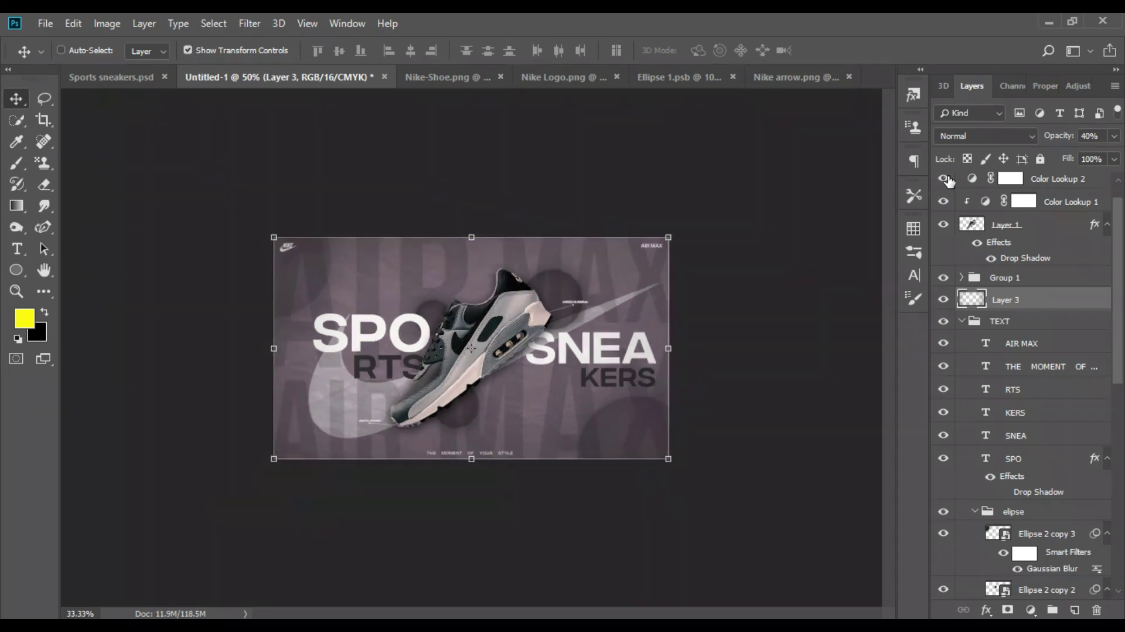
key(ctrl+minus)
click(819, 191)
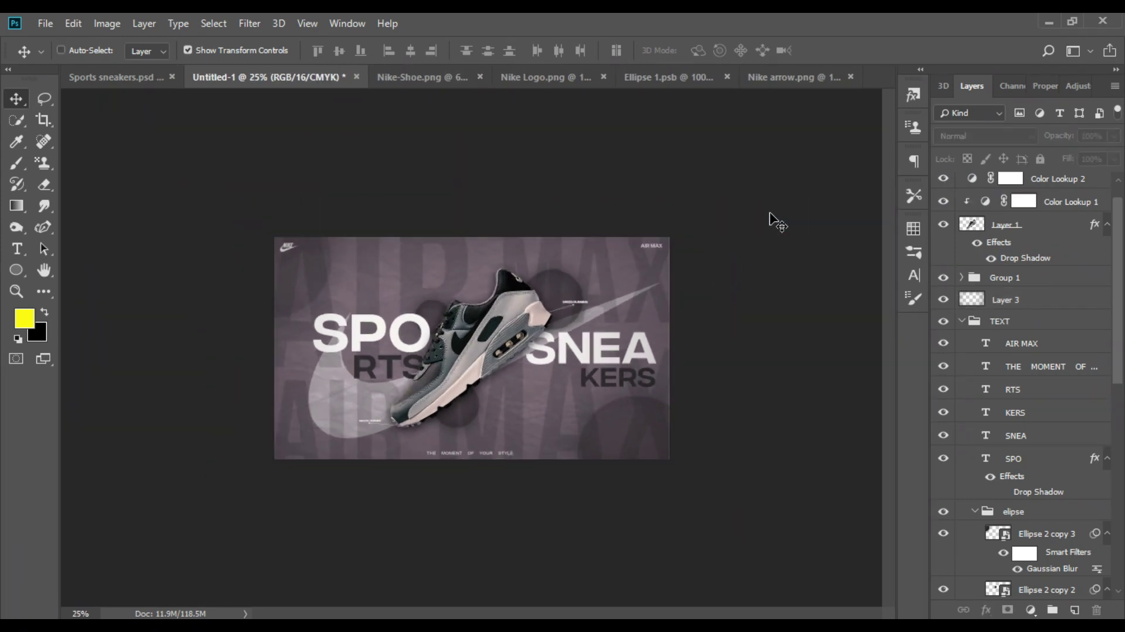
key(ctrl+plus)
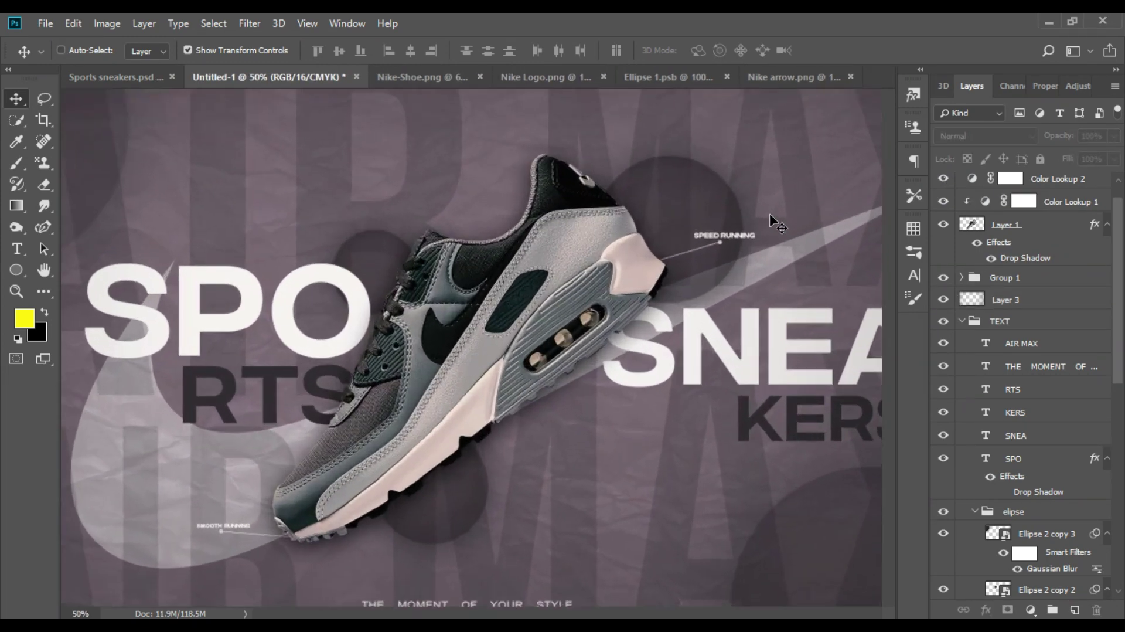
key(ctrl+plus)
Select the SMOOTH RUNNING callout text and bring up its text colour settings
drag(111, 524, 404, 319)
click(399, 315)
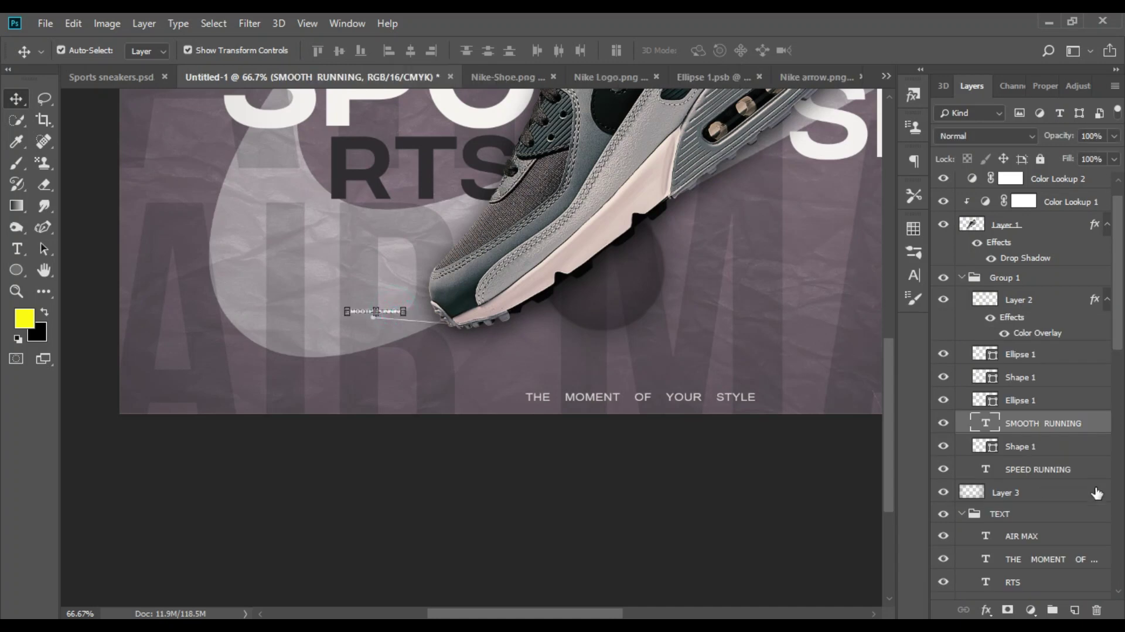
click(905, 279)
click(871, 264)
Pick the near-black colour #03000e for the SMOOTH RUNNING label and review it
click(900, 251)
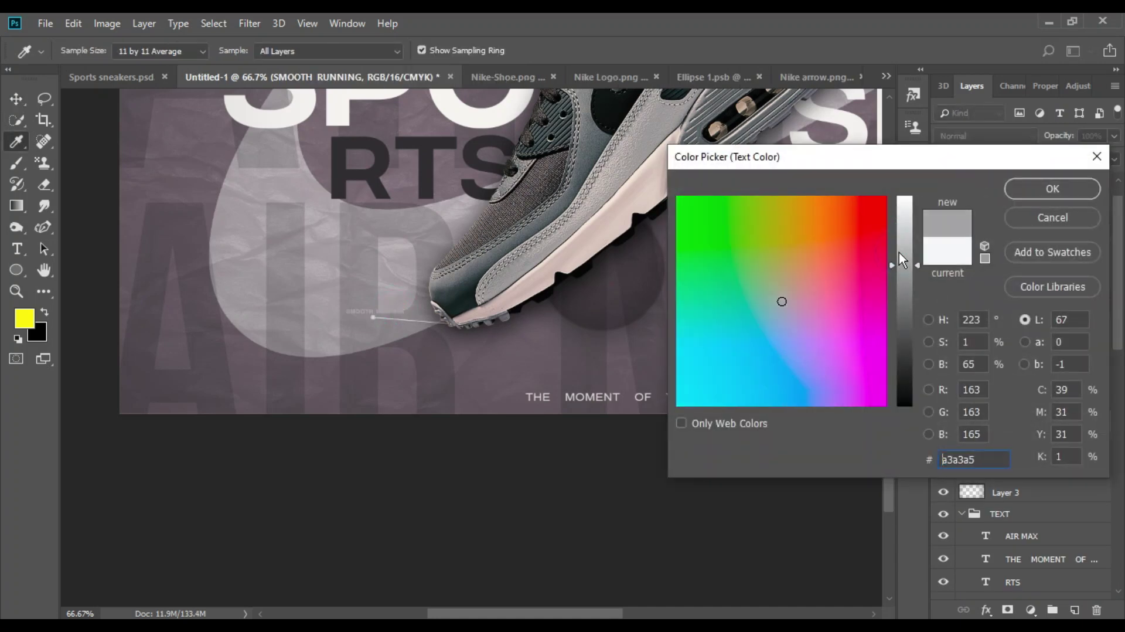
drag(899, 252, 901, 244)
click(883, 320)
drag(883, 319, 876, 381)
drag(905, 269, 905, 406)
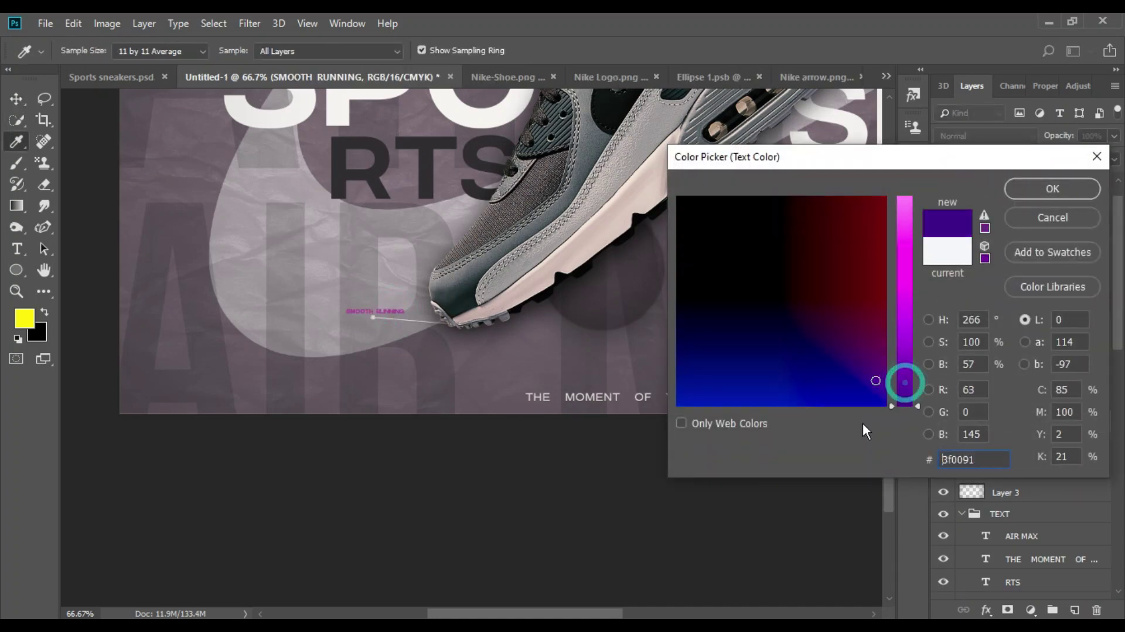
mouse_move(906, 359)
mouse_down()
mouse_move(907, 167)
mouse_move(902, 424)
mouse_up()
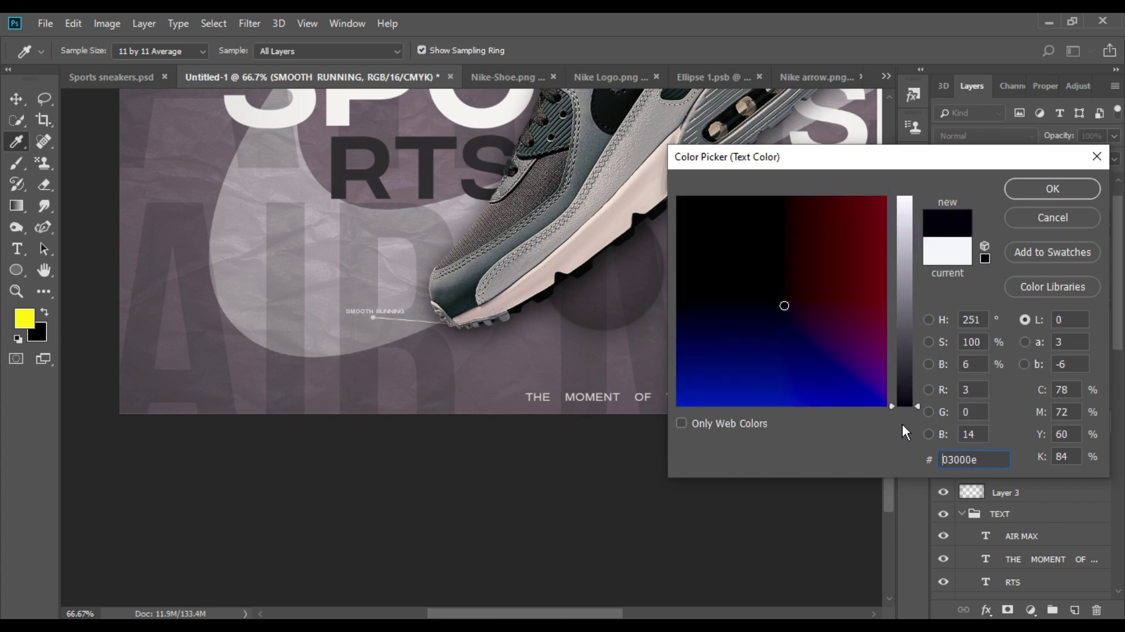
key(ctrl+minus)
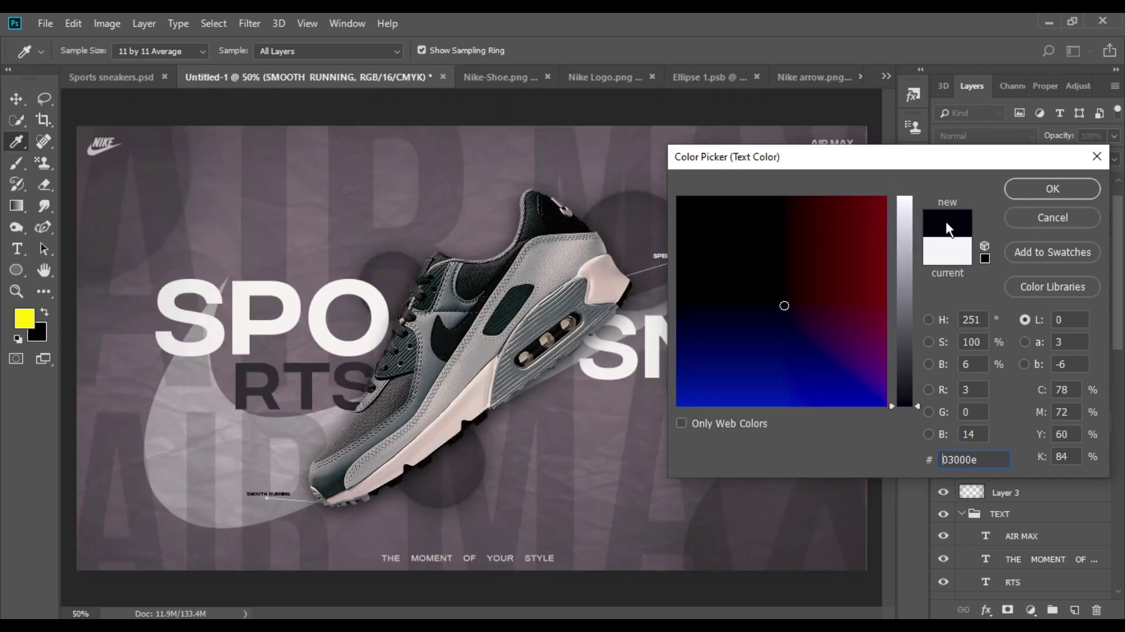
key(ctrl+minus)
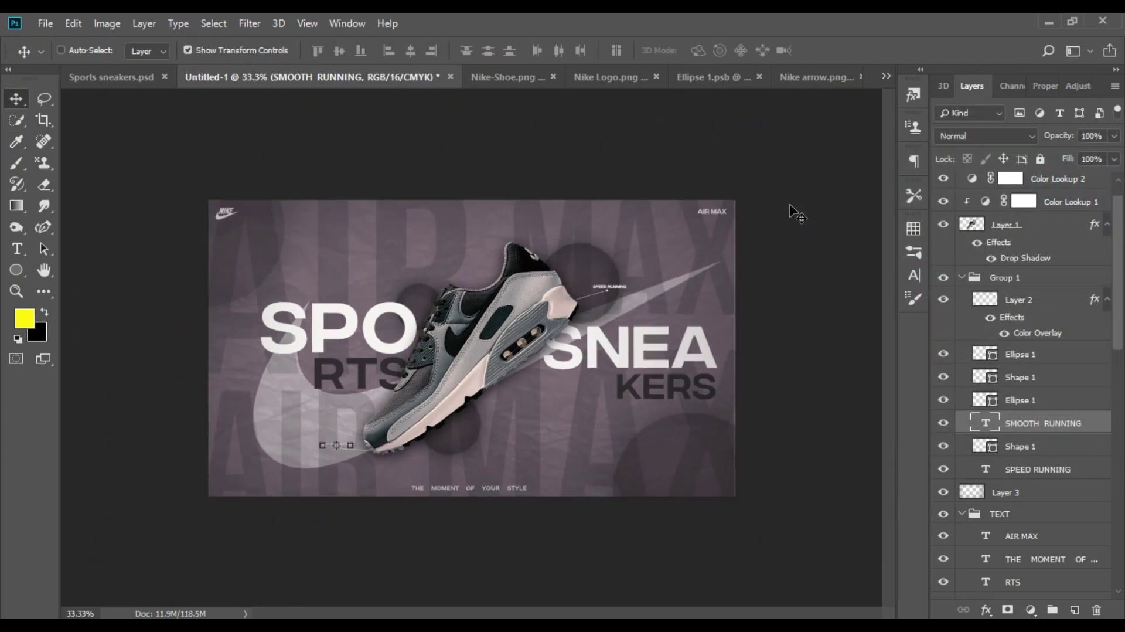
click(806, 246)
key(ctrl+minus)
key(ctrl+plus)
key(ctrl+plus)
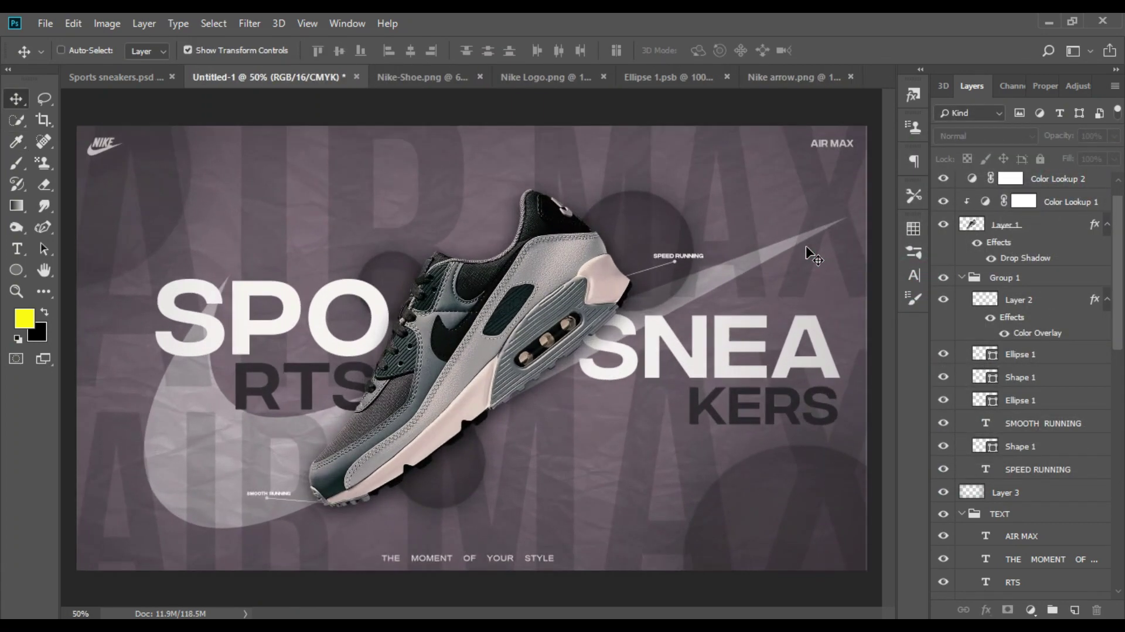